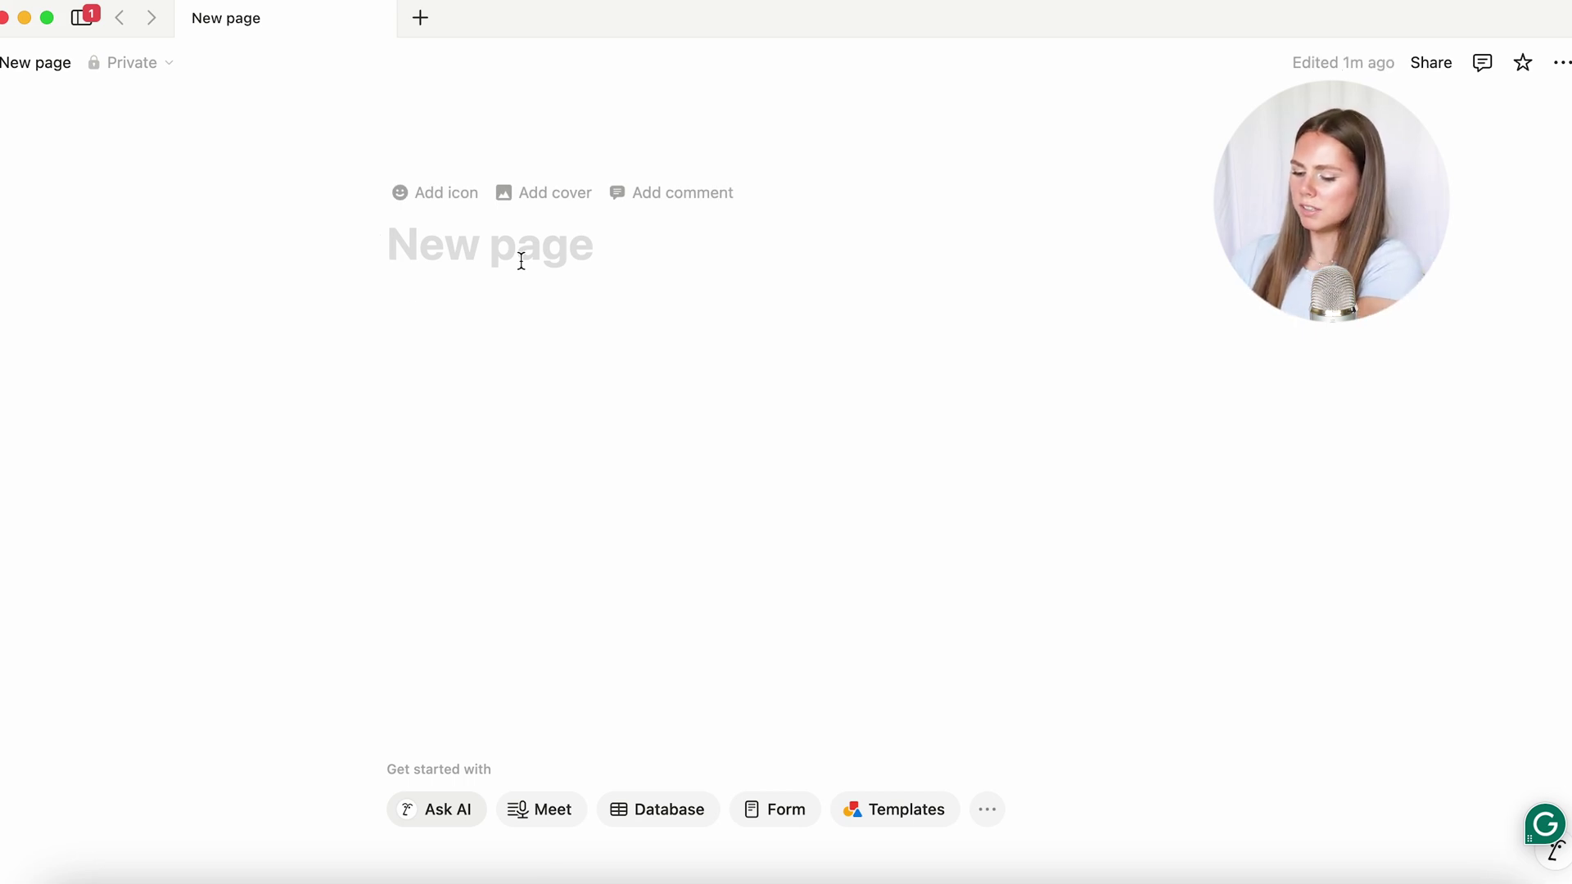
Title the new page INSTAGRAM CONTENT CALENDAR and set its cover to the blue irises painting from the gallery
{"action": "type", "text": "INSTAGRAM C"}
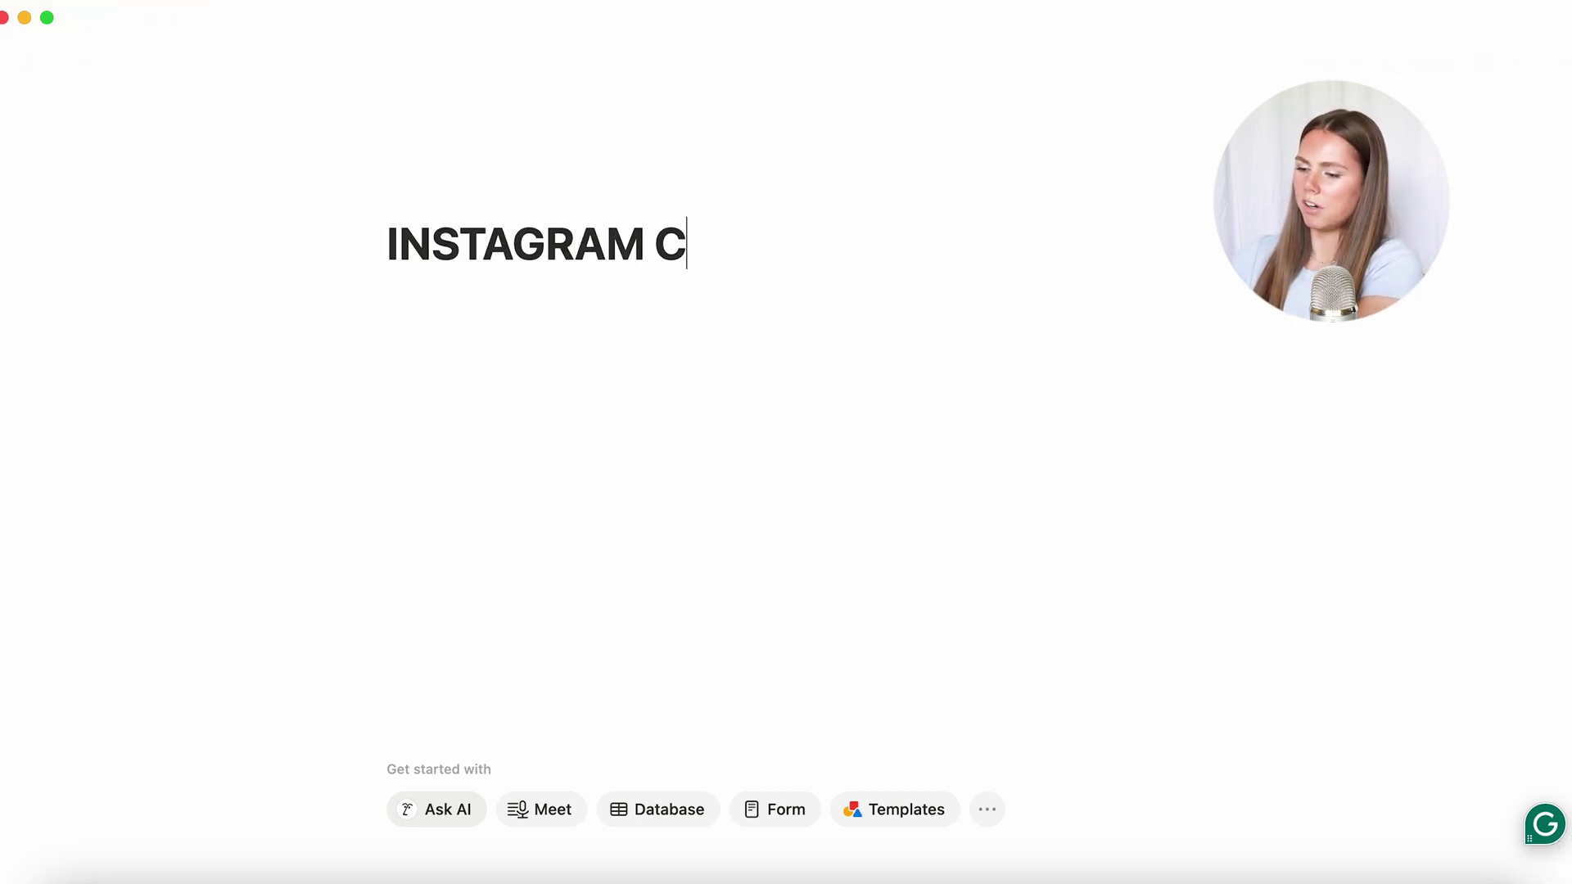
{"action": "type", "text": "ONTENT CALENDAR"}
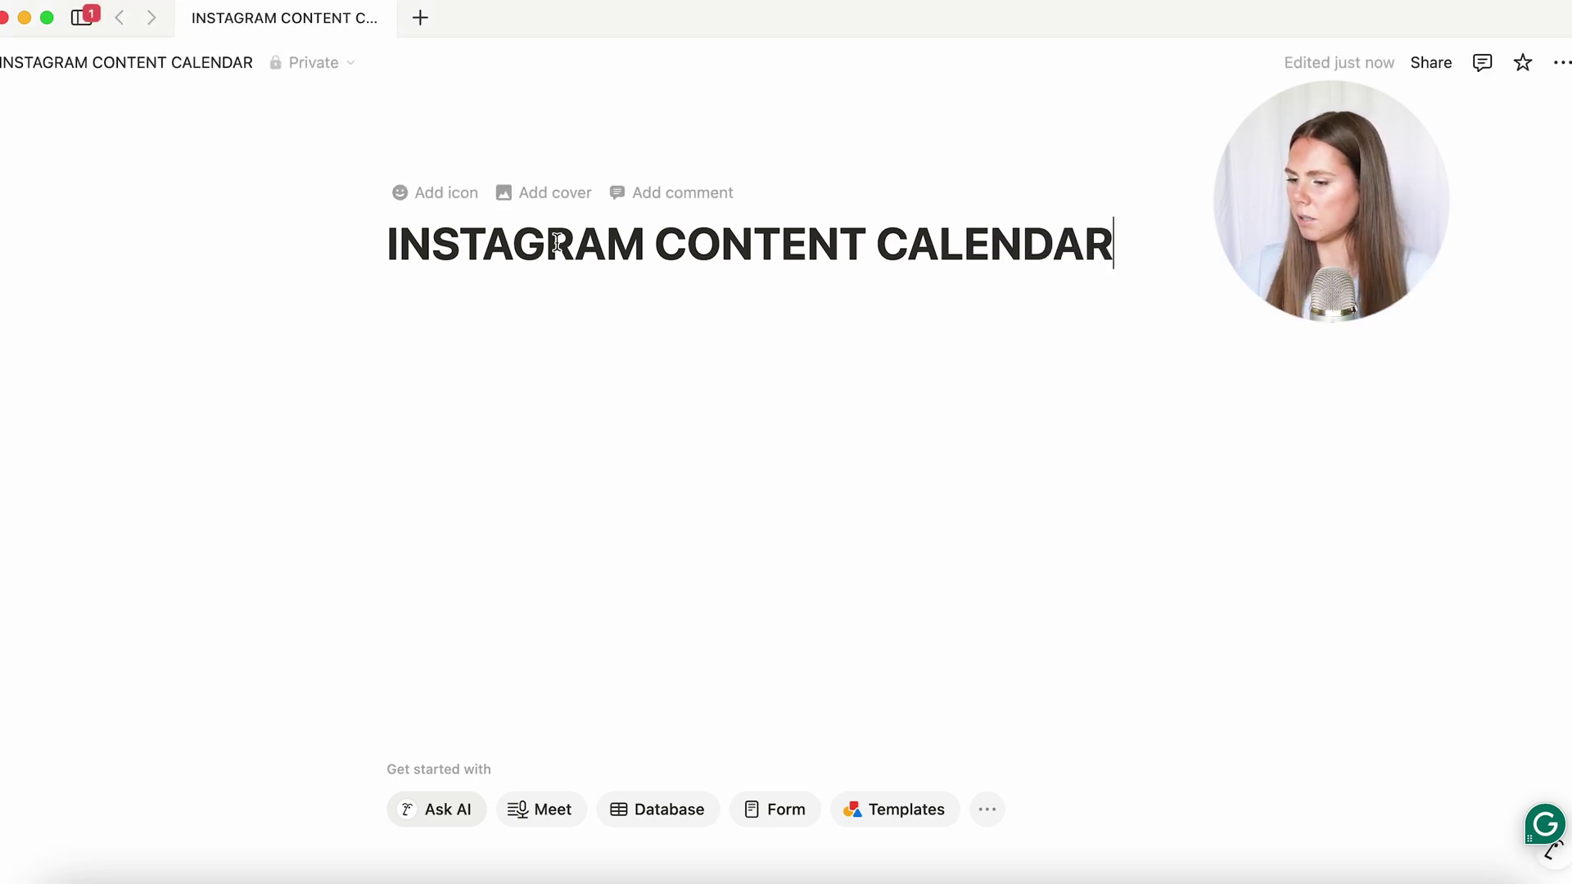
{"action": "left_click", "coordinate": [542, 198]}
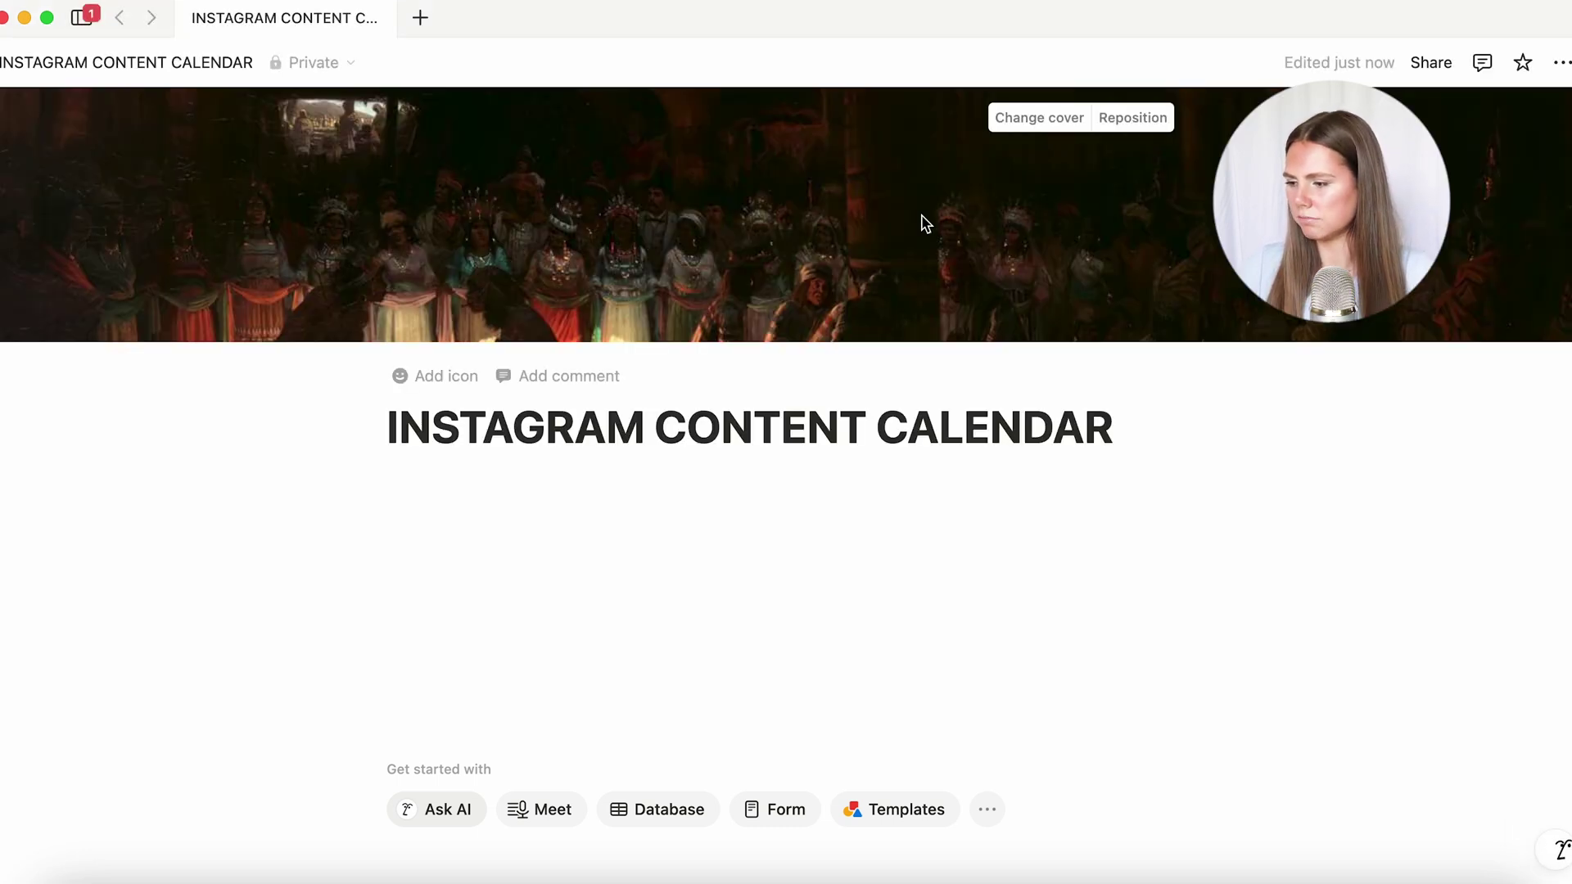
{"action": "left_click", "coordinate": [1039, 117]}
{"action": "scroll", "coordinate": [1095, 598], "scroll_direction": "down", "scroll_amount": 10}
{"action": "scroll", "coordinate": [1094, 598], "scroll_direction": "up", "scroll_amount": 1}
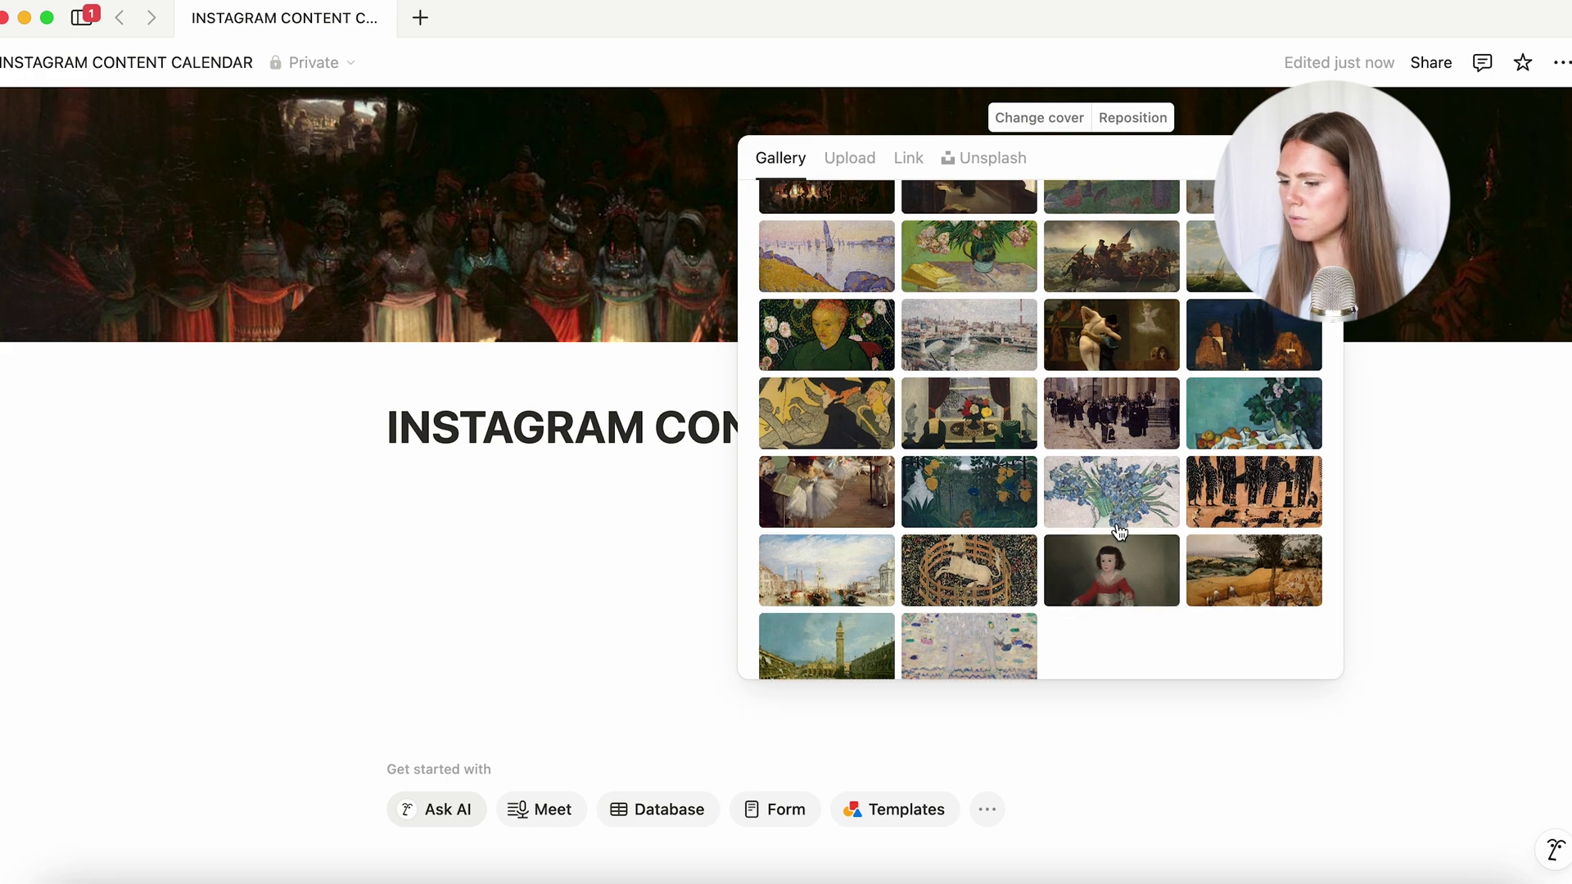
{"action": "left_click", "coordinate": [1103, 499]}
{"action": "left_click", "coordinate": [516, 556]}
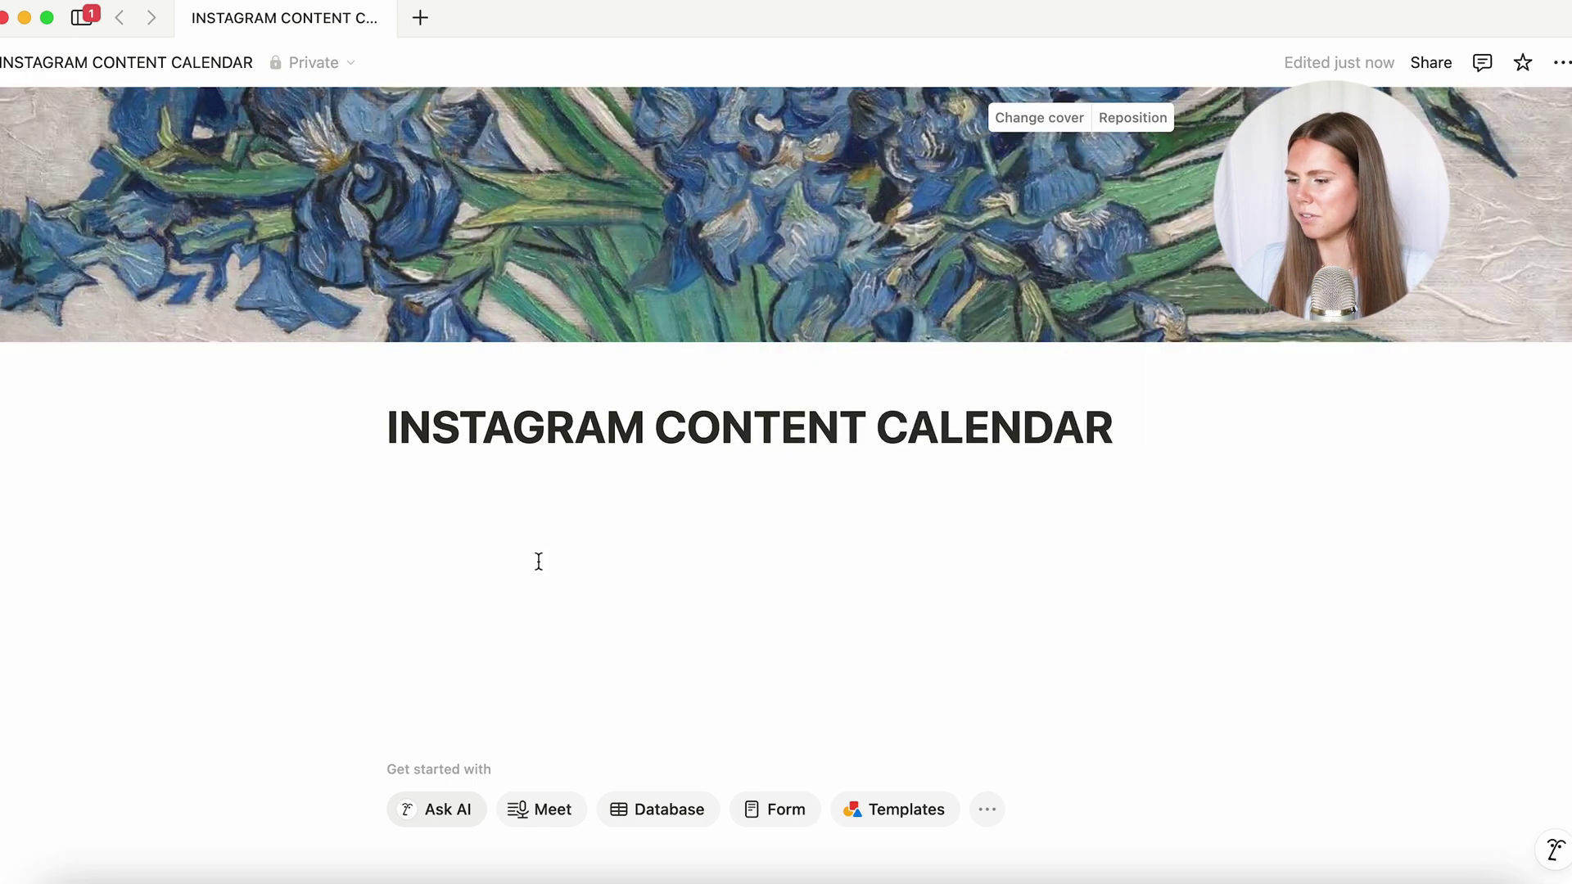
Reposition the cover image downward so the upper part of the iris bouquet shows, and leave the repositioning mode
{"action": "left_click", "coordinate": [1122, 121]}
{"action": "left_click_drag", "start_coordinate": [1086, 171], "coordinate": [1000, 446]}
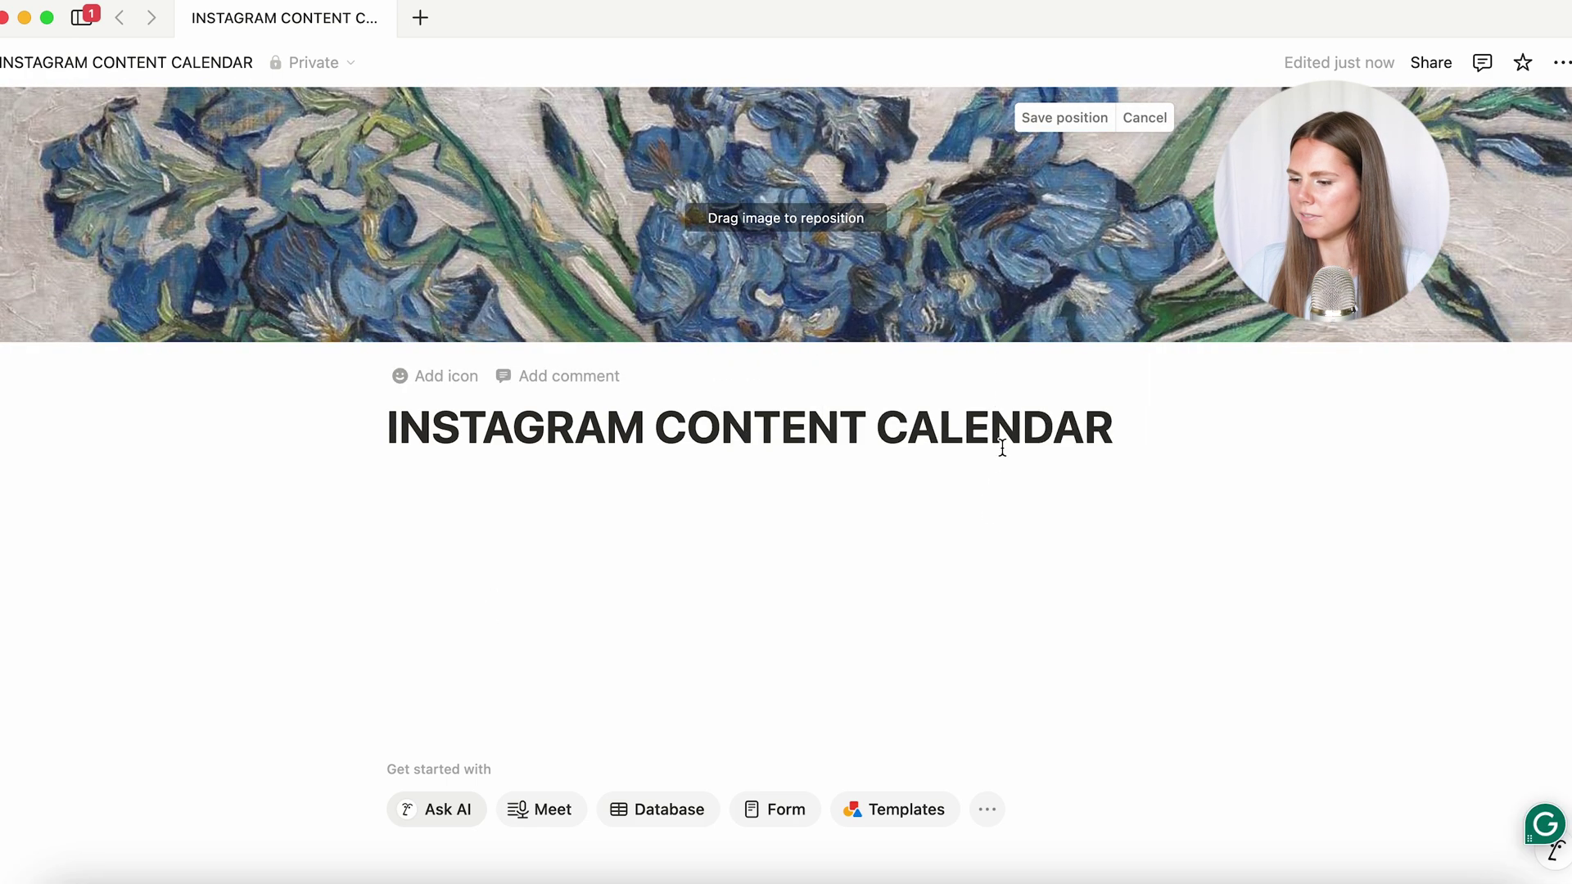
{"action": "left_click", "coordinate": [832, 562]}
Insert a full-page database below the page title and name it INSTAGRAM POST DATA
{"action": "left_click", "coordinate": [832, 555]}
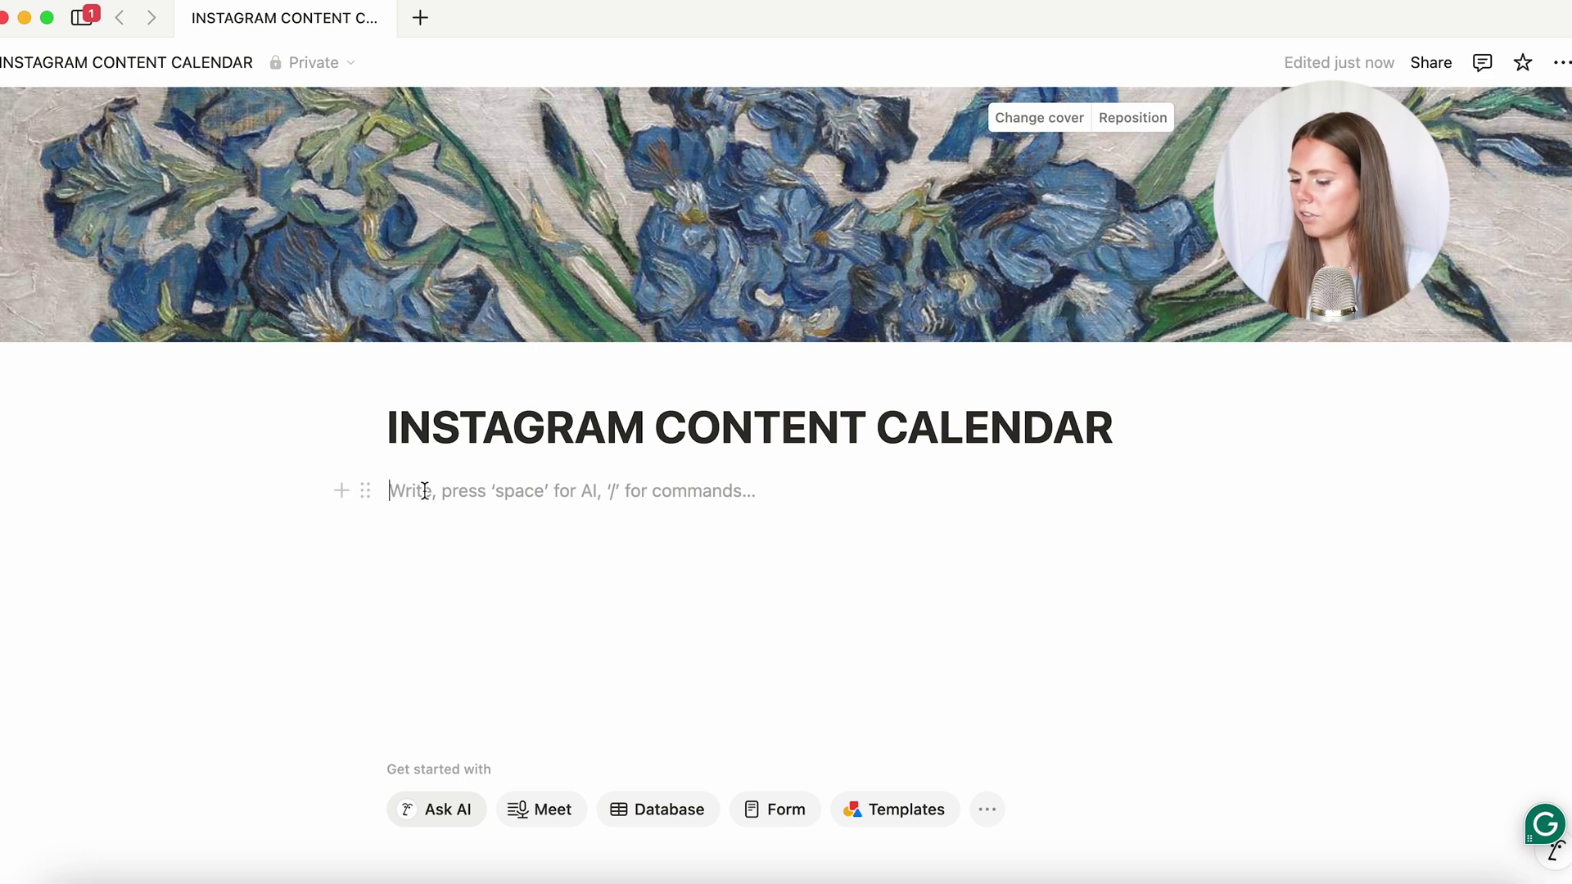
{"action": "type", "text": "/"}
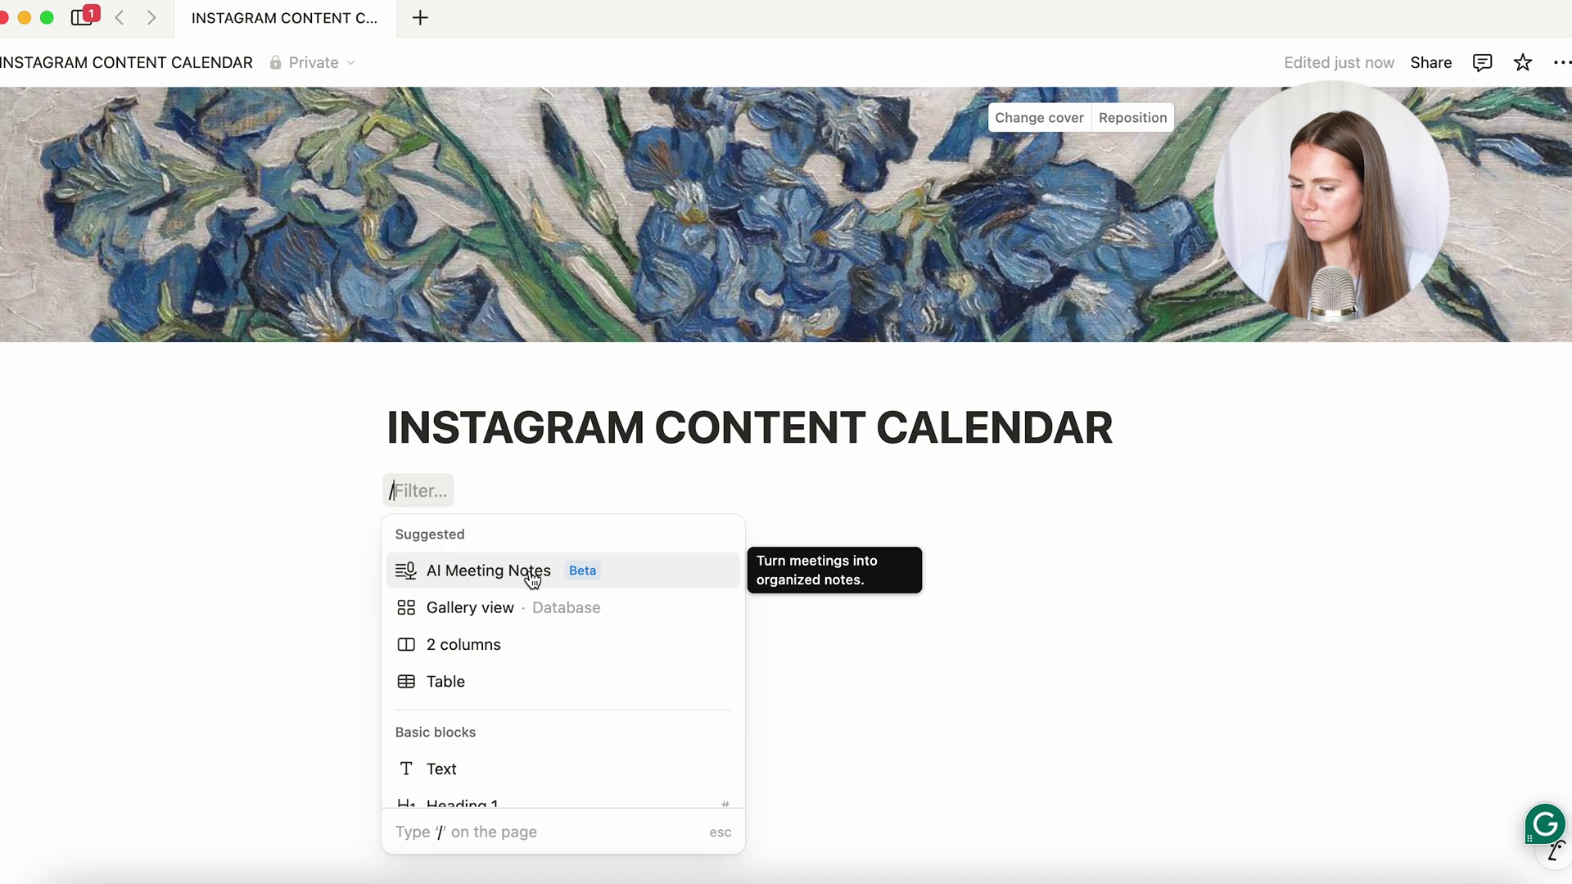
{"action": "type", "text": "dat"}
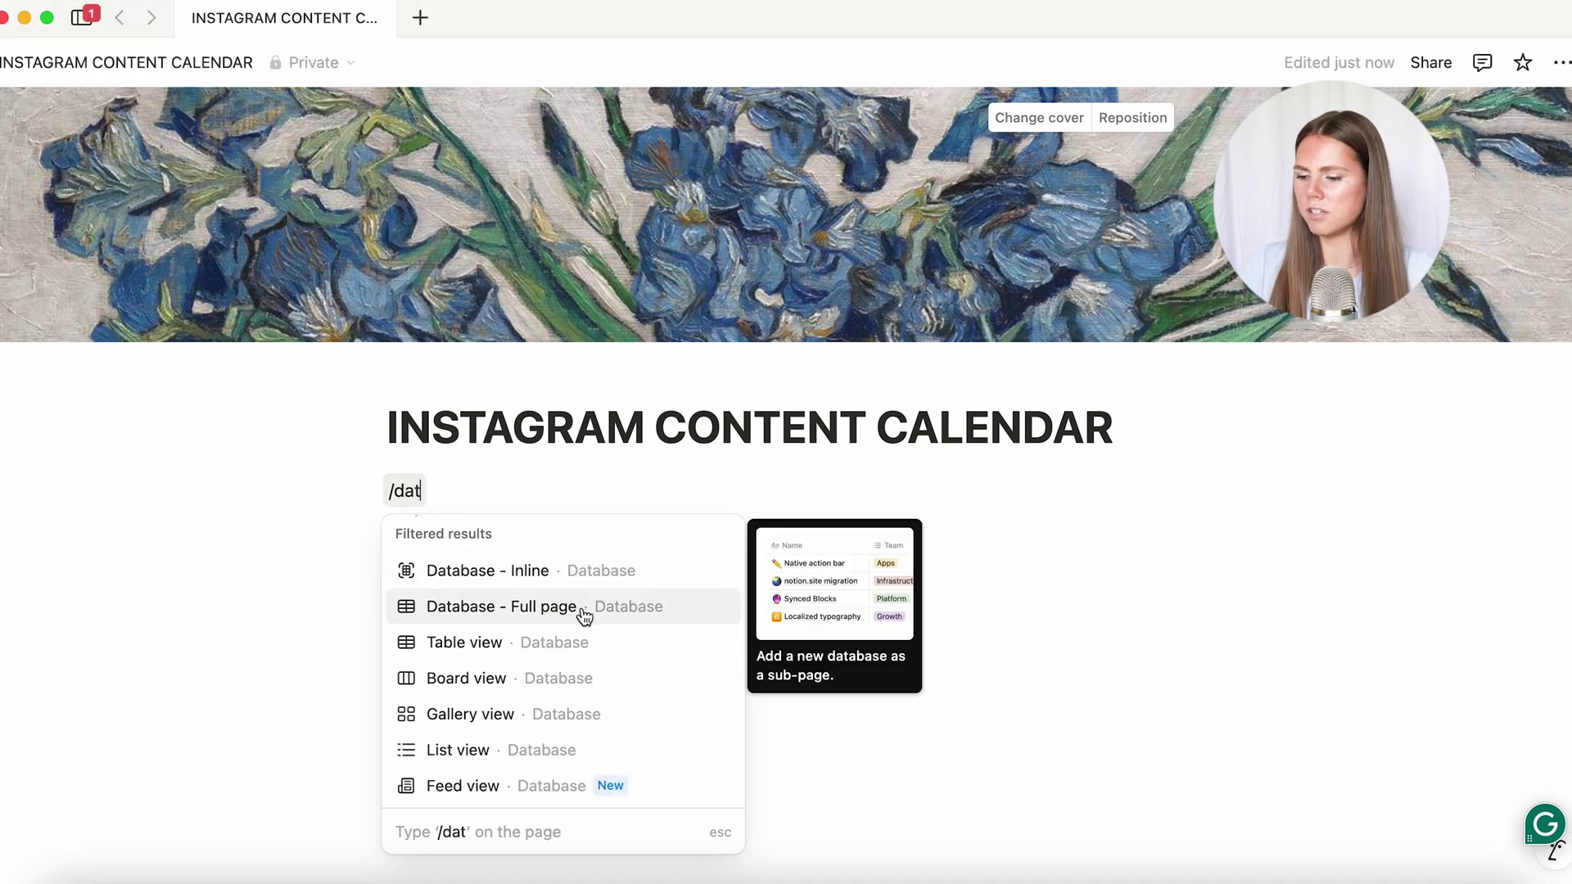
{"action": "left_click", "coordinate": [617, 615]}
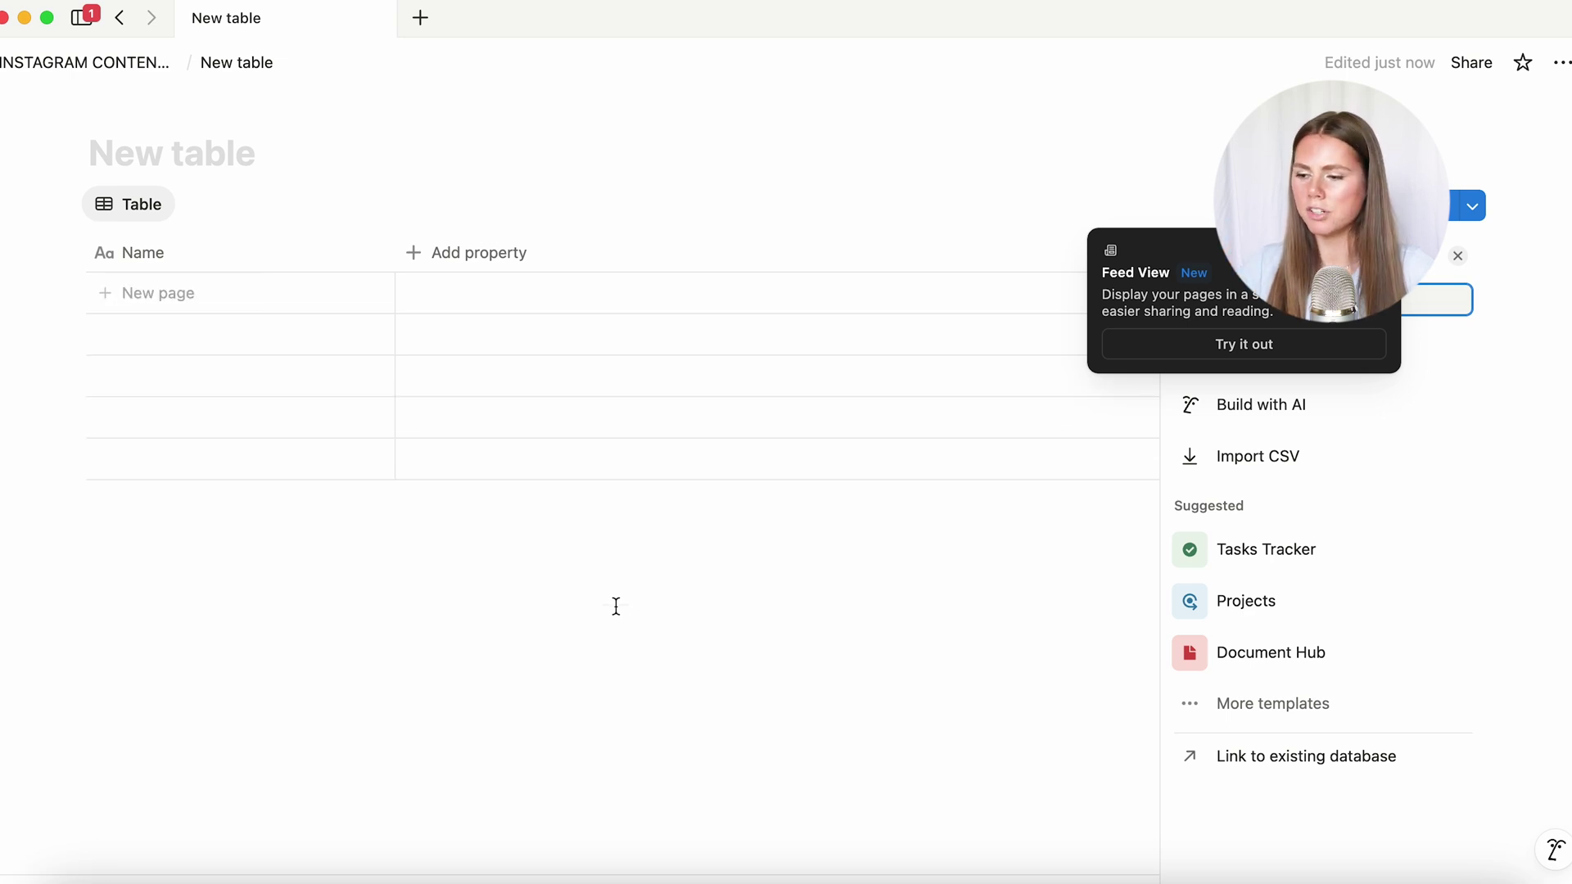
{"action": "left_click", "coordinate": [238, 151]}
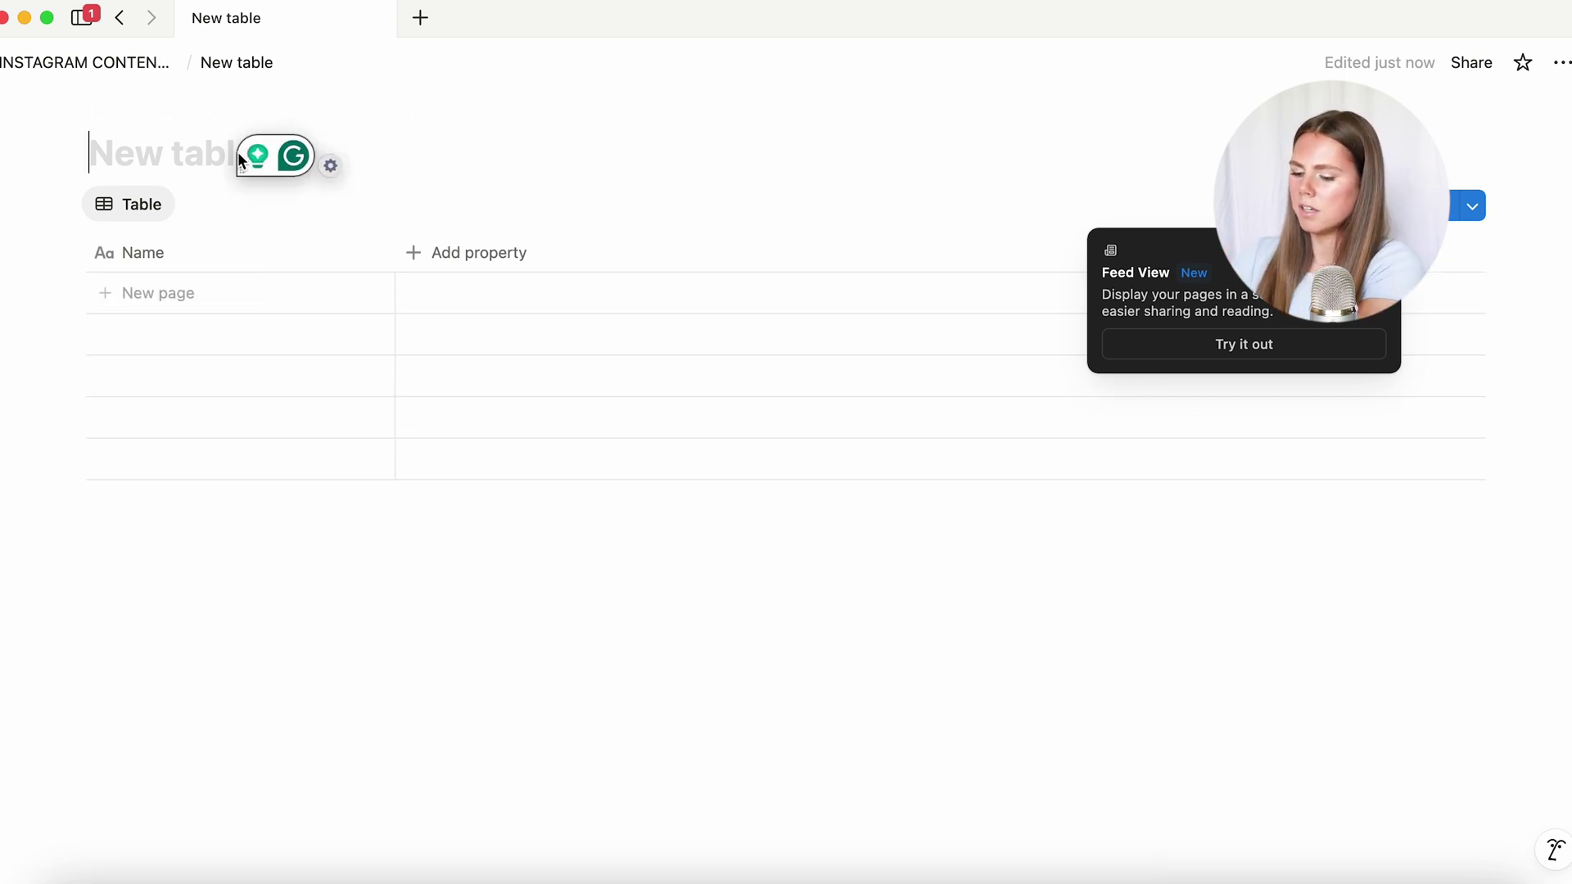
{"action": "type", "text": "INSTAGRAM POST DATA"}
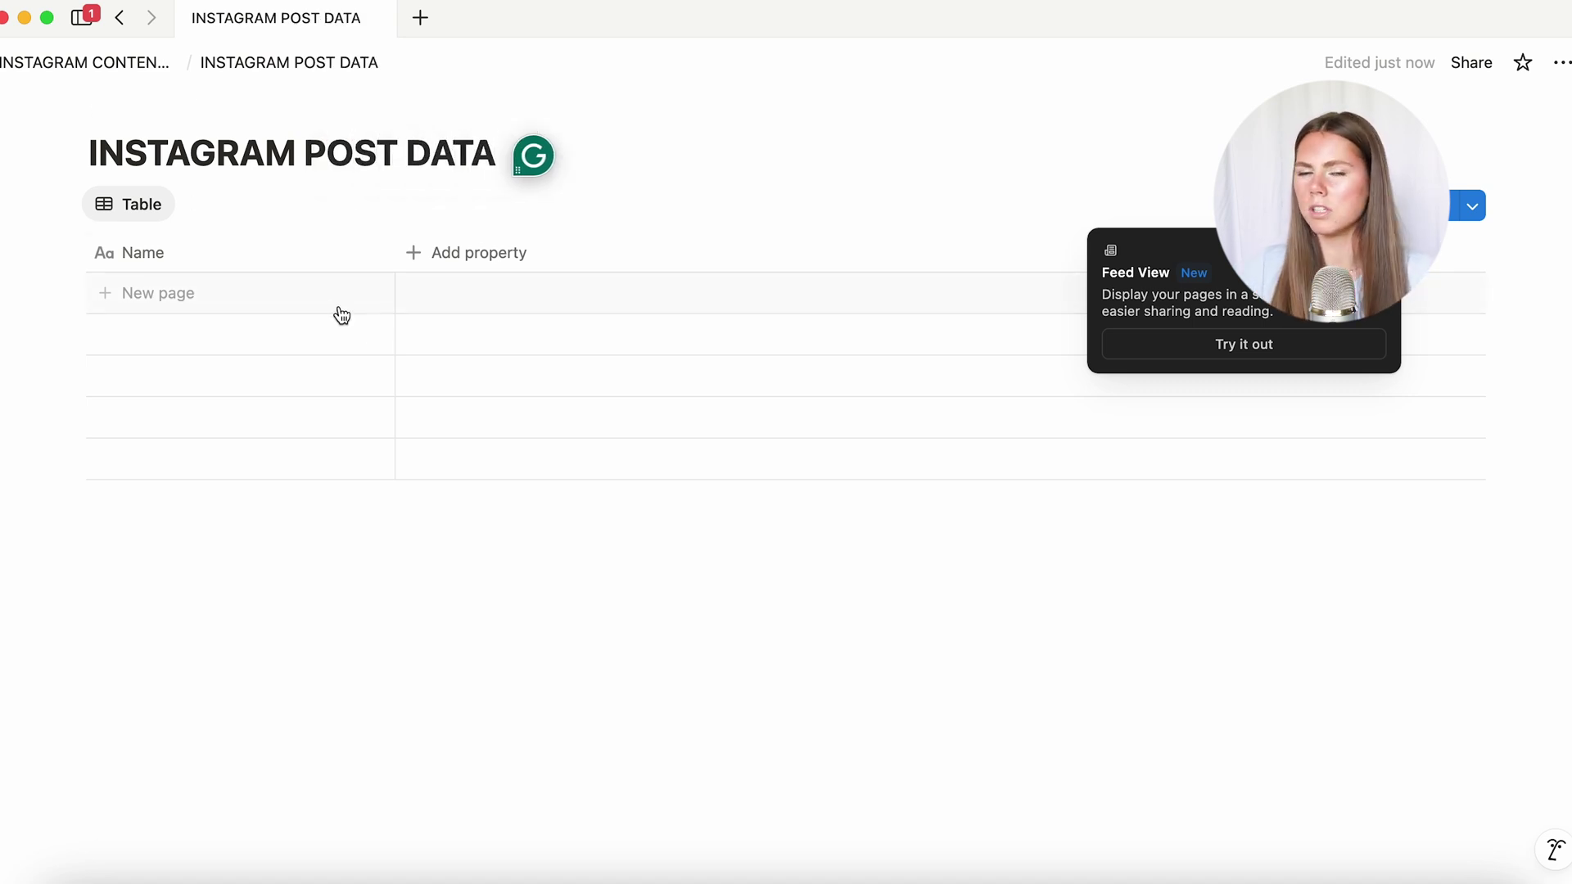
Add nine entries to the database, named 1 through 9
{"action": "left_click", "coordinate": [187, 293]}
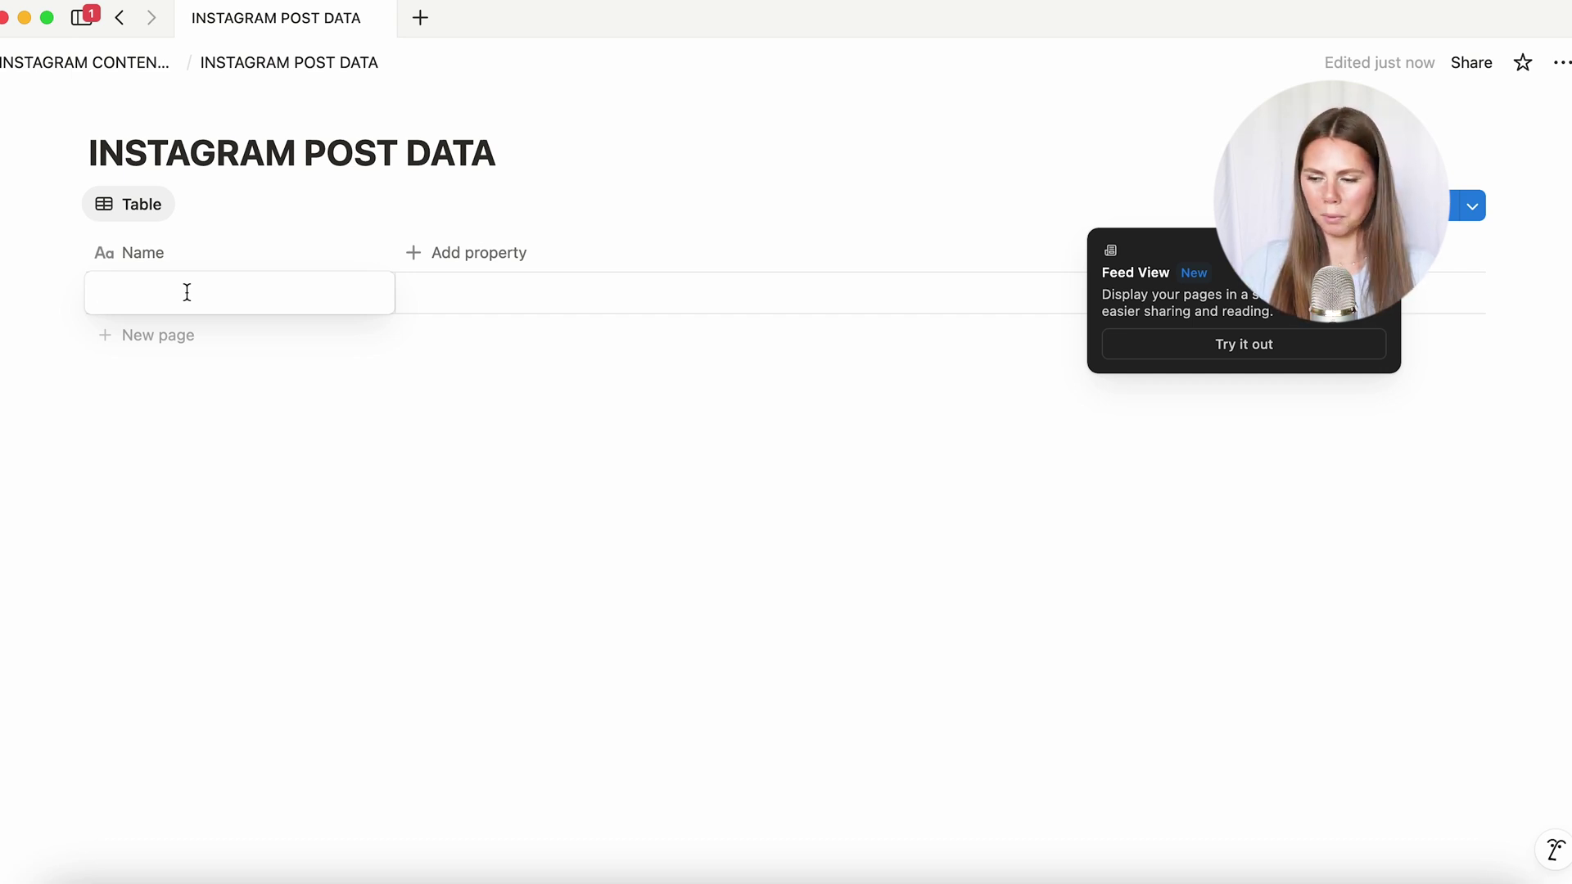
{"action": "type", "text": "1 2 3 4 5 6 7 8 9"}
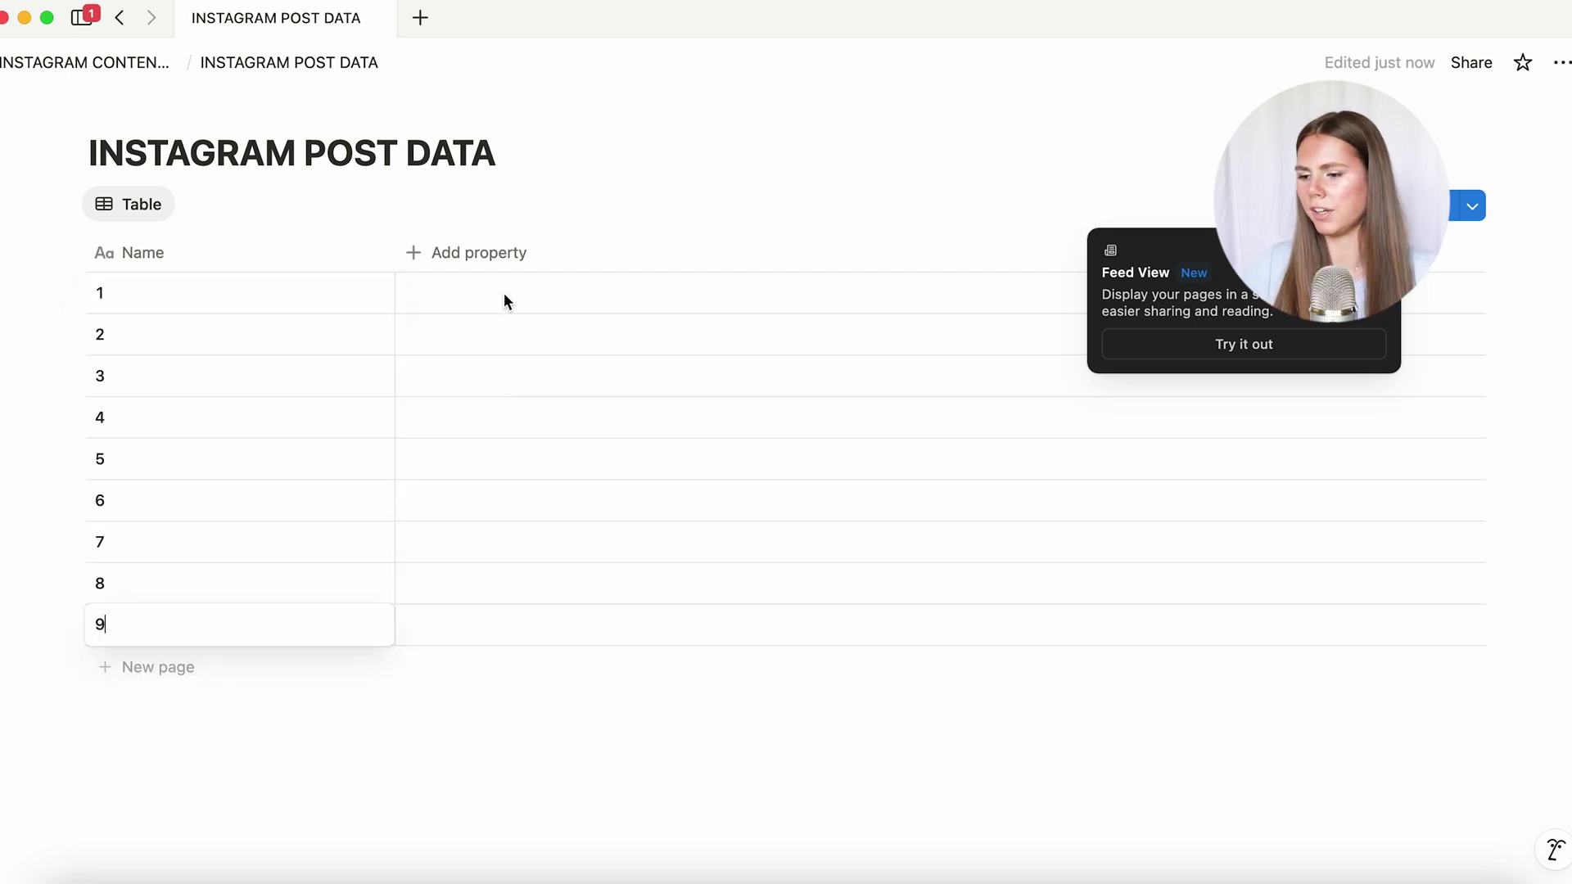
Add a Files & media property to the table and name it Thumbnails
{"action": "left_click", "coordinate": [456, 259]}
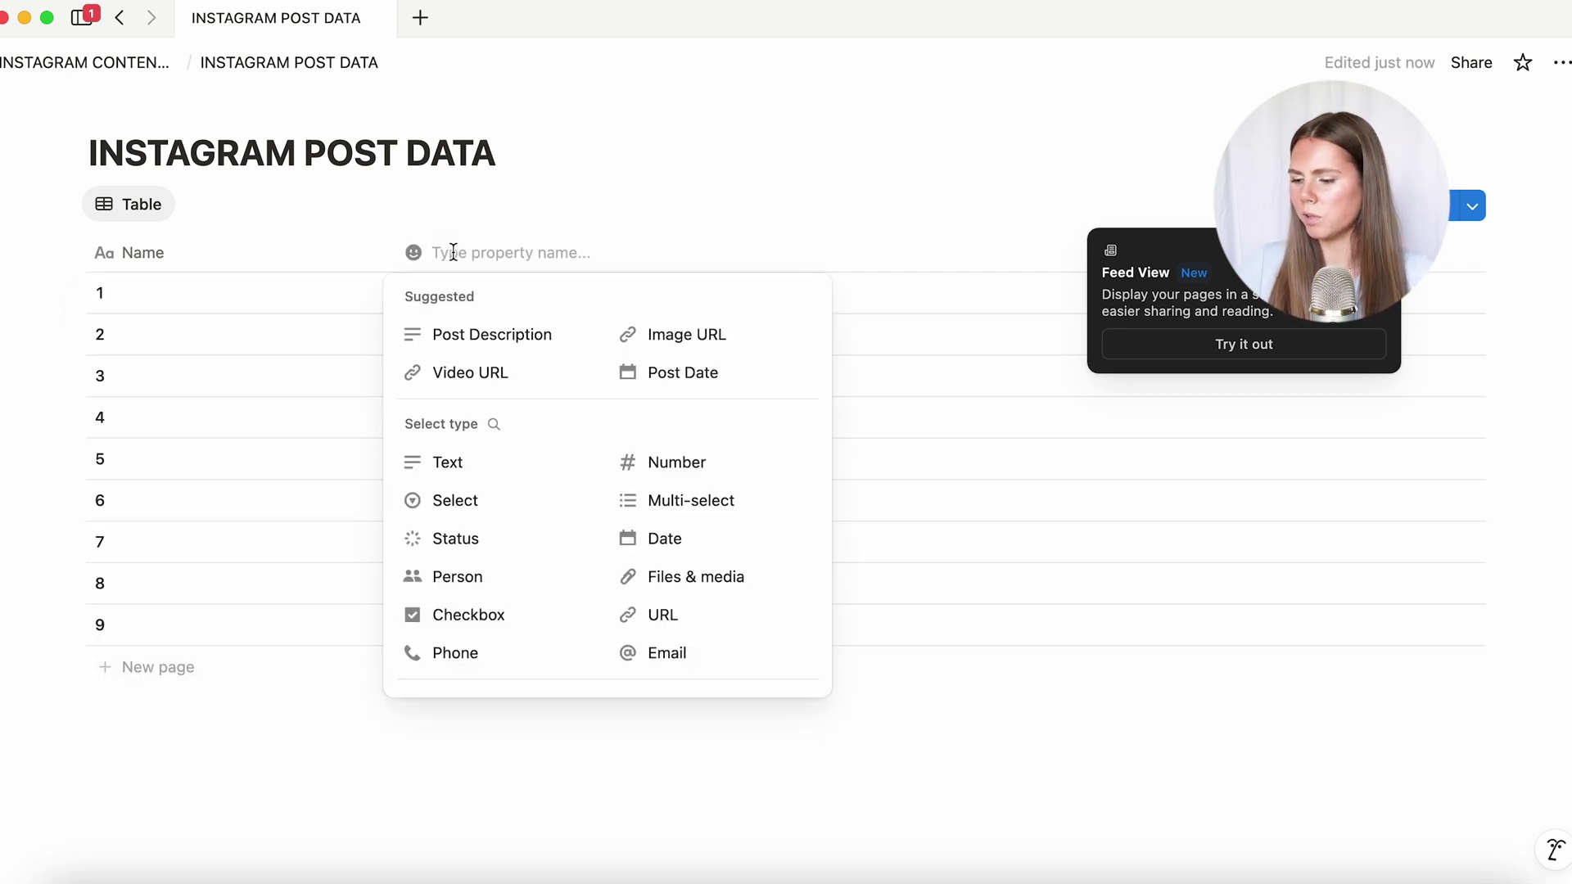
{"action": "left_click", "coordinate": [679, 578]}
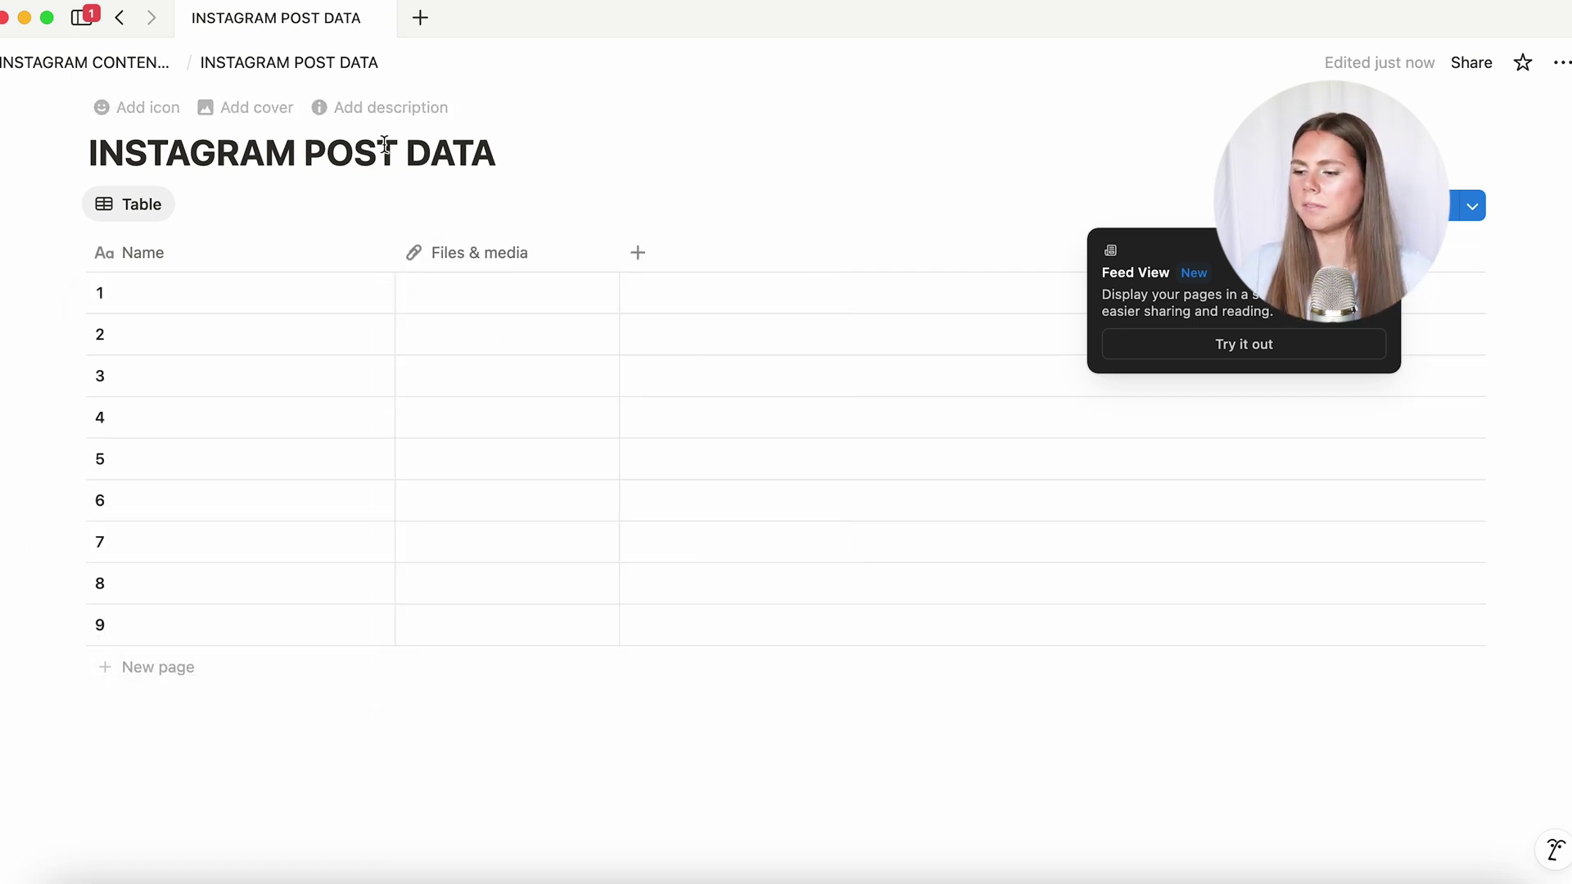
{"action": "left_click", "coordinate": [495, 252]}
{"action": "triple_click", "coordinate": [513, 295]}
{"action": "type", "text": "Thumbnails"}
{"action": "key", "text": "Return"}
Upload thumbnails from Downloads: the 720×1,080 image starting 6094af for entry 1 and the 676×1,200 image starting e90558 for entry 2
{"action": "left_click", "coordinate": [524, 293]}
{"action": "left_click", "coordinate": [516, 385]}
{"action": "scroll", "coordinate": [976, 472], "scroll_direction": "down", "scroll_amount": 2}
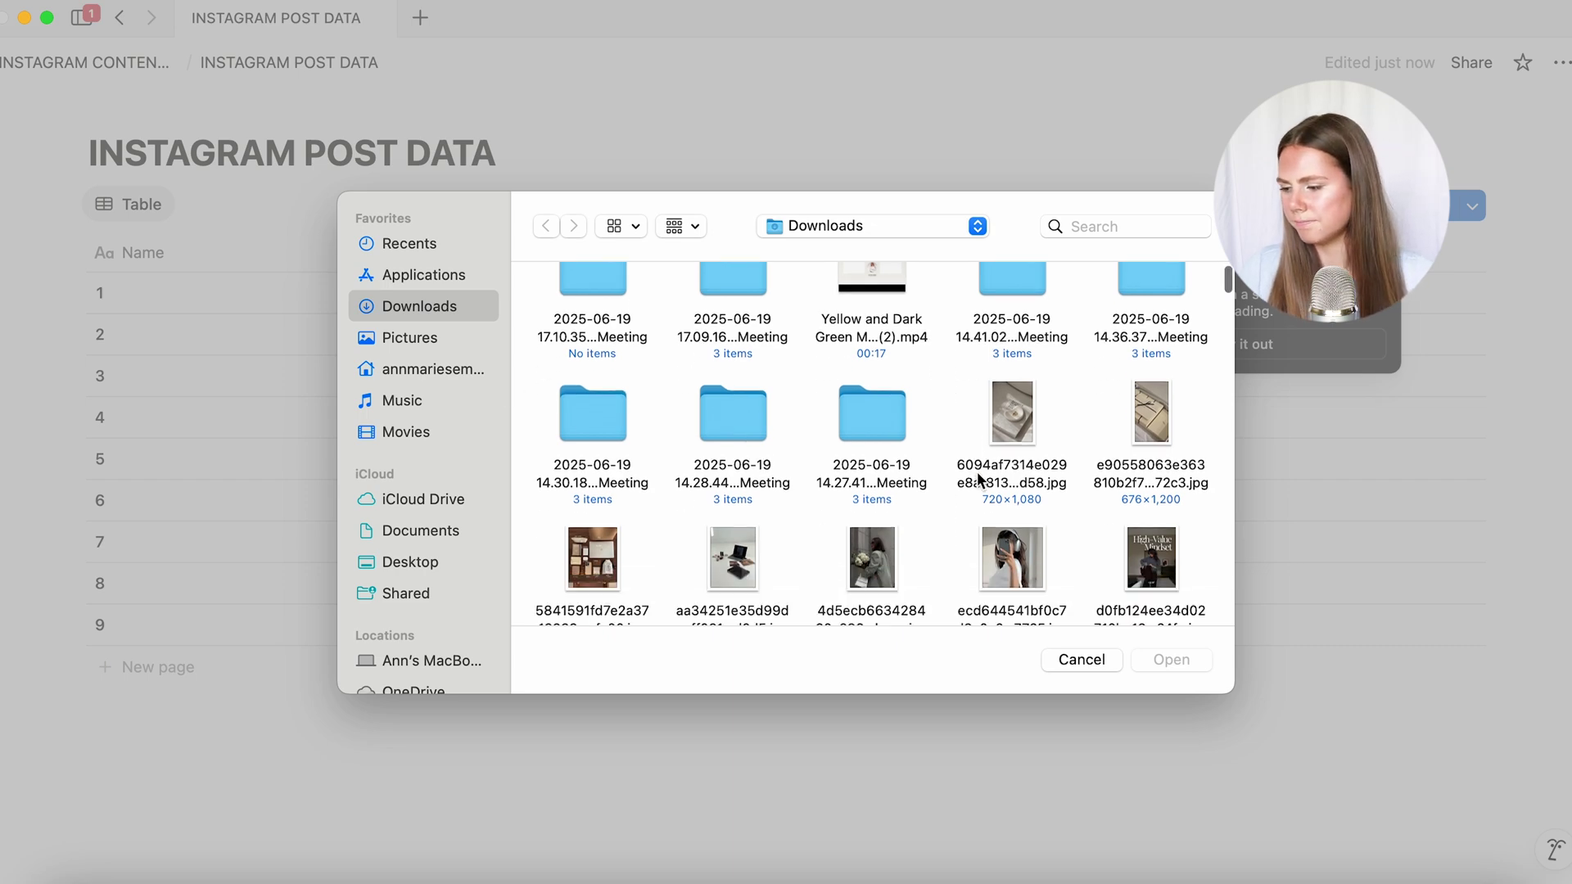
{"action": "double_click", "coordinate": [1007, 409]}
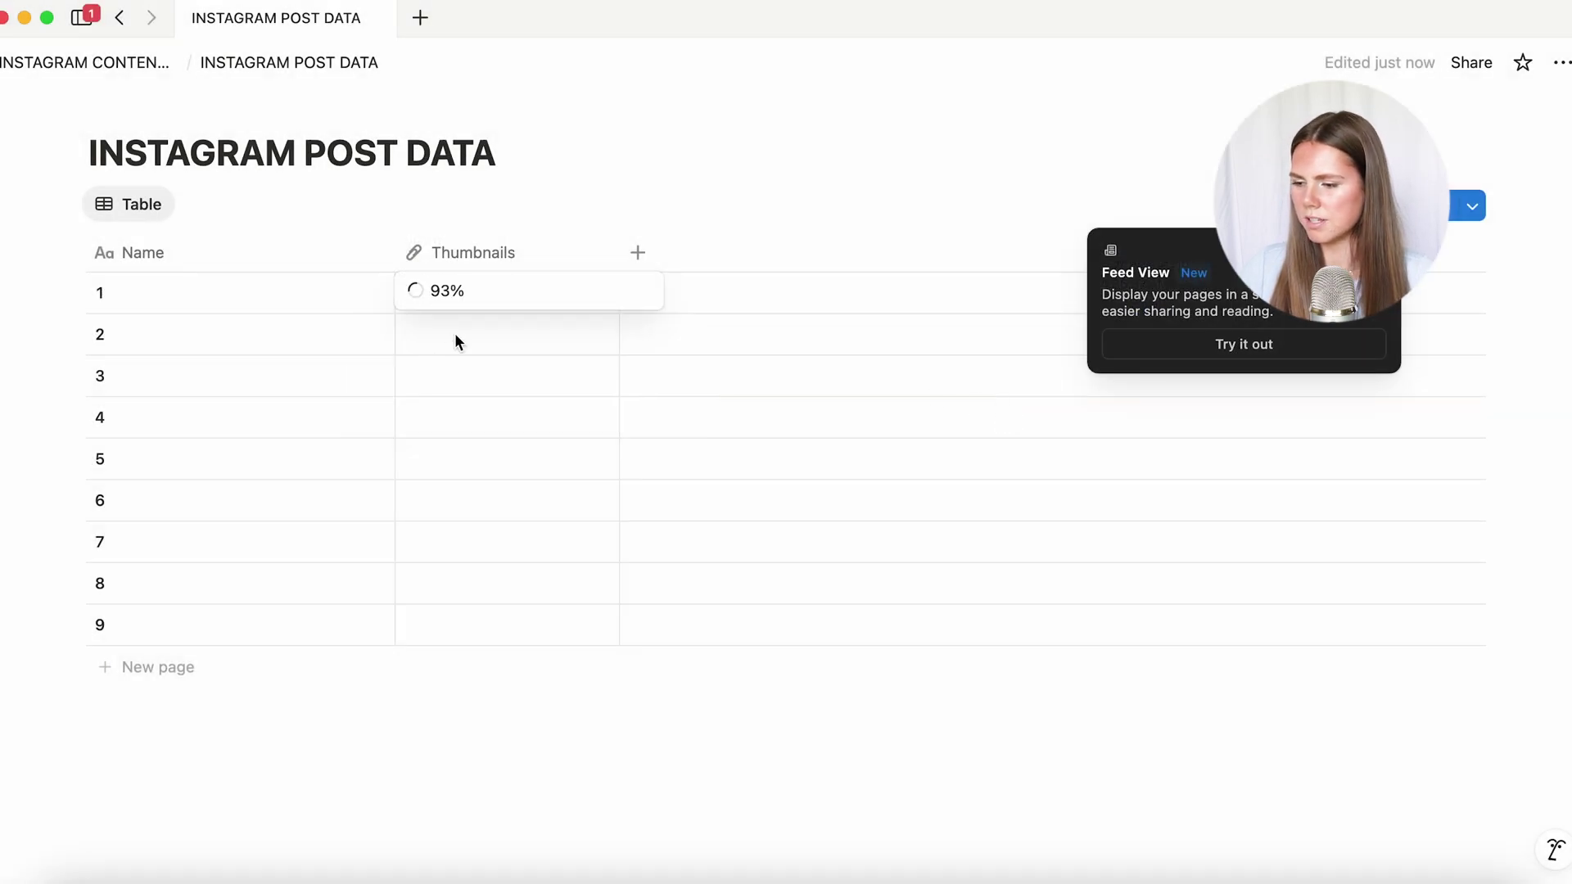
{"action": "left_click", "coordinate": [493, 342]}
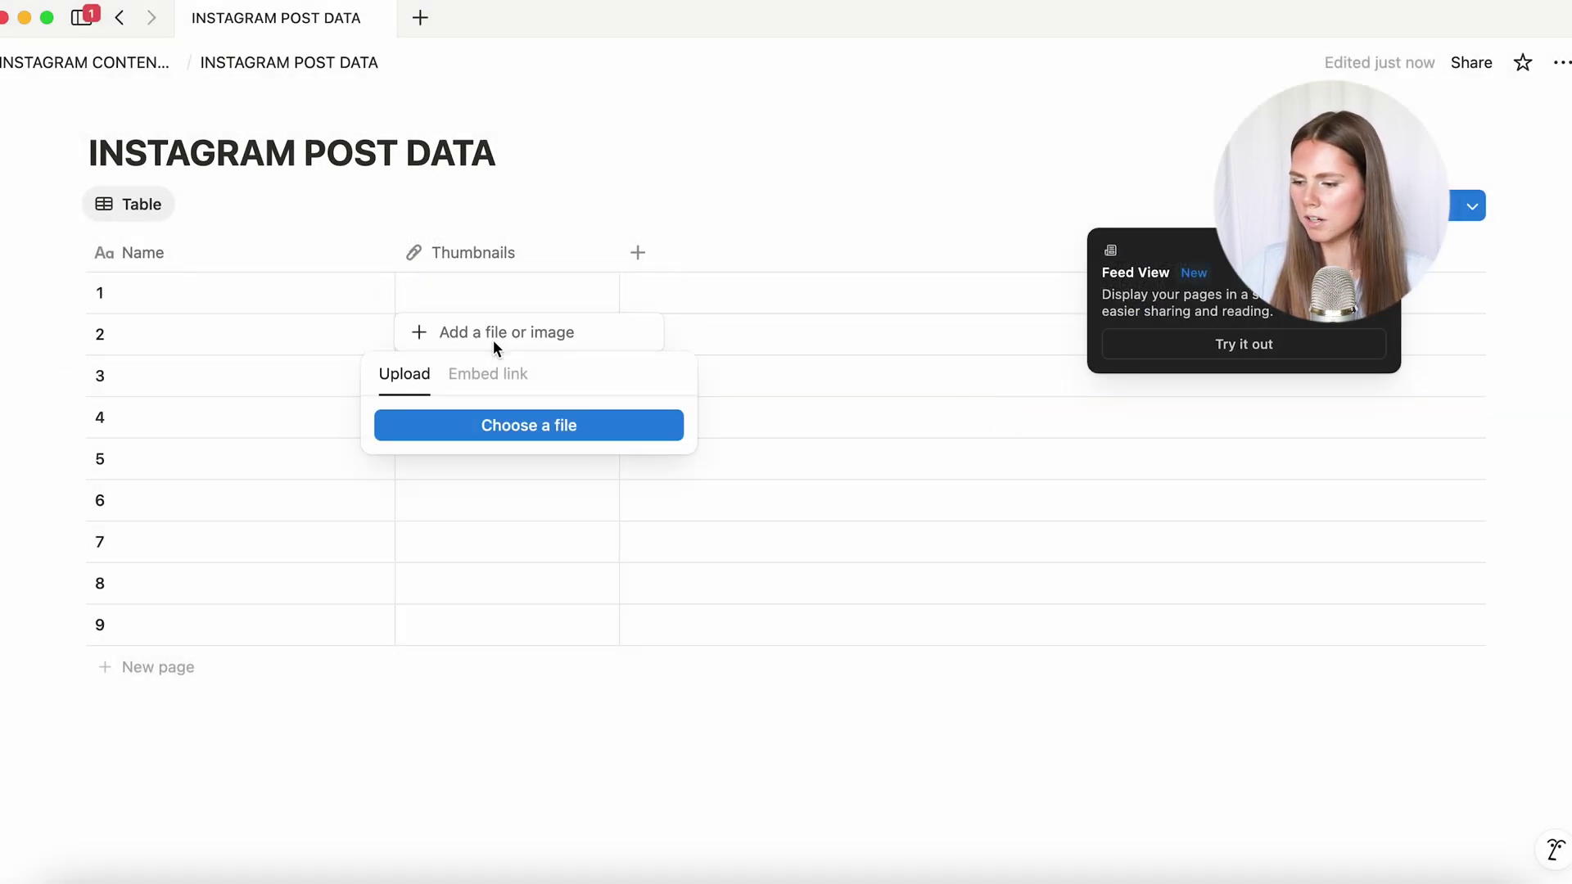
{"action": "left_click", "coordinate": [539, 338]}
{"action": "left_click", "coordinate": [558, 425]}
{"action": "double_click", "coordinate": [1154, 469]}
Upload the laptop and tablet photo starting aa34251 as the thumbnail of entry 4, and close its preview
{"action": "left_click", "coordinate": [507, 417]}
{"action": "left_click", "coordinate": [513, 509]}
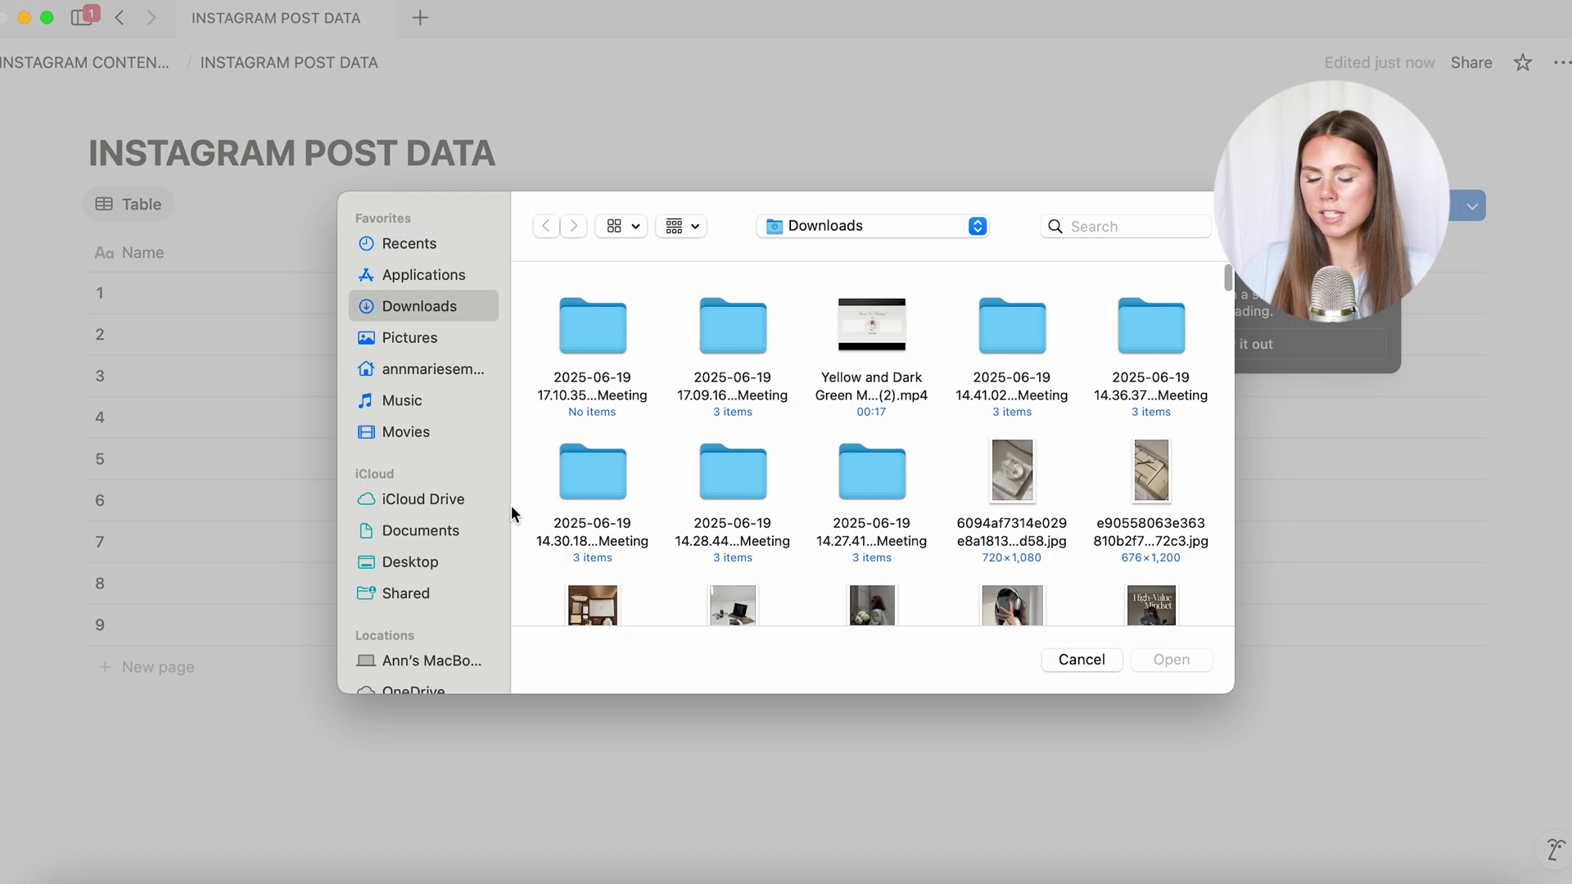
{"action": "scroll", "coordinate": [835, 516], "scroll_direction": "down", "scroll_amount": 2}
{"action": "left_click", "coordinate": [747, 550]}
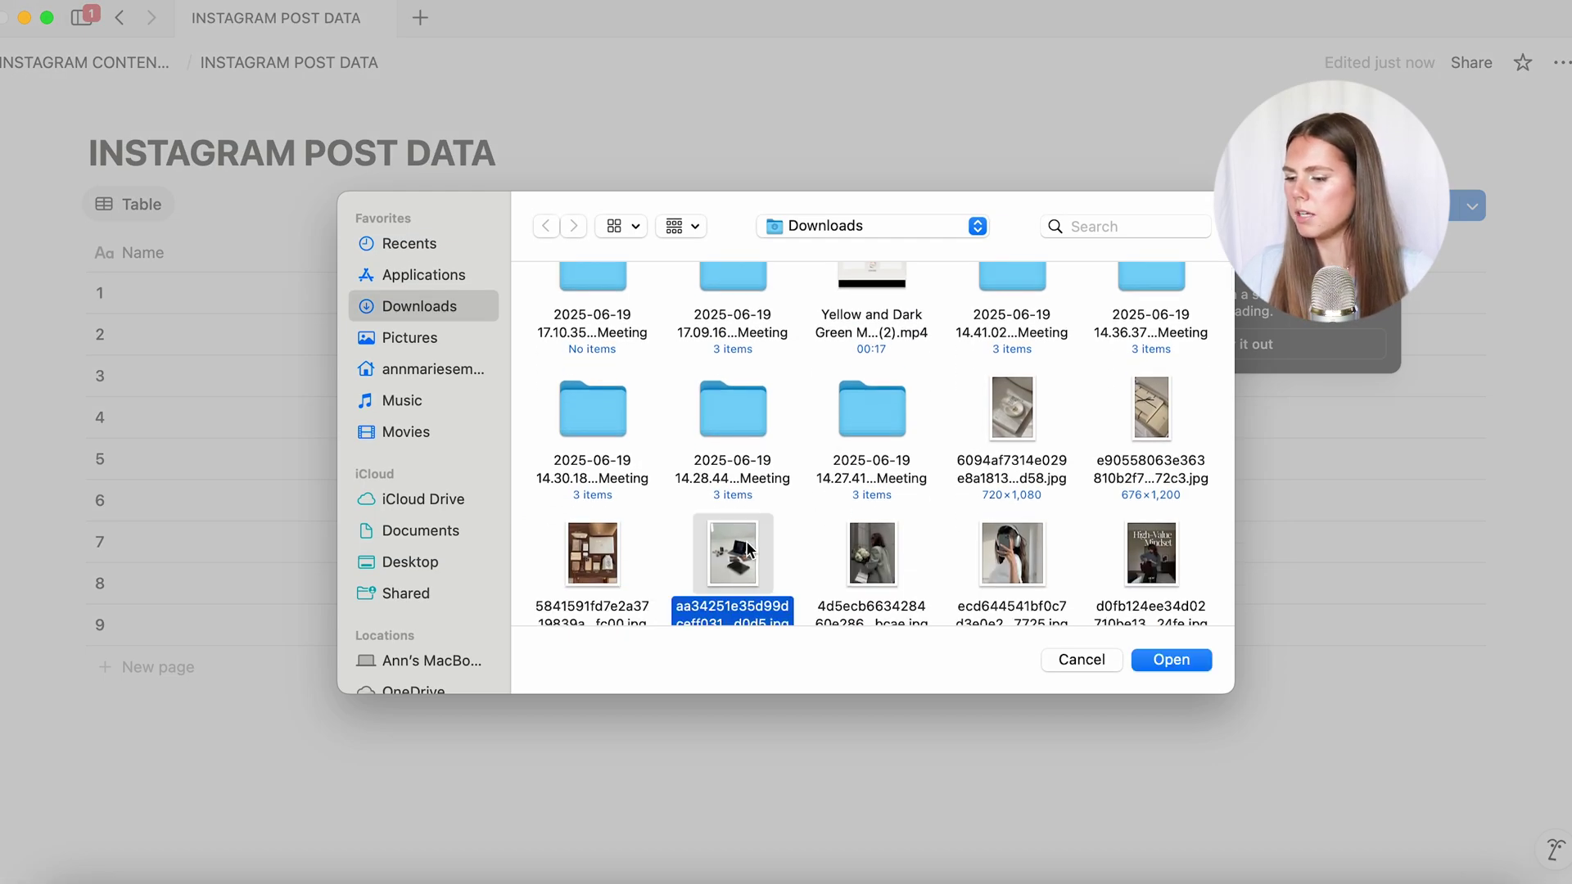
{"action": "double_click", "coordinate": [747, 550]}
{"action": "left_click", "coordinate": [469, 498]}
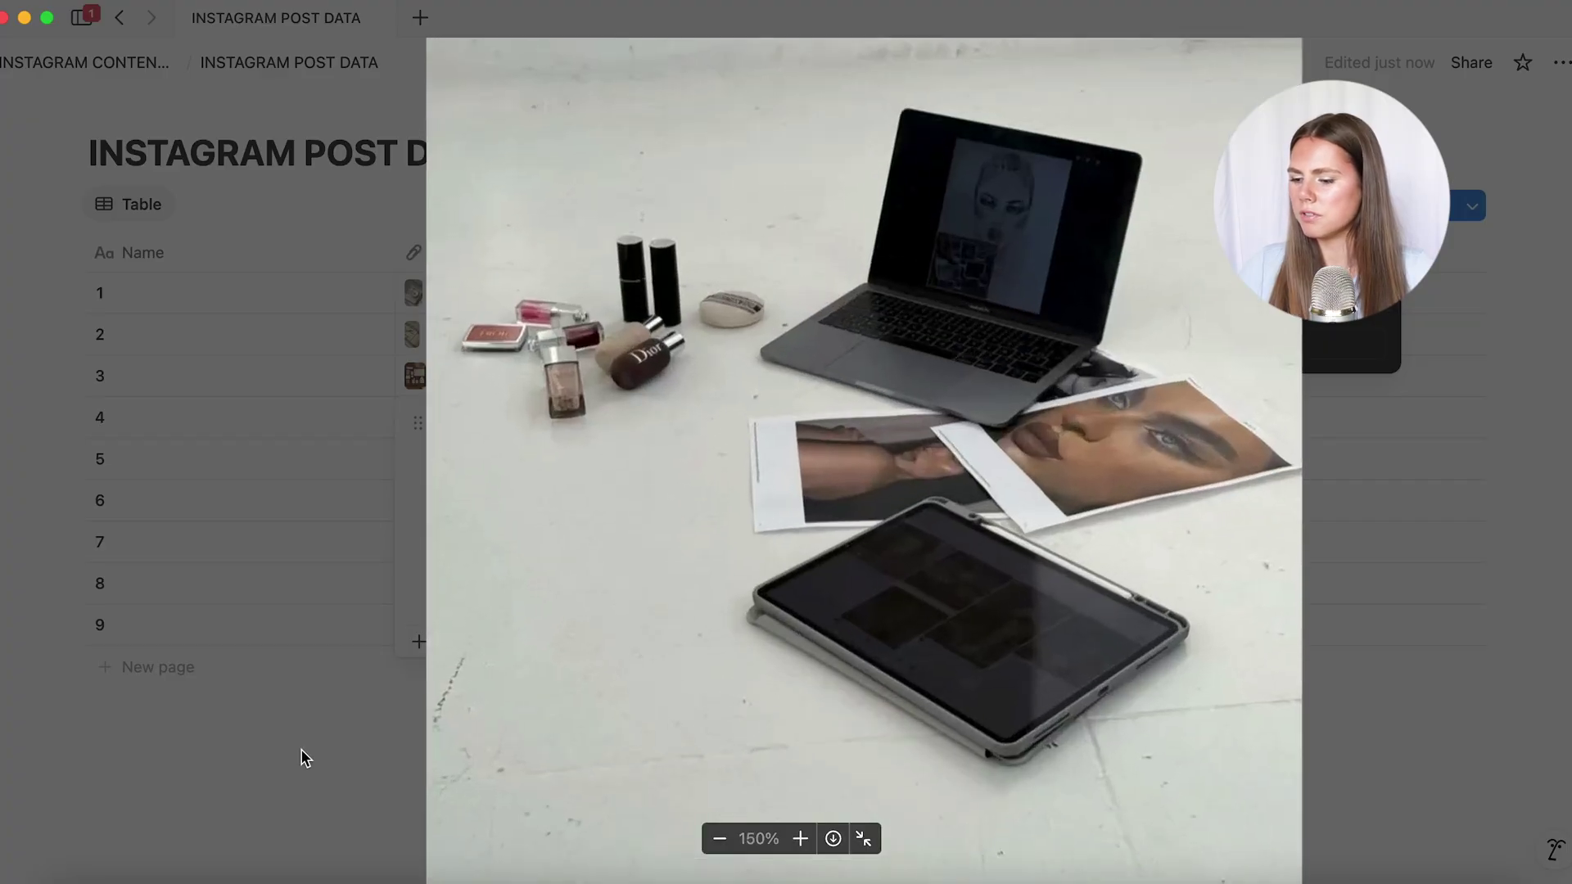
{"action": "key", "text": "Escape"}
{"action": "key", "text": "Escape"}
Upload the image starting 4d5ecb from Downloads as the thumbnail of entry 5
{"action": "left_click", "coordinate": [461, 456]}
{"action": "left_click", "coordinate": [460, 452]}
{"action": "left_click", "coordinate": [474, 550]}
{"action": "scroll", "coordinate": [1109, 505], "scroll_direction": "down", "scroll_amount": 3}
{"action": "left_click", "coordinate": [882, 502]}
{"action": "double_click", "coordinate": [882, 503]}
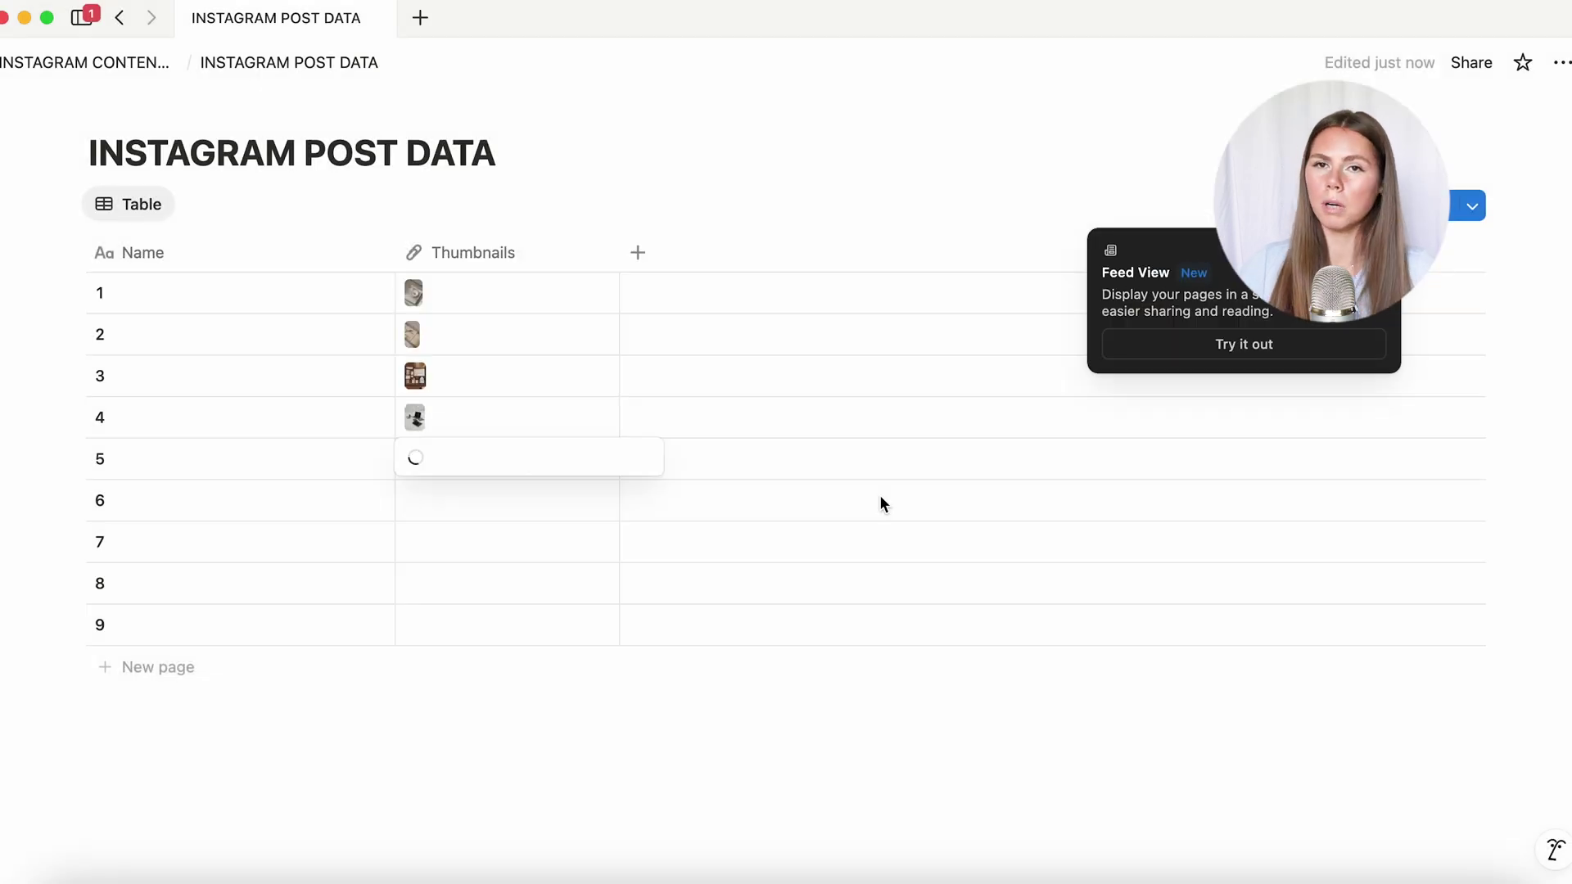
{"action": "key", "text": "Escape"}
Upload the square 473×473 image starting ecd644 from Downloads as the thumbnail of entry 6
{"action": "left_click", "coordinate": [519, 500]}
{"action": "left_click", "coordinate": [518, 497]}
{"action": "left_click", "coordinate": [530, 589]}
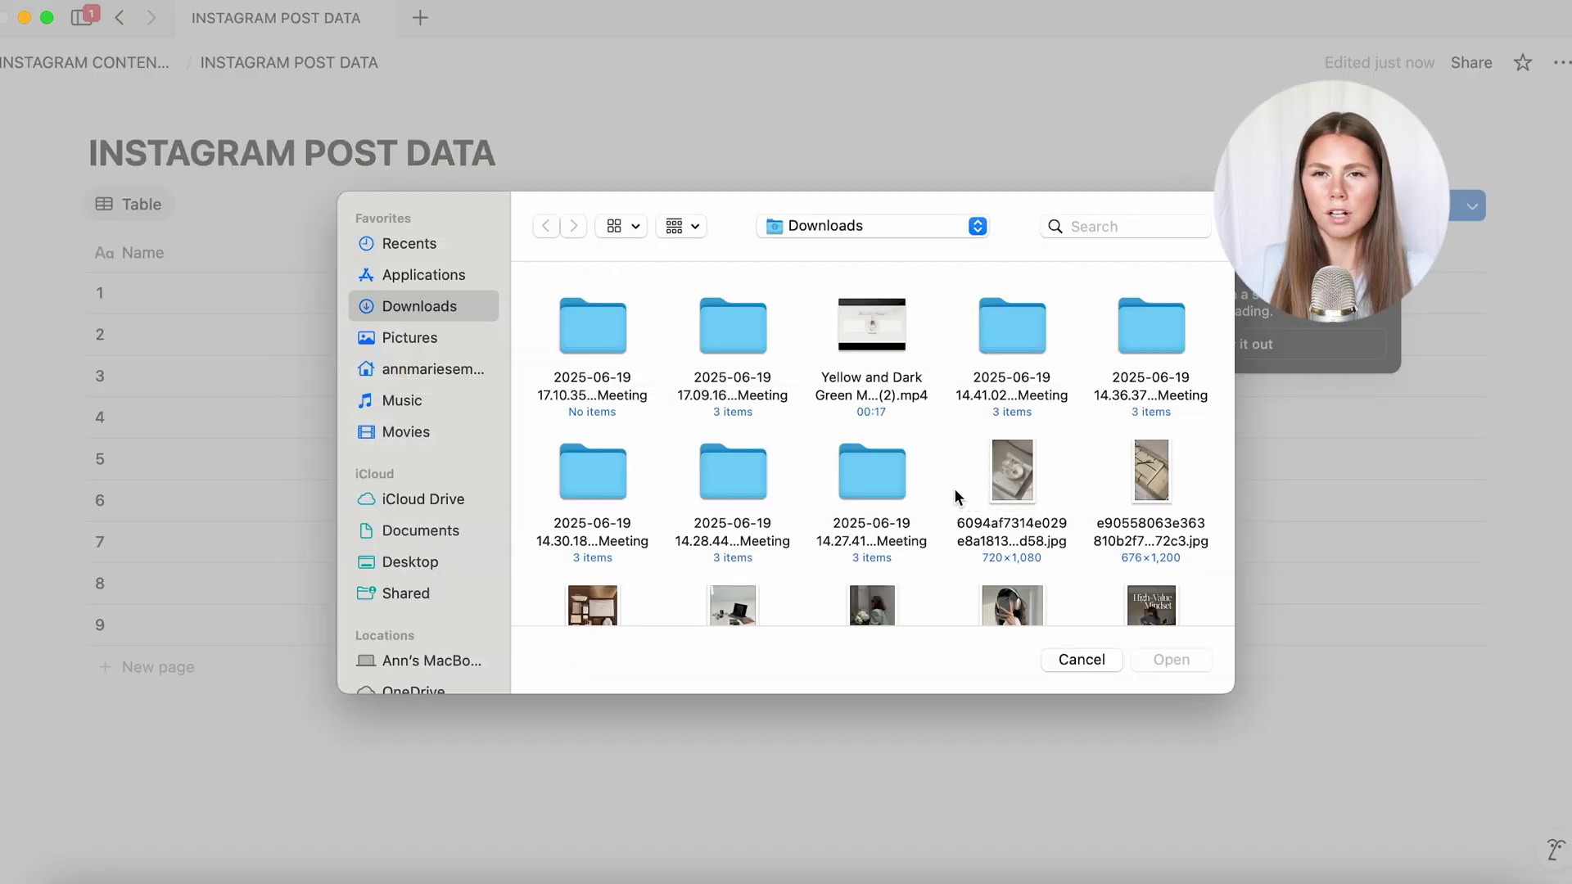
{"action": "scroll", "coordinate": [955, 496], "scroll_direction": "down", "scroll_amount": 2}
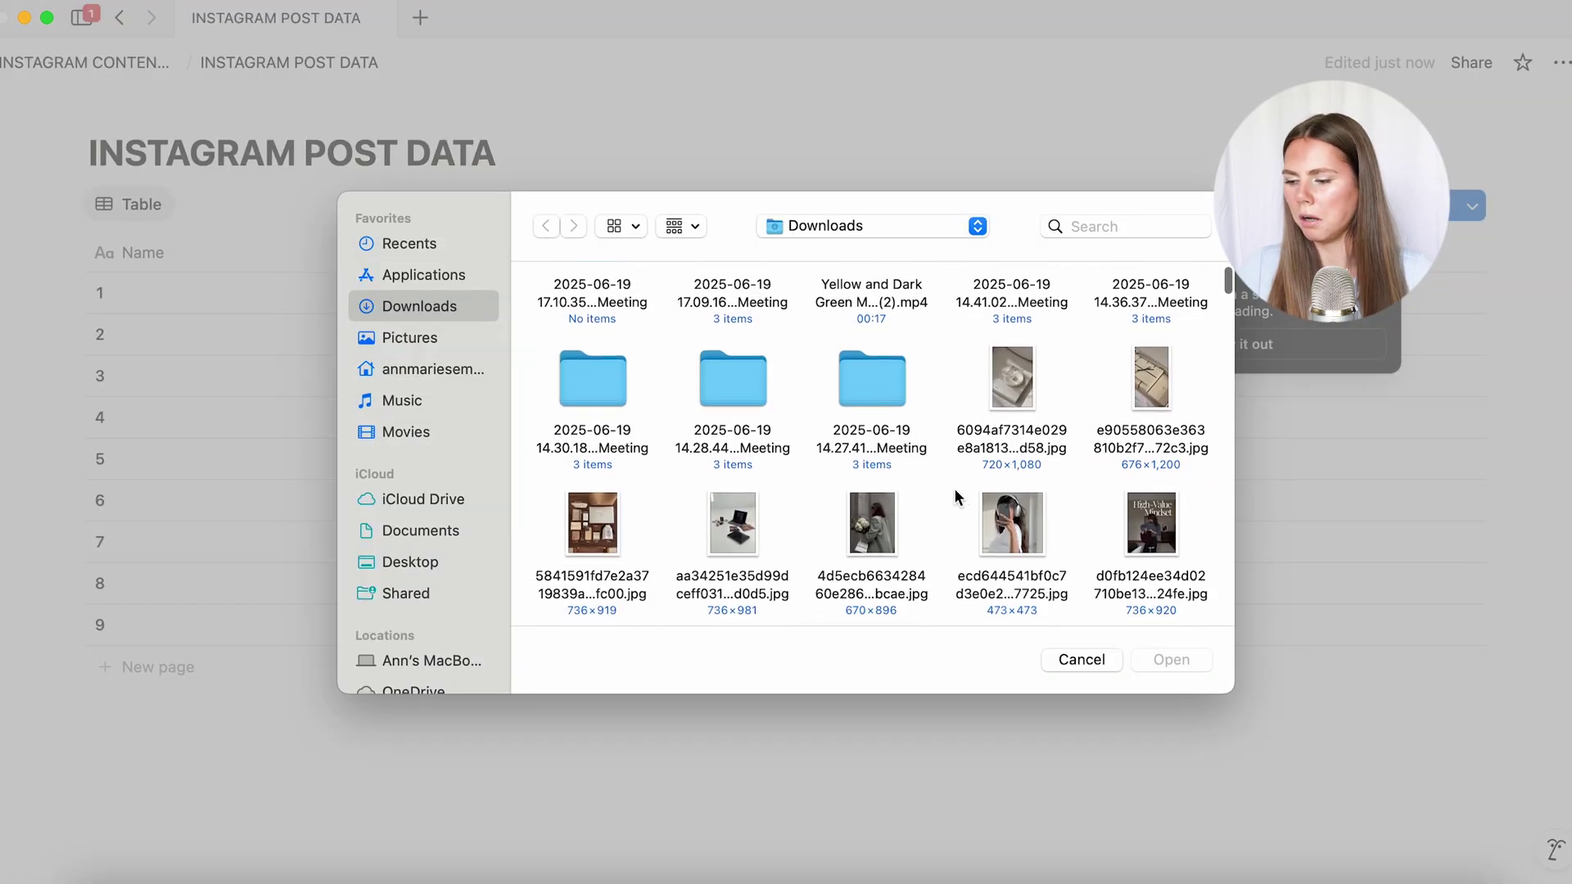
{"action": "double_click", "coordinate": [982, 516]}
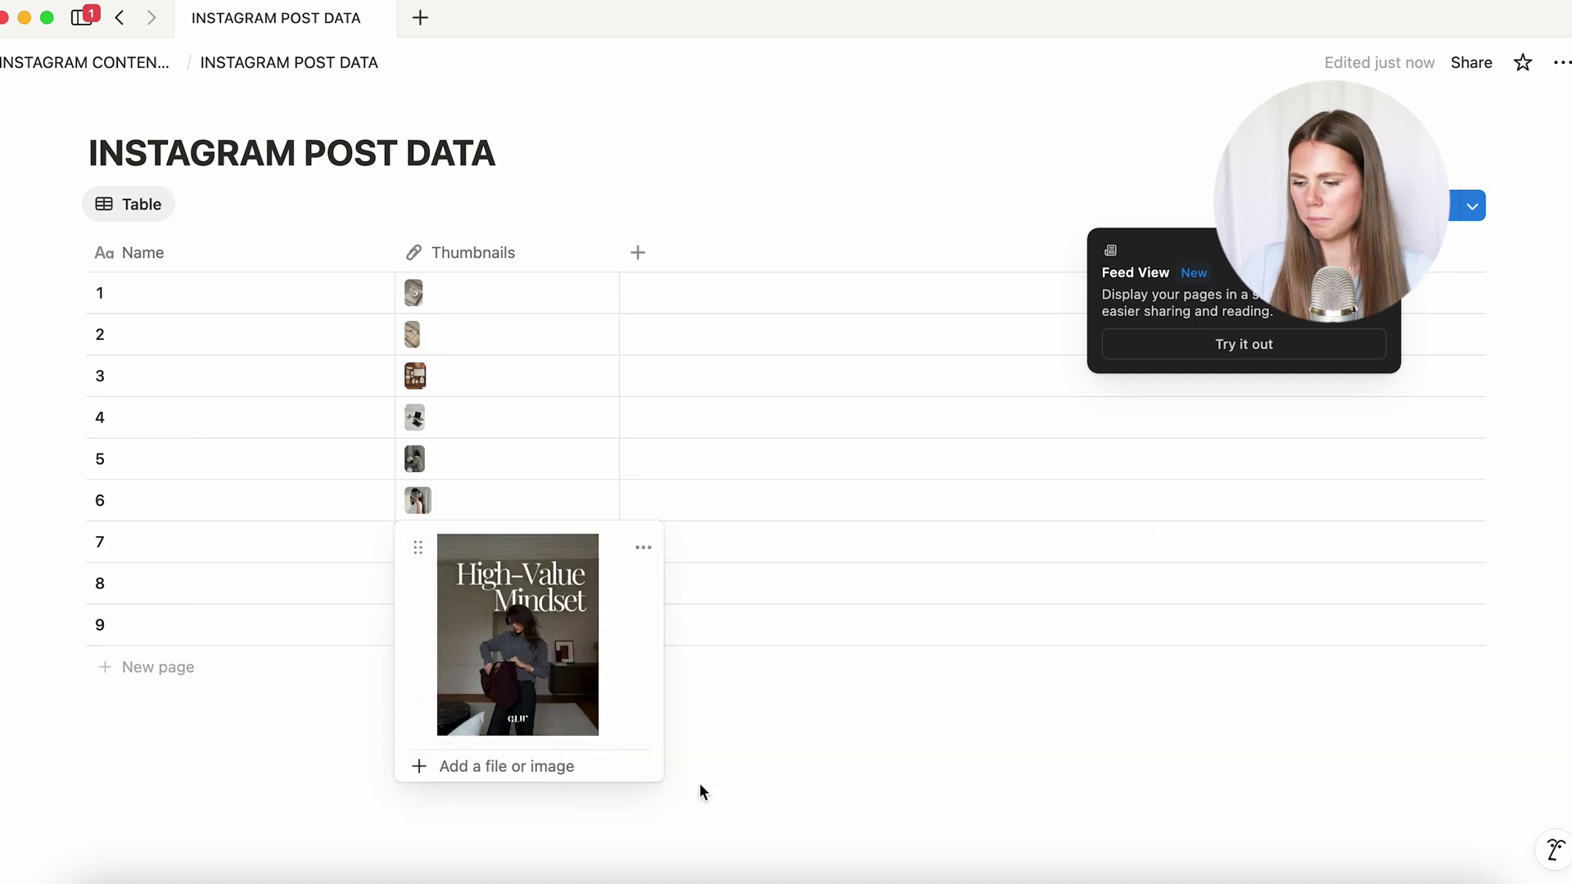
Close the thumbnail preview of entry 7 and add a thumbnail image to entry 8
{"action": "key", "text": "Escape"}
{"action": "left_click", "coordinate": [492, 583]}
{"action": "left_click", "coordinate": [484, 583]}
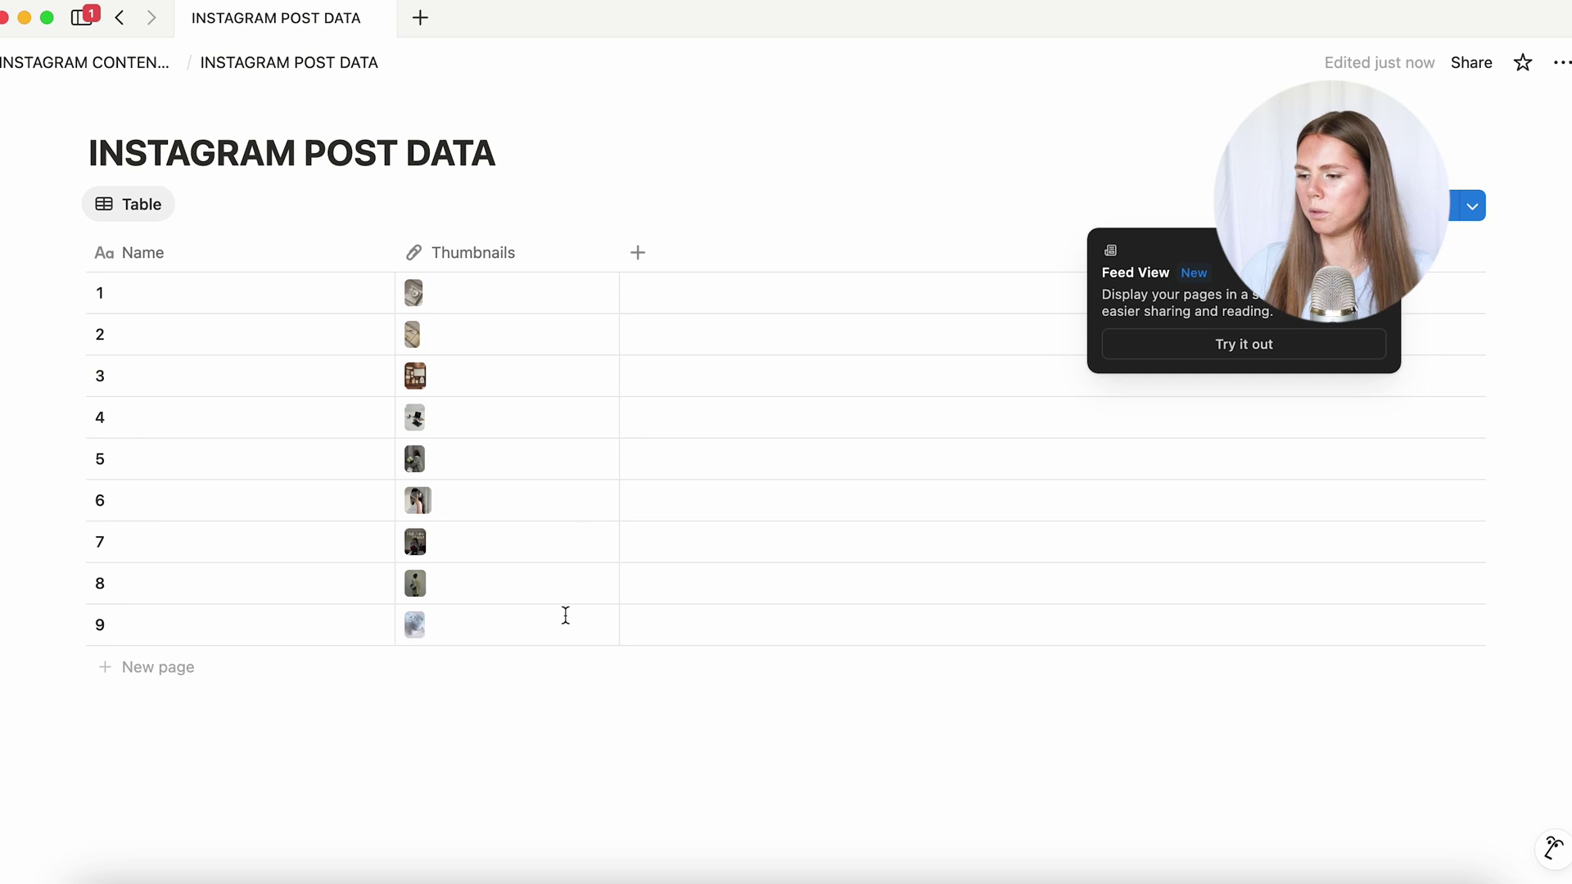
Add a Status property to the table and open its property settings
{"action": "left_click", "coordinate": [651, 253]}
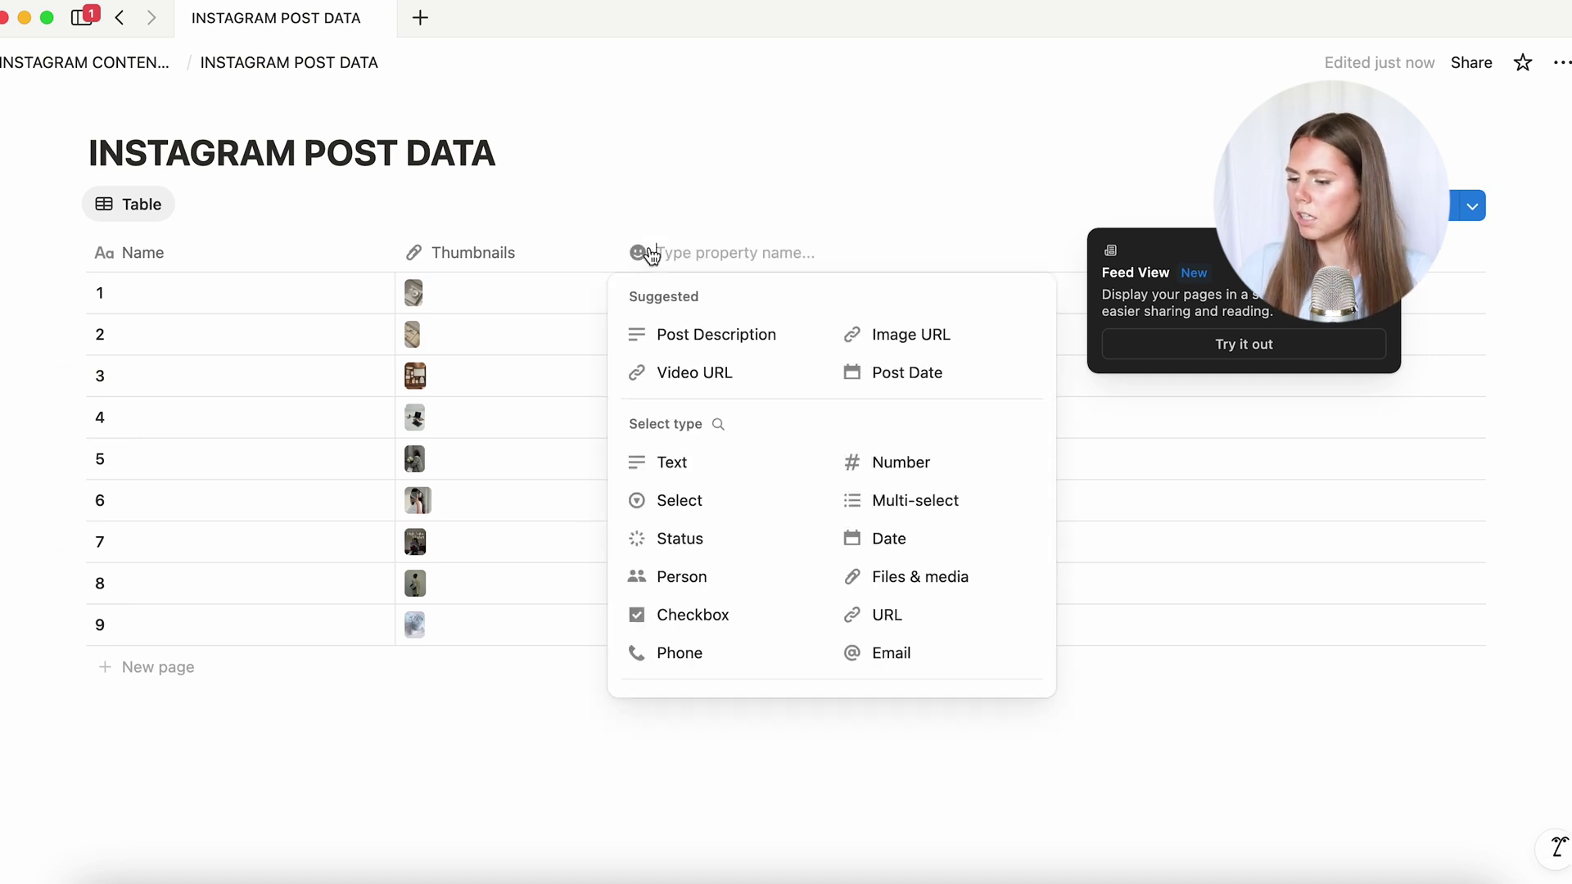
{"action": "left_click", "coordinate": [695, 539]}
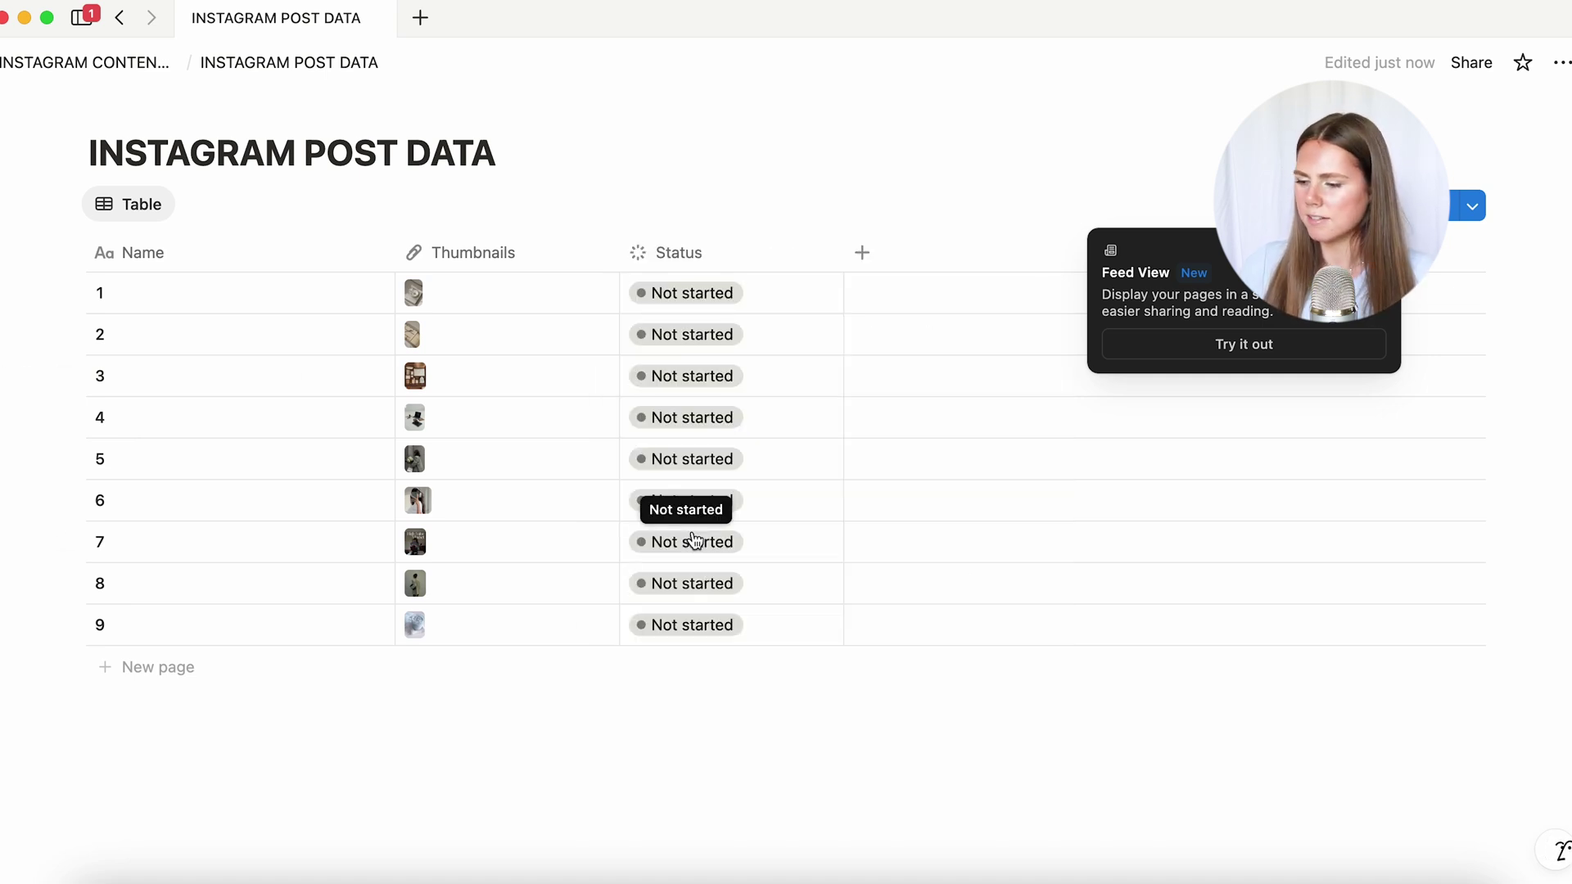
{"action": "left_click", "coordinate": [720, 293]}
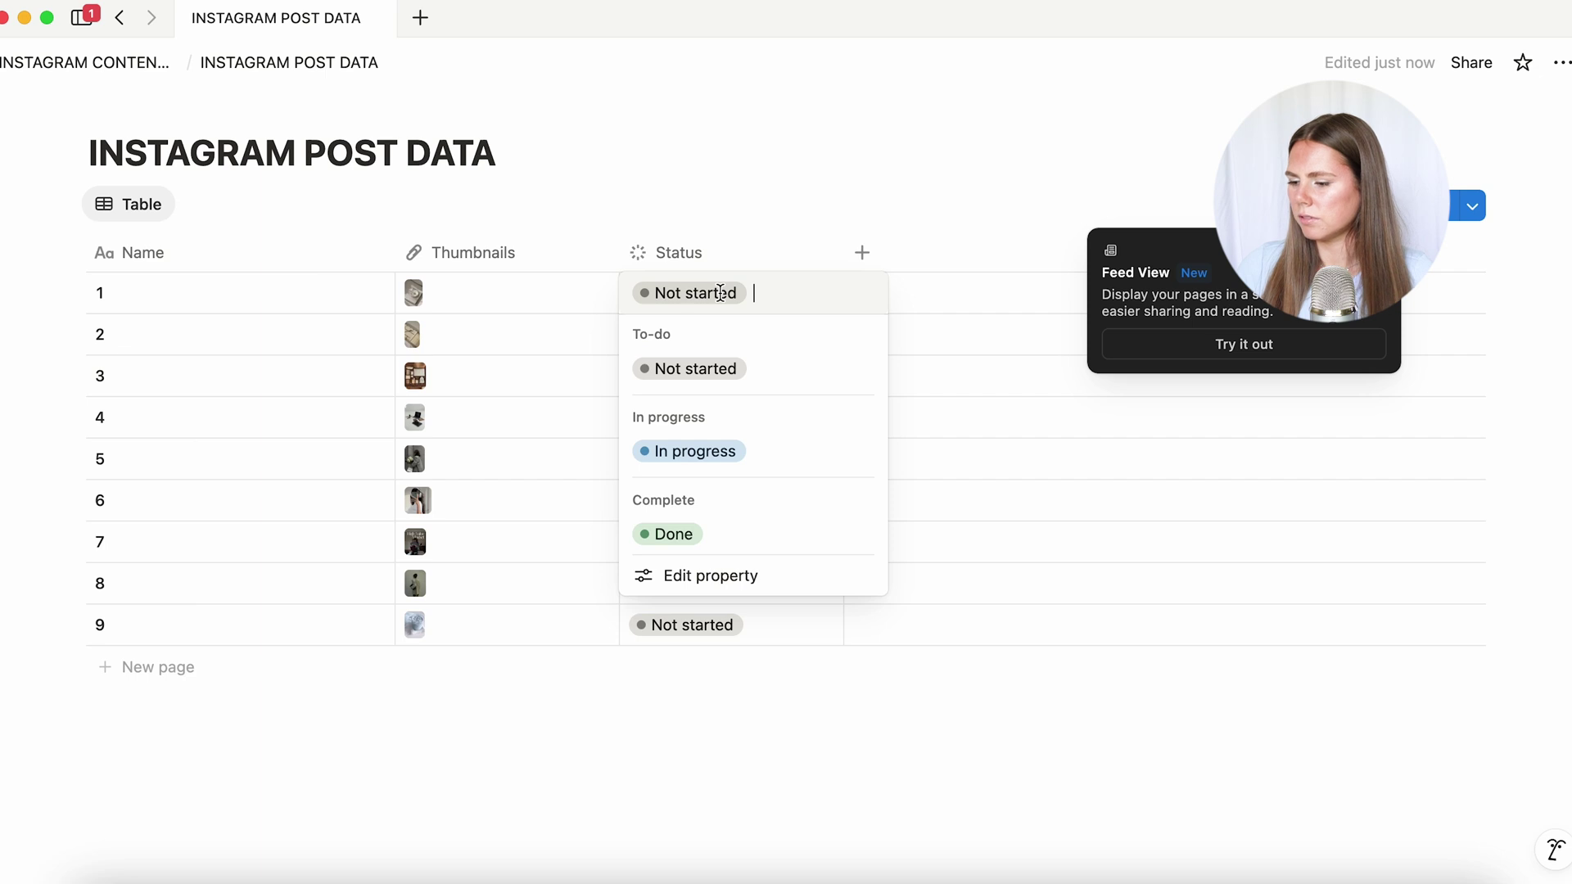
{"action": "left_click", "coordinate": [701, 578]}
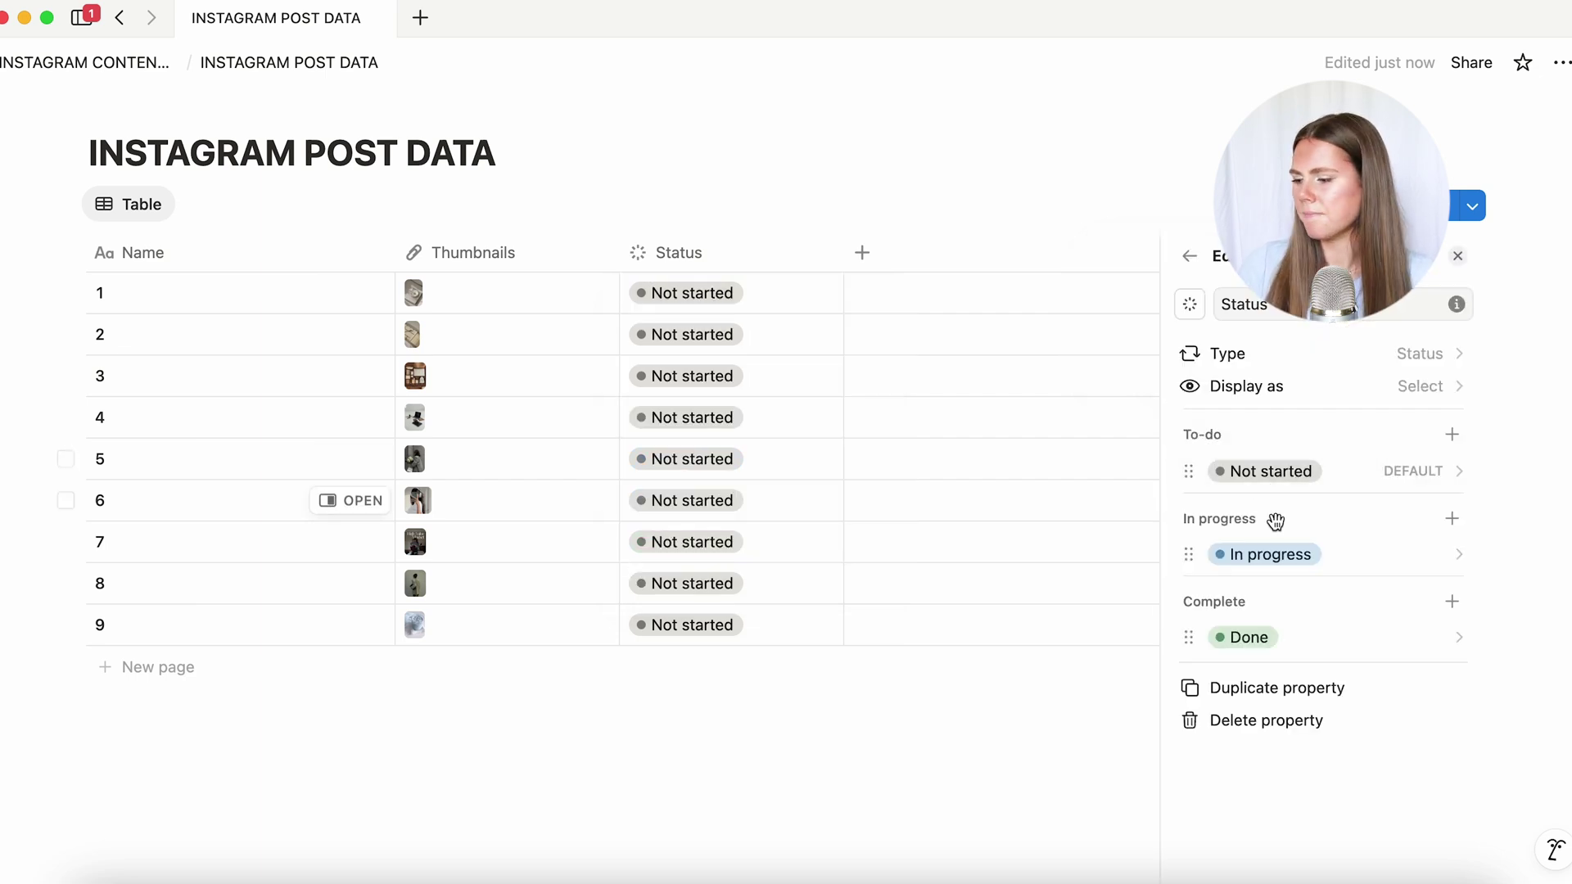
Rename the In progress status option to Being edited
{"action": "left_click", "coordinate": [1289, 564]}
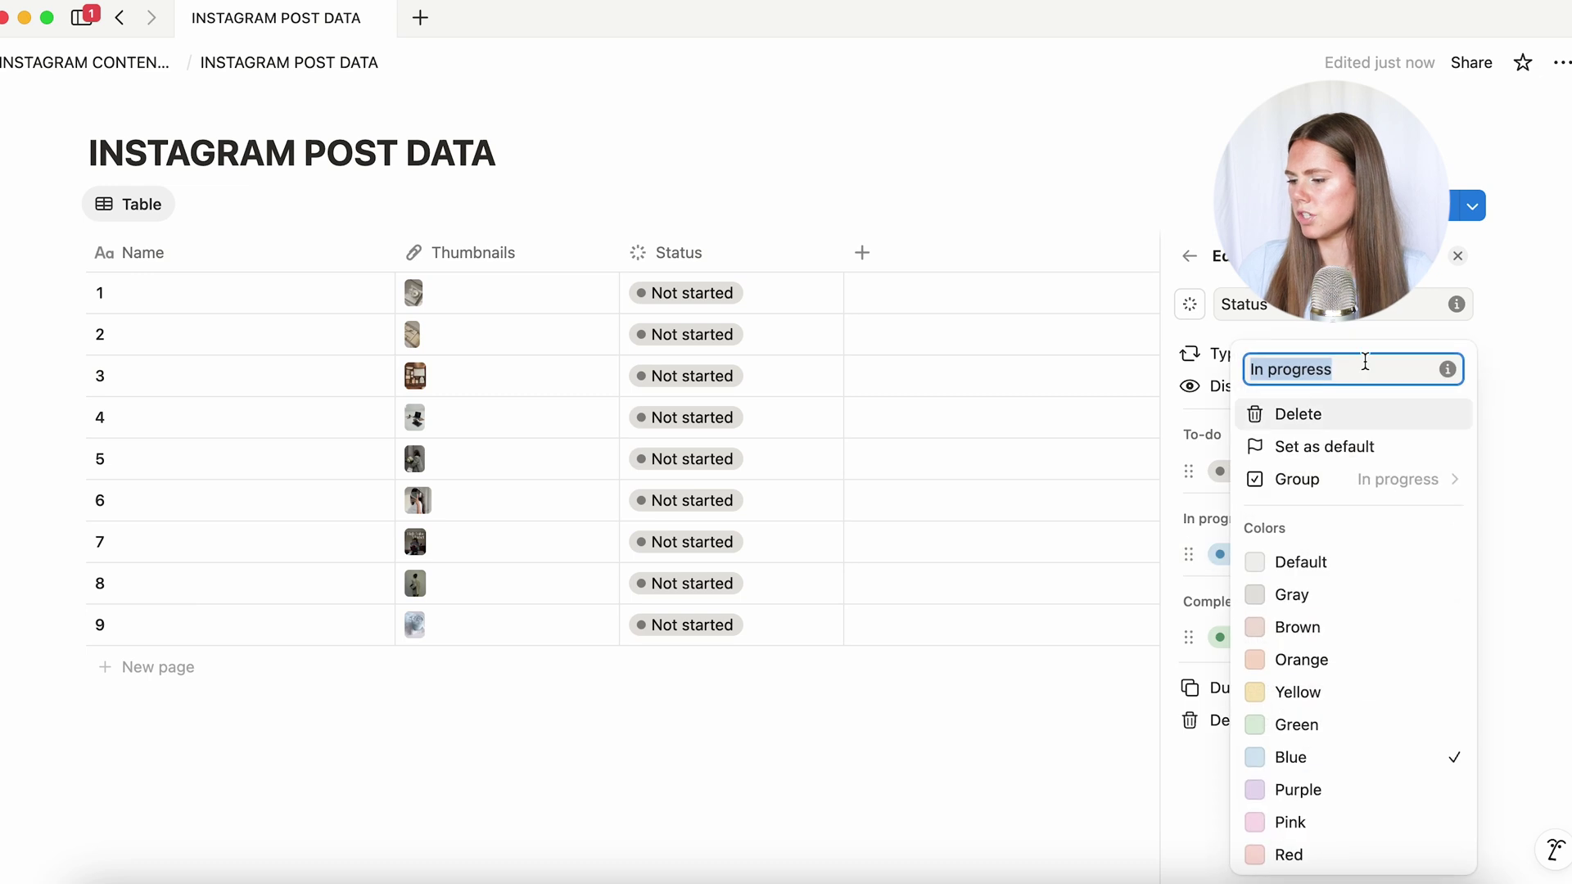
{"action": "type", "text": "Bei"}
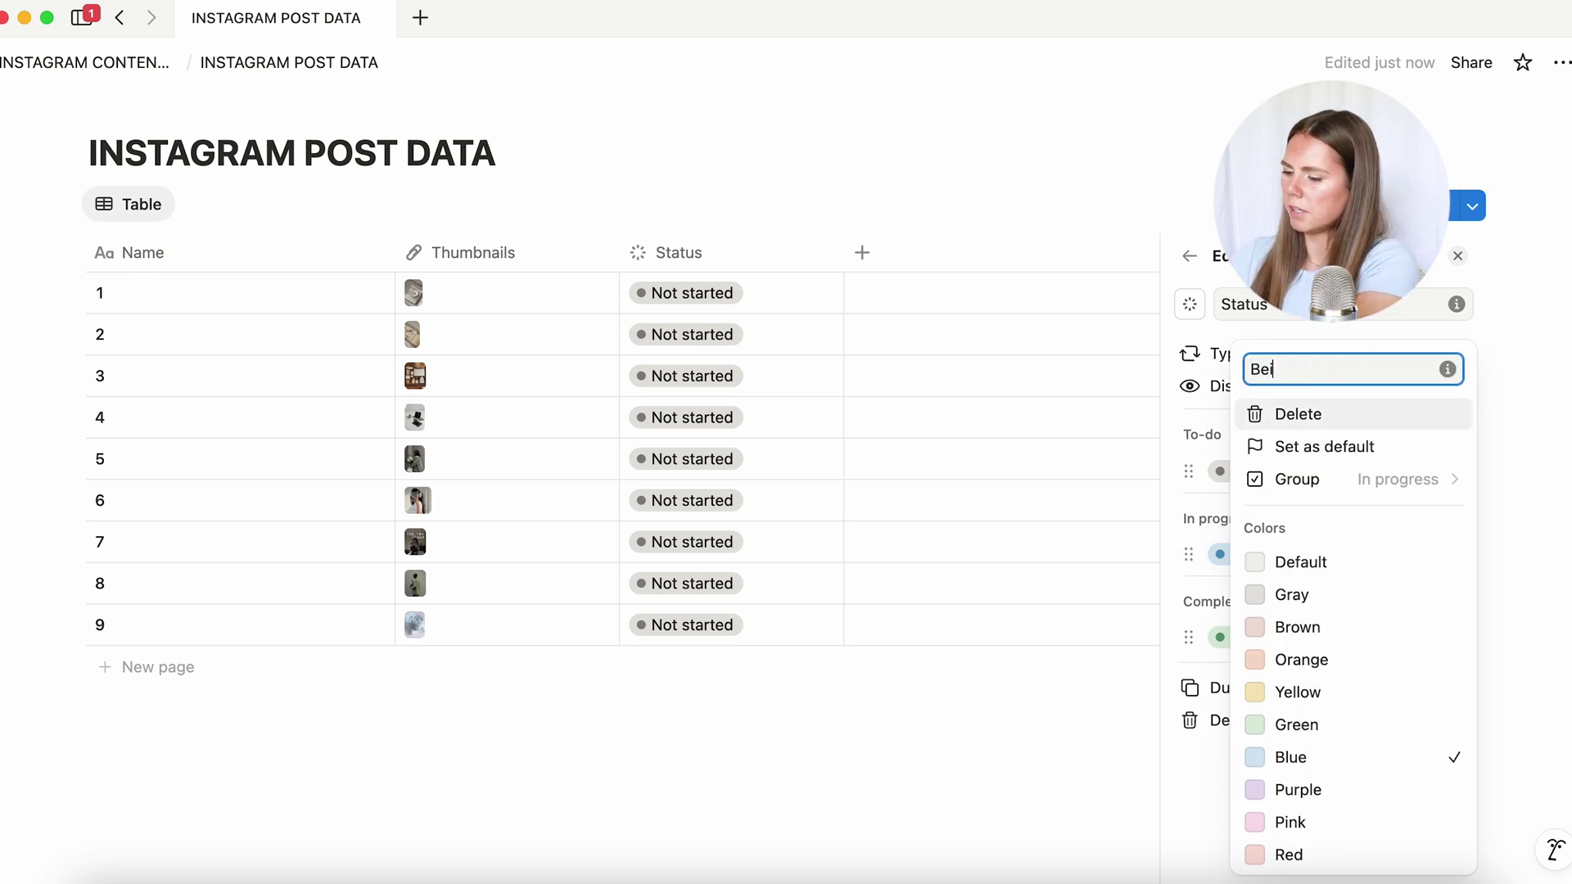
{"action": "type", "text": "ng edited"}
{"action": "key", "text": "Return"}
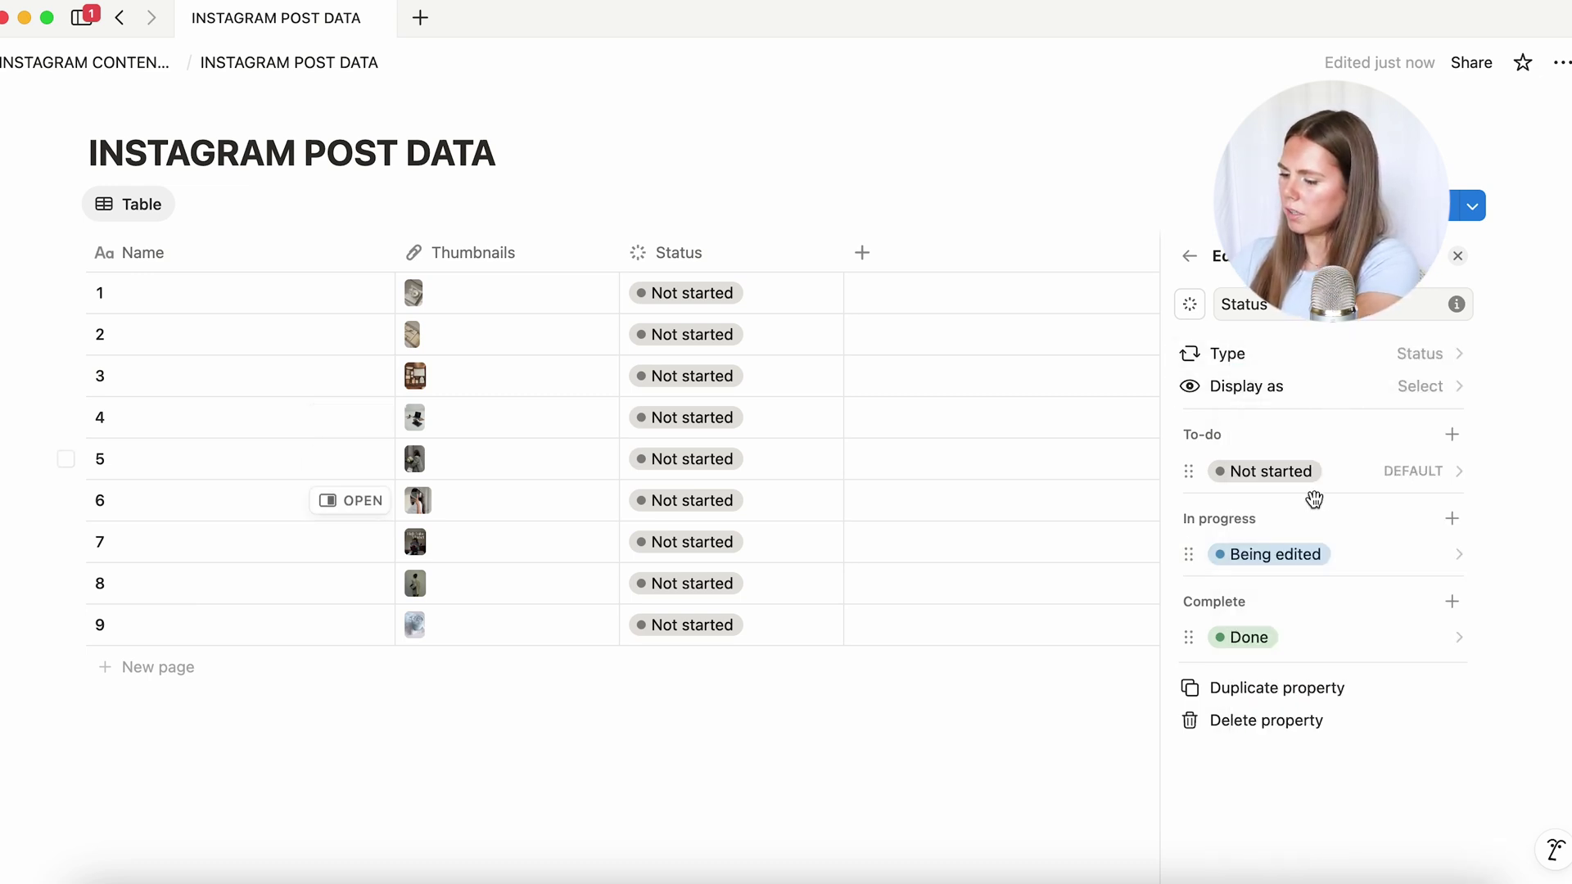
Add a purple Waiting for approval option to the In progress group of the Status property
{"action": "left_click", "coordinate": [1449, 511]}
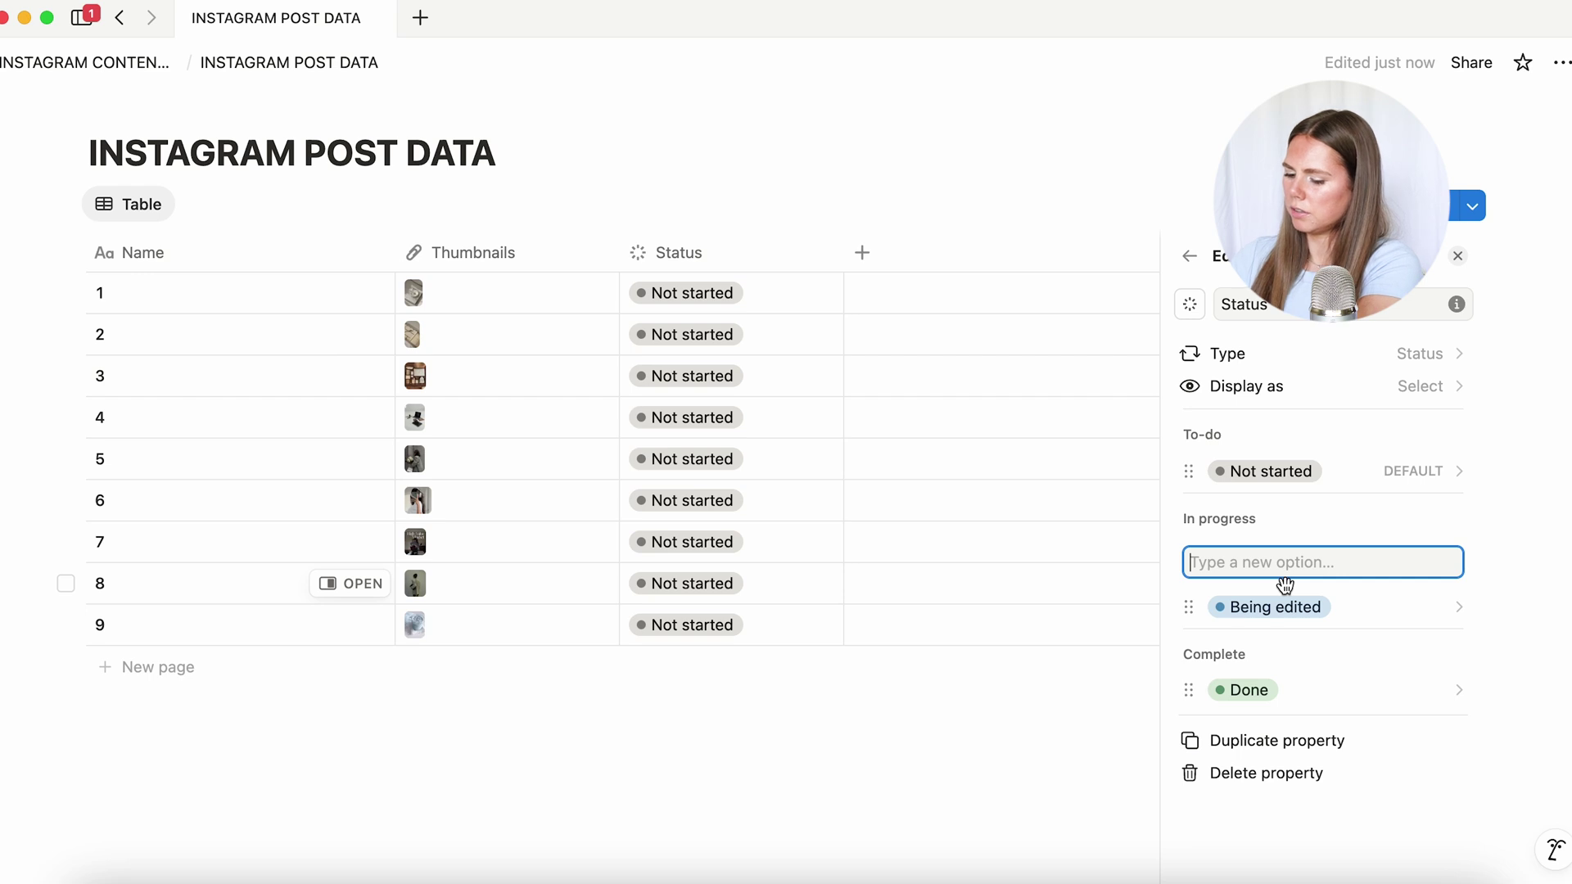
{"action": "type", "text": "Waiting for approval"}
{"action": "key", "text": "Return"}
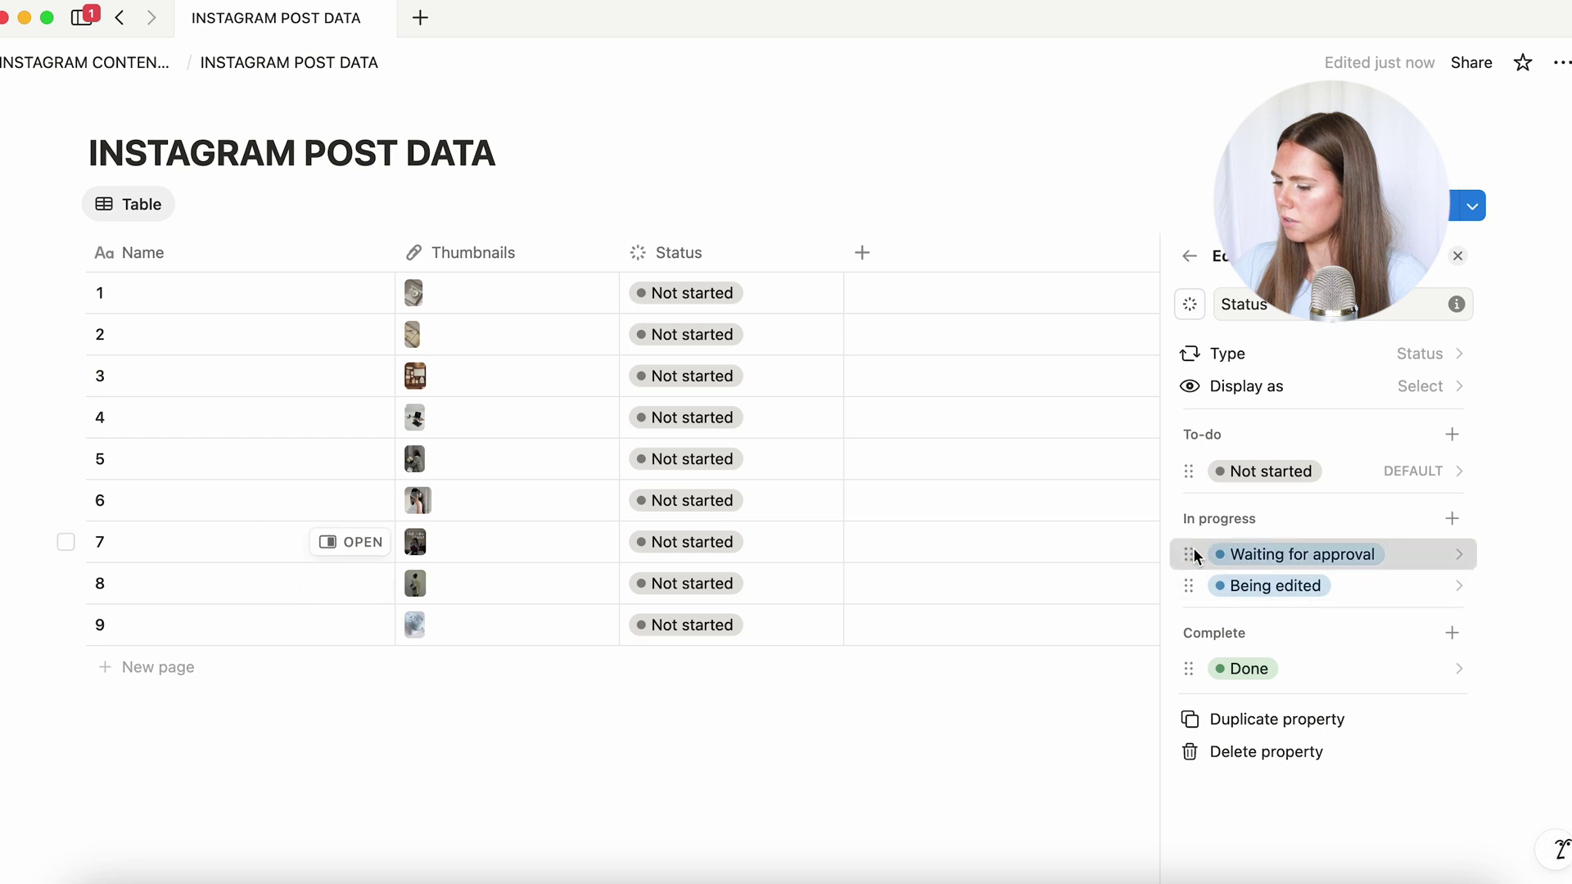
{"action": "left_click", "coordinate": [1193, 554]}
{"action": "left_click", "coordinate": [1291, 789]}
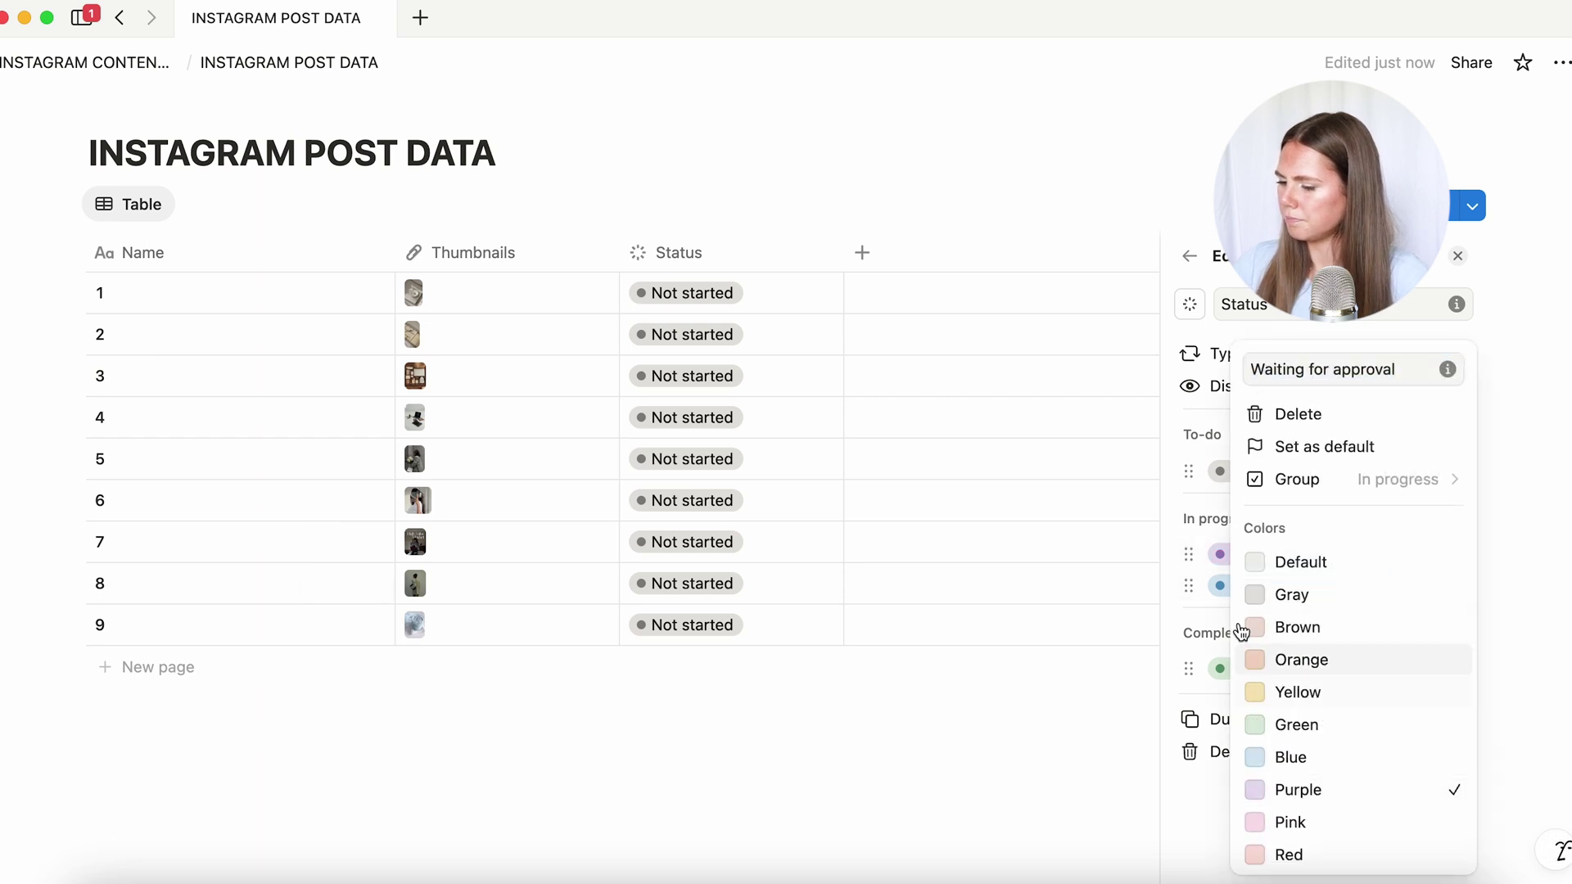
{"action": "left_click", "coordinate": [1203, 620]}
Add a red Needs revision option to the In progress group of the Status property
{"action": "left_click", "coordinate": [1452, 519]}
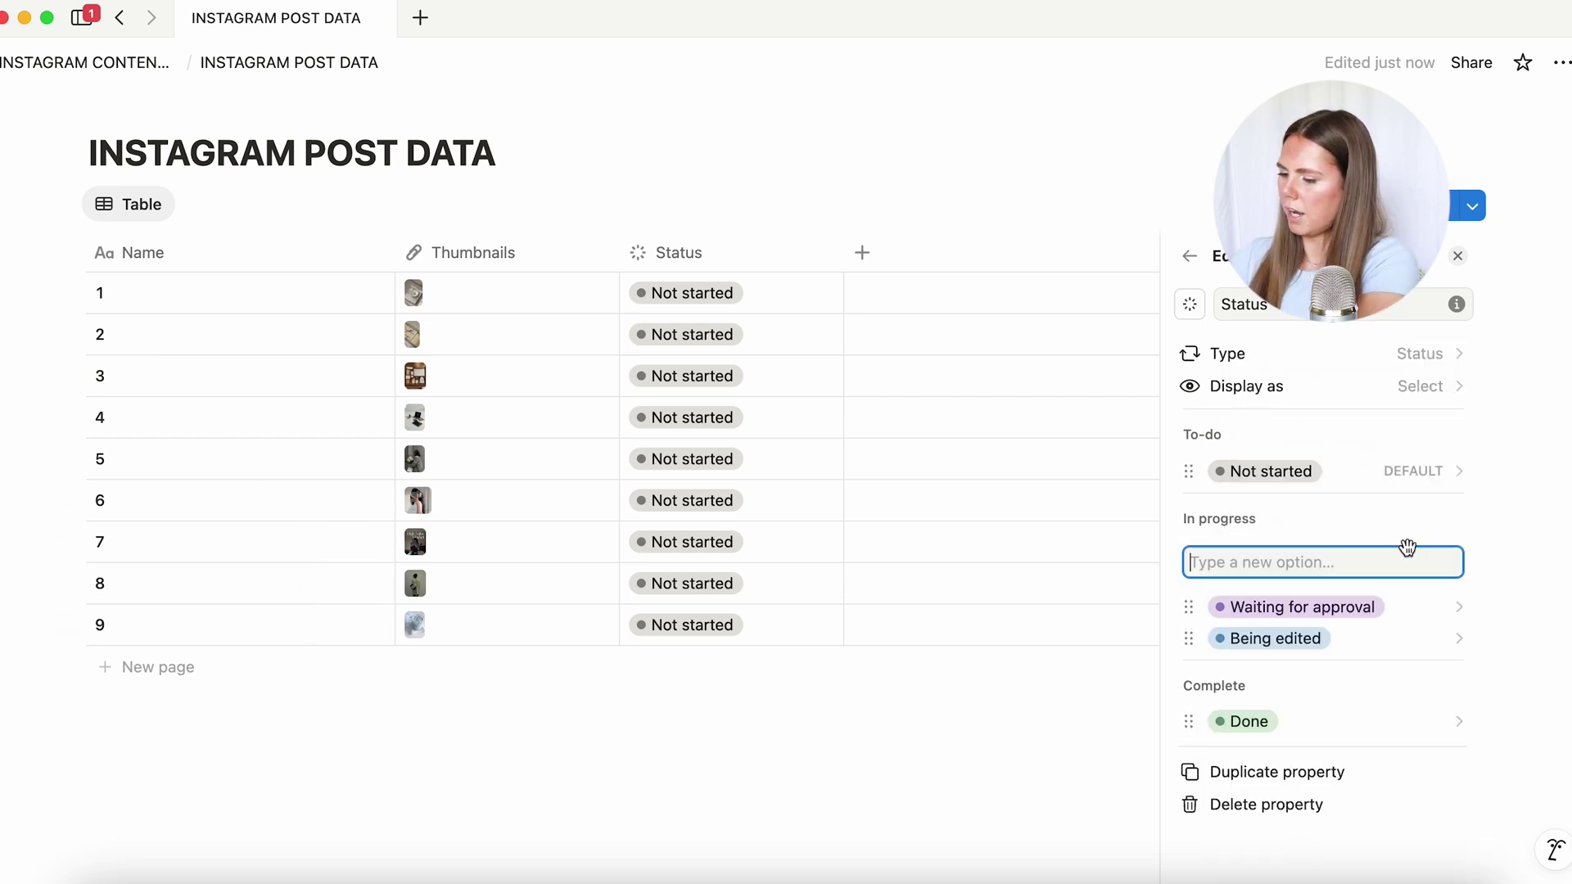
{"action": "type", "text": "Needs"}
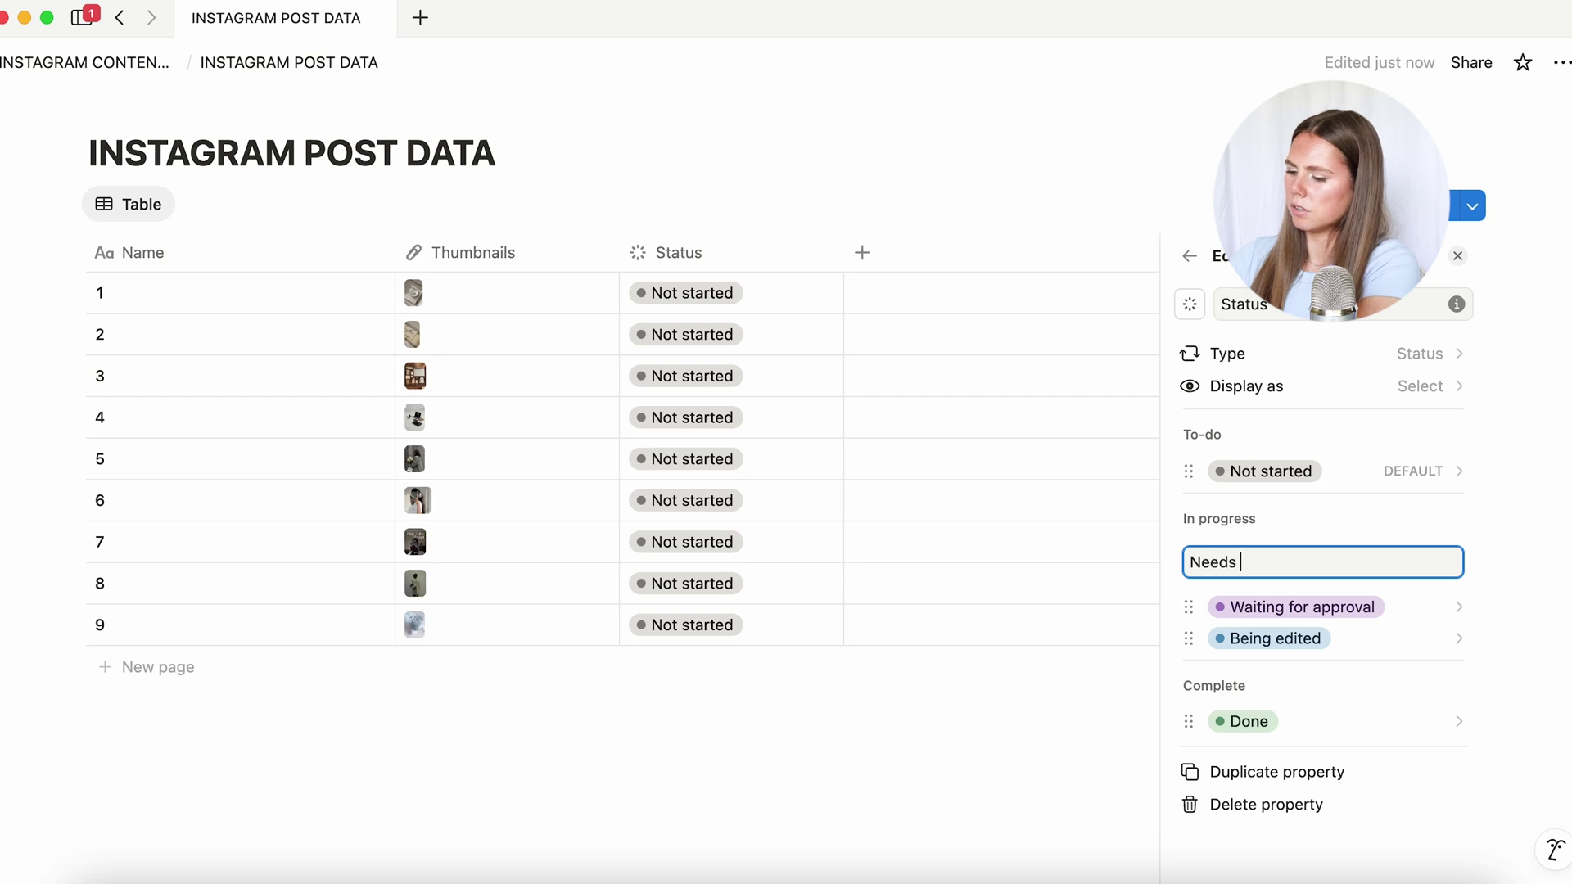
{"action": "type", "text": " revision"}
{"action": "key", "text": "Return"}
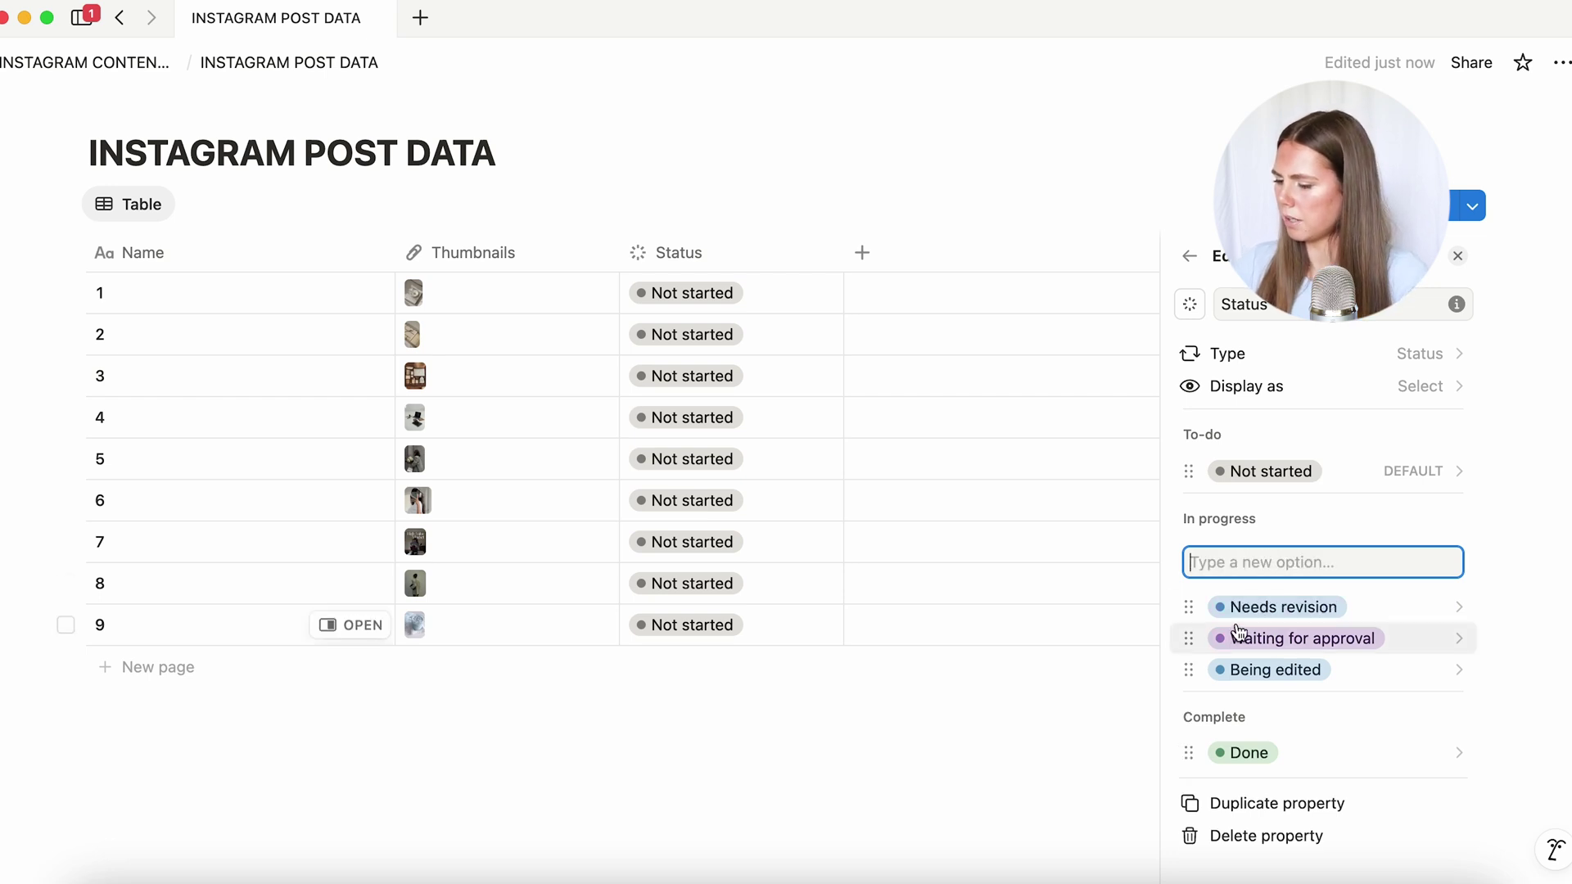
{"action": "left_click", "coordinate": [1189, 608]}
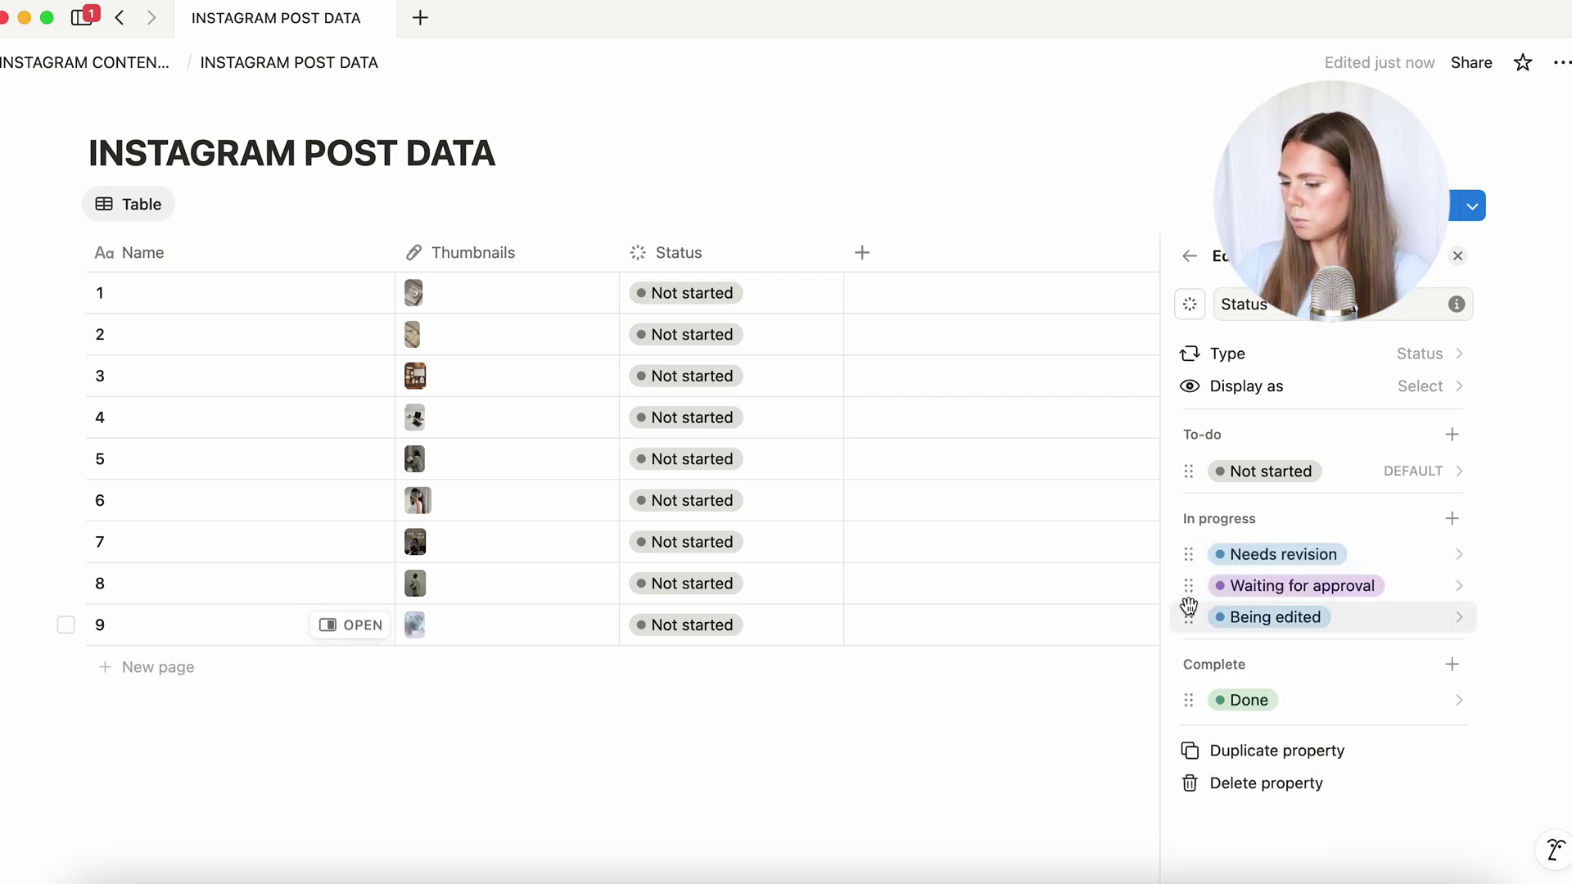
{"action": "left_click", "coordinate": [1187, 554]}
{"action": "left_click", "coordinate": [1268, 854]}
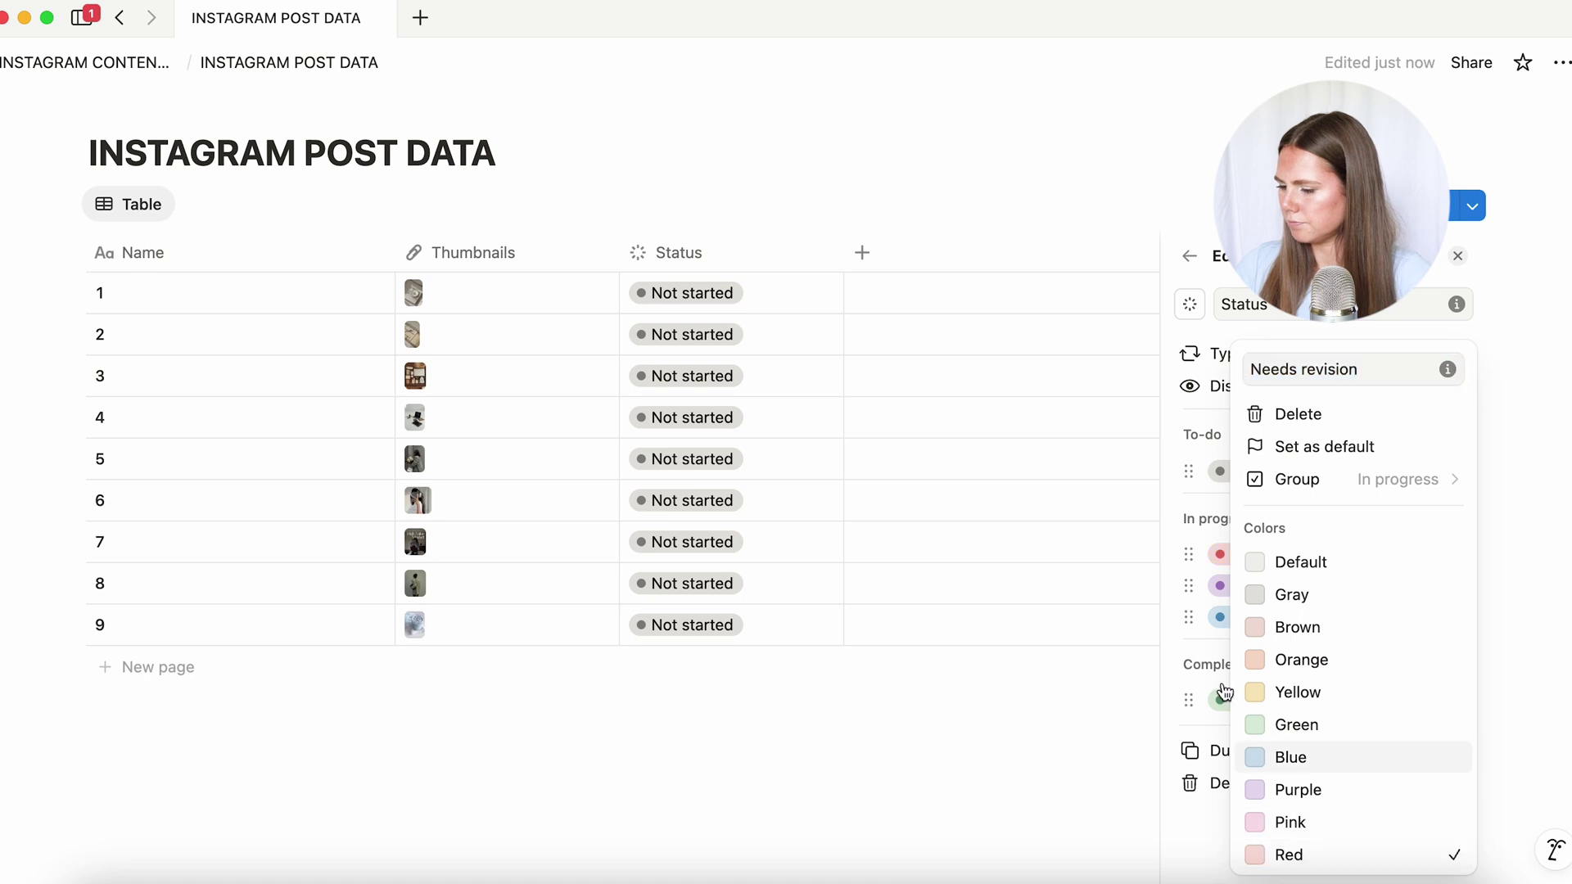
Order the In progress options as Being edited, Waiting for approval, Needs revision, and rename the Done option to Approved
{"action": "left_click", "coordinate": [1187, 606]}
{"action": "mouse_move", "coordinate": [1184, 619]}
{"action": "left_mouse_down"}
{"action": "mouse_move", "coordinate": [1182, 528]}
{"action": "mouse_move", "coordinate": [1193, 616]}
{"action": "left_mouse_up"}
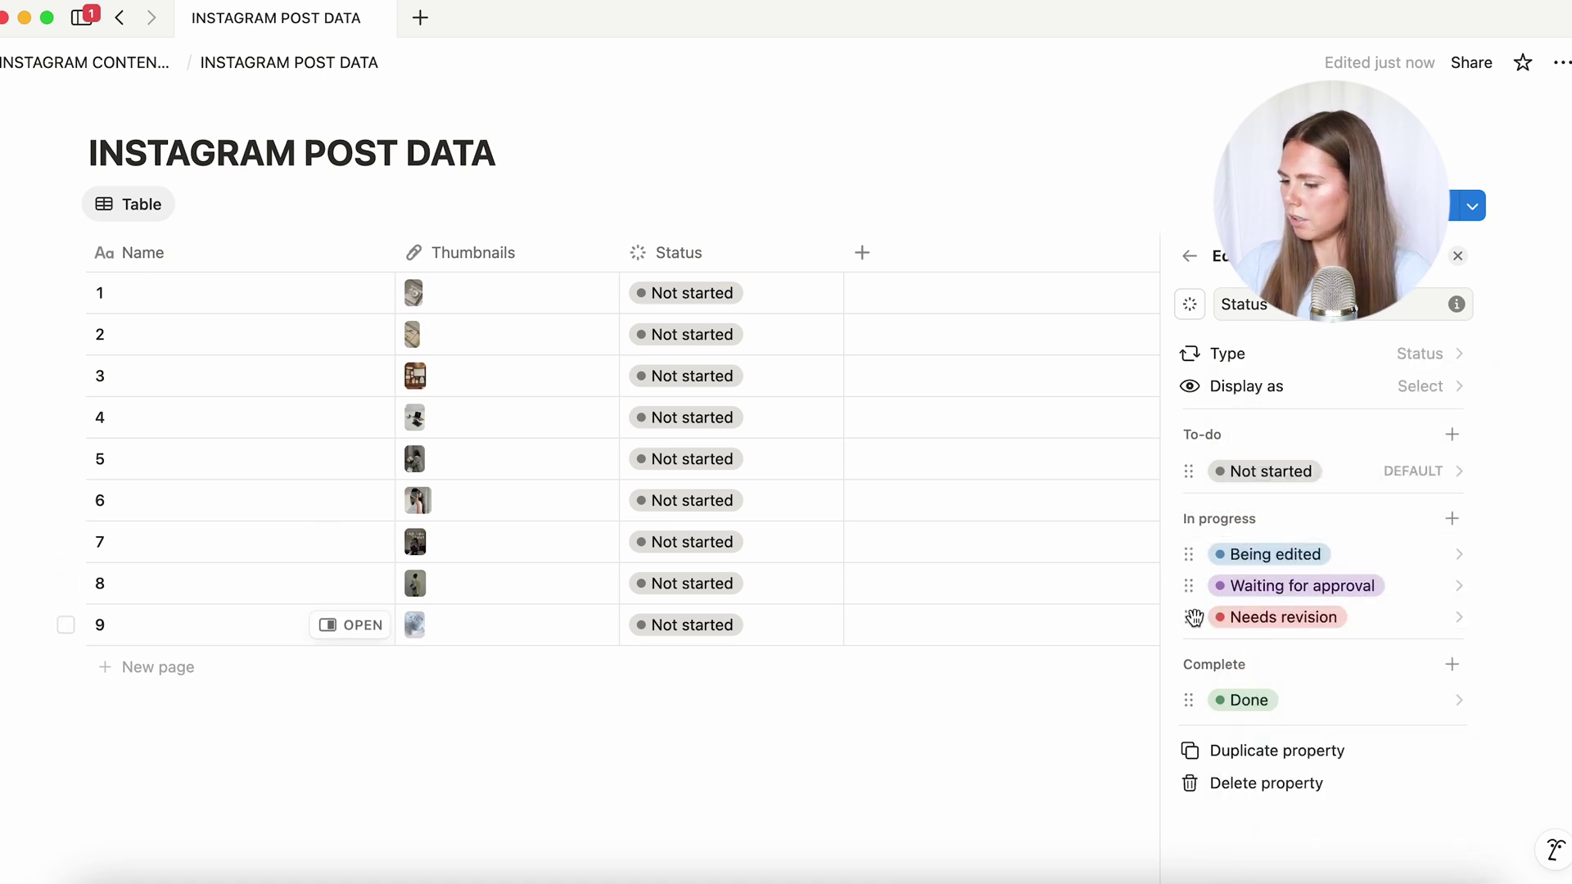
{"action": "left_click", "coordinate": [1195, 701]}
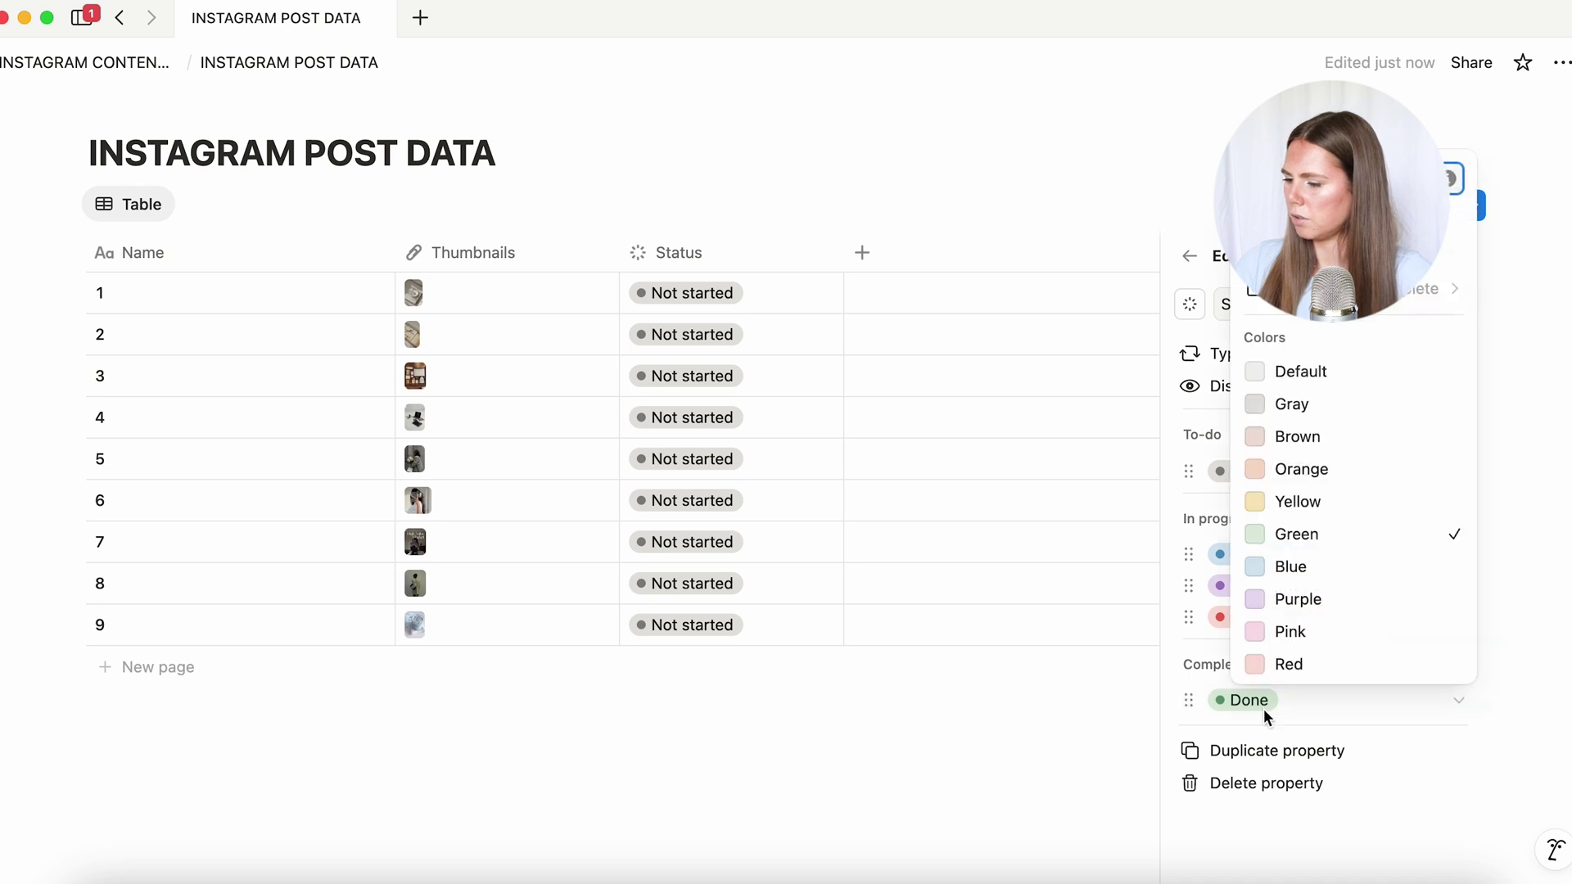
{"action": "type", "text": "Approved"}
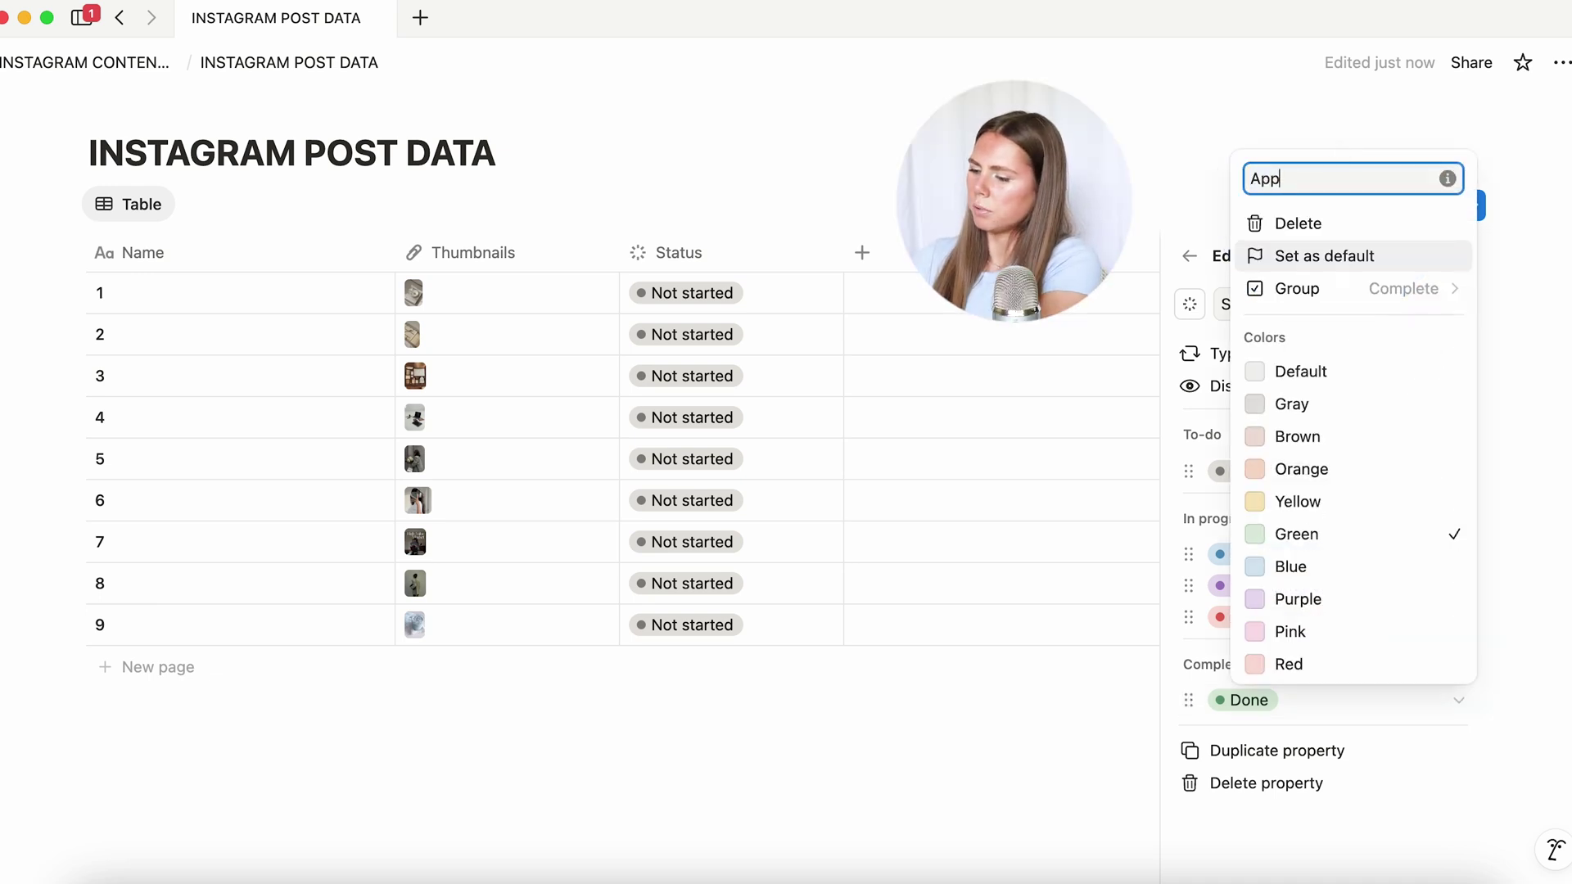
{"action": "key", "text": "Return"}
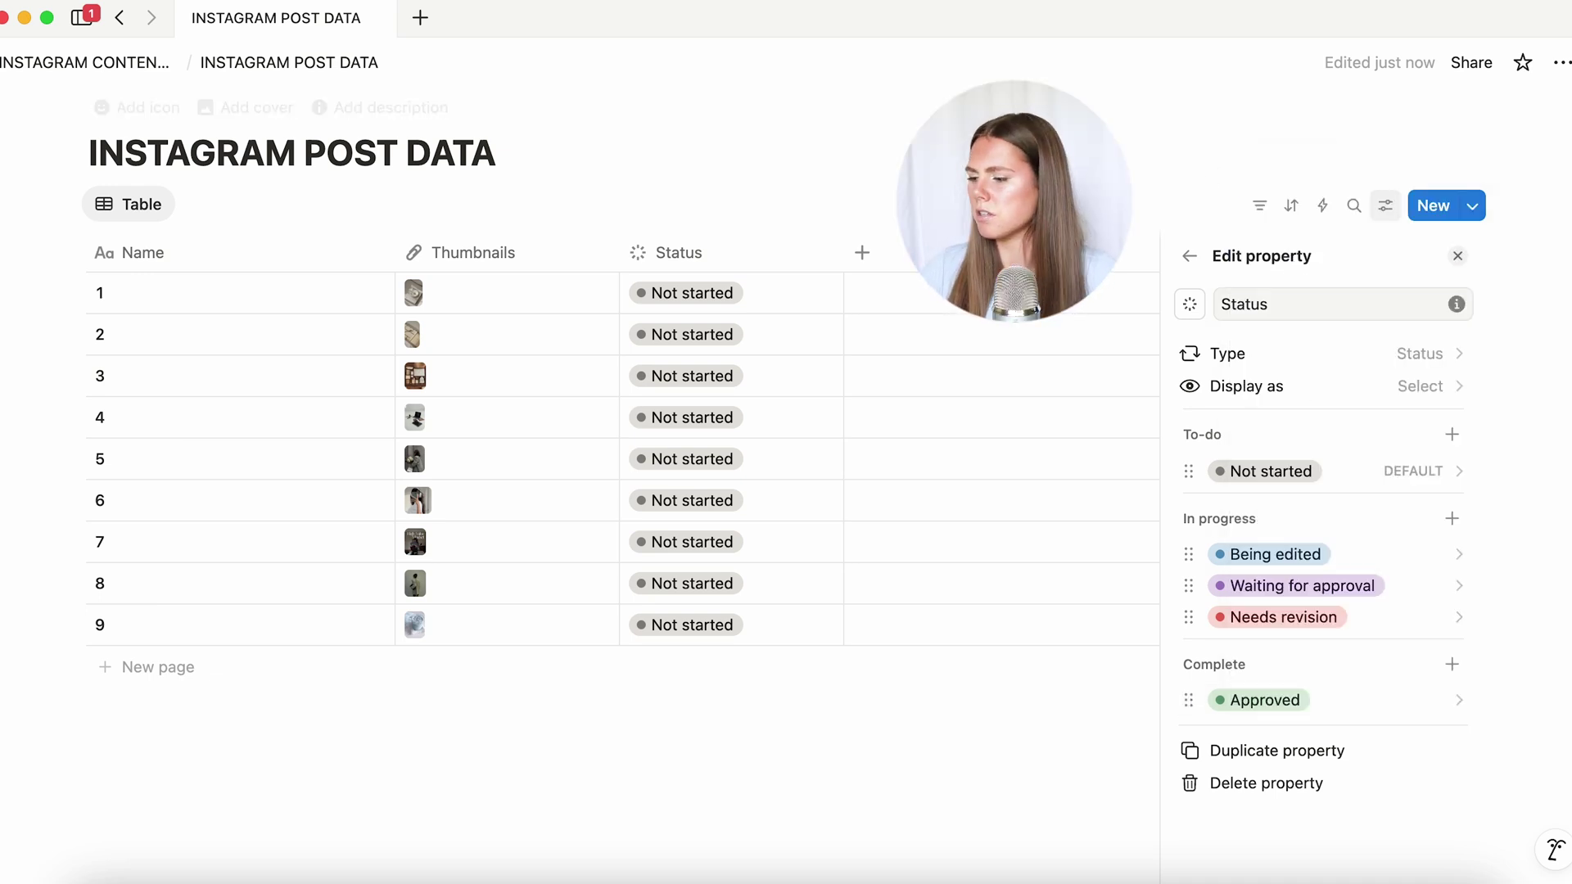
Set the status of entry 1 to Being edited, 2 to Waiting for approval, 3 to Needs revision, and 4 and 5 to Approved
{"action": "left_click", "coordinate": [712, 293]}
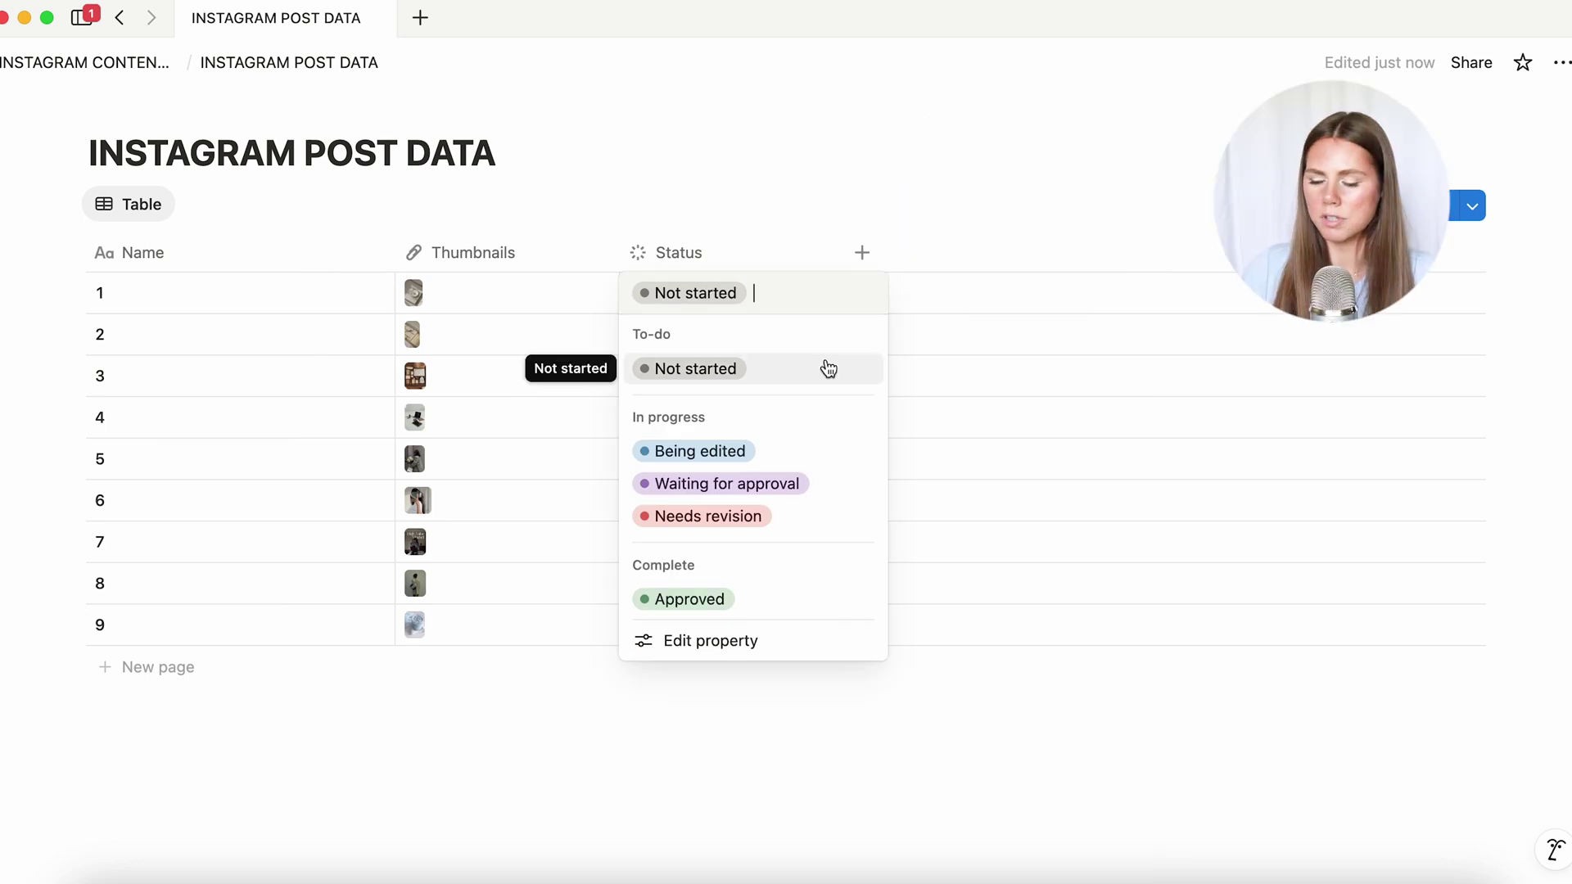
{"action": "left_click", "coordinate": [718, 452]}
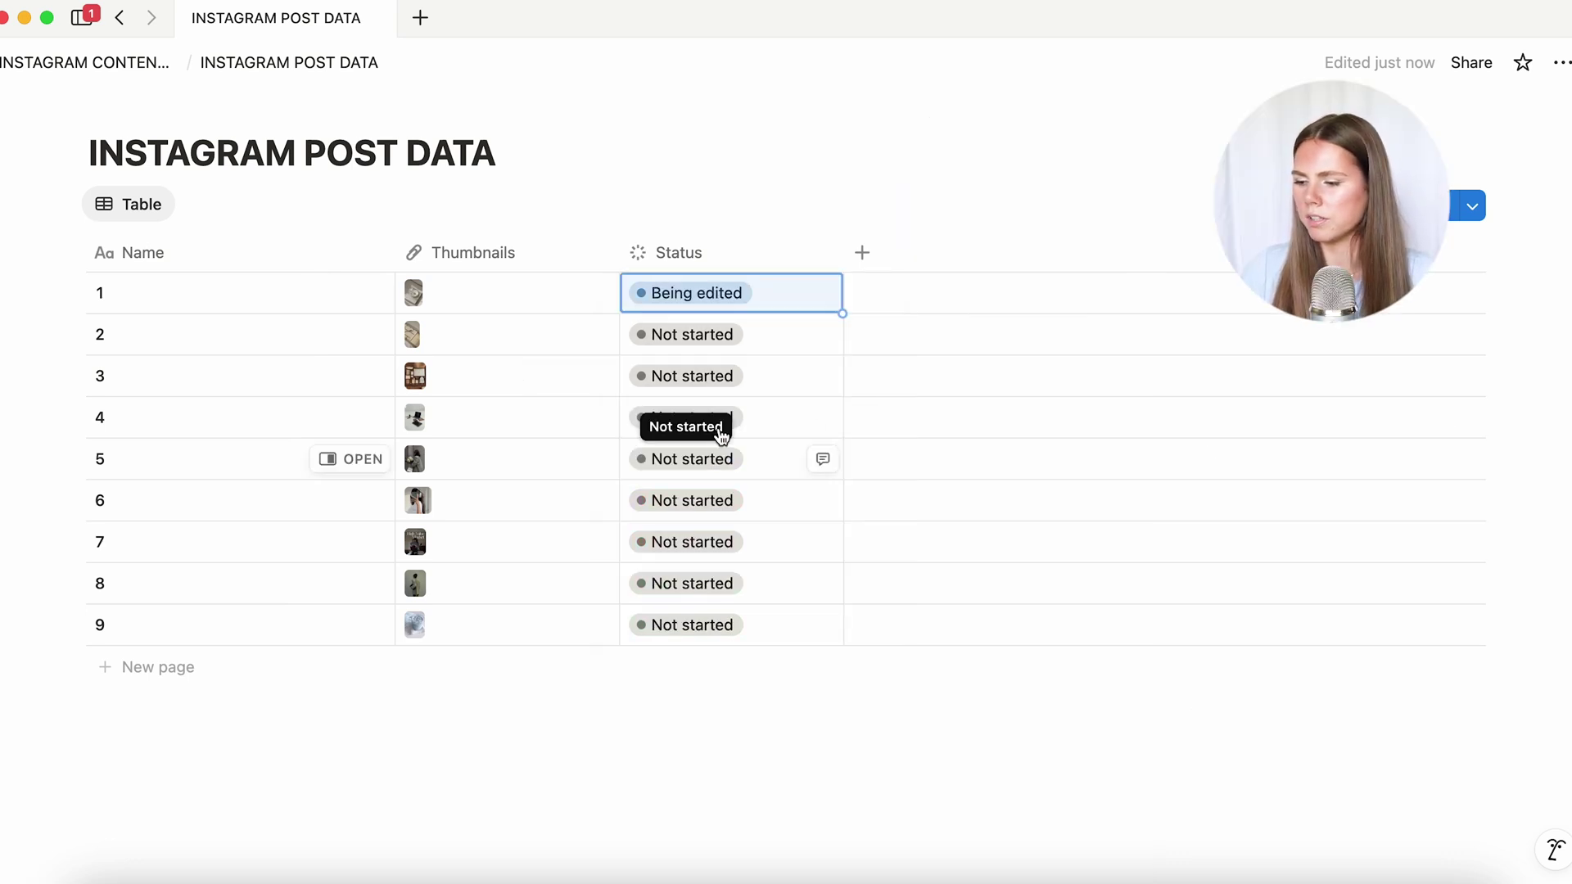
{"action": "left_click", "coordinate": [713, 334]}
{"action": "left_click", "coordinate": [733, 526]}
{"action": "left_click", "coordinate": [702, 377]}
{"action": "left_click", "coordinate": [709, 598]}
{"action": "left_click", "coordinate": [710, 434]}
{"action": "left_click", "coordinate": [705, 720]}
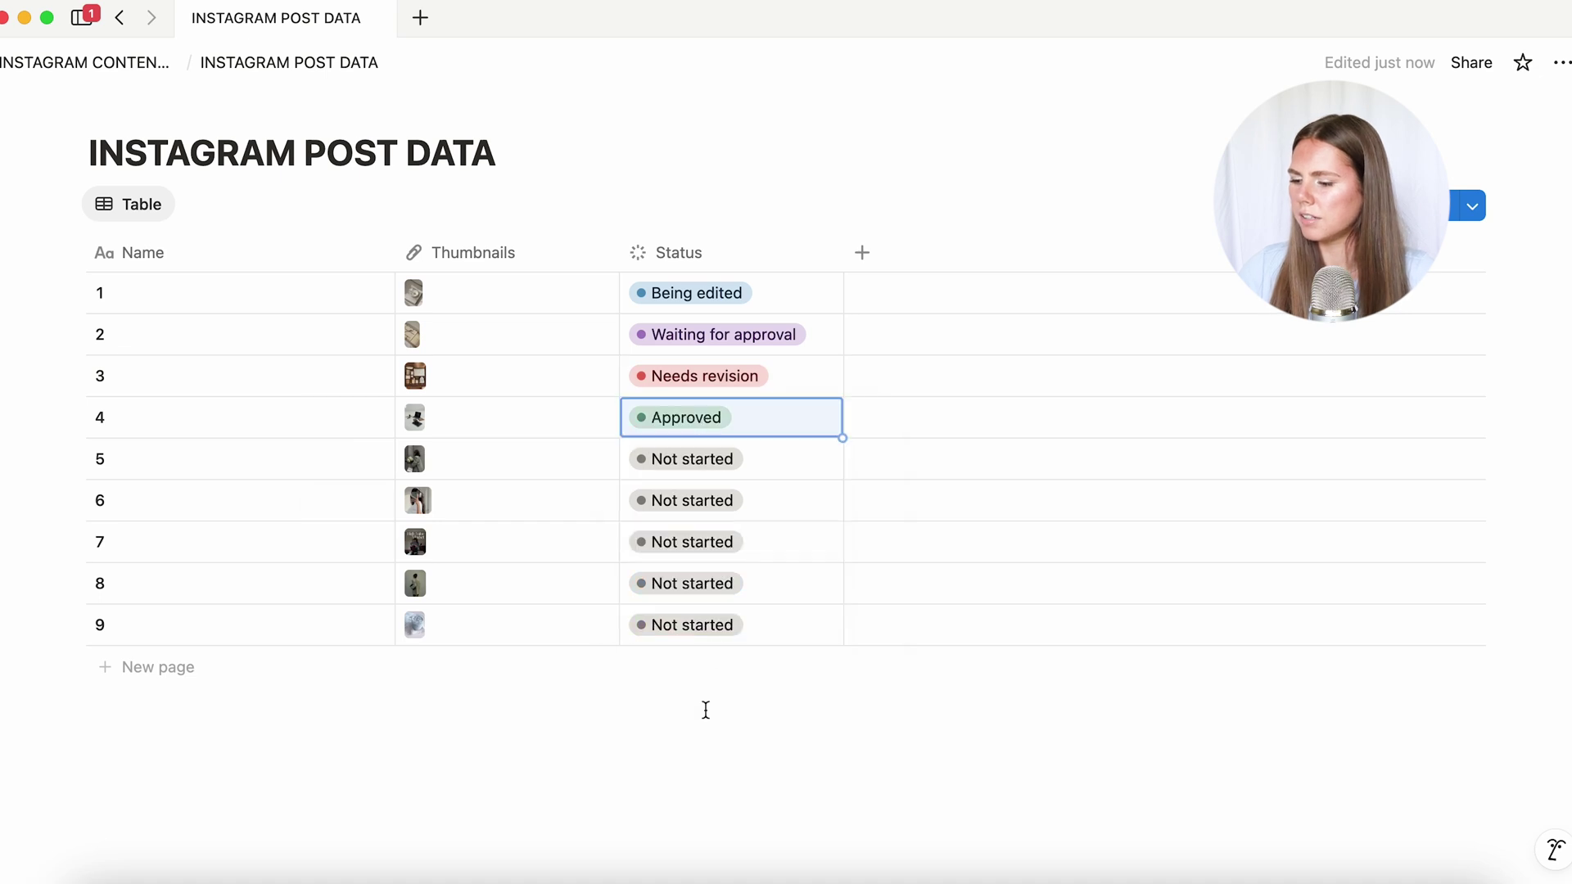
{"action": "left_click", "coordinate": [709, 459]}
{"action": "left_click", "coordinate": [704, 767]}
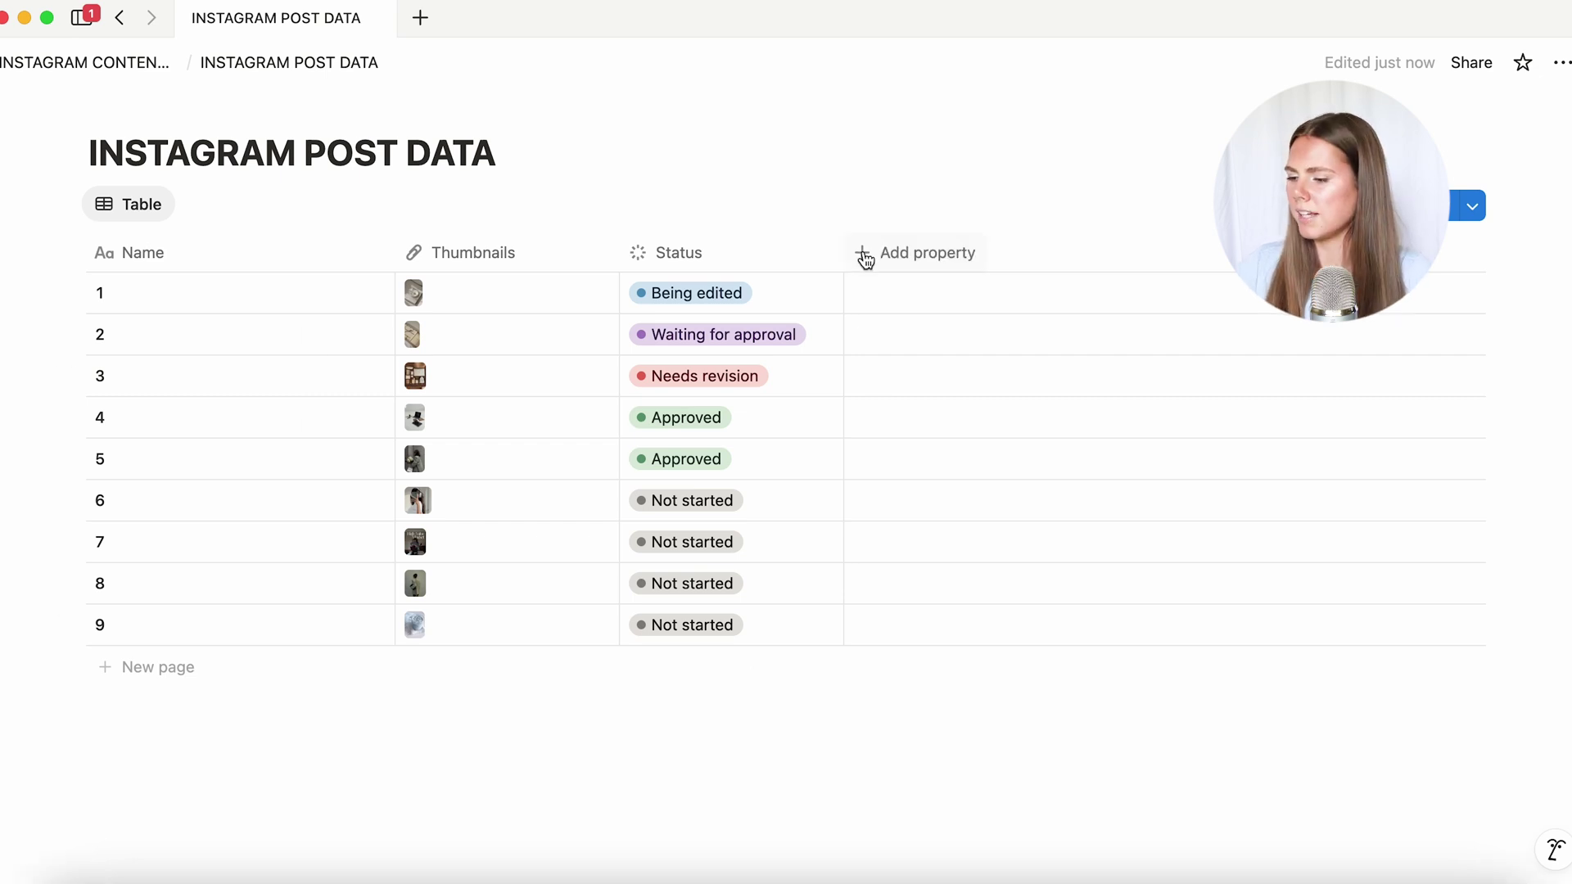
Add a Select property to the table and create a Reel option in it for entry 1
{"action": "left_click", "coordinate": [864, 254]}
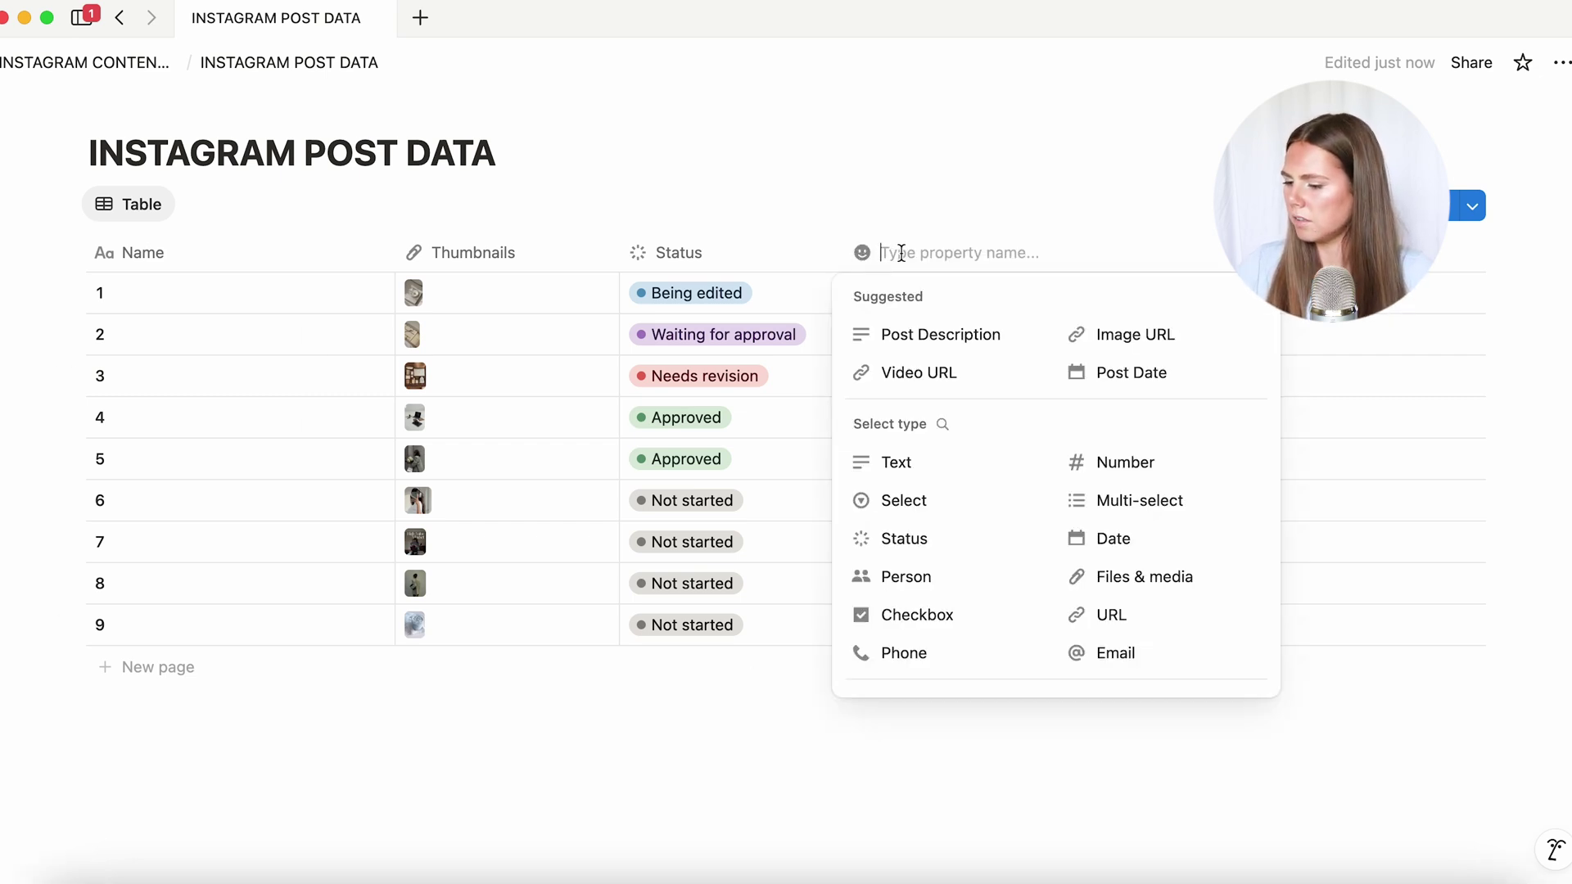
{"action": "left_click", "coordinate": [900, 502]}
{"action": "left_click", "coordinate": [967, 290]}
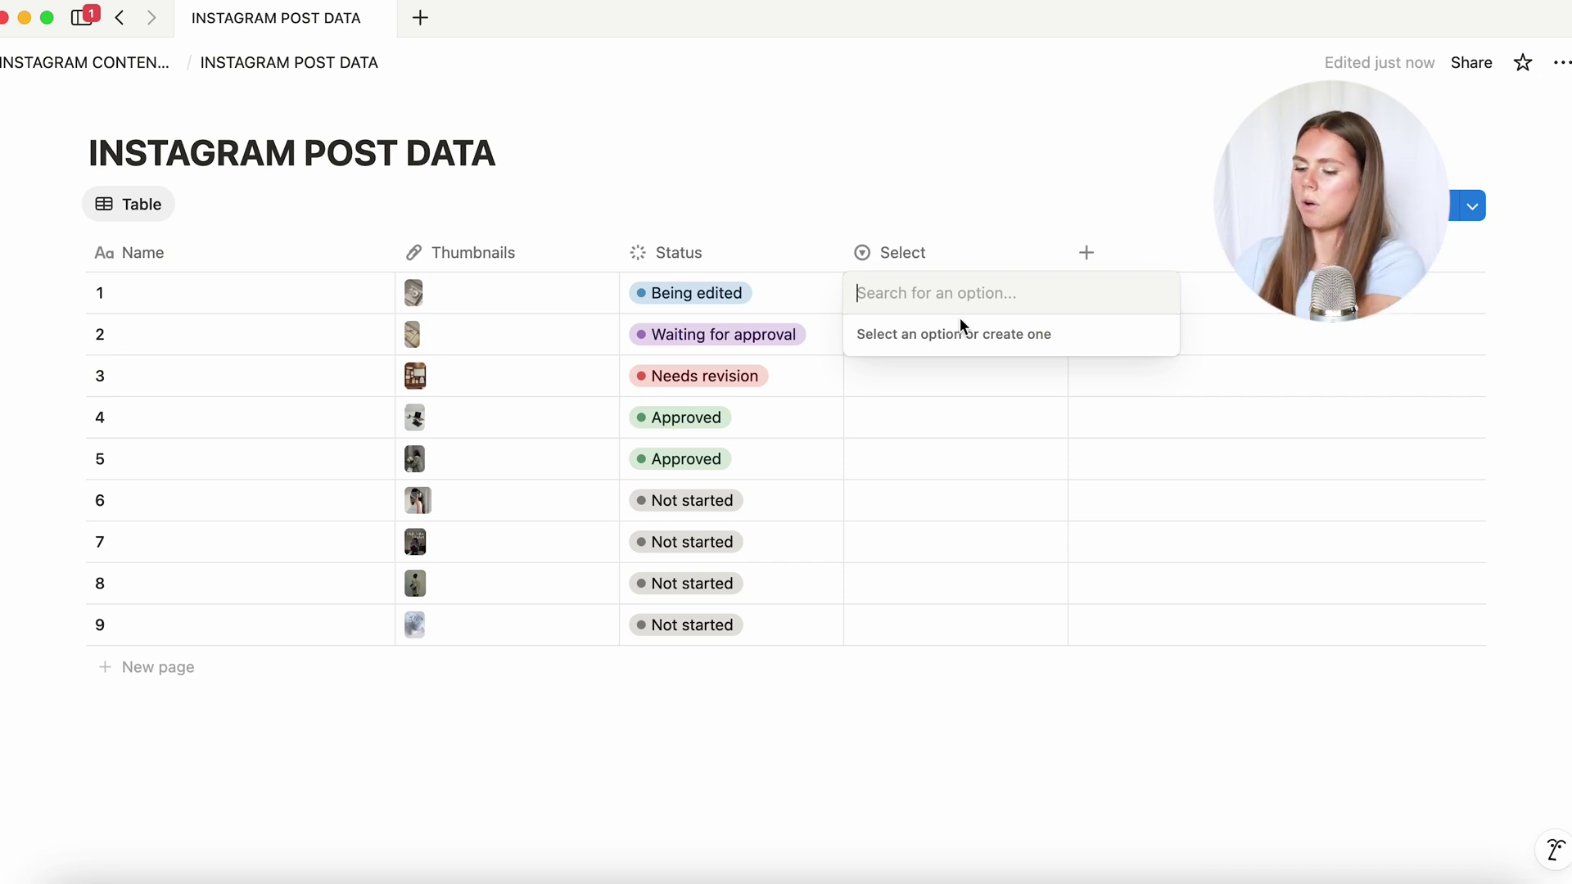
{"action": "type", "text": "Reel"}
{"action": "key", "text": "Return"}
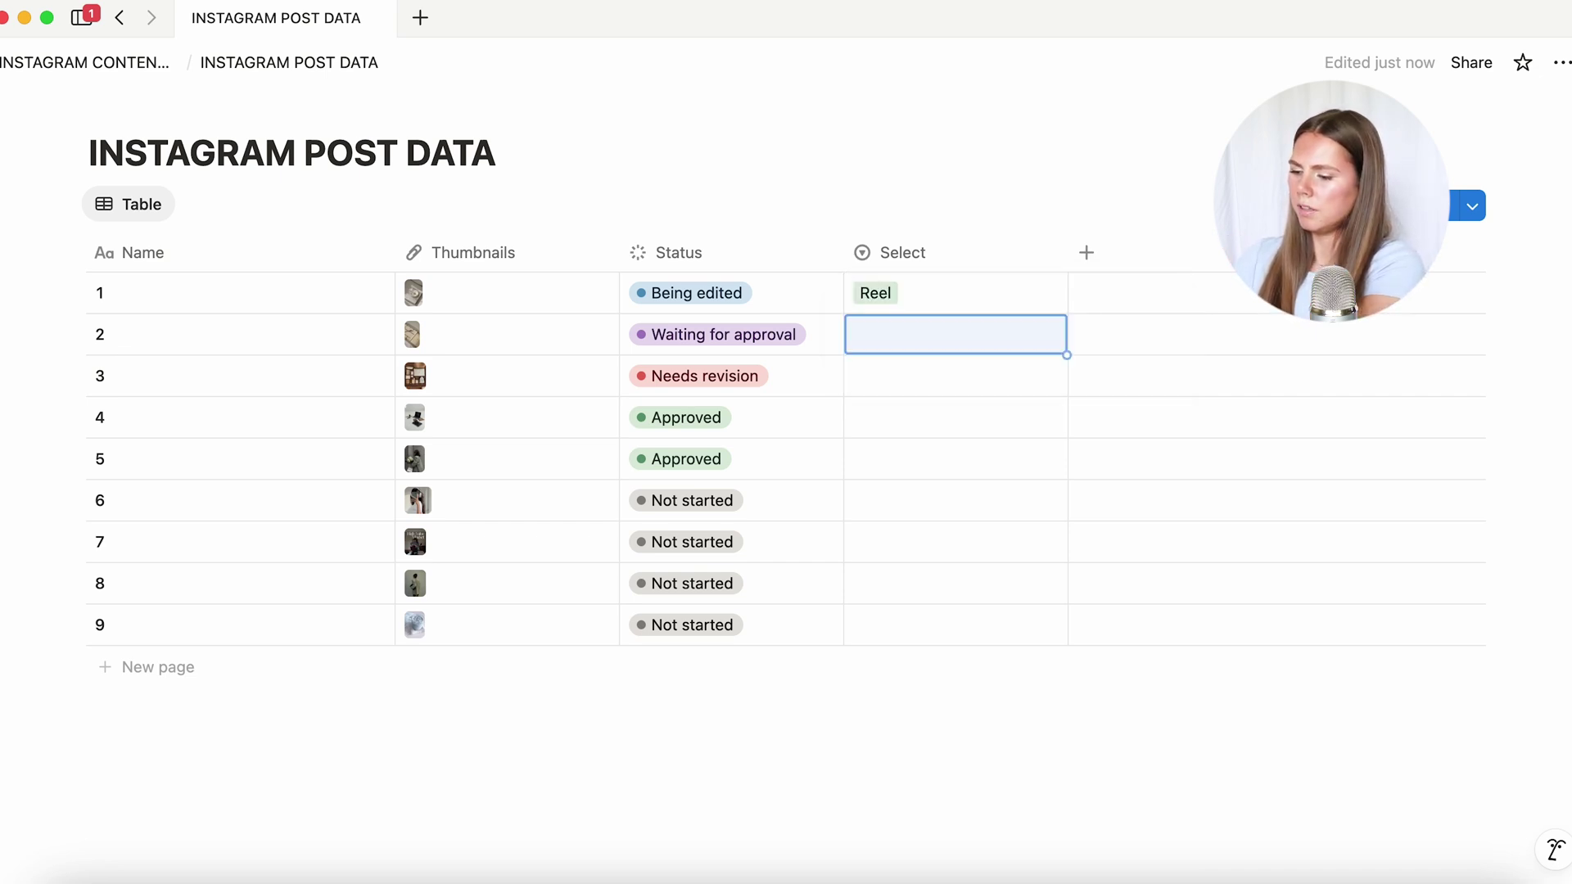
Create a Carousel option from entry 1's Select cell and set that entry back to Reel
{"action": "left_click", "coordinate": [974, 297]}
{"action": "type", "text": "C"}
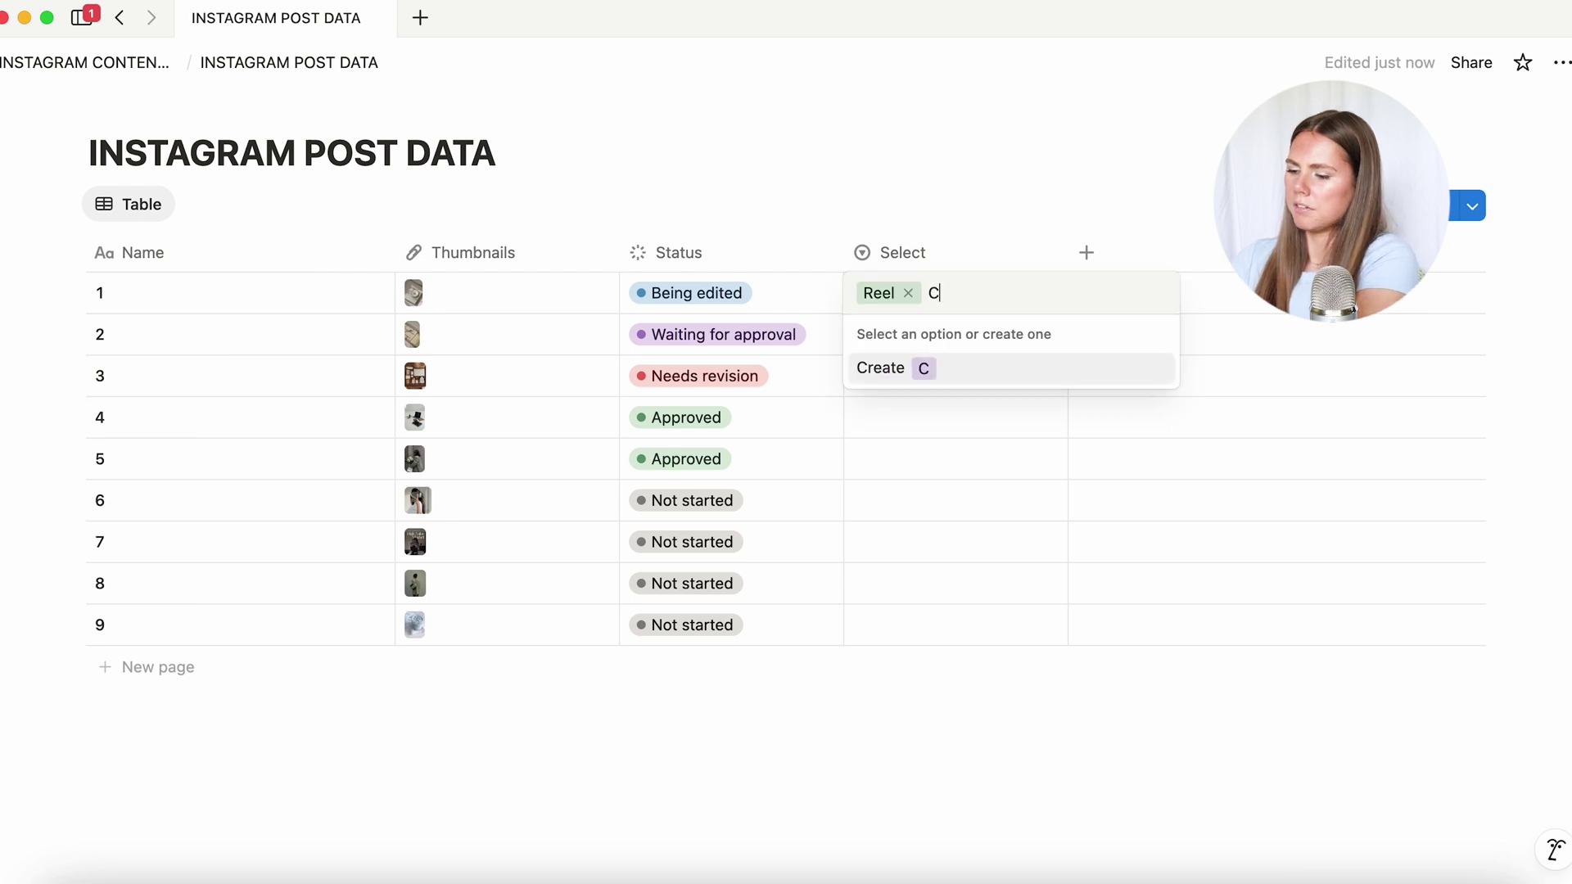
{"action": "type", "text": "arousel"}
{"action": "key", "text": "Return"}
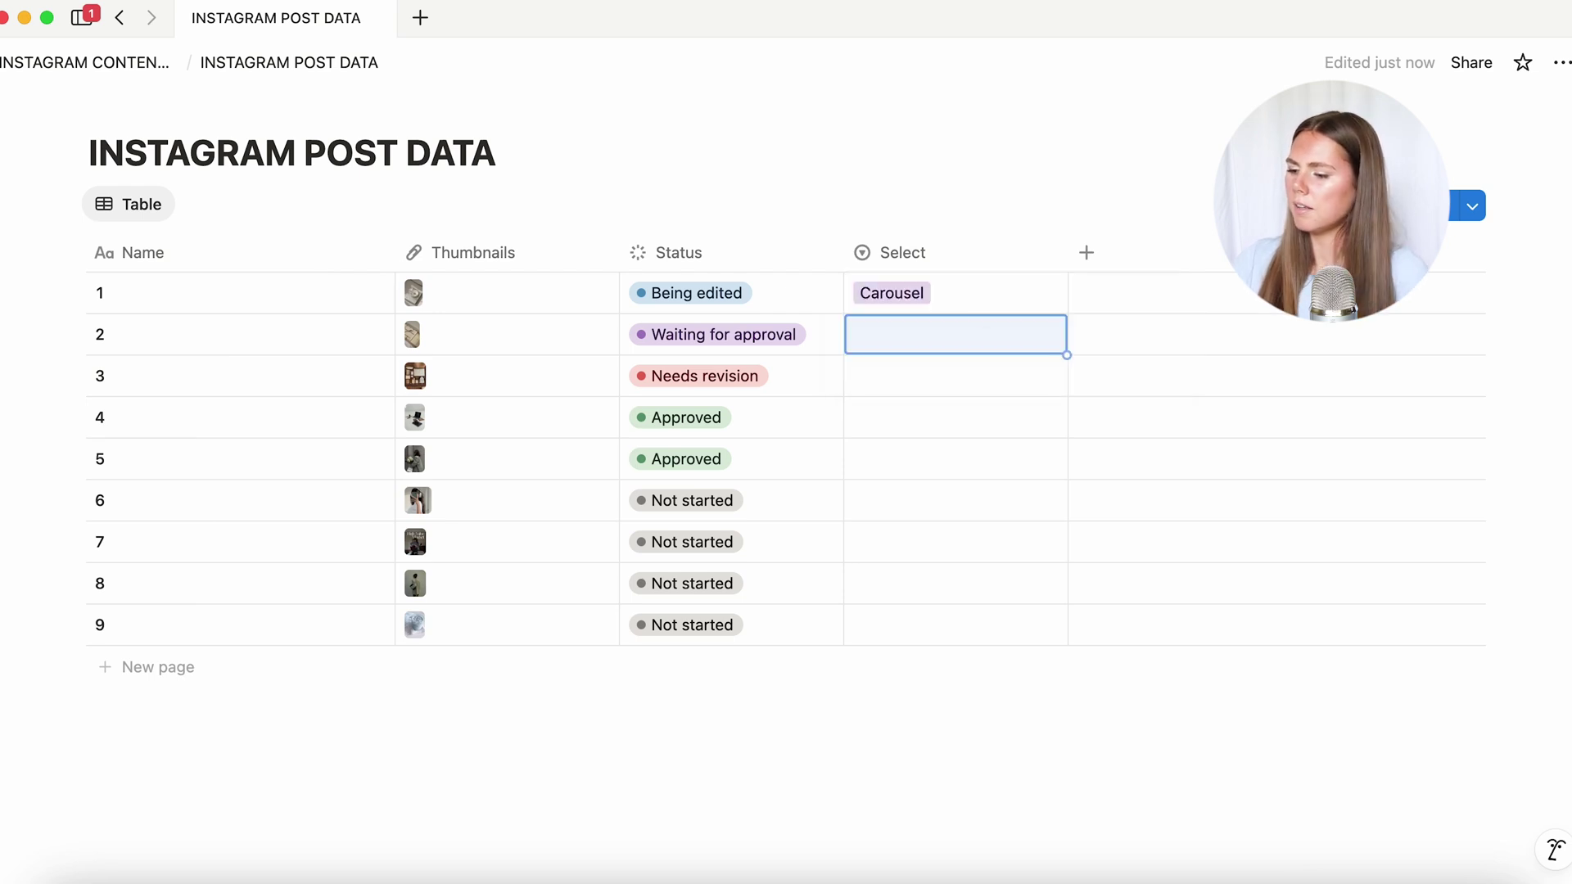
{"action": "left_click", "coordinate": [966, 304]}
{"action": "left_click", "coordinate": [871, 369]}
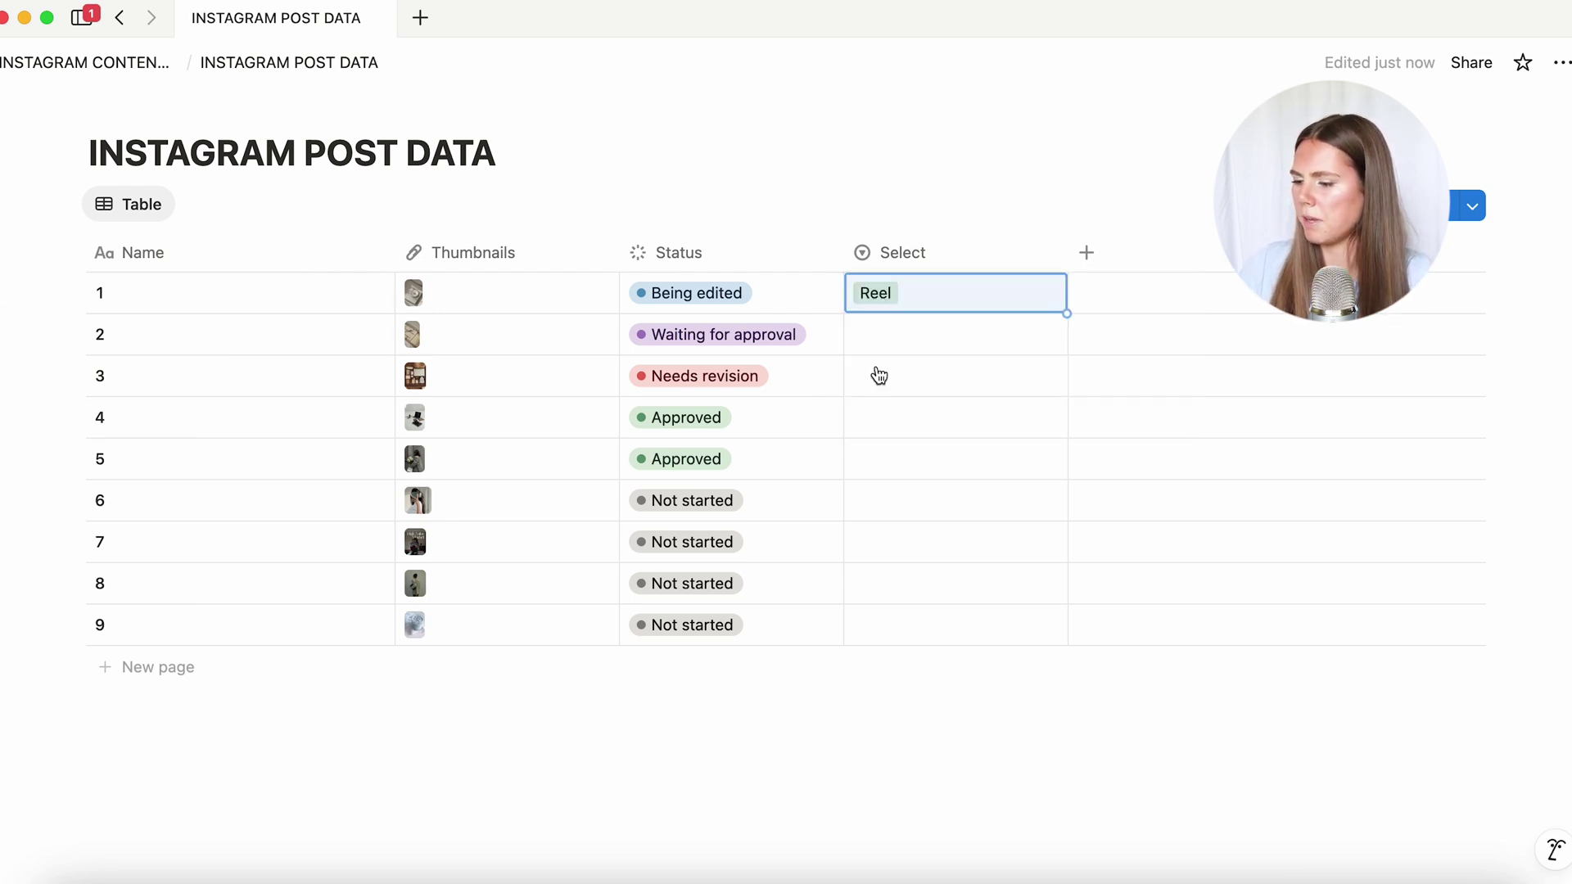
{"action": "left_click", "coordinate": [907, 300]}
{"action": "left_click", "coordinate": [865, 364]}
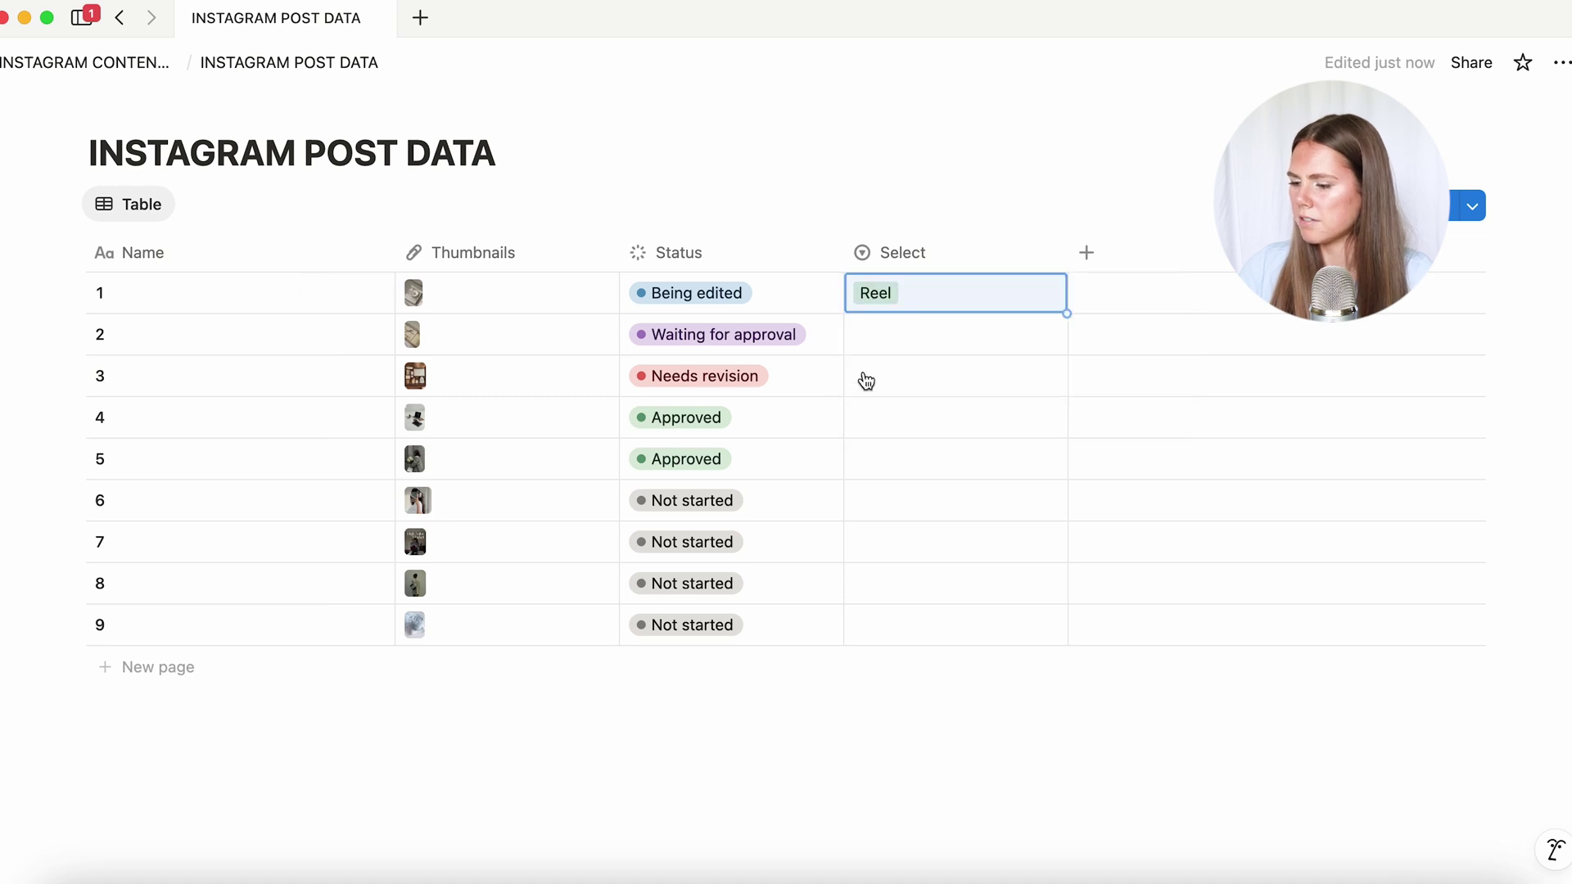
Change the colour of the Reel and Carousel options to Default
{"action": "left_click", "coordinate": [947, 293]}
{"action": "left_click", "coordinate": [1159, 368]}
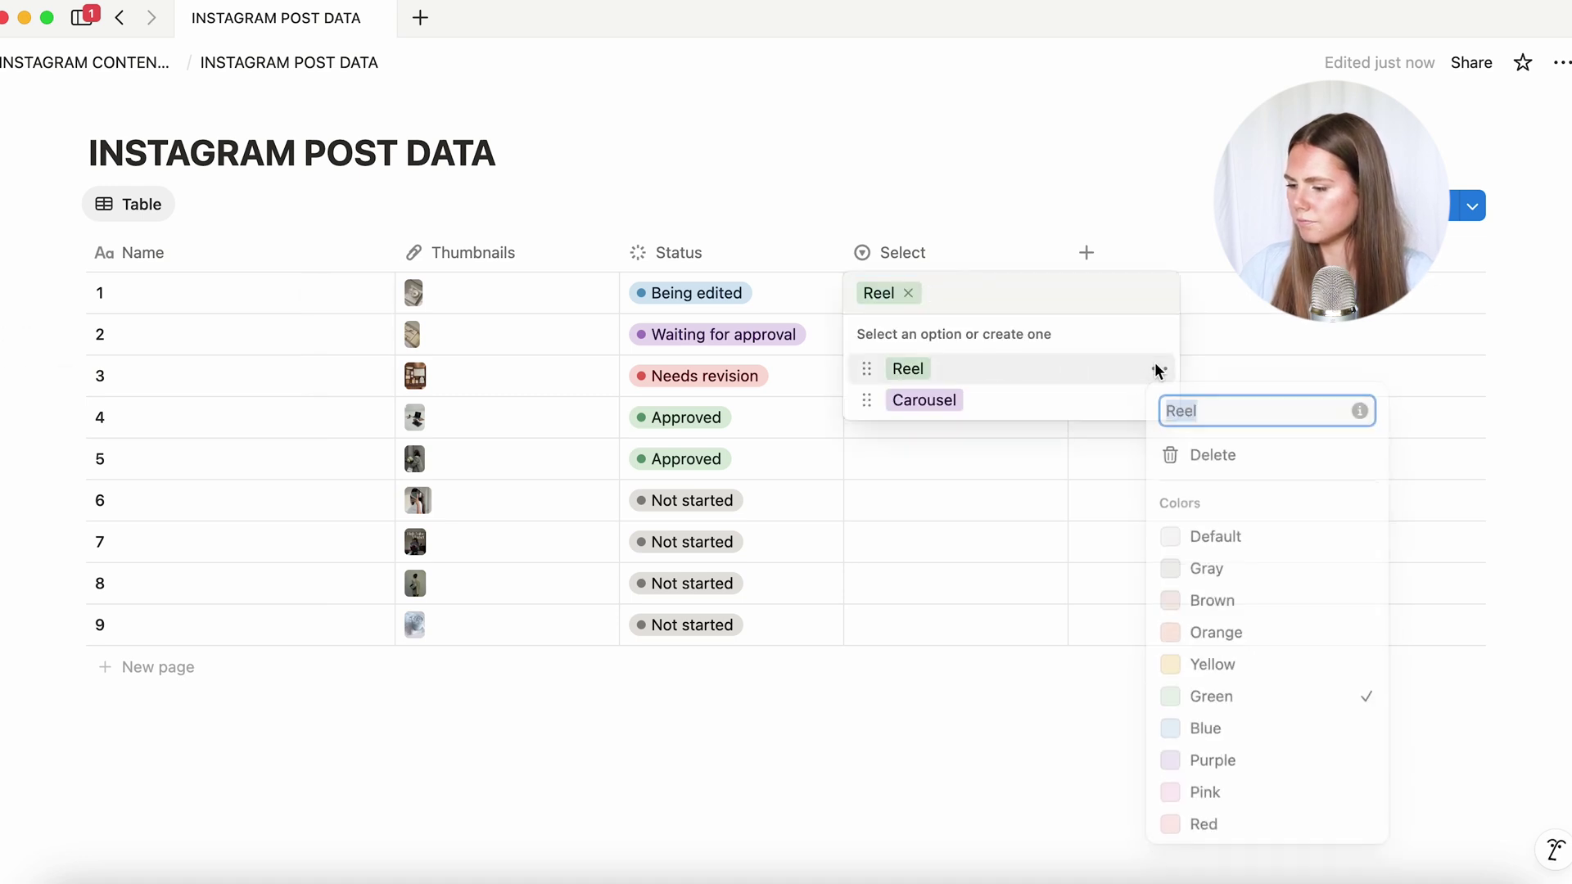
{"action": "left_click", "coordinate": [1233, 532]}
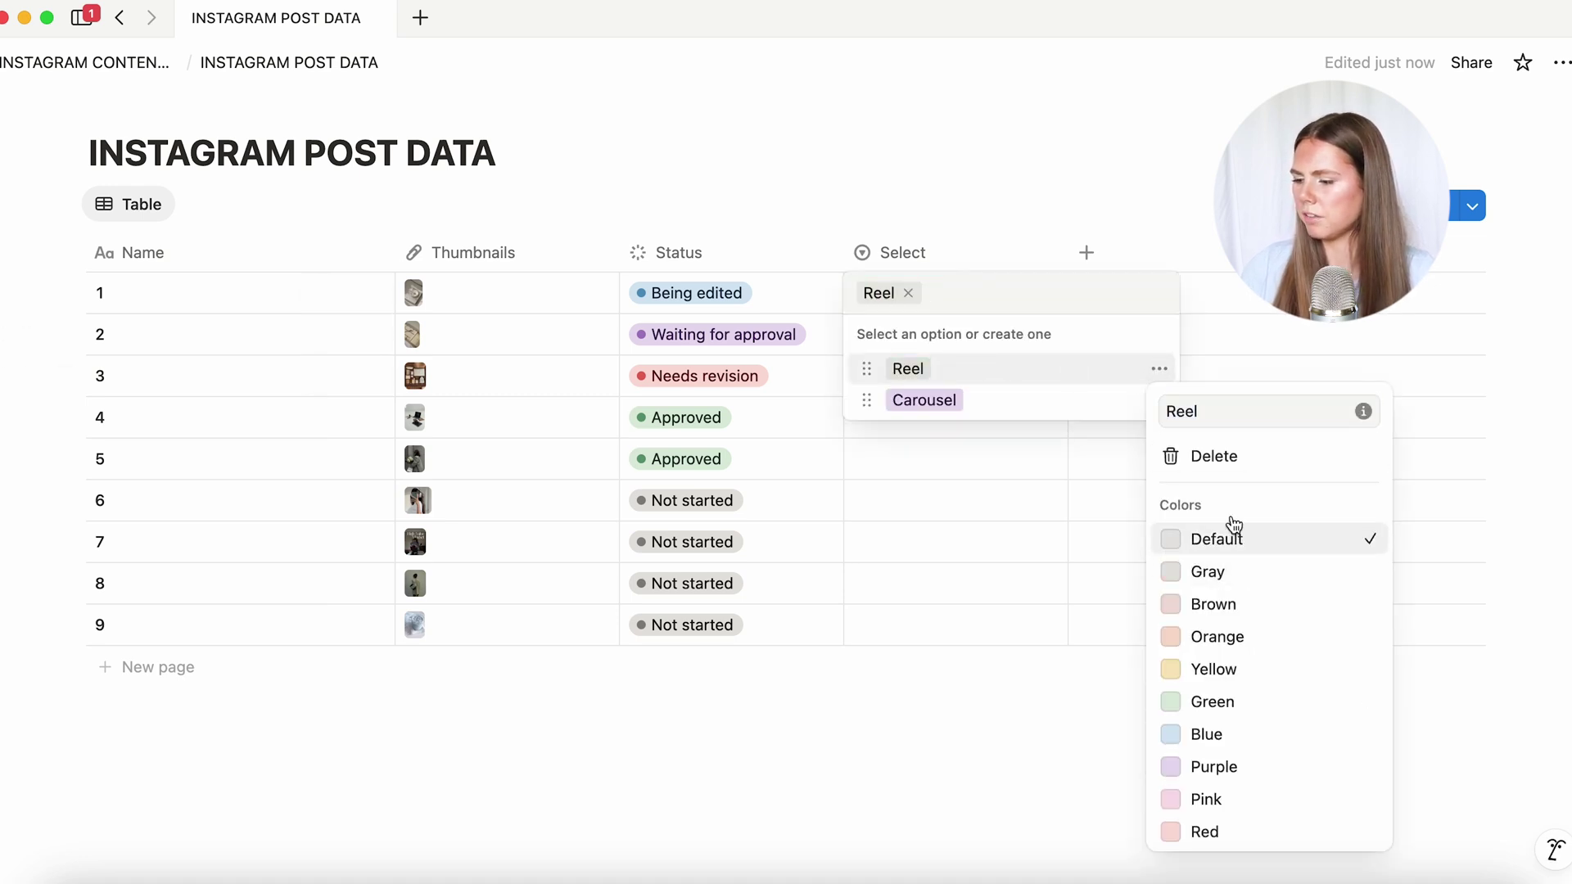
{"action": "left_click", "coordinate": [1123, 396]}
{"action": "left_click", "coordinate": [1160, 402]}
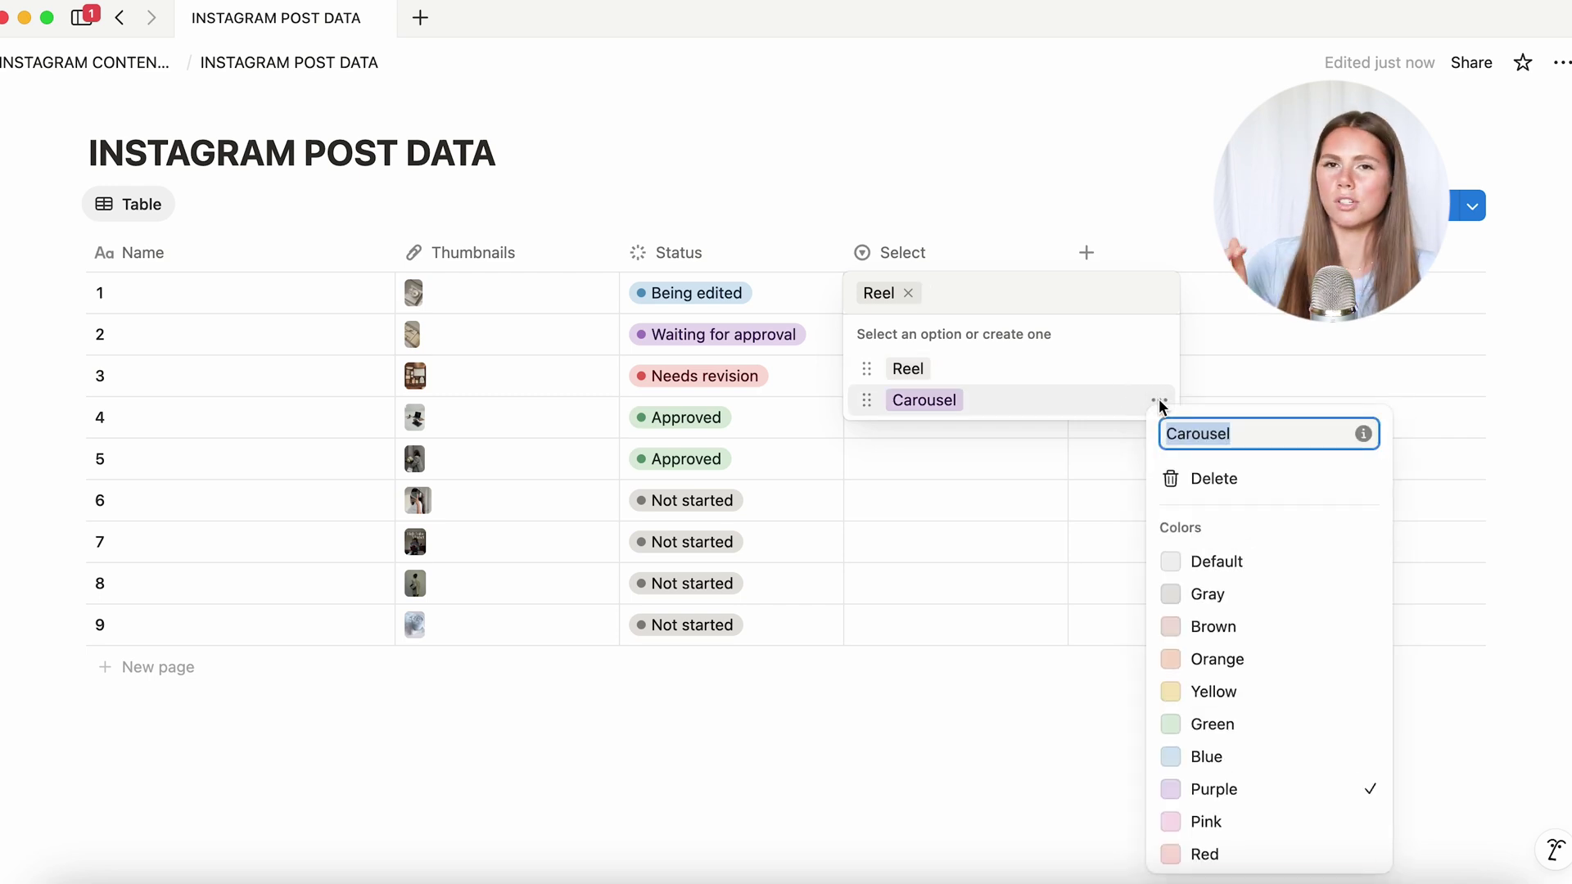
{"action": "left_click", "coordinate": [1196, 561]}
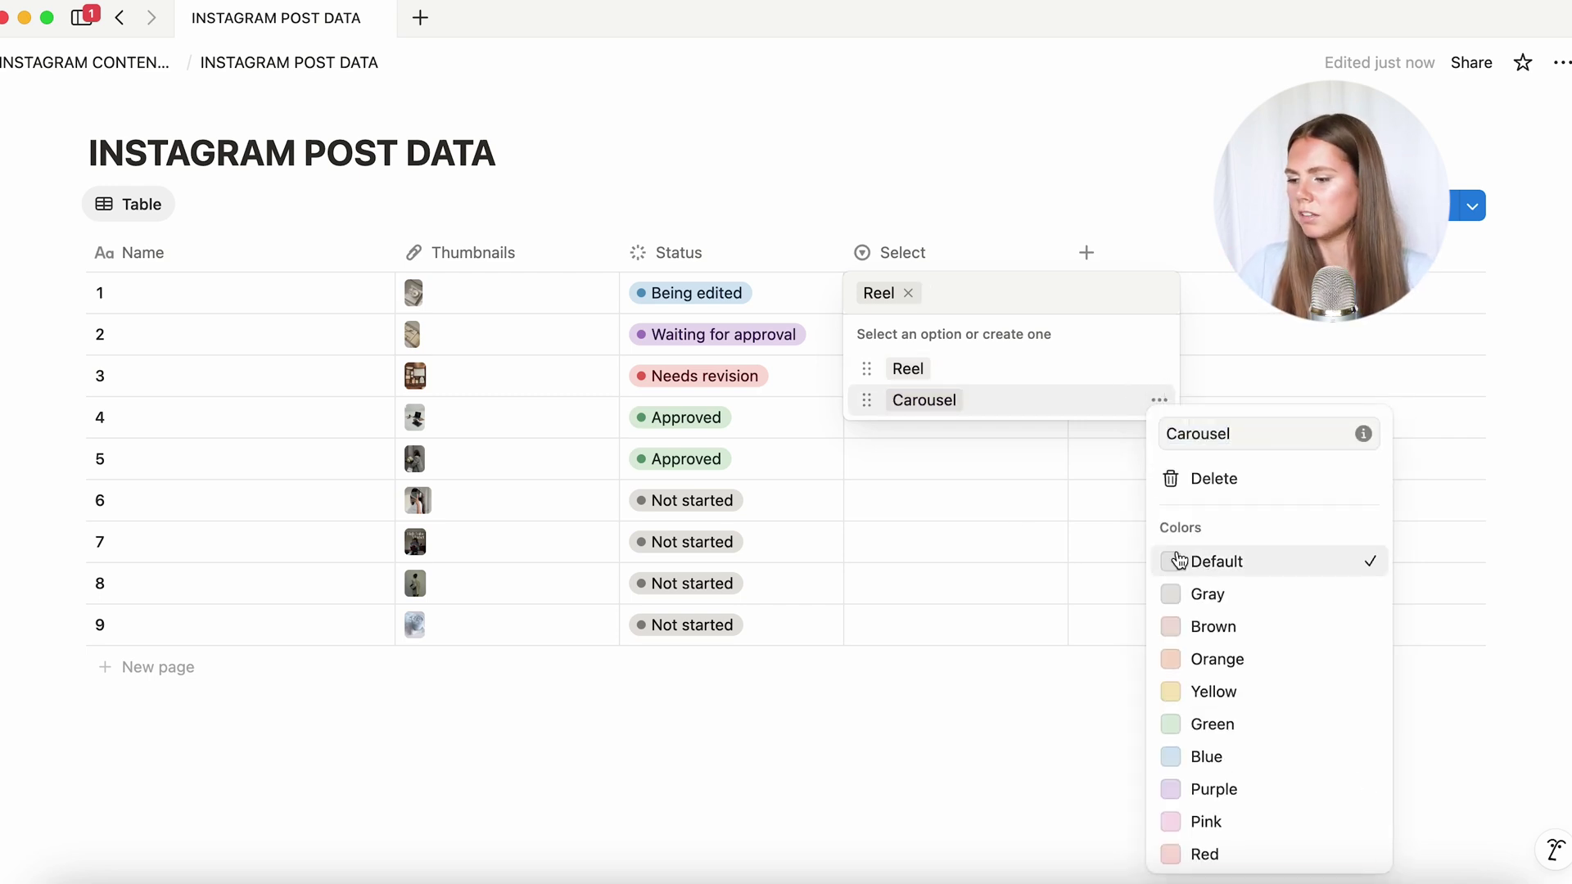
{"action": "left_click", "coordinate": [927, 509]}
{"action": "key", "text": "Escape"}
Set the Select value to Carousel for entries 2 and 5 and to Reel for entries 3 and 4
{"action": "left_click", "coordinate": [926, 335]}
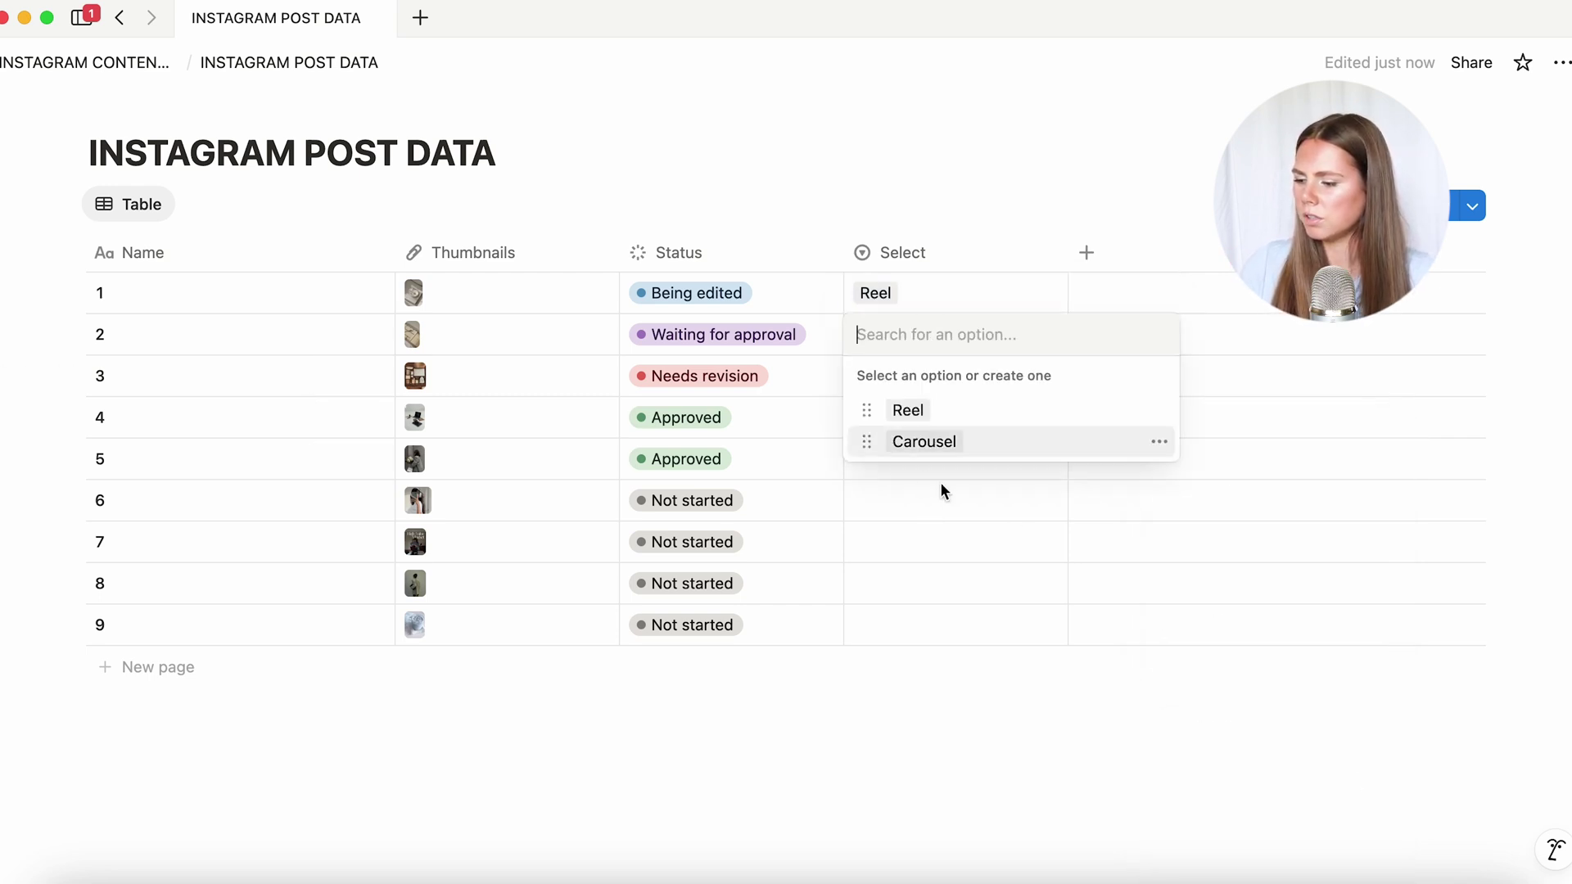
{"action": "left_click", "coordinate": [926, 442]}
{"action": "left_click", "coordinate": [913, 389]}
{"action": "left_click", "coordinate": [909, 451]}
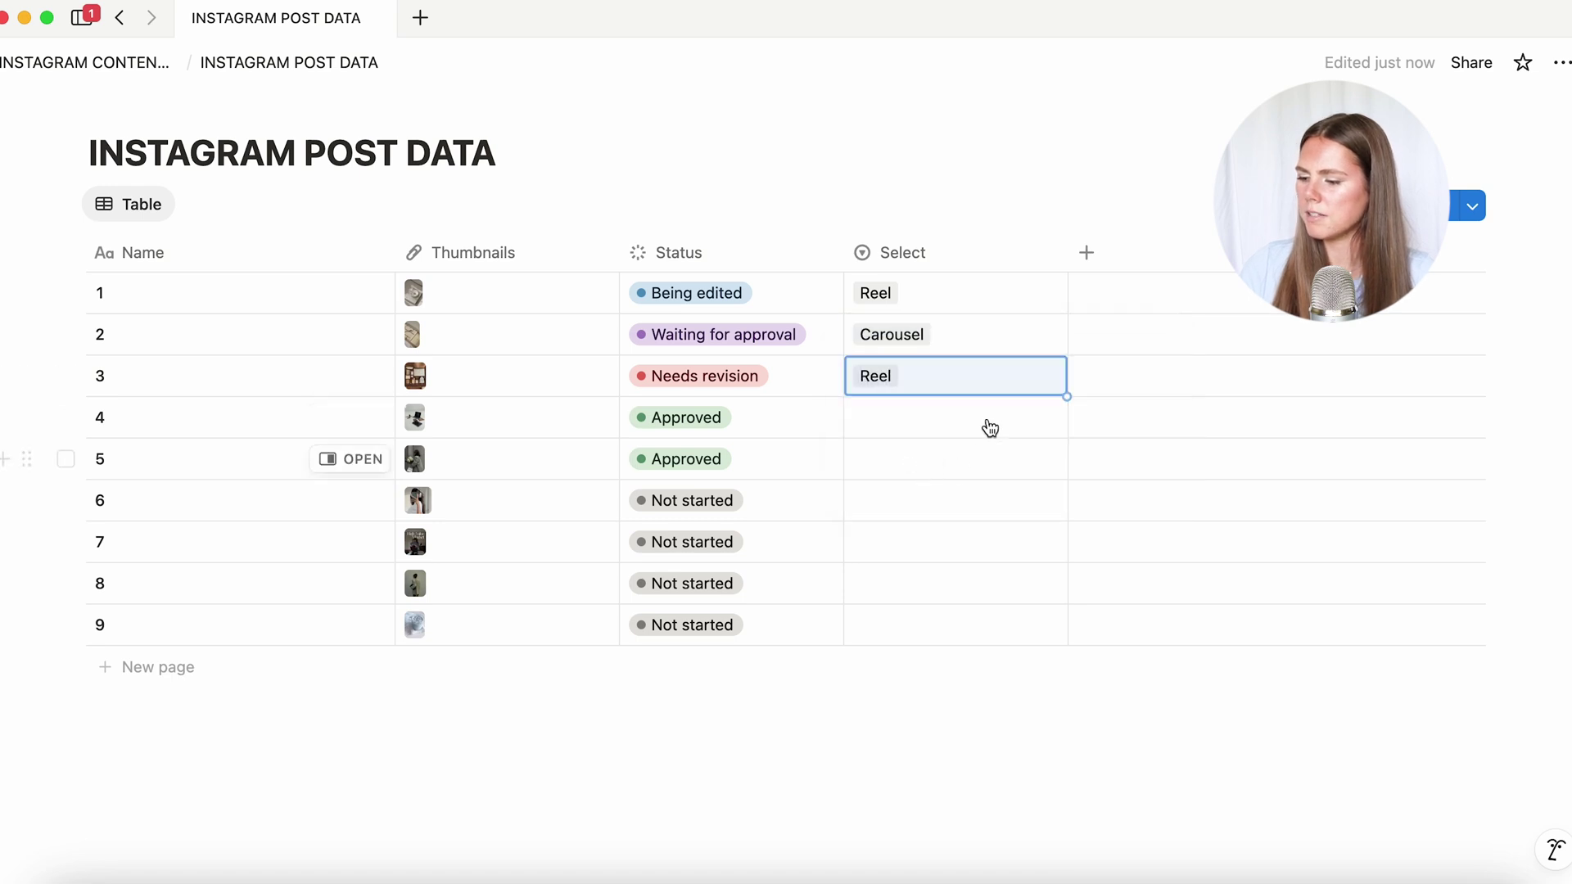
{"action": "left_click", "coordinate": [959, 422]}
{"action": "left_click", "coordinate": [959, 491]}
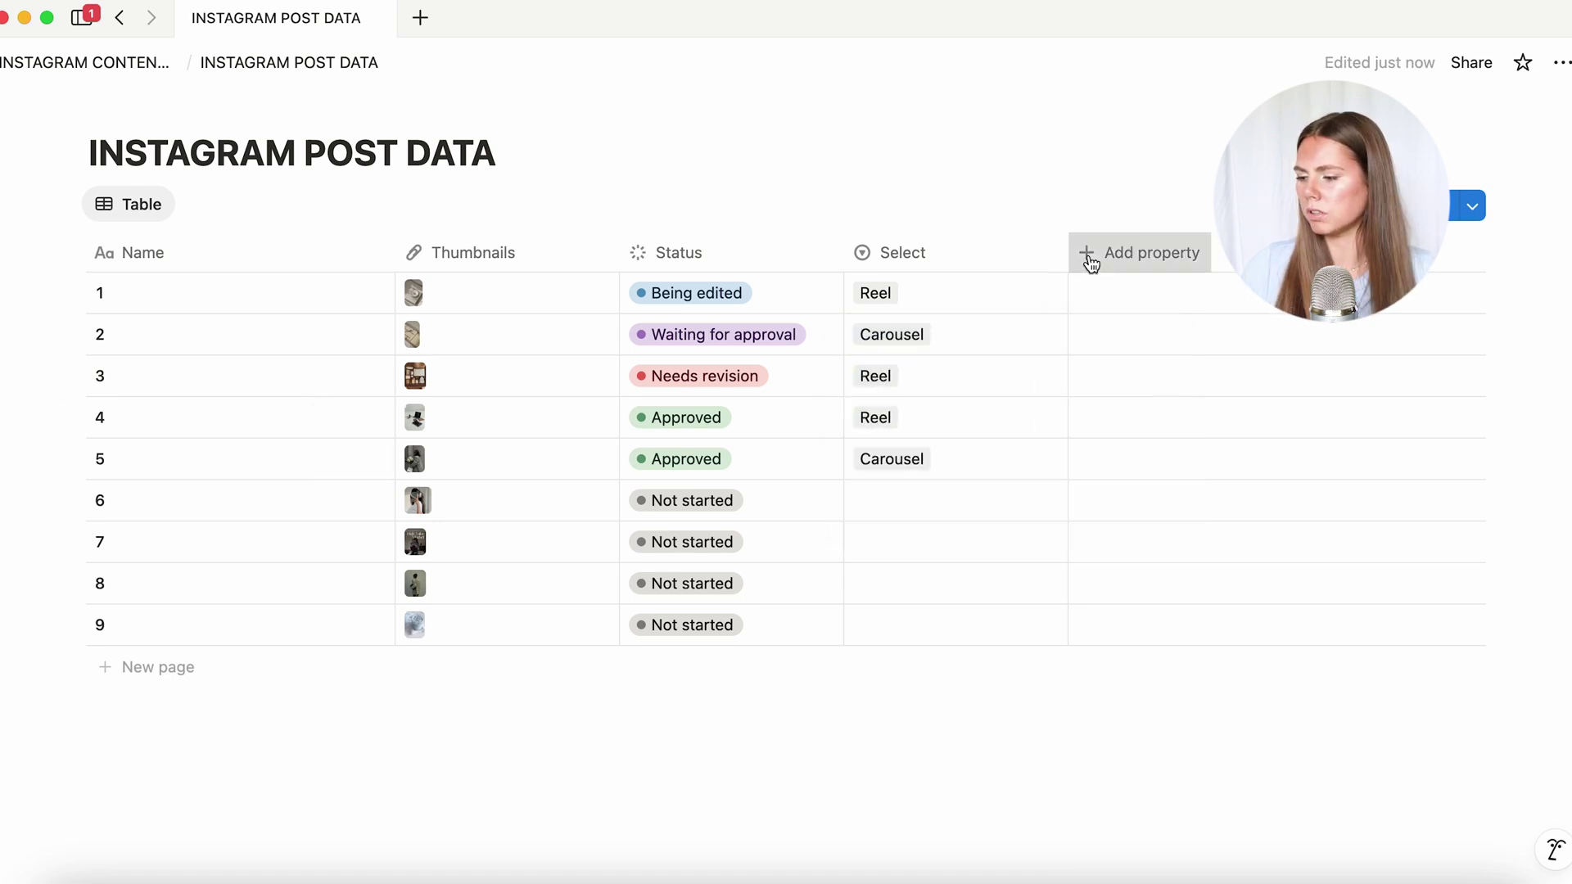
Add a Date property and date entries 1 to 9 June 23, 25, 27, 30, July 2, 4, 7, 9 and July 4, 2025
{"action": "left_click", "coordinate": [1087, 253]}
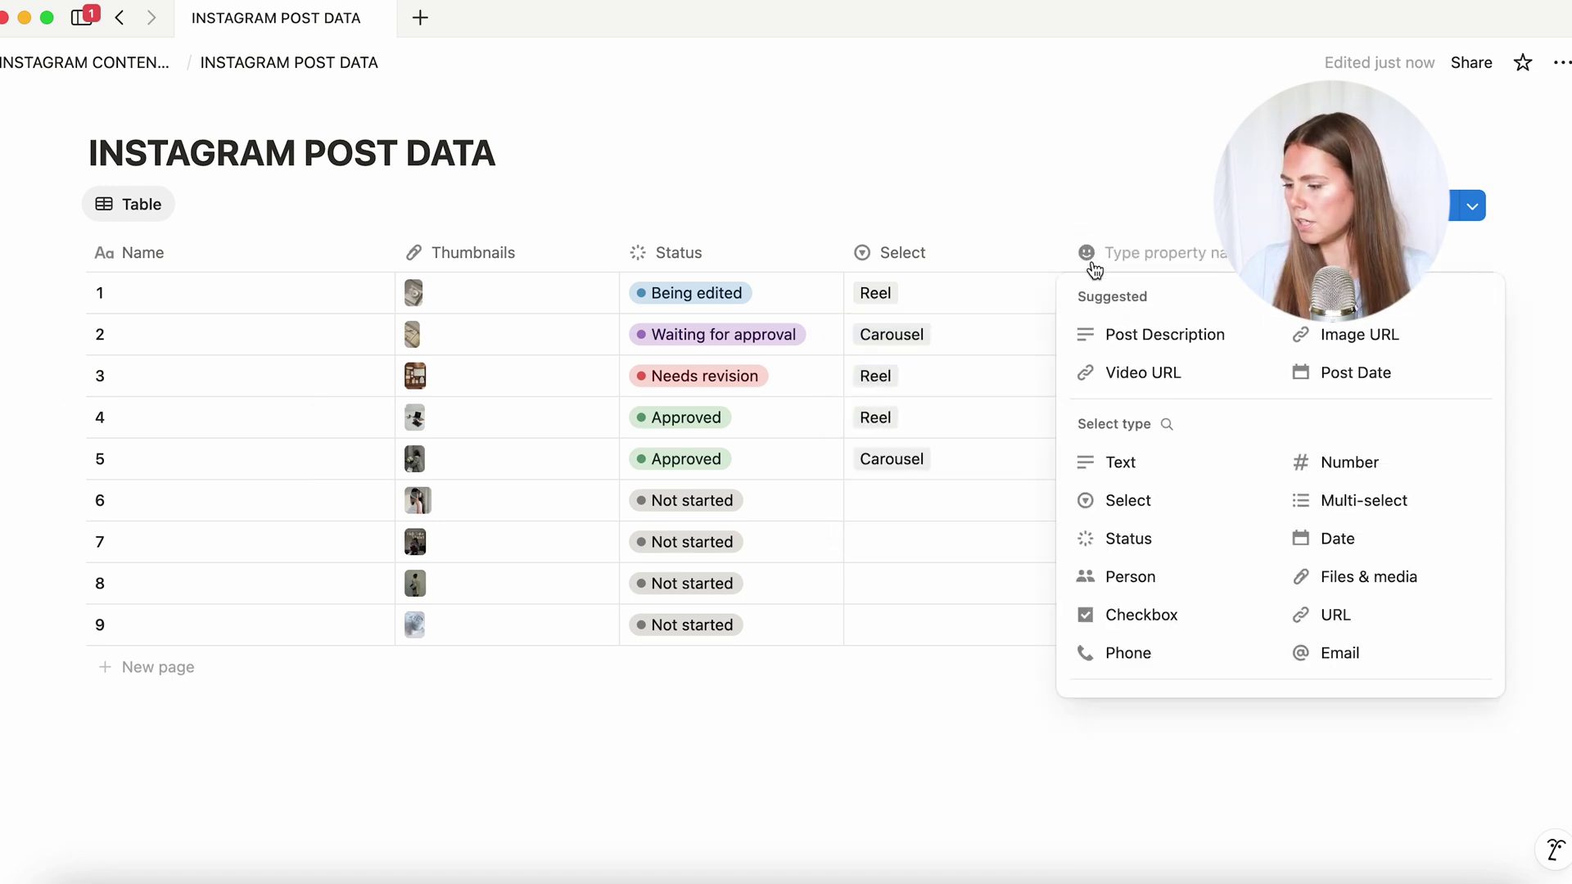
{"action": "left_click", "coordinate": [1365, 539]}
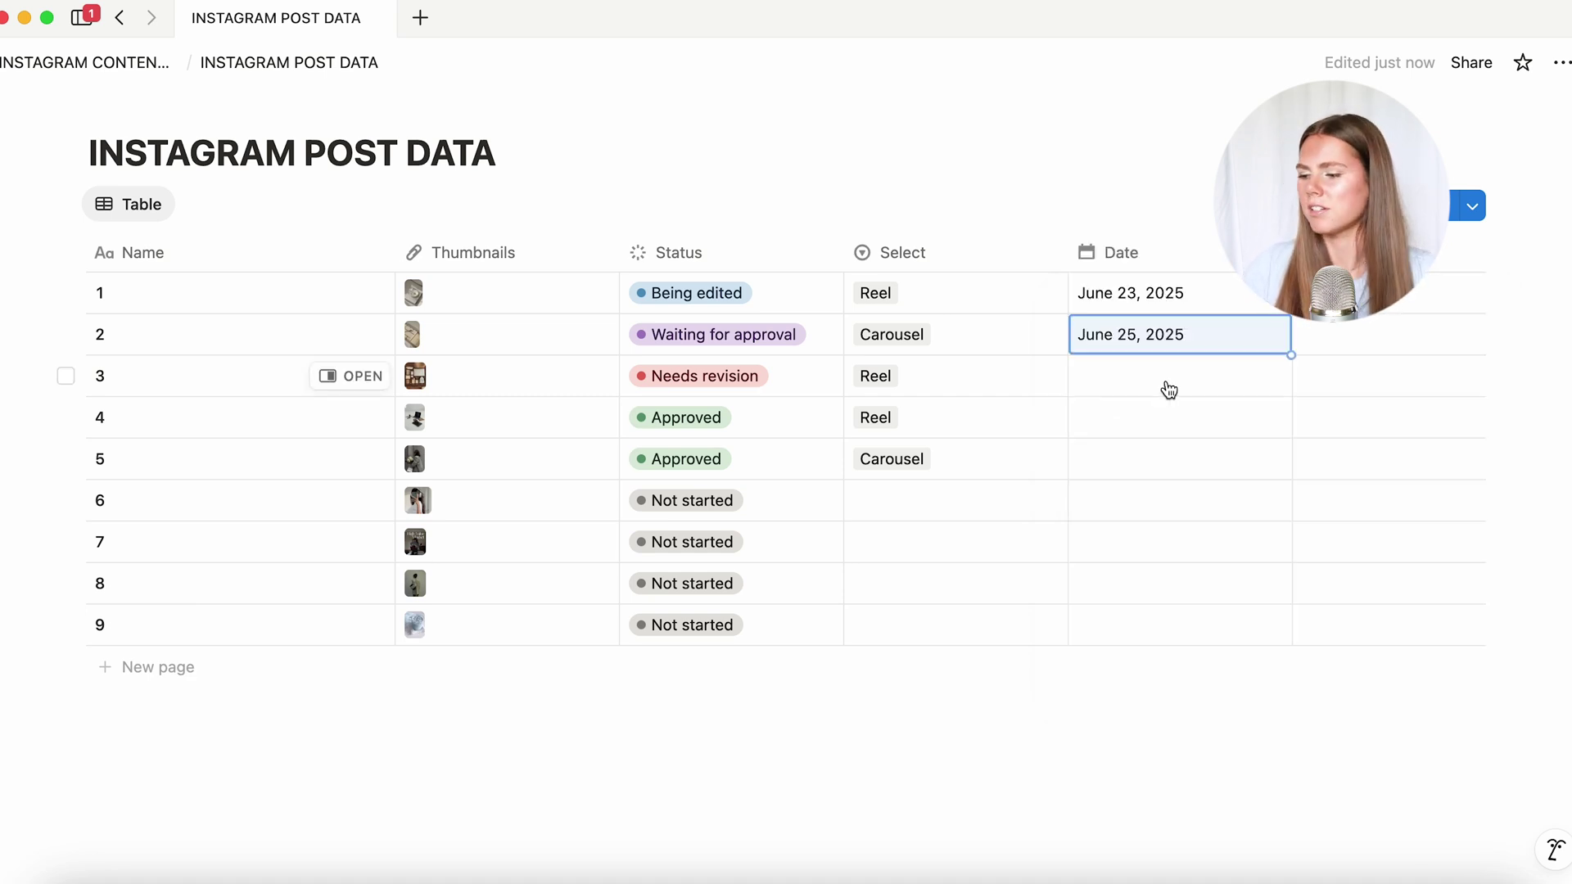
{"action": "left_click", "coordinate": [1170, 390]}
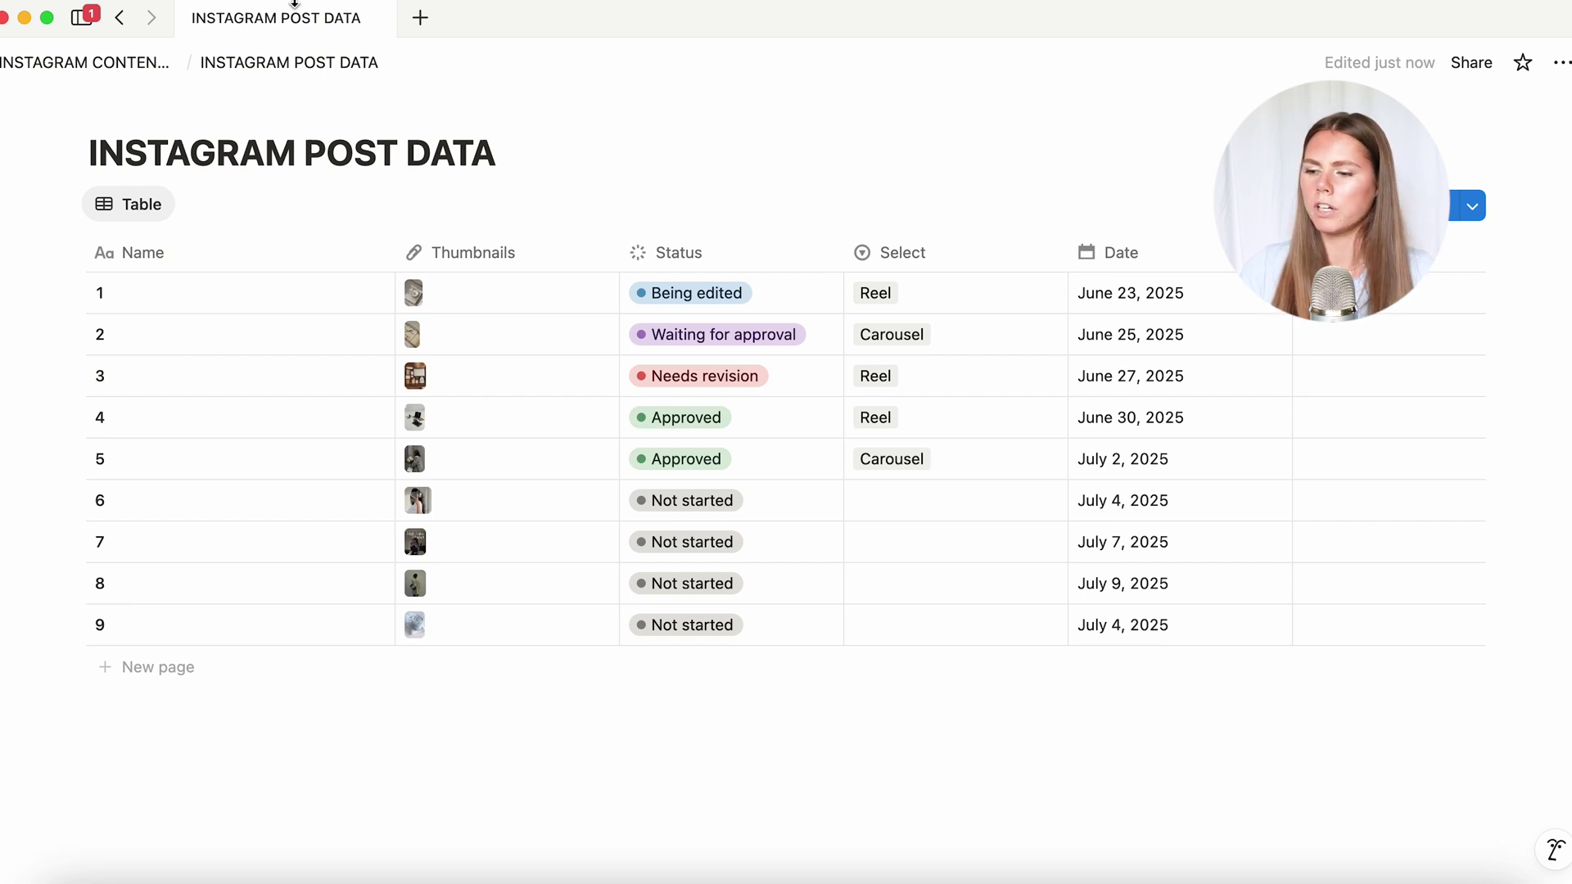
Return to the INSTAGRAM CONTENT CALENDAR page and insert a gallery view database below the INSTAGRAM POST DATA link
{"action": "left_click", "coordinate": [116, 70]}
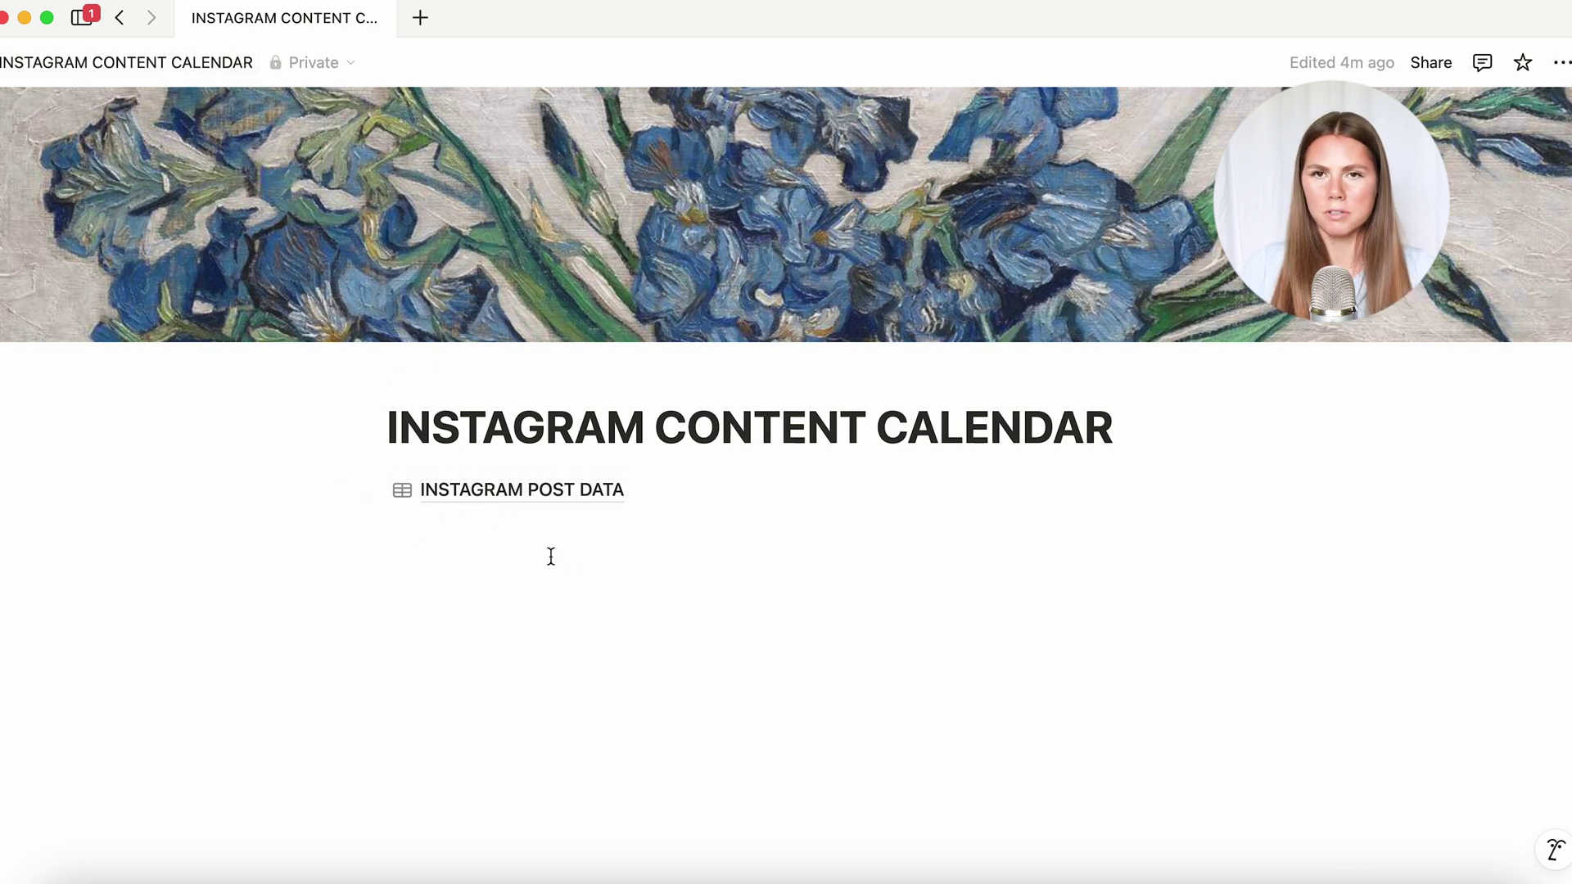
{"action": "left_click", "coordinate": [583, 554]}
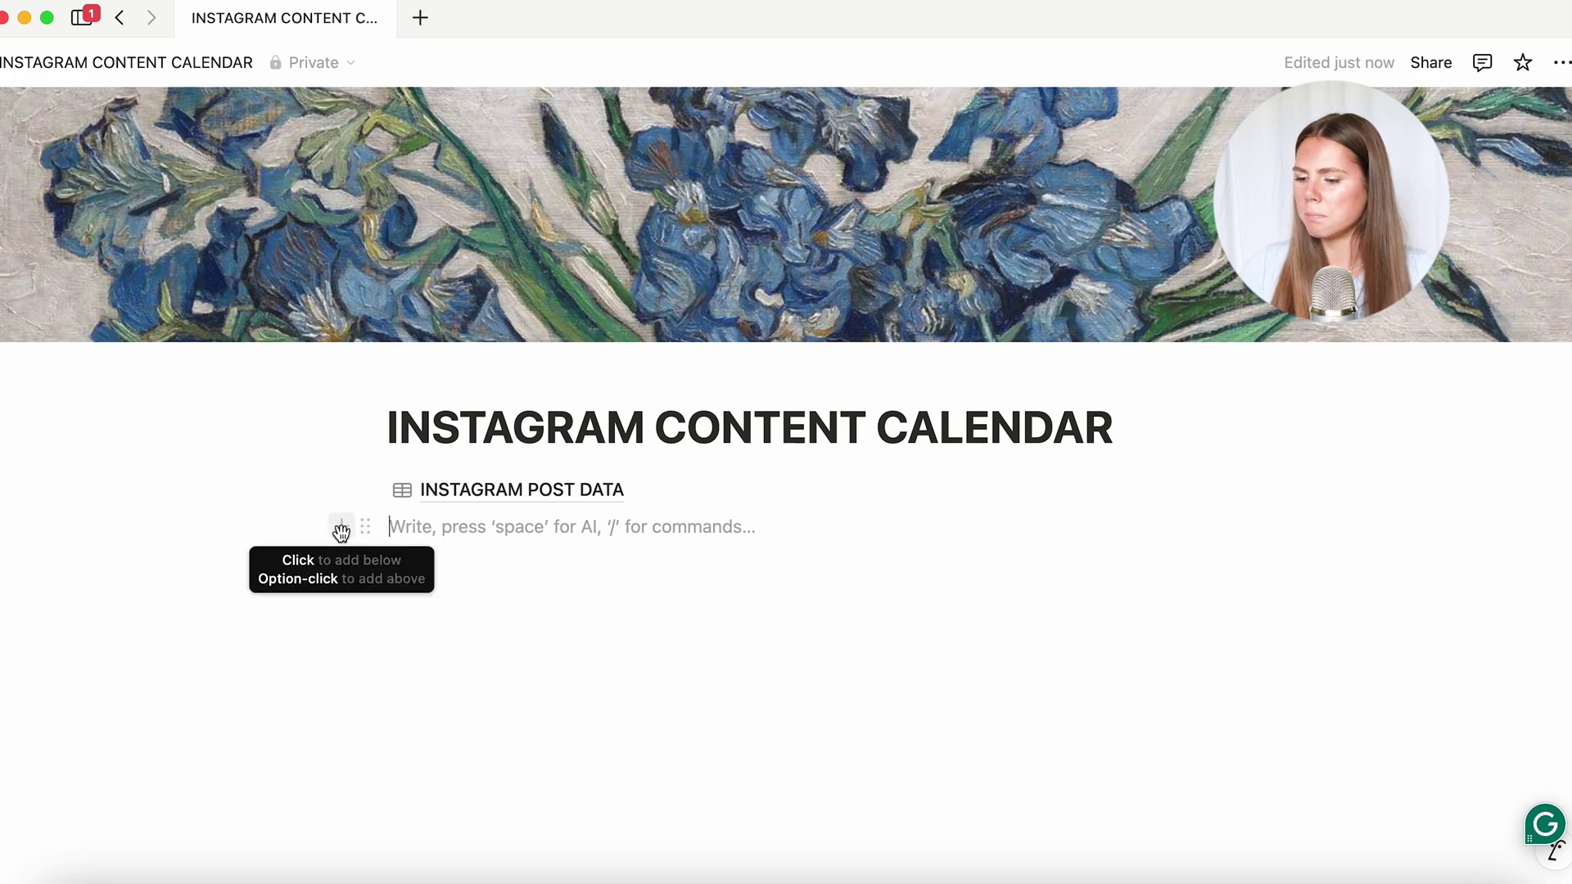
{"action": "left_click", "coordinate": [341, 529]}
{"action": "key", "text": "Escape"}
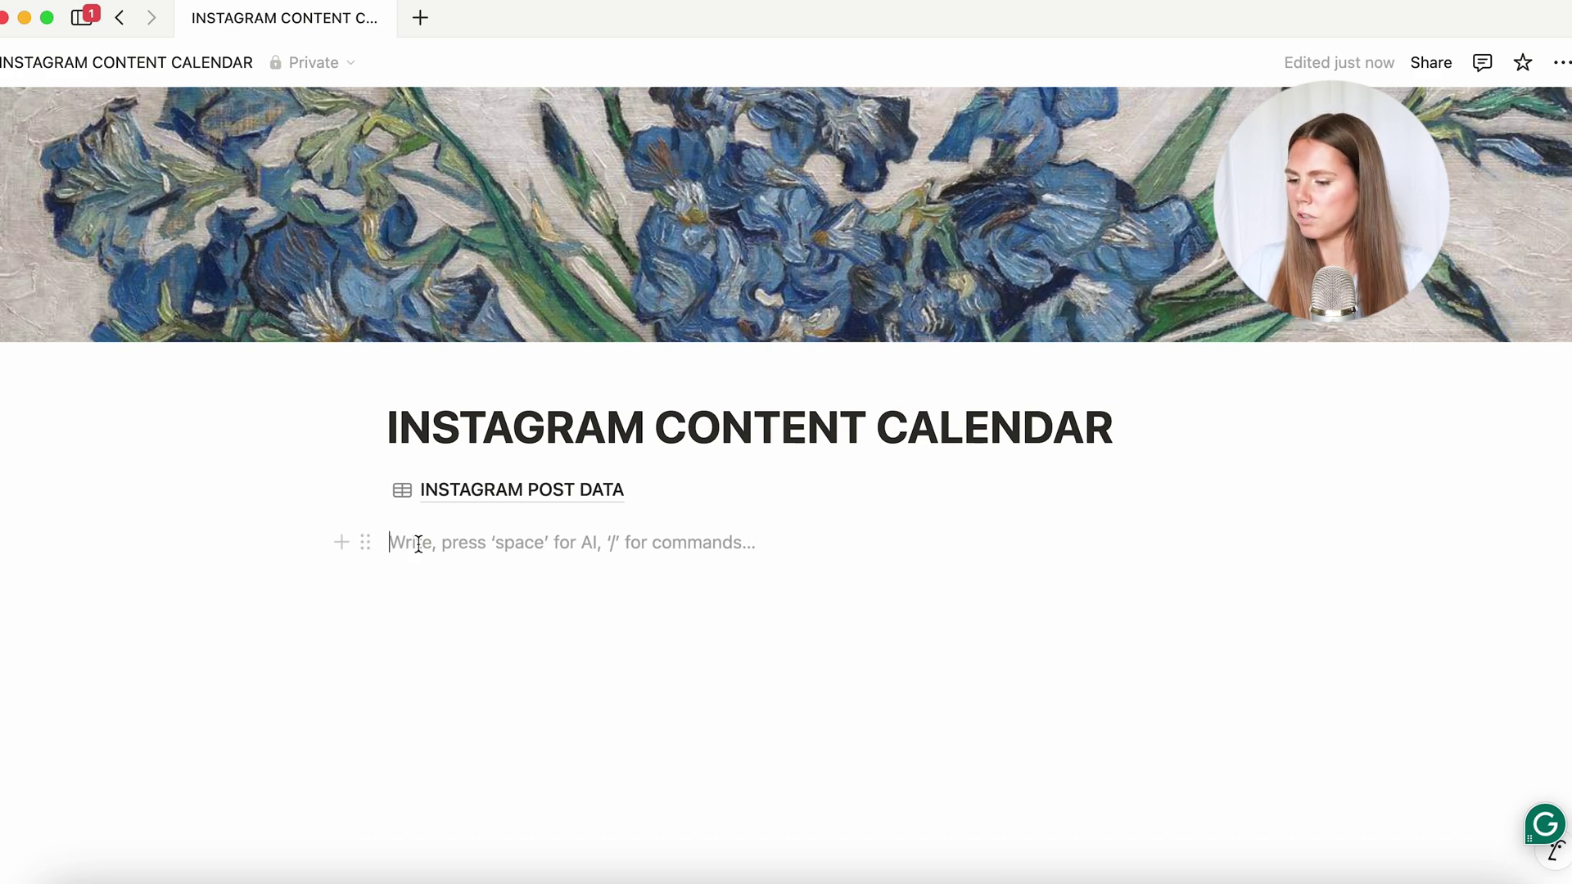
{"action": "type", "text": "/ga"}
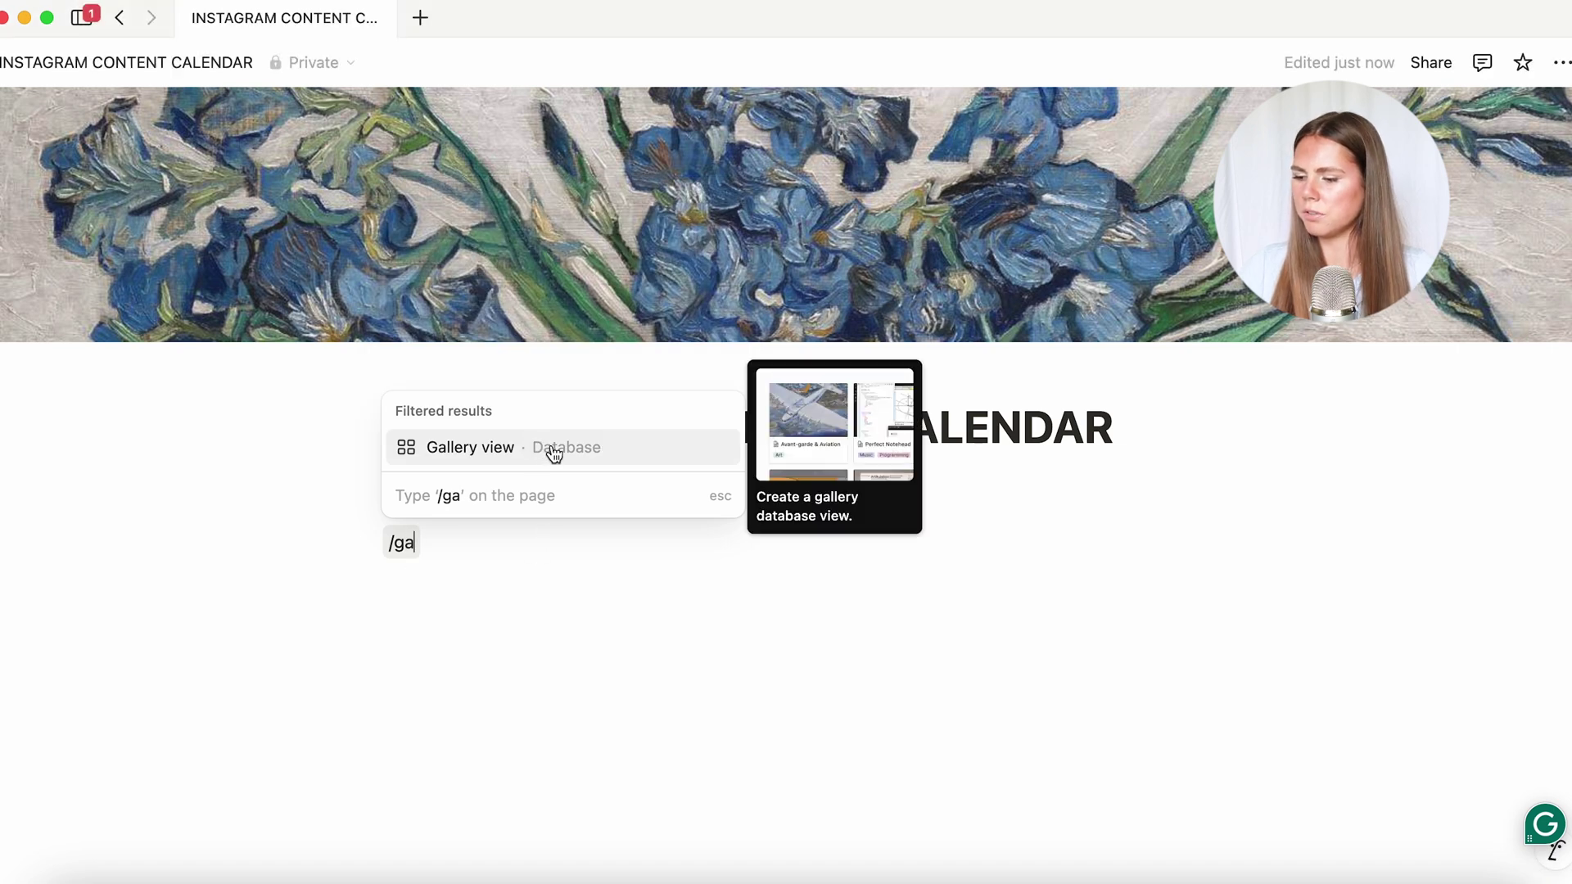
{"action": "left_click", "coordinate": [620, 456]}
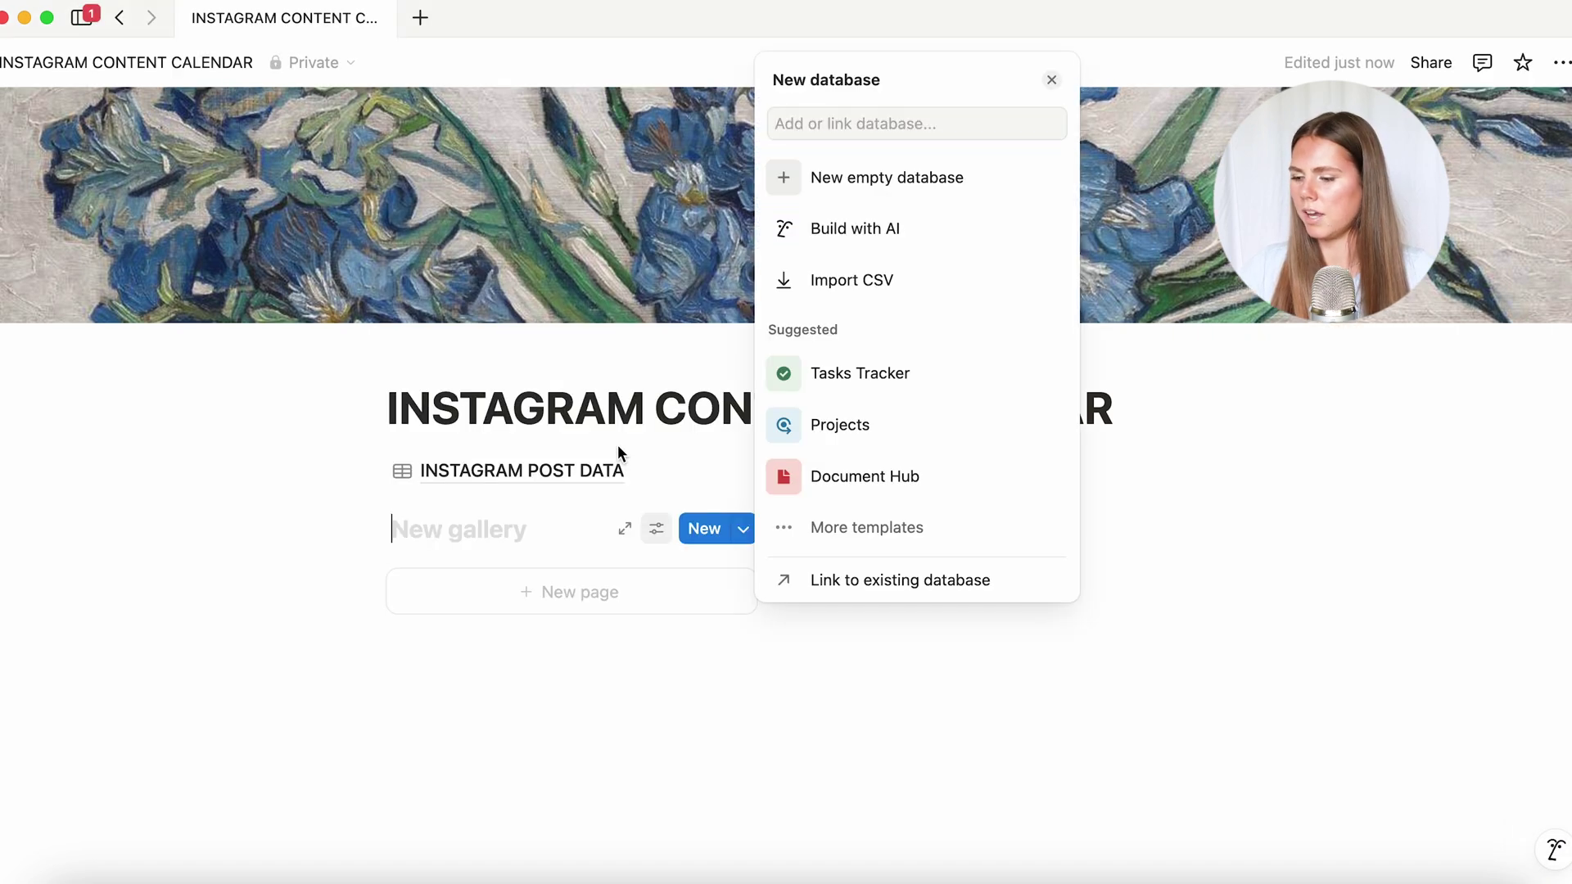
Link the new gallery to the existing INSTAGRAM POST DATA database
{"action": "left_click", "coordinate": [830, 582]}
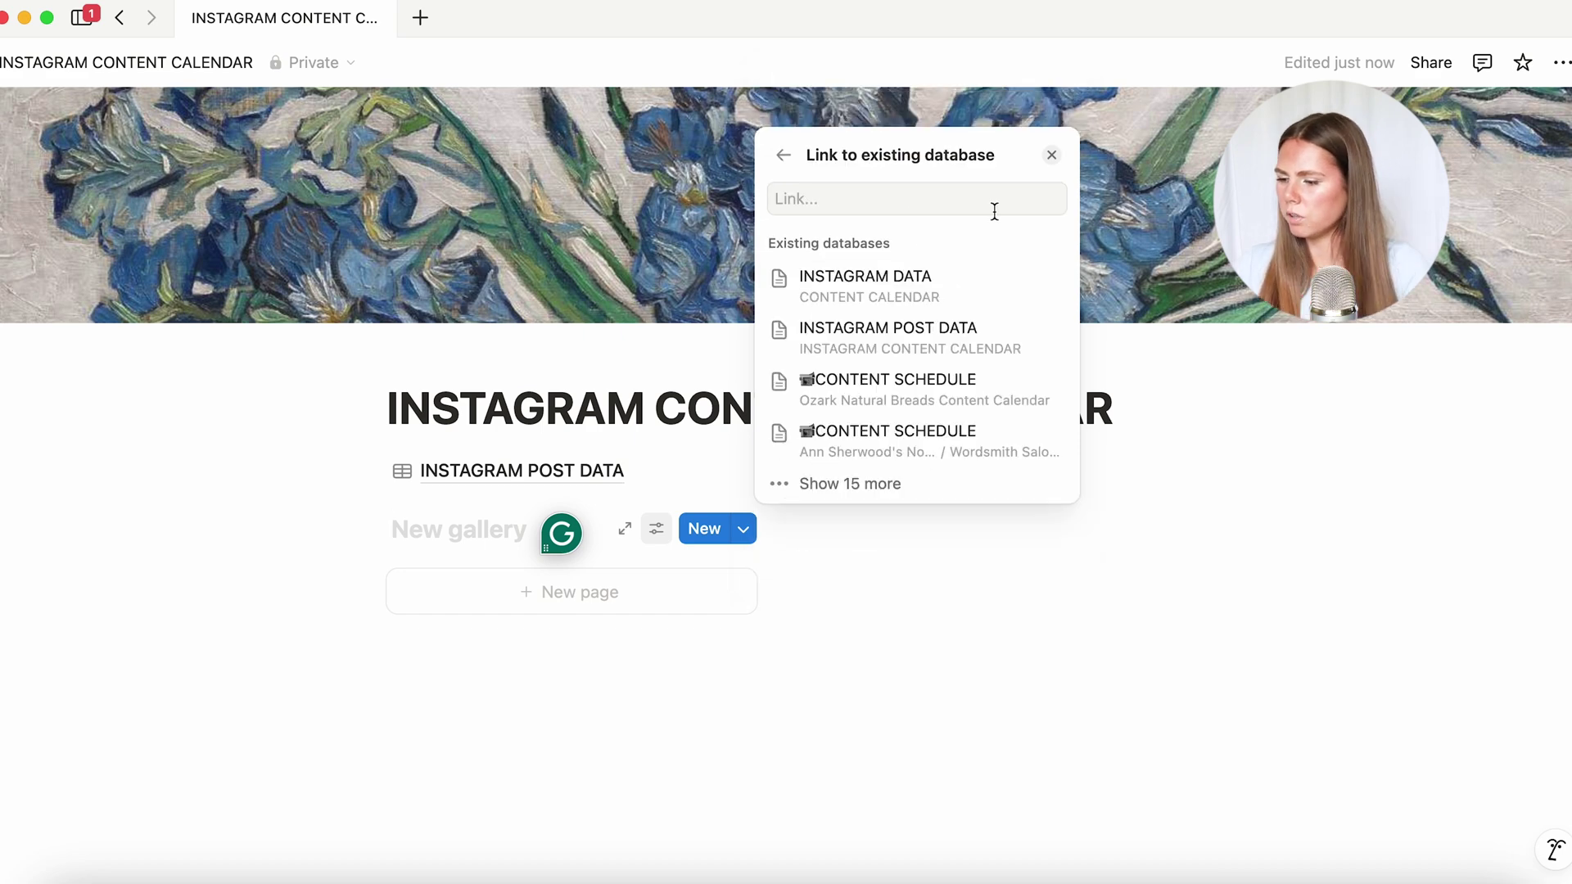
{"action": "left_click", "coordinate": [973, 204]}
{"action": "type", "text": "INSTA"}
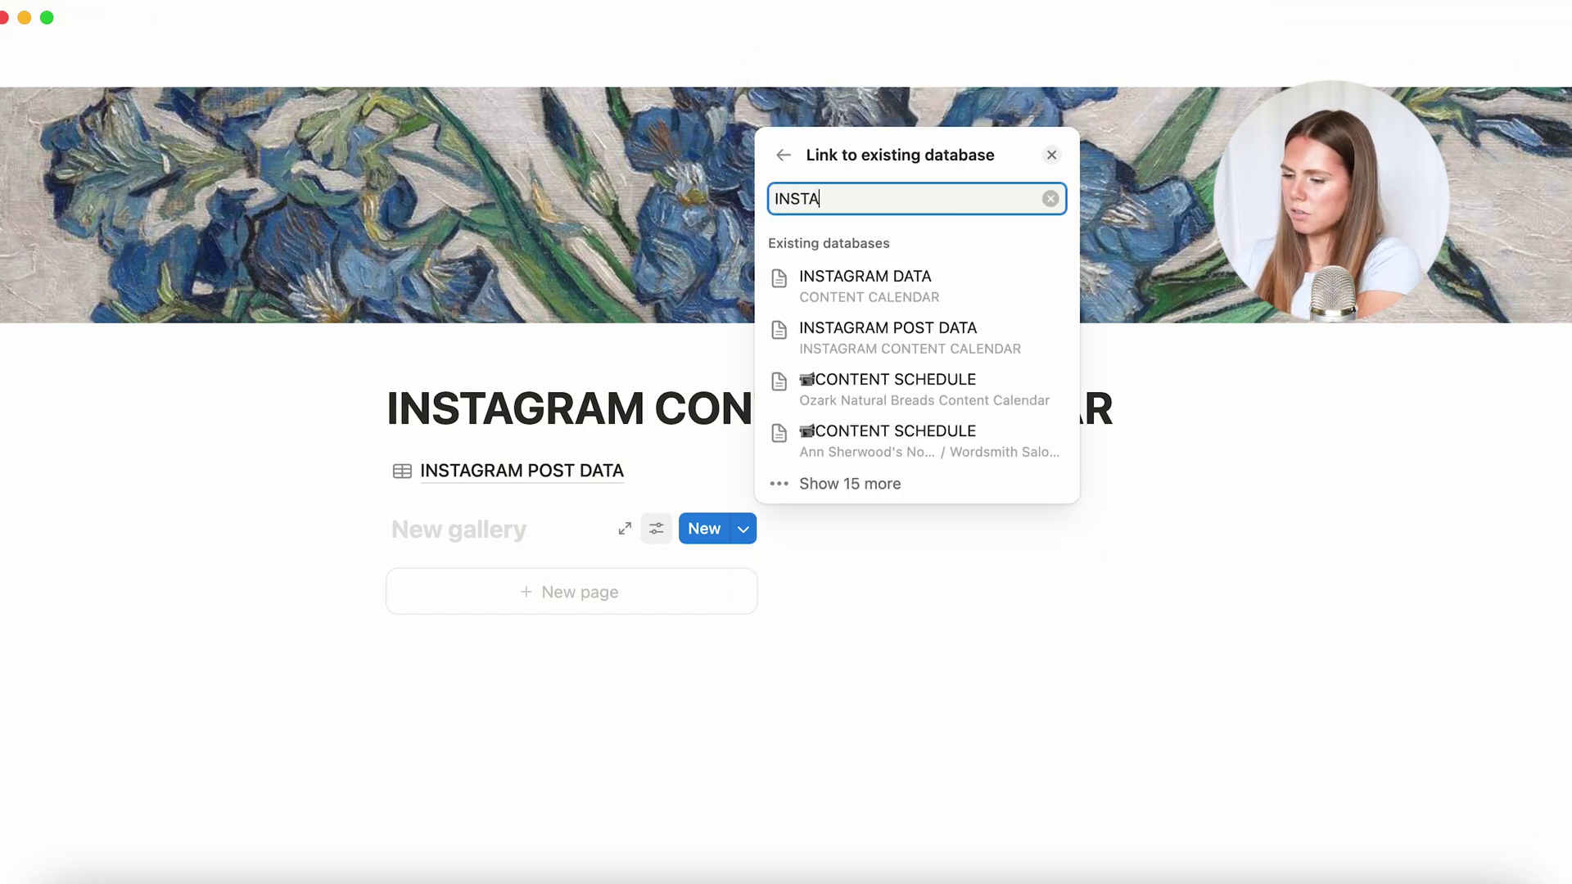
{"action": "type", "text": "GRAM POS"}
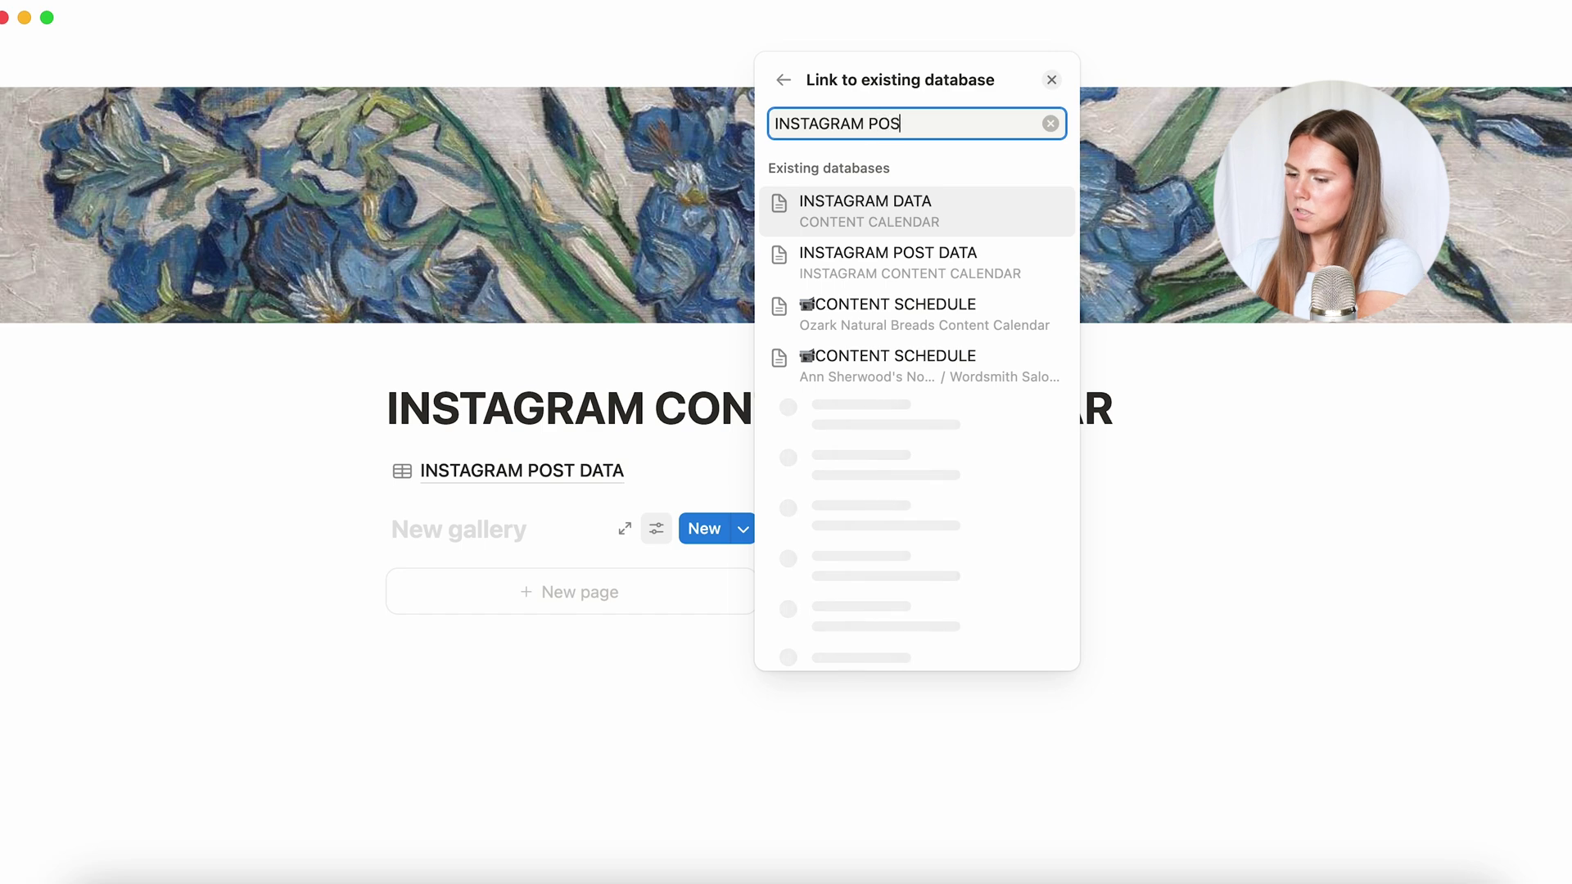
{"action": "type", "text": "T DATA"}
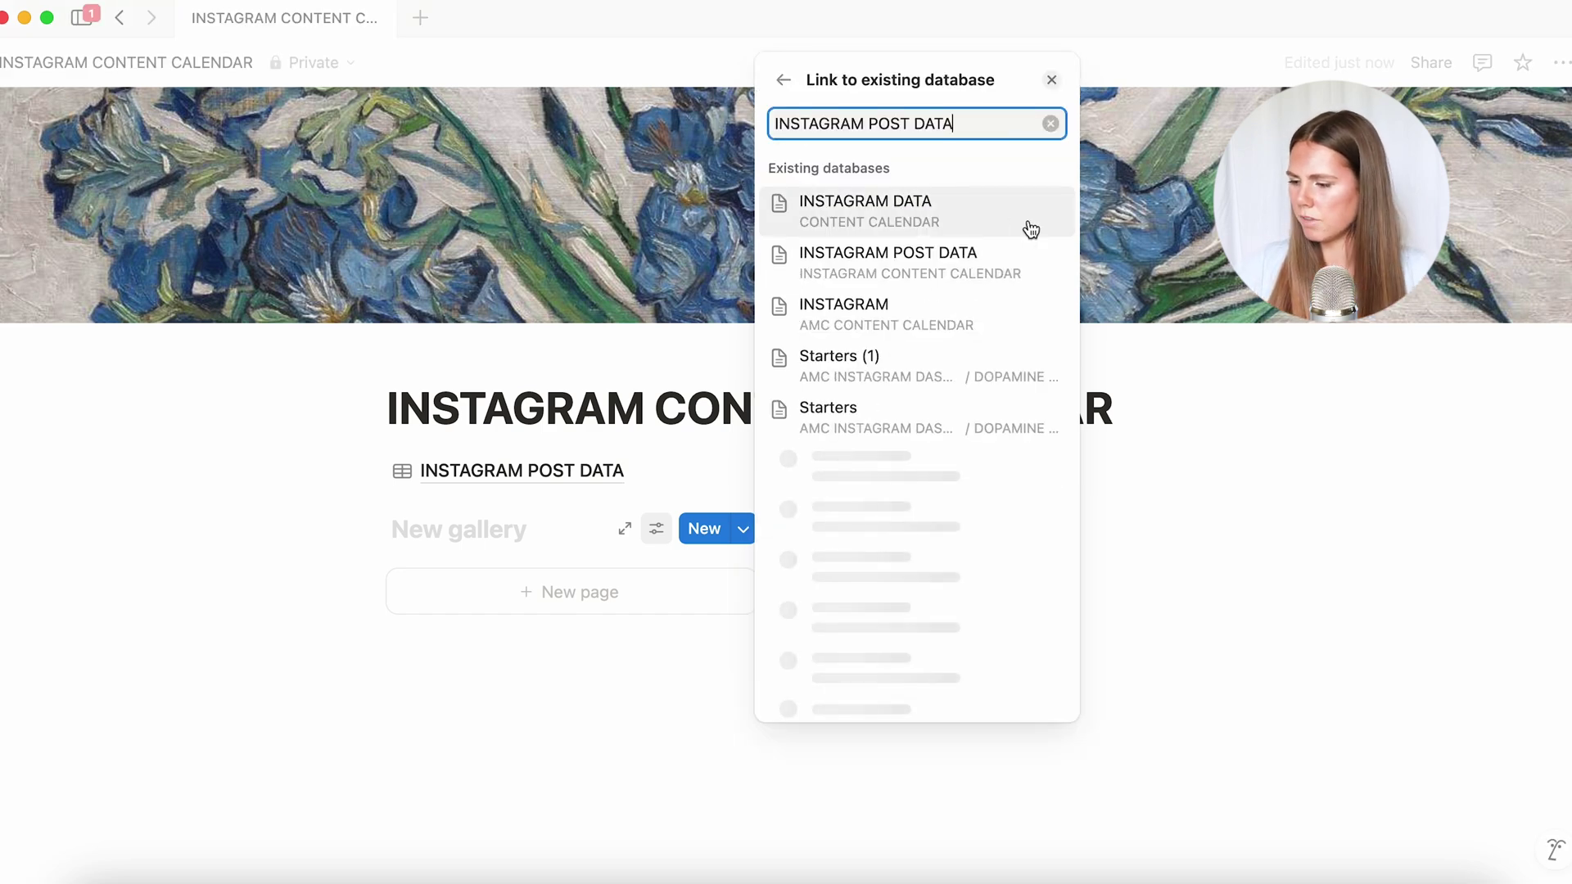
{"action": "left_click", "coordinate": [975, 215]}
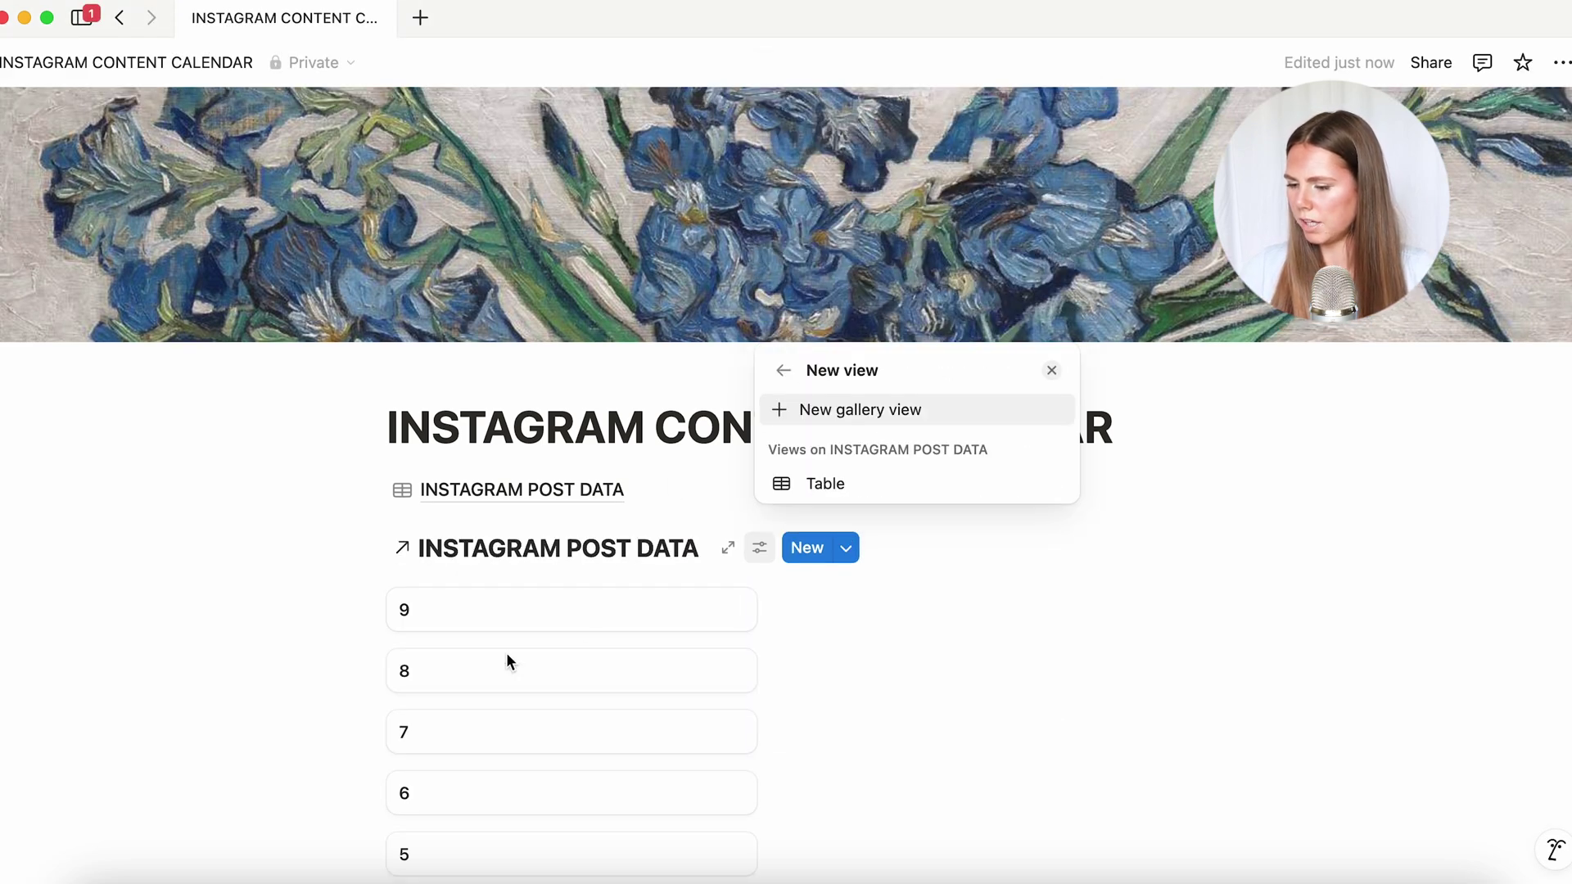
{"action": "left_click", "coordinate": [772, 607]}
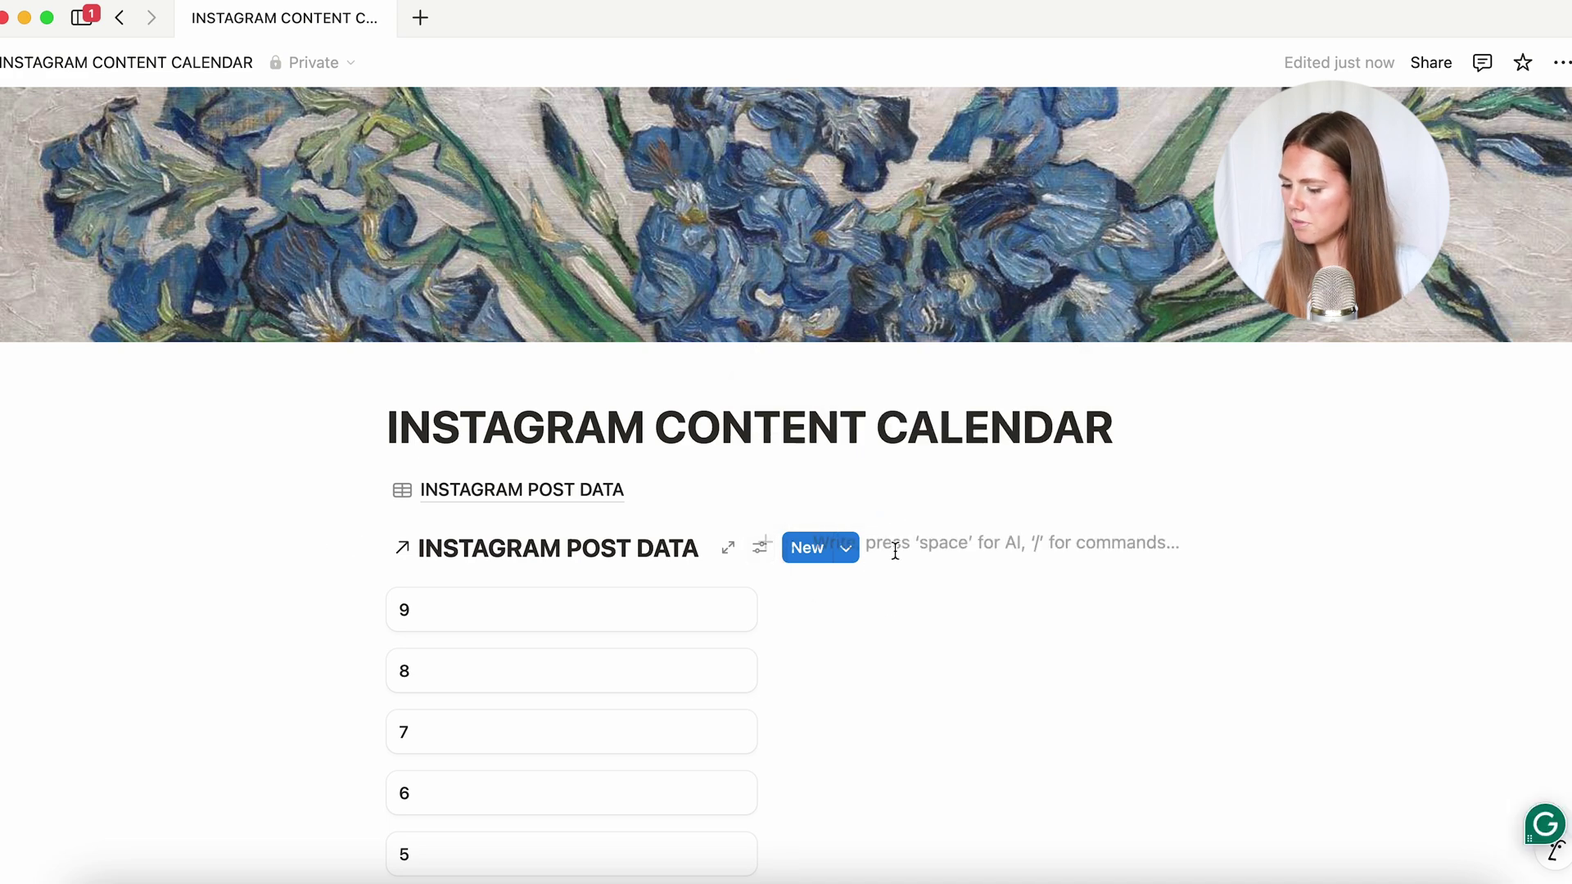
Insert a calendar view in the column beside the gallery and link it to the INSTAGRAM POST DATA database
{"action": "type", "text": "/cale"}
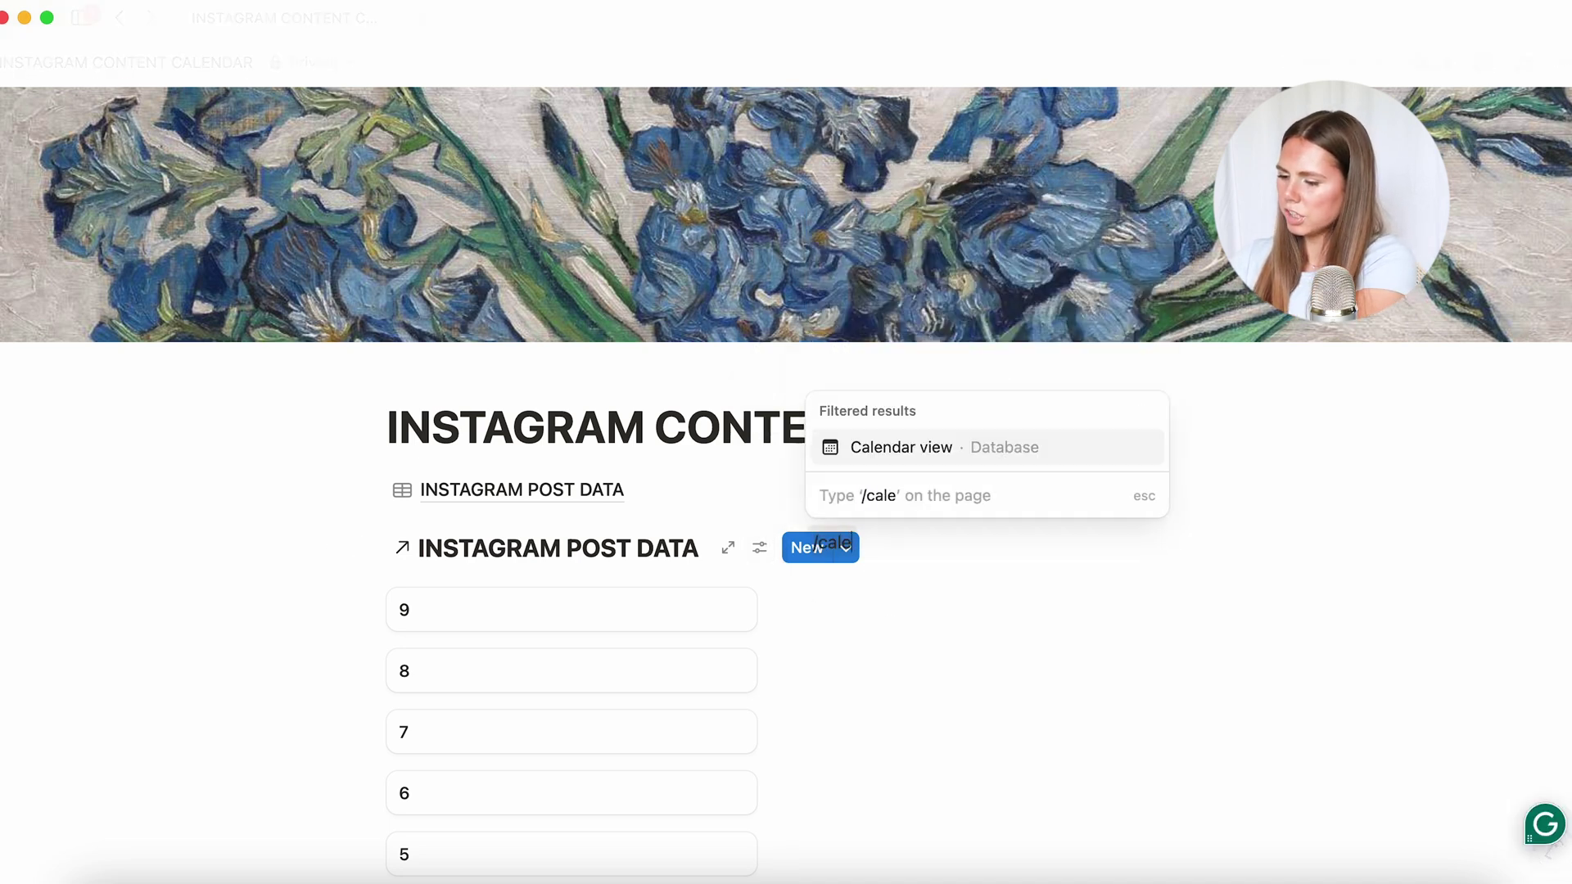
{"action": "left_click", "coordinate": [1015, 448]}
{"action": "left_click", "coordinate": [1288, 656]}
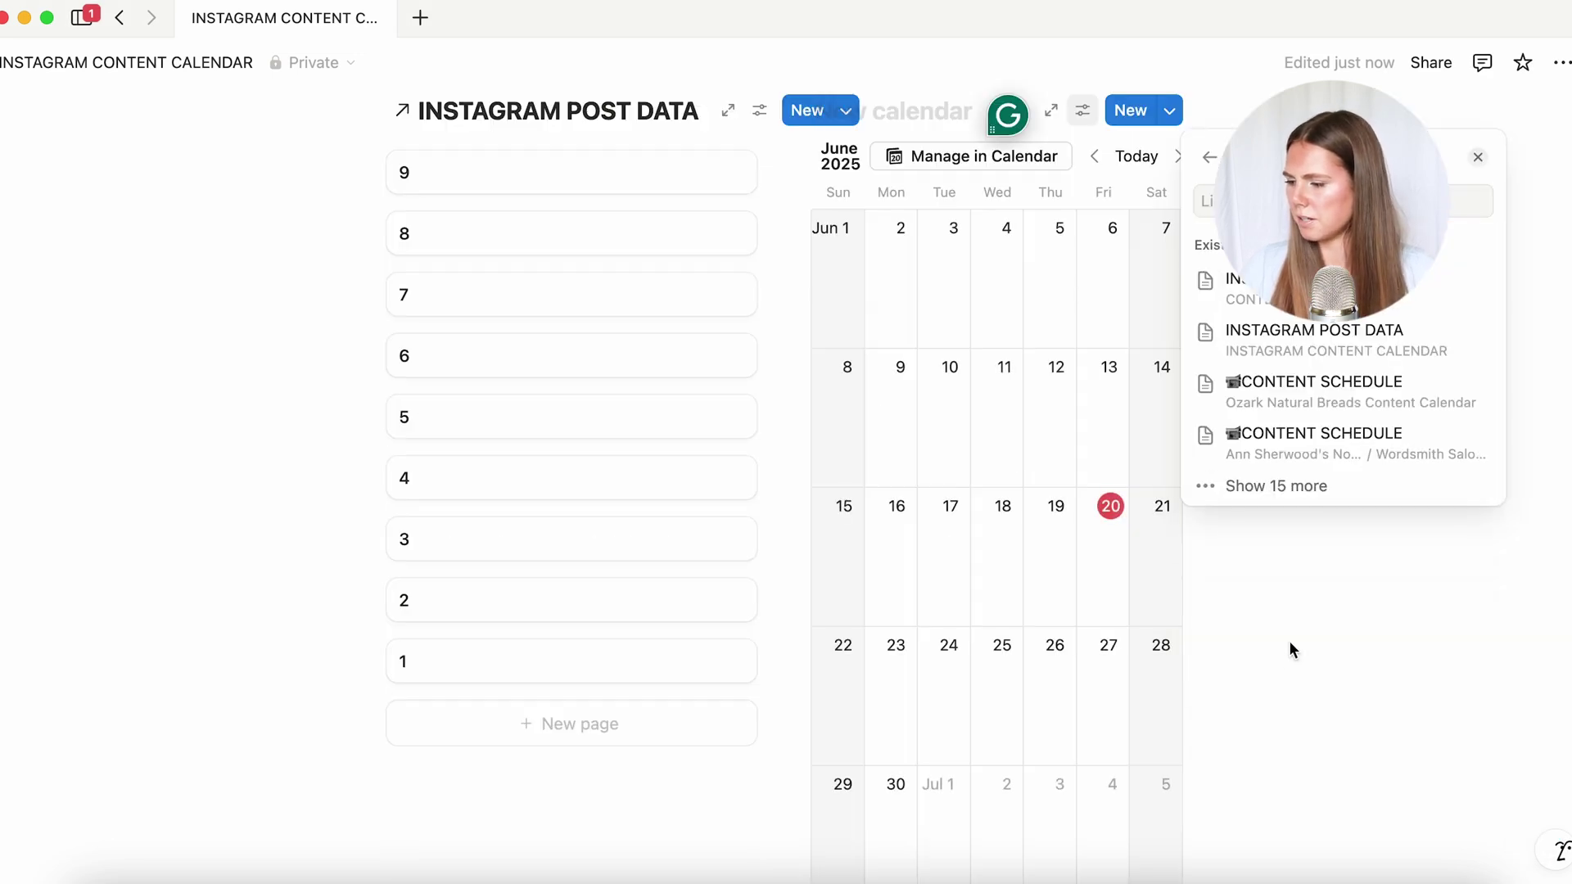
{"action": "left_click", "coordinate": [1319, 201]}
{"action": "type", "text": "INS"}
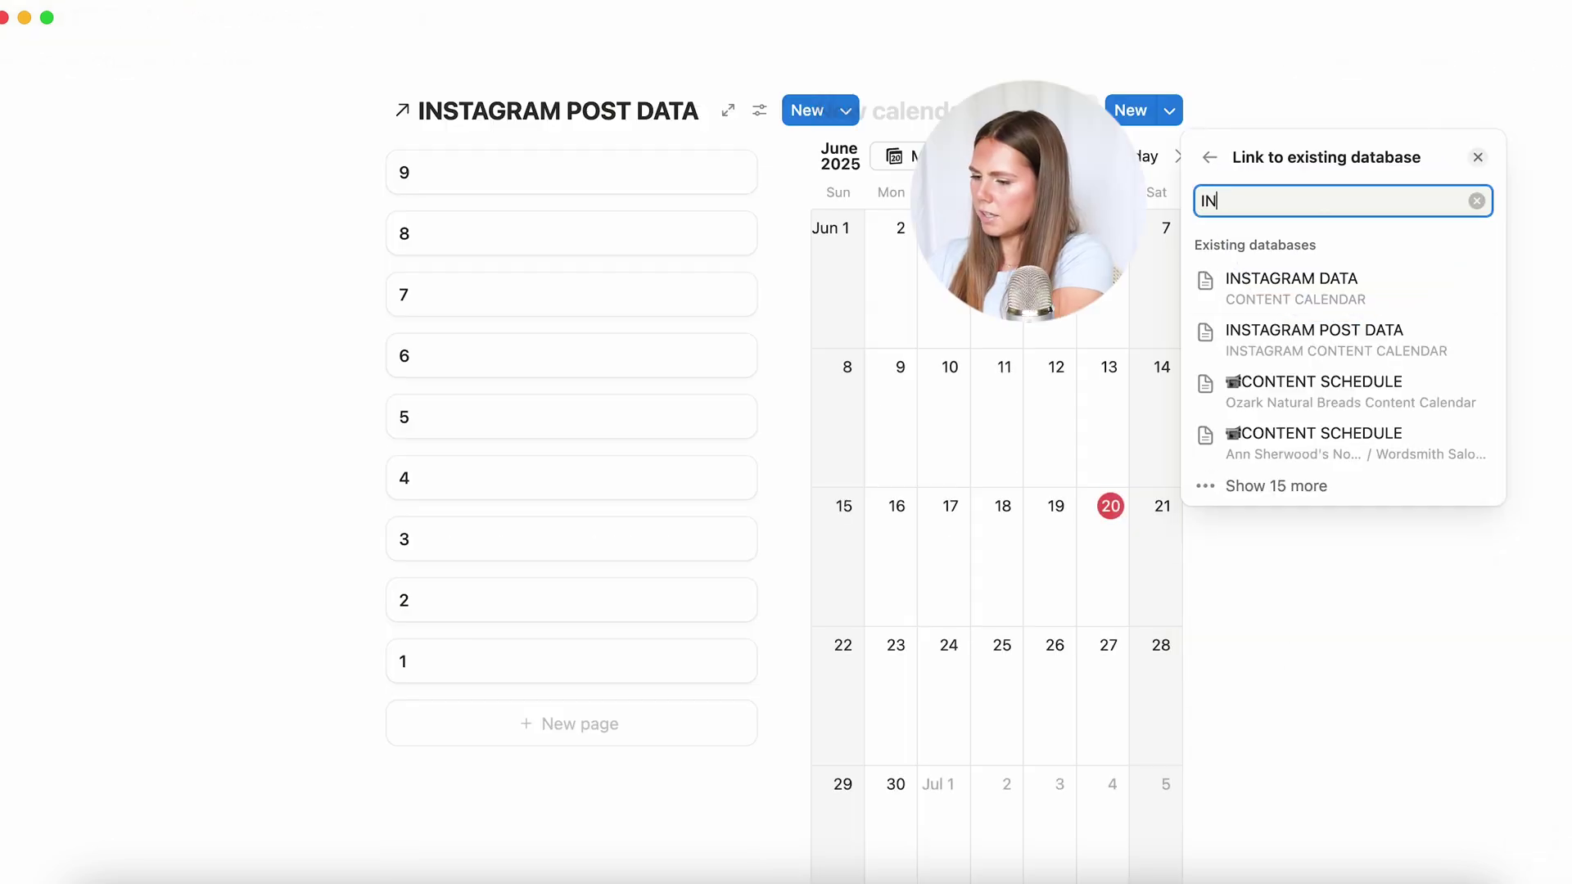
{"action": "left_click", "coordinate": [1351, 296]}
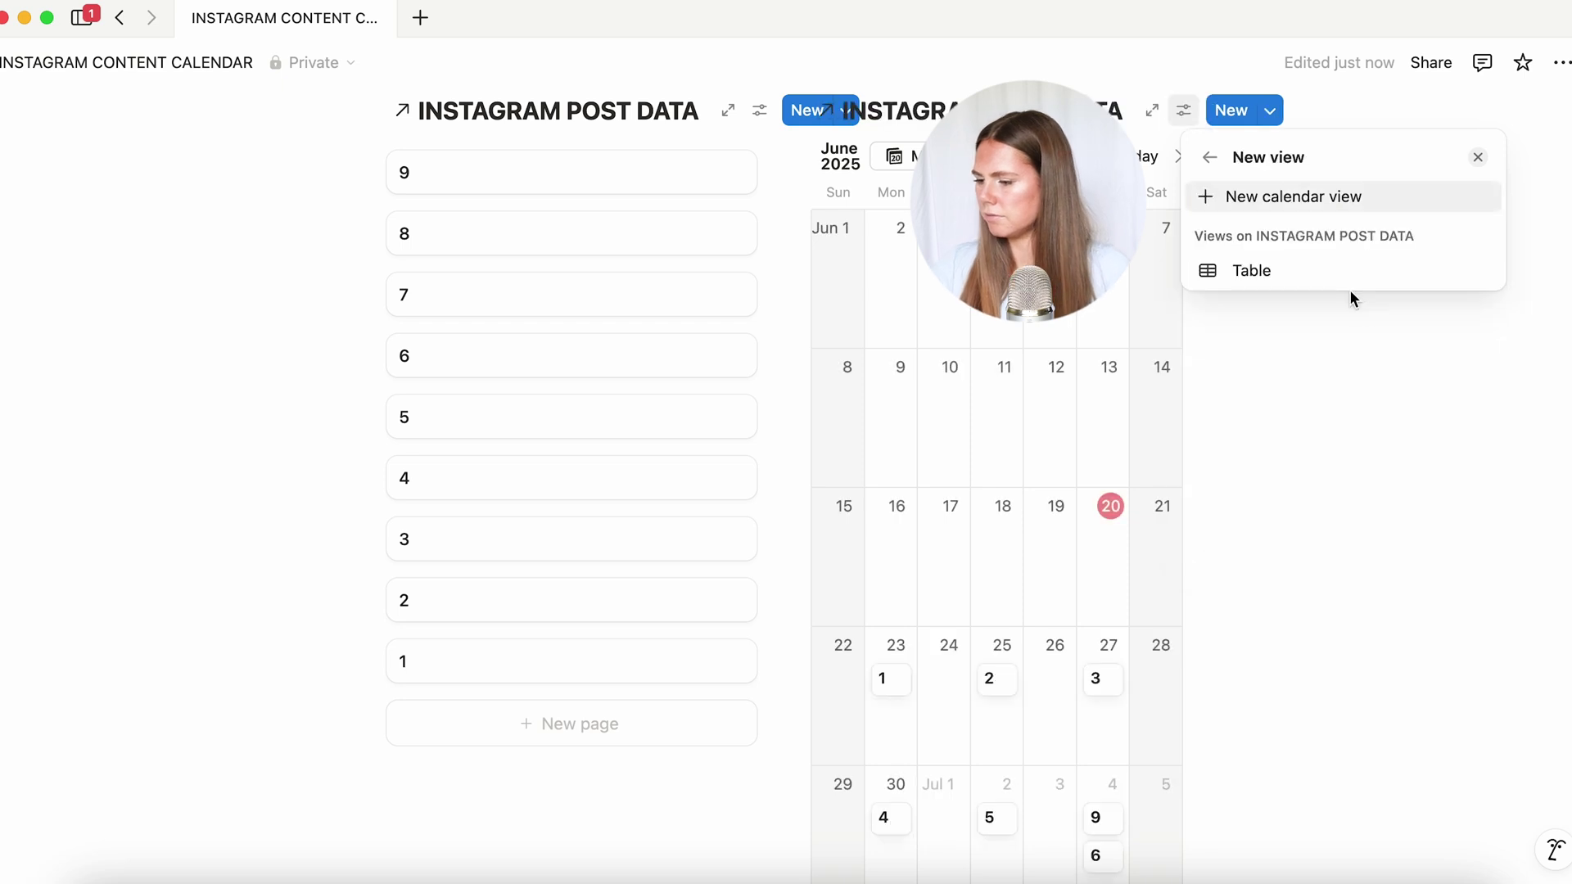
{"action": "left_click", "coordinate": [1324, 482]}
Narrow the gallery column slightly to give the calendar column more width
{"action": "scroll", "coordinate": [1250, 558], "scroll_direction": "up", "scroll_amount": 2}
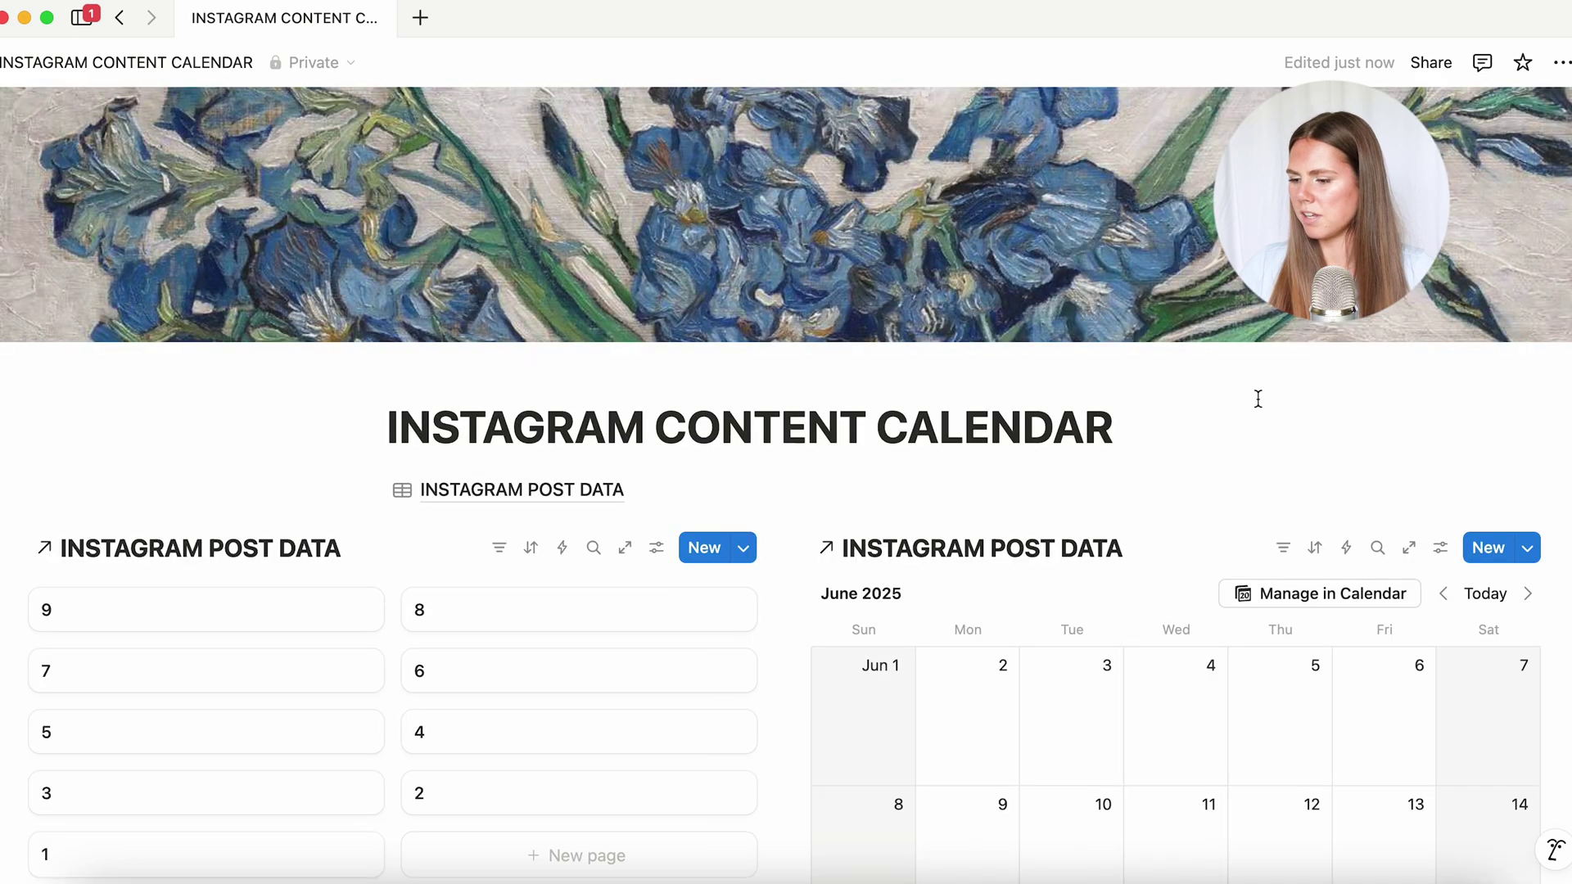
{"action": "scroll", "coordinate": [1408, 421], "scroll_direction": "down", "scroll_amount": 5}
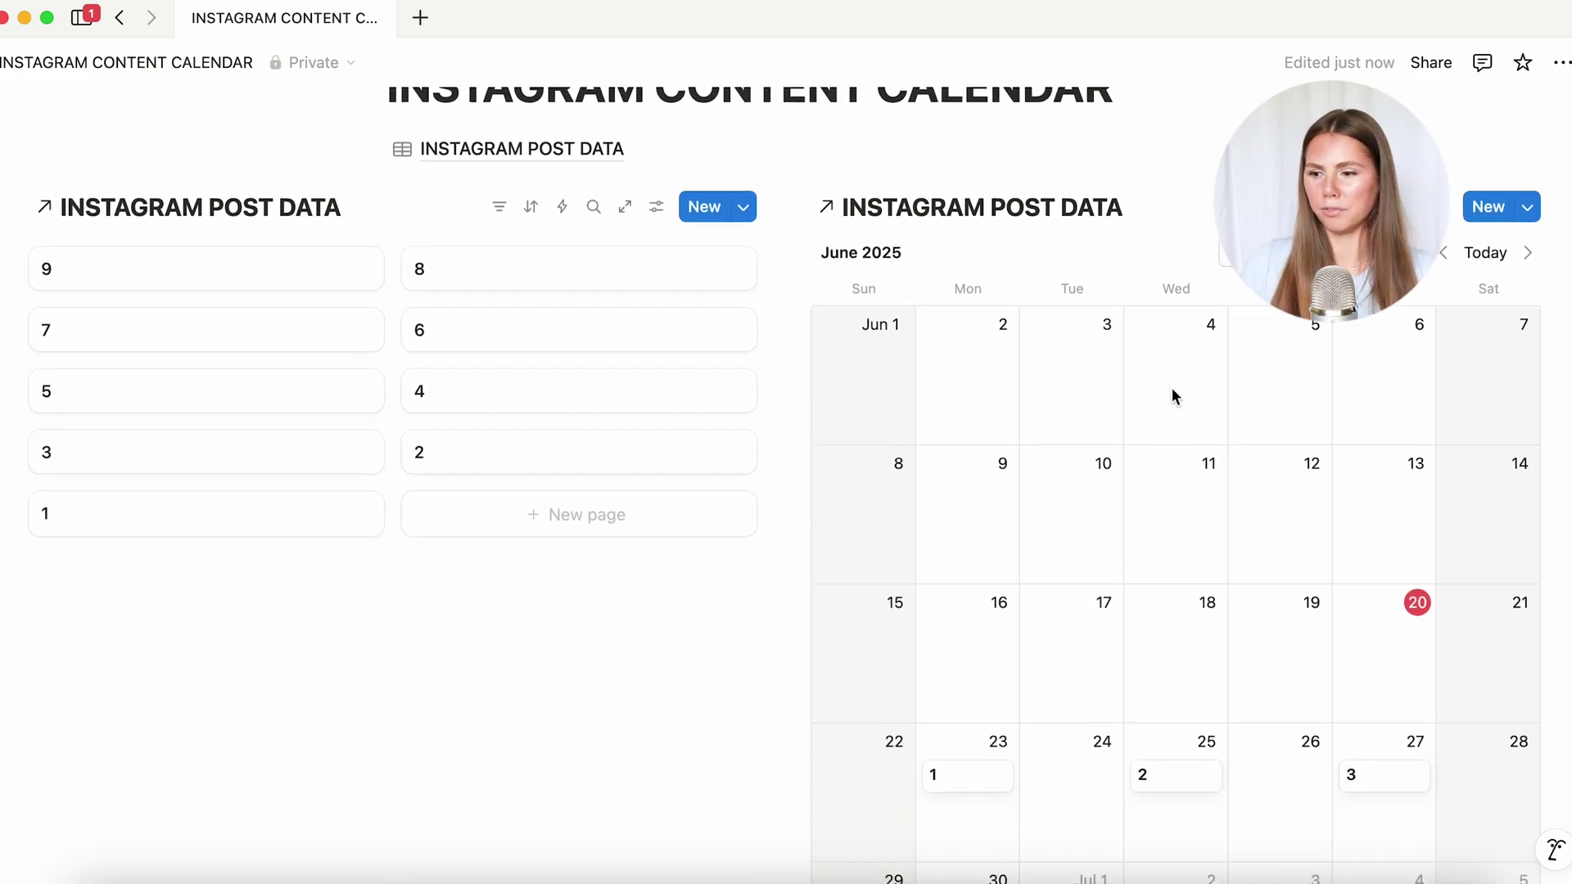
{"action": "left_click_drag", "start_coordinate": [783, 396], "coordinate": [698, 414]}
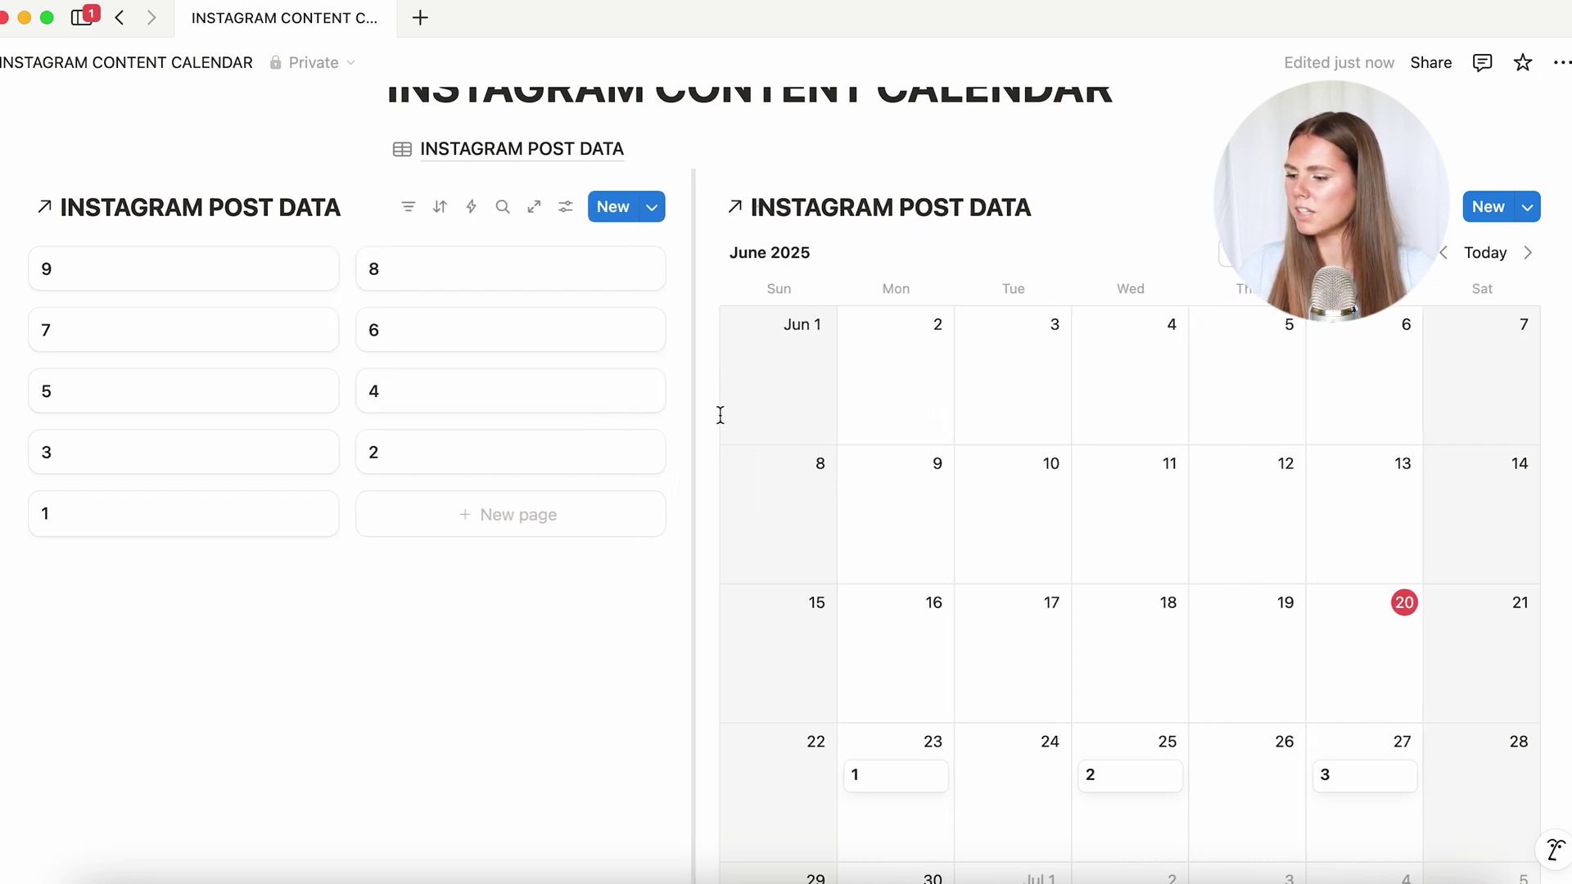
Move entry 9 to July 11 in the calendar's July 2025 month and return the calendar to the current month
{"action": "scroll", "coordinate": [1004, 510], "scroll_direction": "down", "scroll_amount": 3}
{"action": "scroll", "coordinate": [1004, 510], "scroll_direction": "up", "scroll_amount": 2}
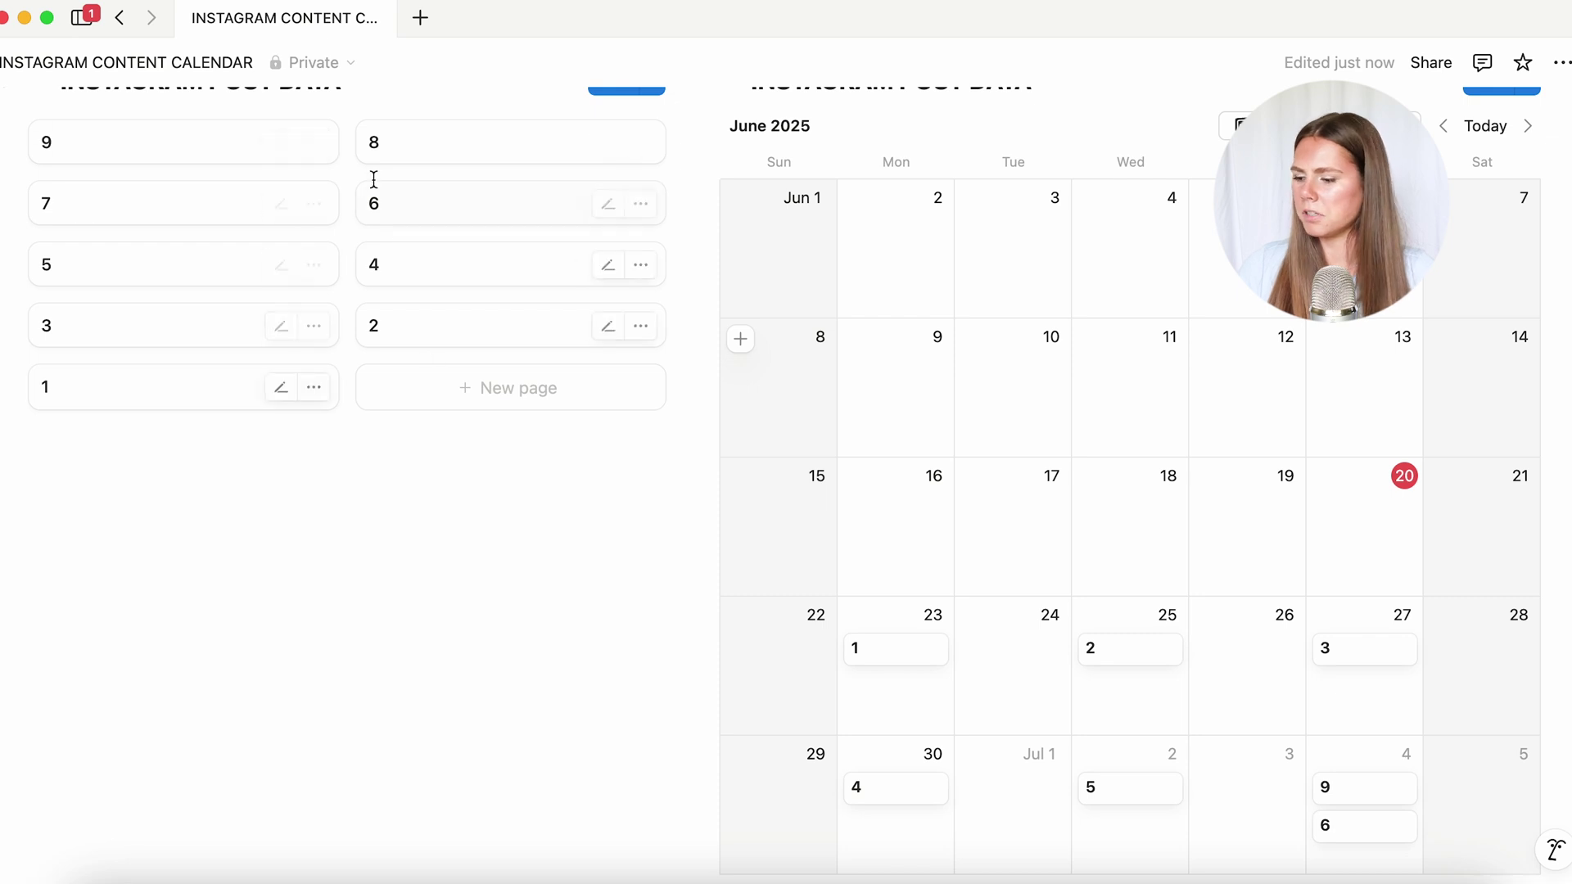
{"action": "scroll", "coordinate": [1189, 544], "scroll_direction": "up", "scroll_amount": 3}
{"action": "scroll", "coordinate": [1189, 543], "scroll_direction": "down", "scroll_amount": 3}
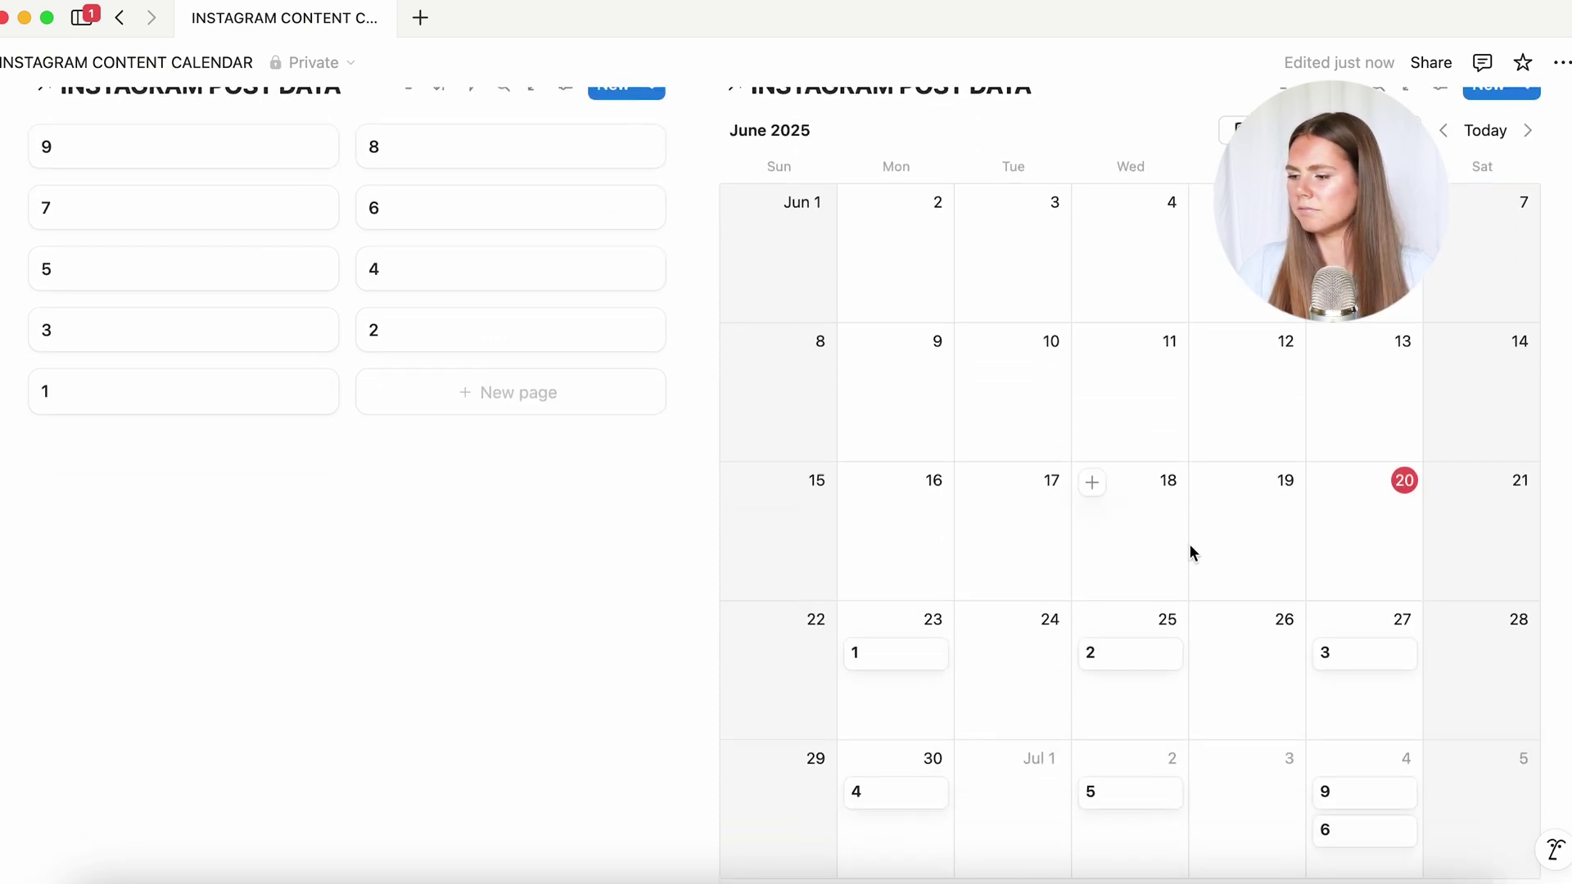
{"action": "scroll", "coordinate": [1189, 544], "scroll_direction": "up", "scroll_amount": 1}
{"action": "scroll", "coordinate": [1189, 544], "scroll_direction": "down", "scroll_amount": 4}
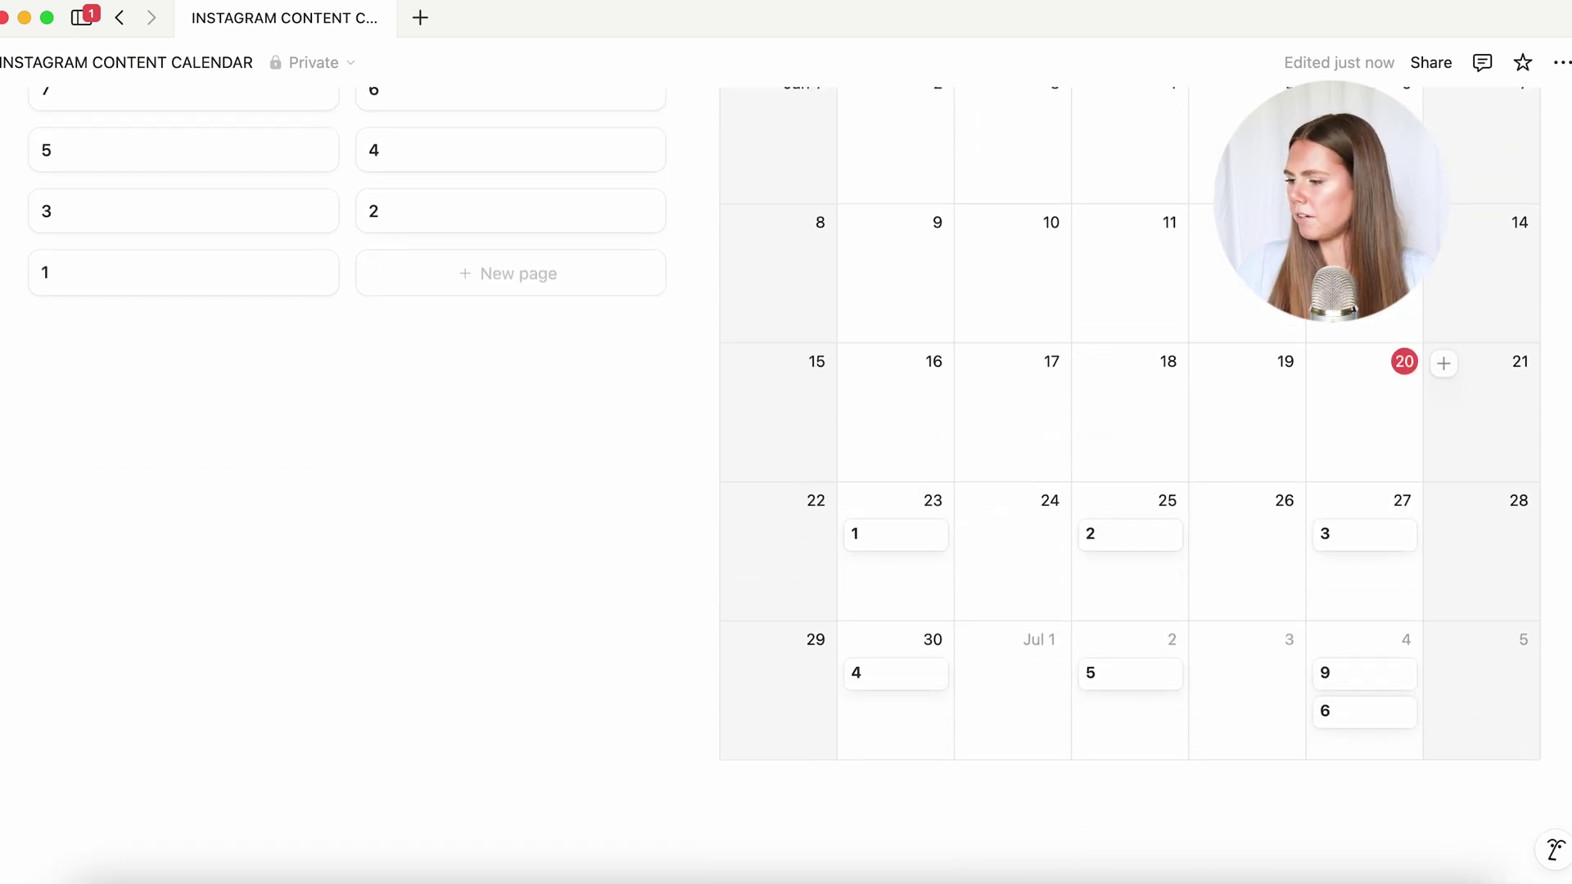
{"action": "scroll", "coordinate": [1525, 204], "scroll_direction": "up", "scroll_amount": 3}
{"action": "left_click", "coordinate": [1528, 132]}
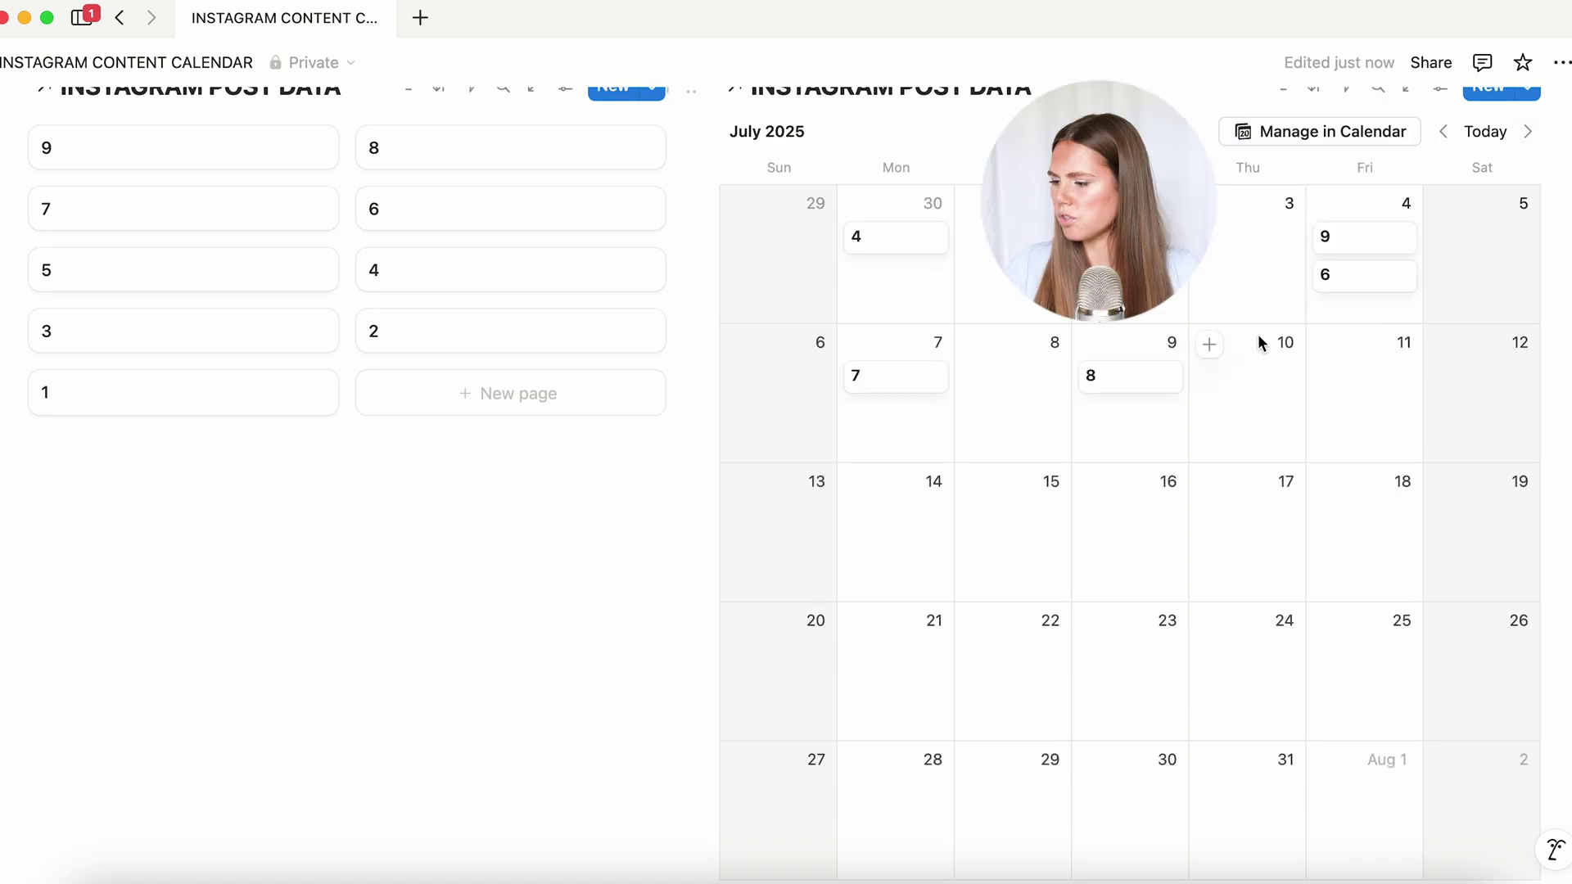
{"action": "scroll", "coordinate": [1258, 335], "scroll_direction": "up", "scroll_amount": 1}
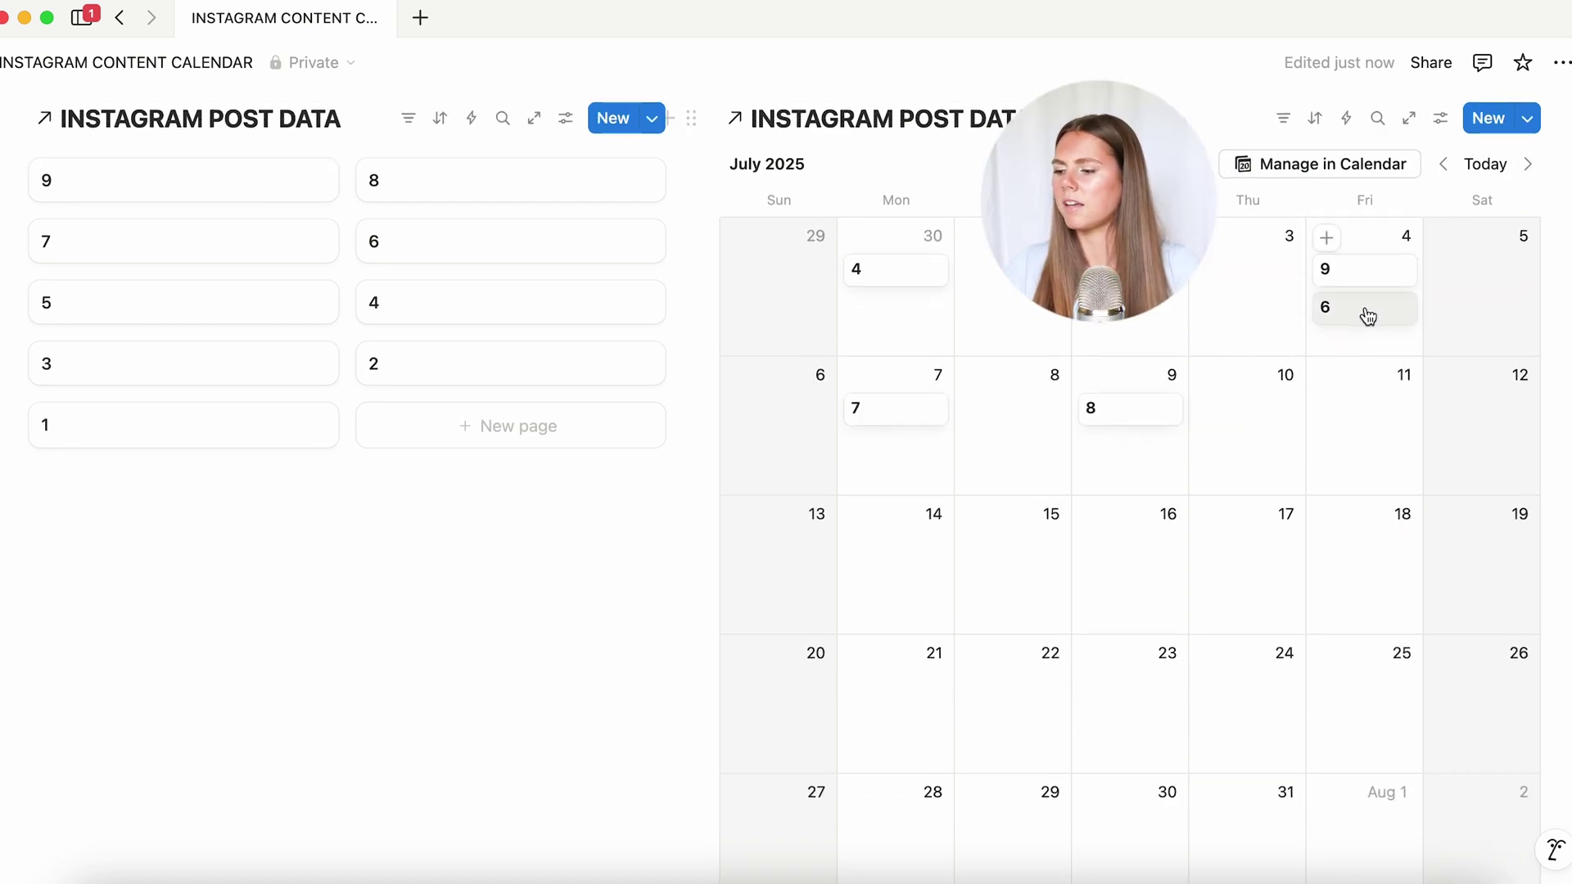
{"action": "left_click_drag", "start_coordinate": [1372, 283], "coordinate": [1367, 426]}
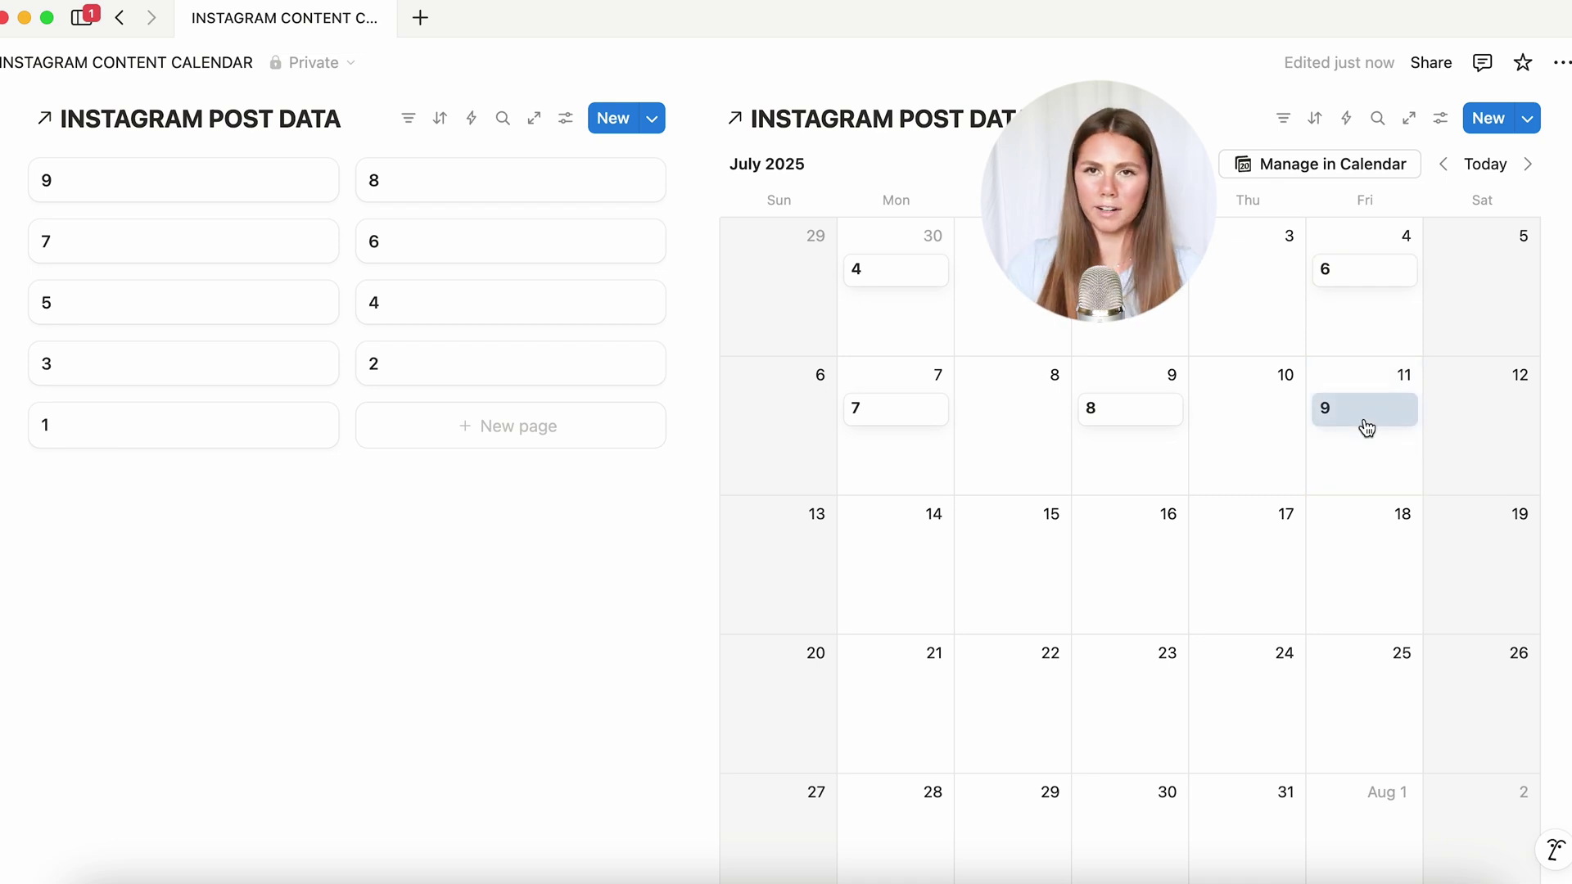
{"action": "left_click", "coordinate": [1486, 164]}
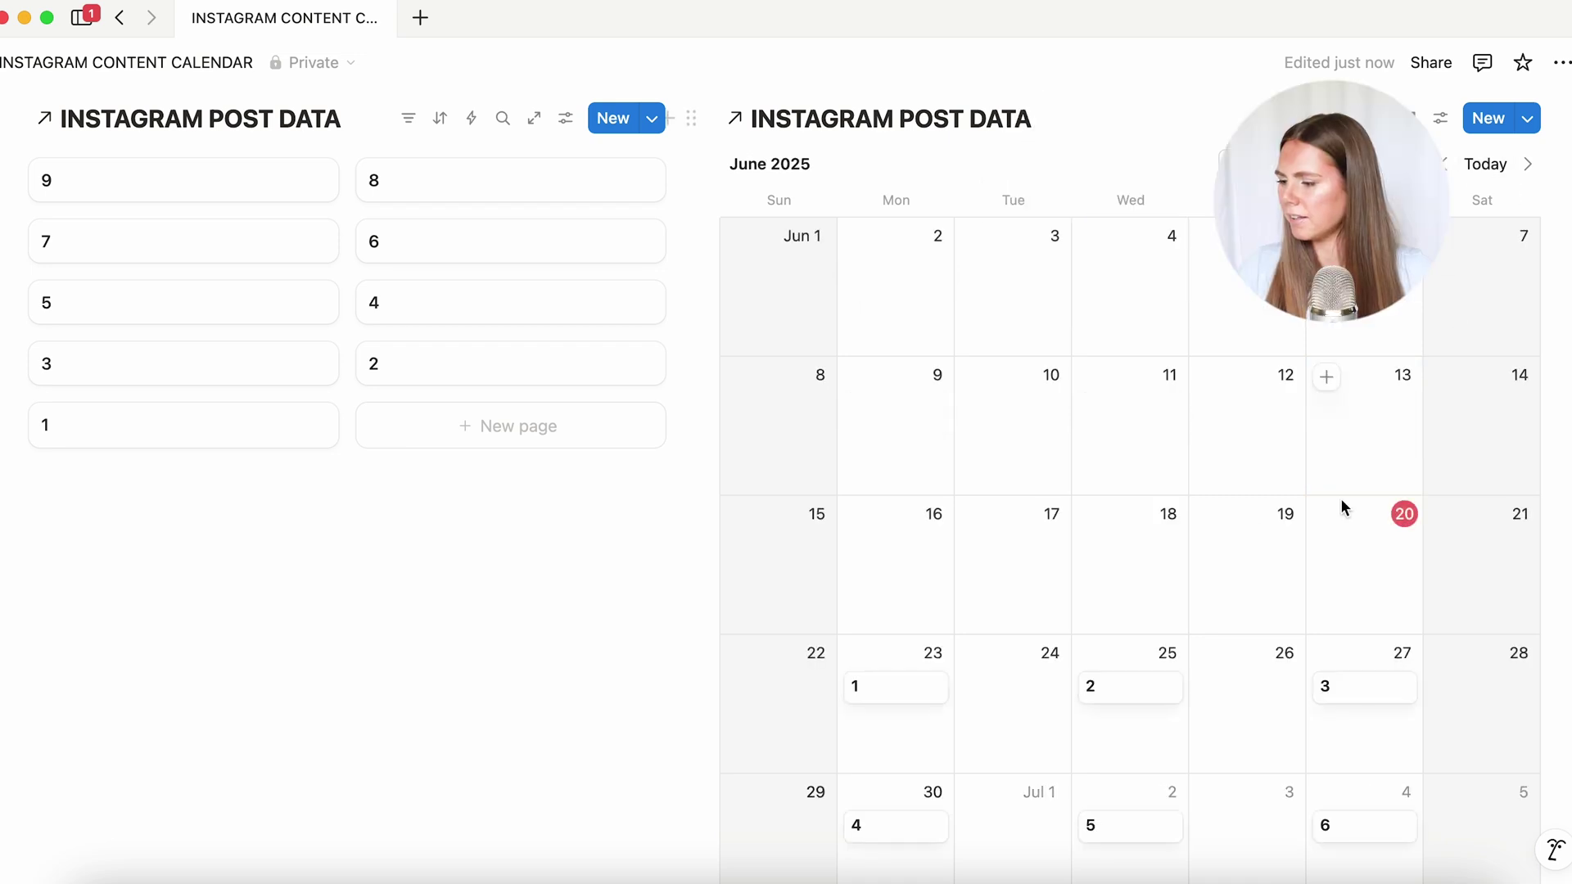
Hide the database title in the gallery view's layout settings
{"action": "scroll", "coordinate": [1186, 519], "scroll_direction": "down", "scroll_amount": 3}
{"action": "scroll", "coordinate": [1187, 516], "scroll_direction": "up", "scroll_amount": 4}
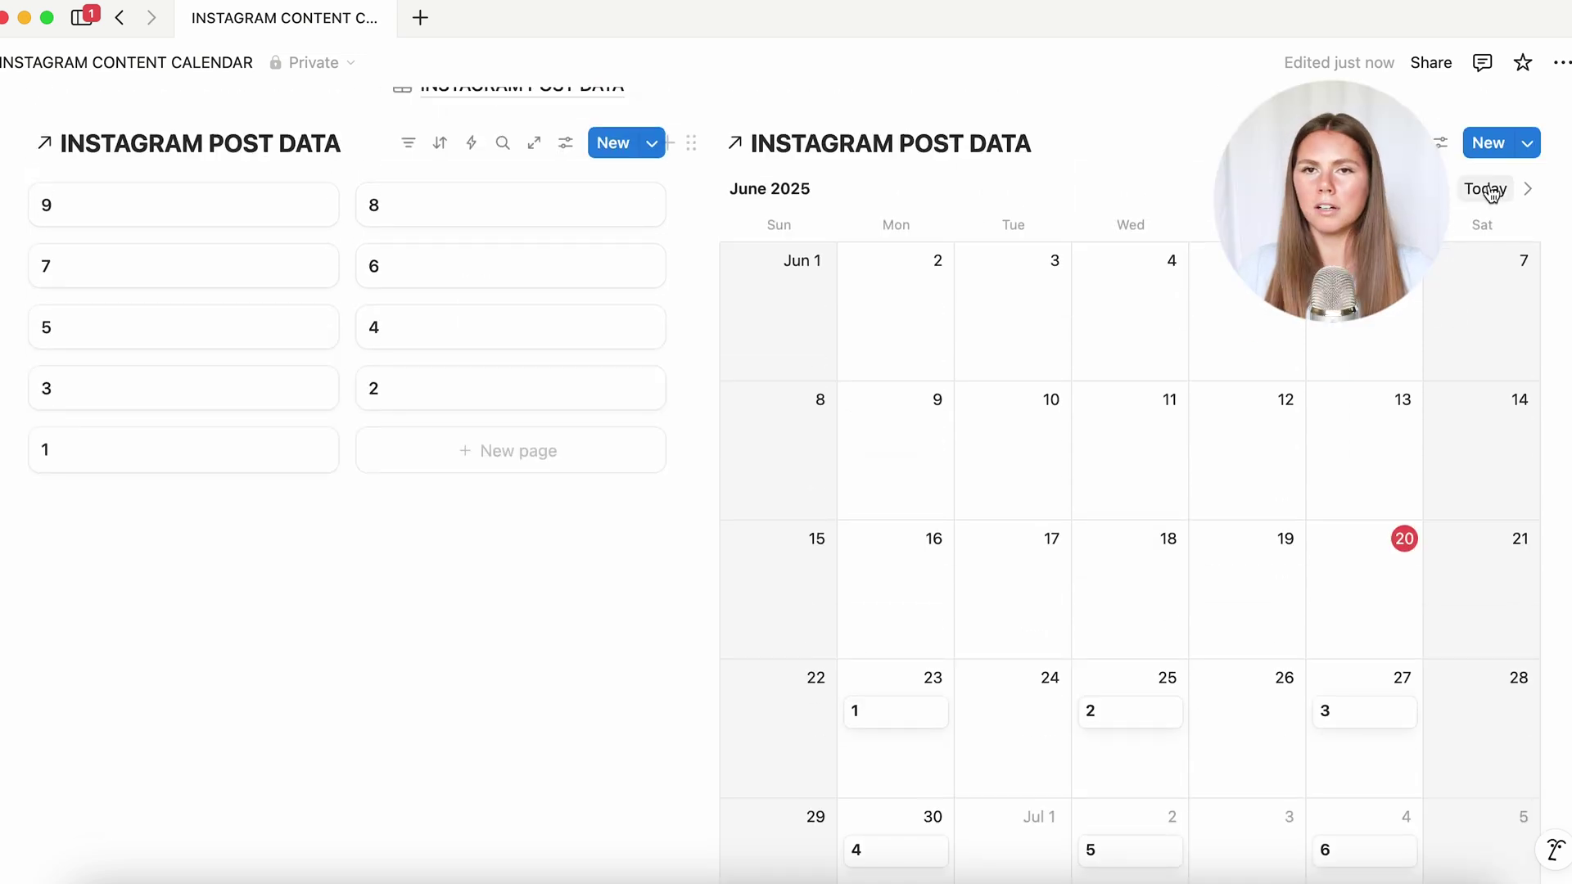
{"action": "scroll", "coordinate": [784, 539], "scroll_direction": "up", "scroll_amount": 3}
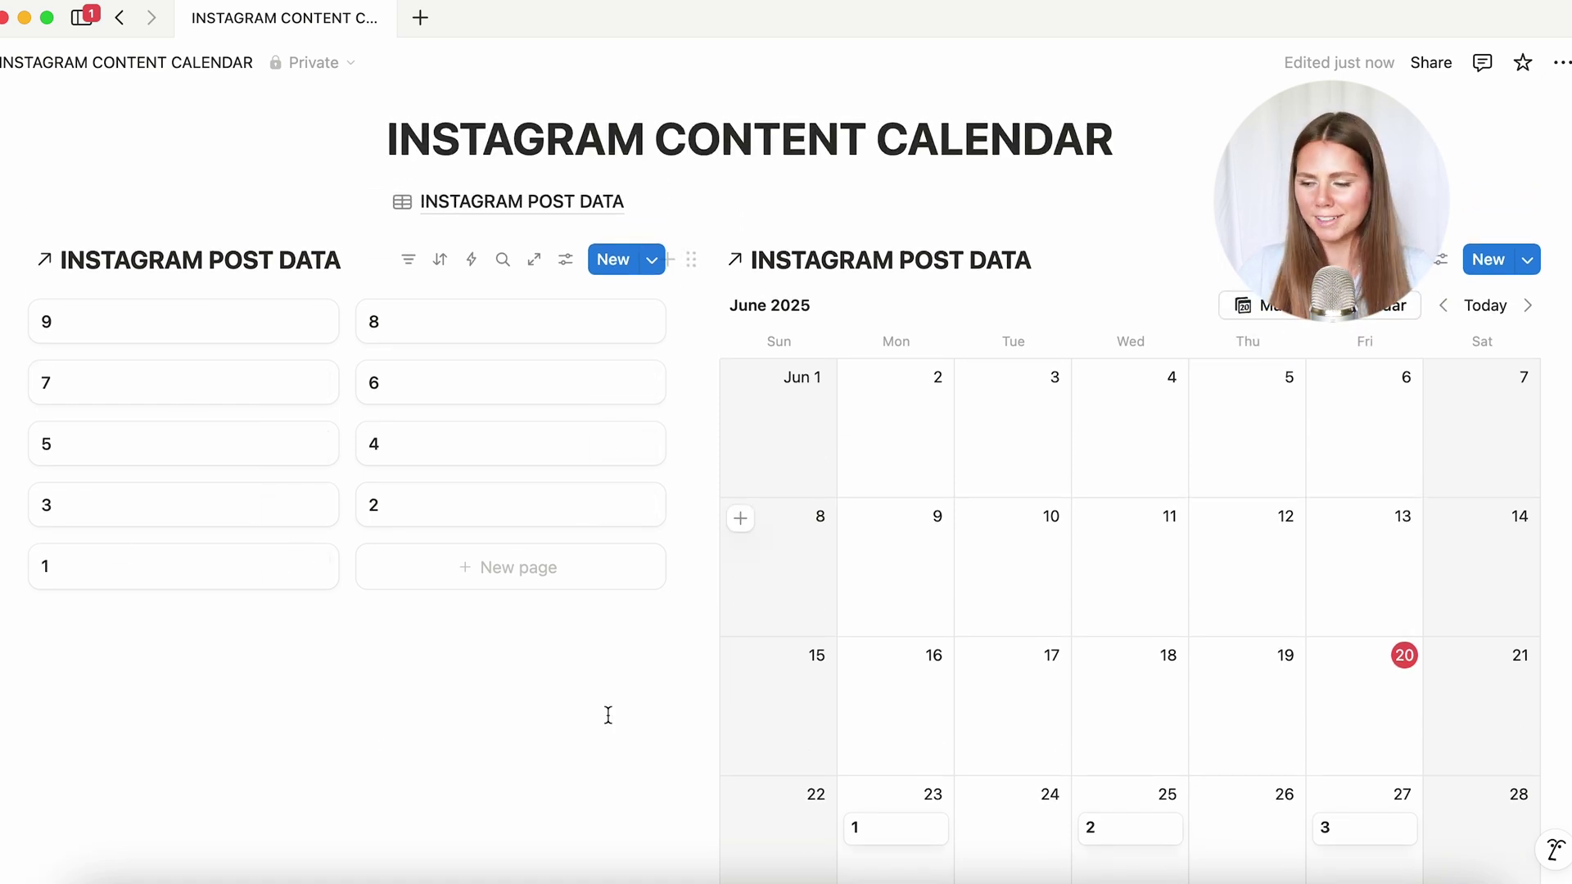
{"action": "left_click", "coordinate": [567, 267]}
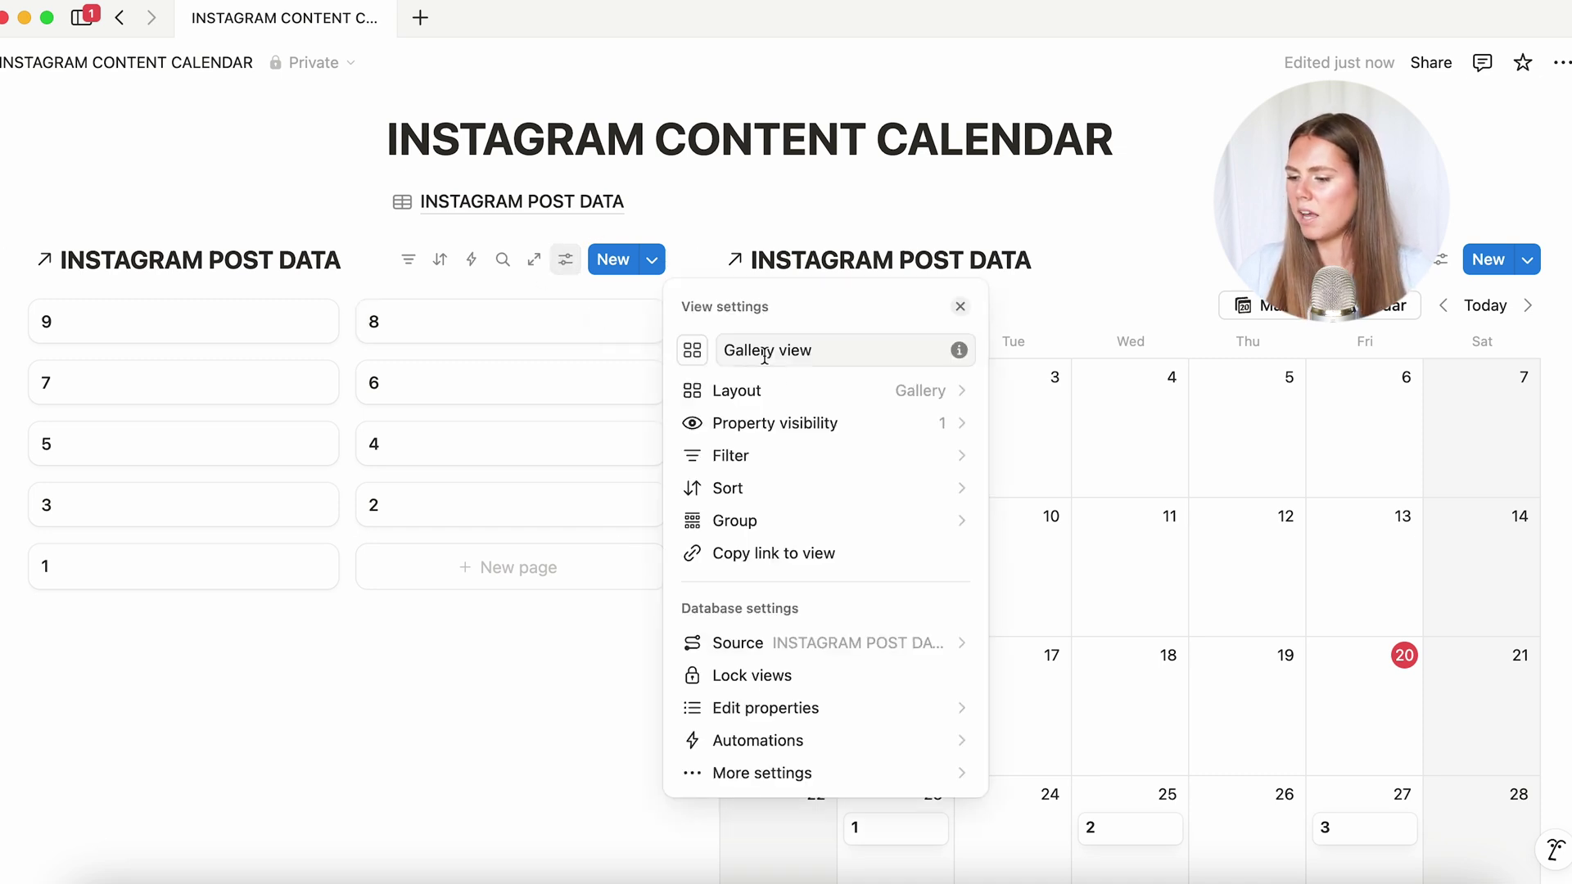
{"action": "left_click", "coordinate": [797, 395]}
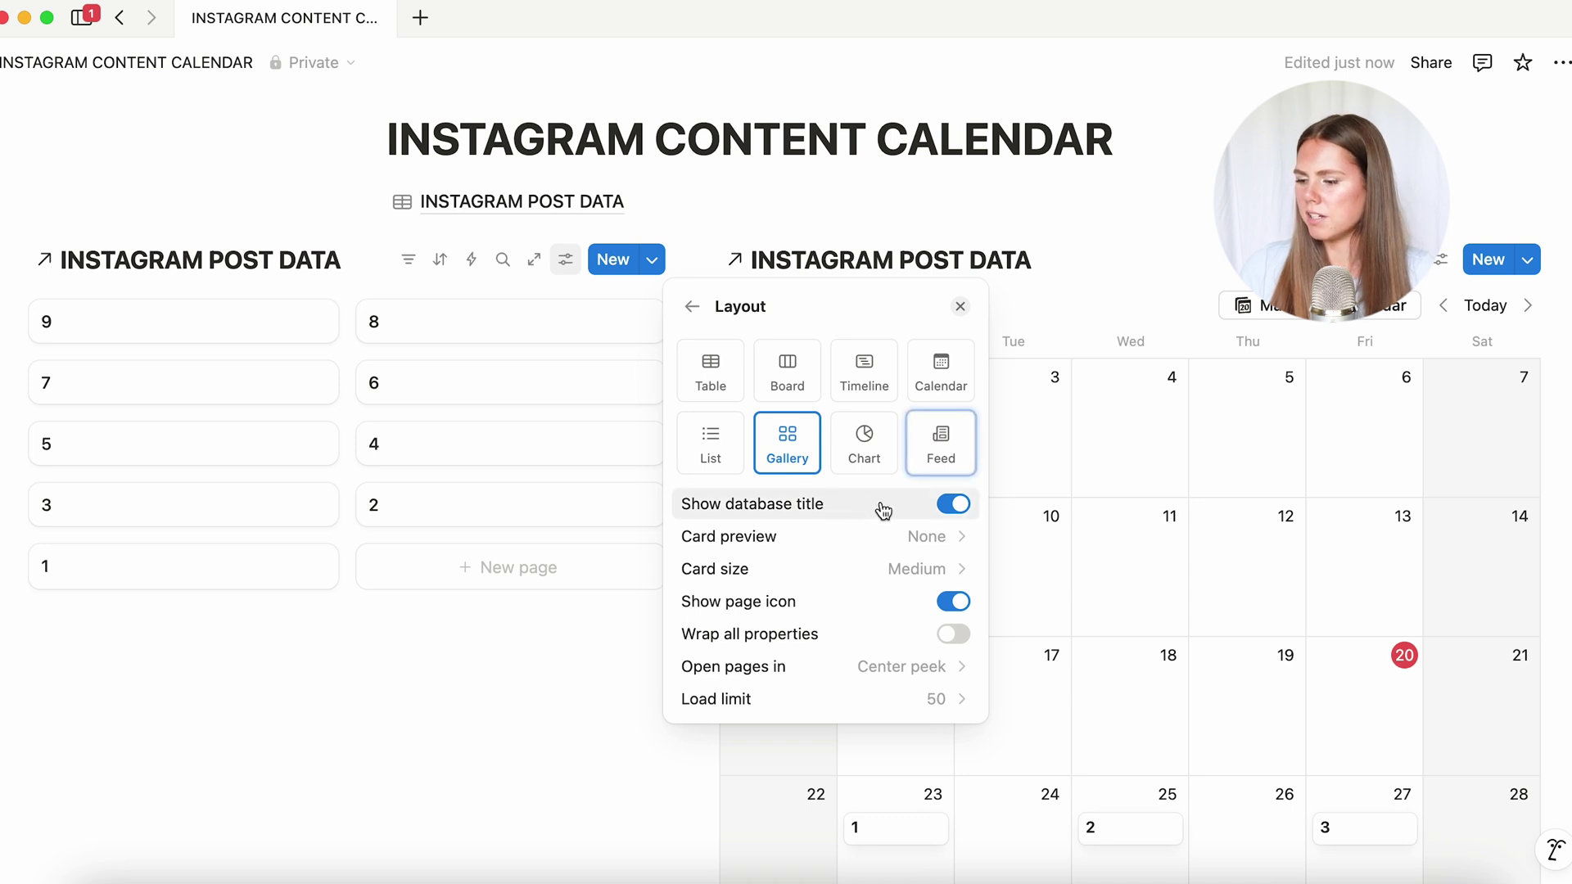
{"action": "left_click", "coordinate": [955, 505]}
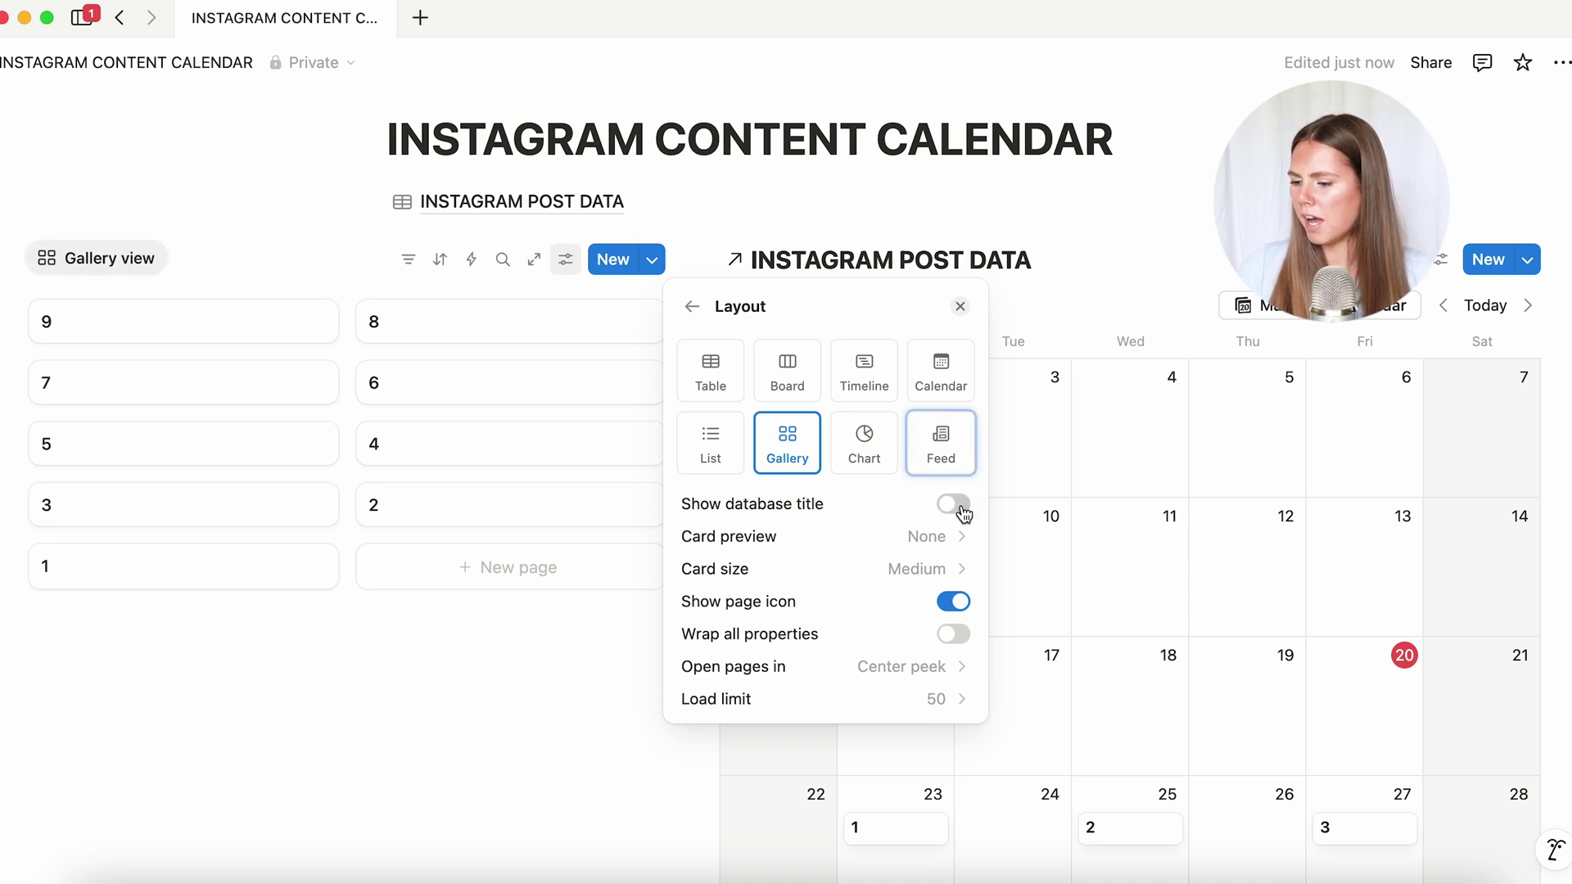
Set the gallery's card preview to Thumbnails and its card size to Small
{"action": "left_click", "coordinate": [860, 543]}
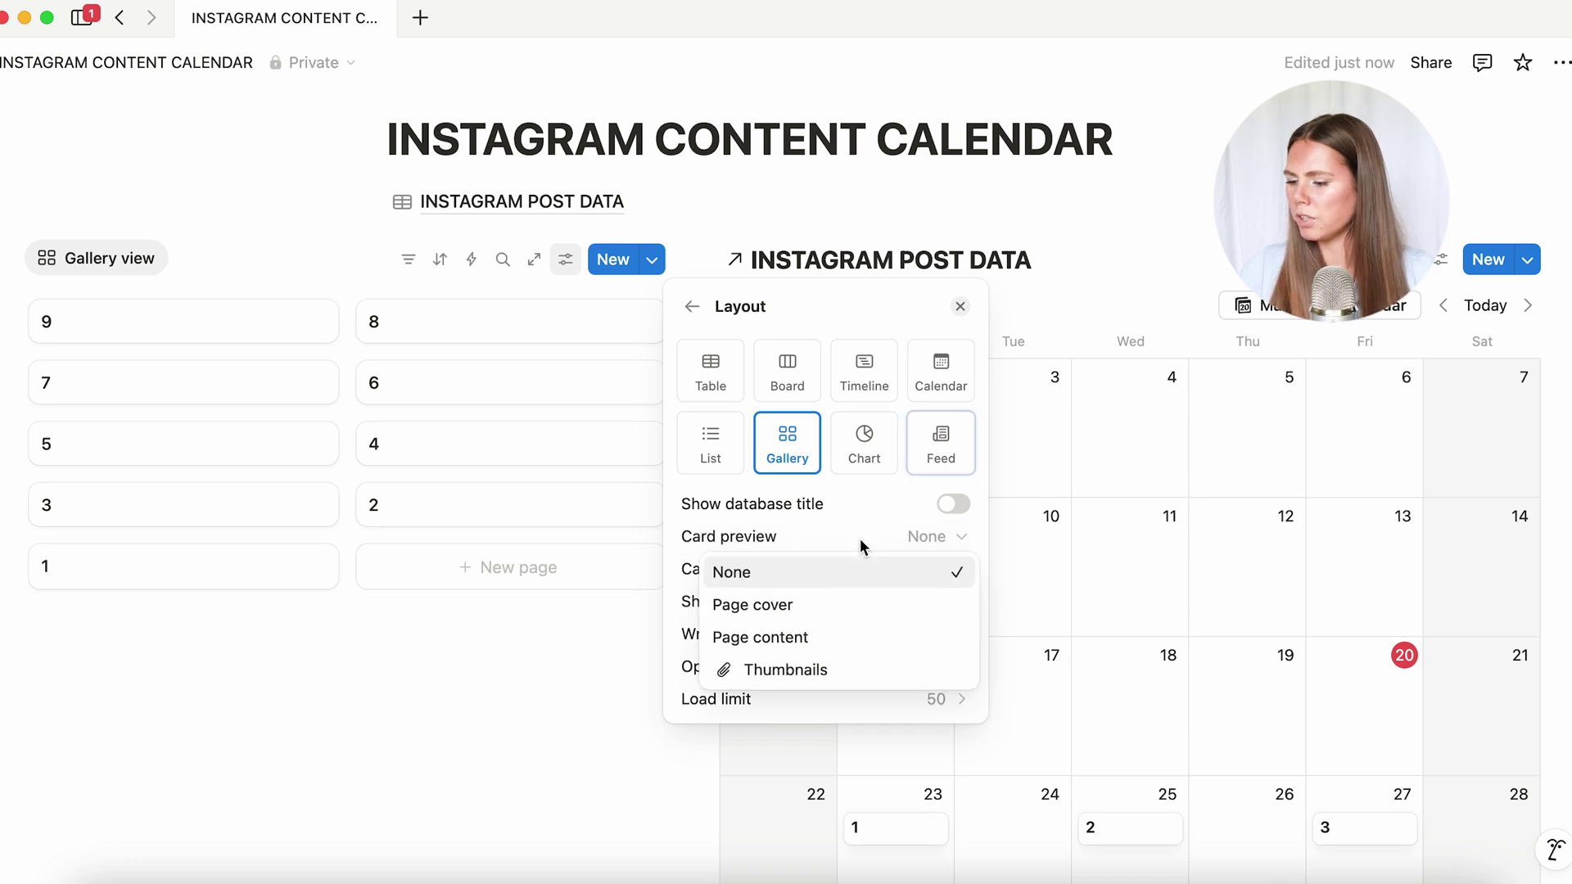
{"action": "left_click", "coordinate": [786, 669]}
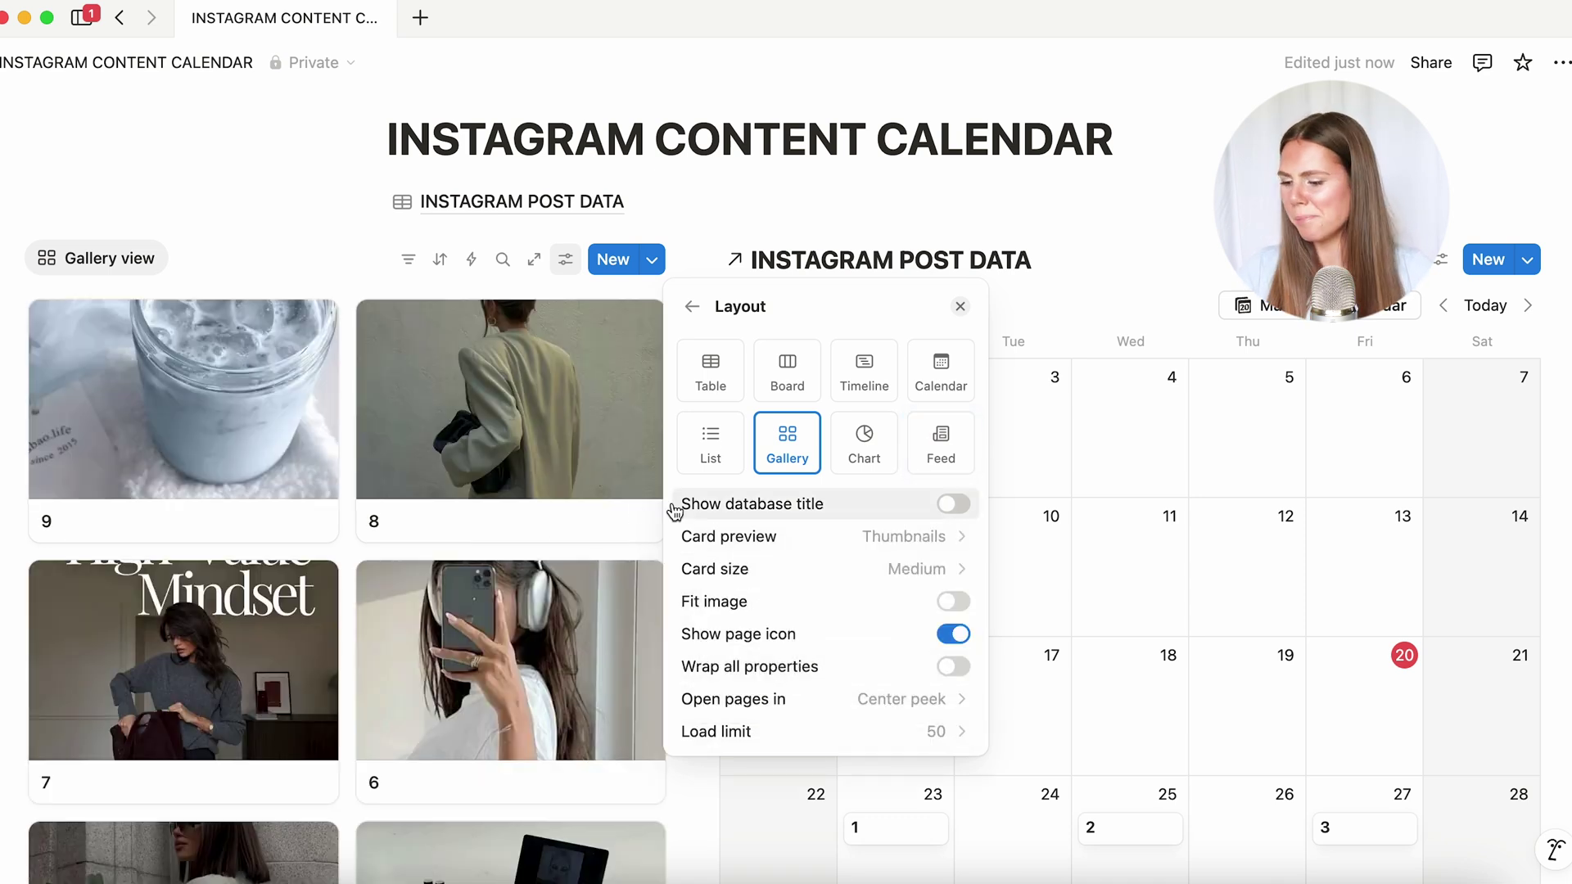
{"action": "left_click", "coordinate": [891, 573]}
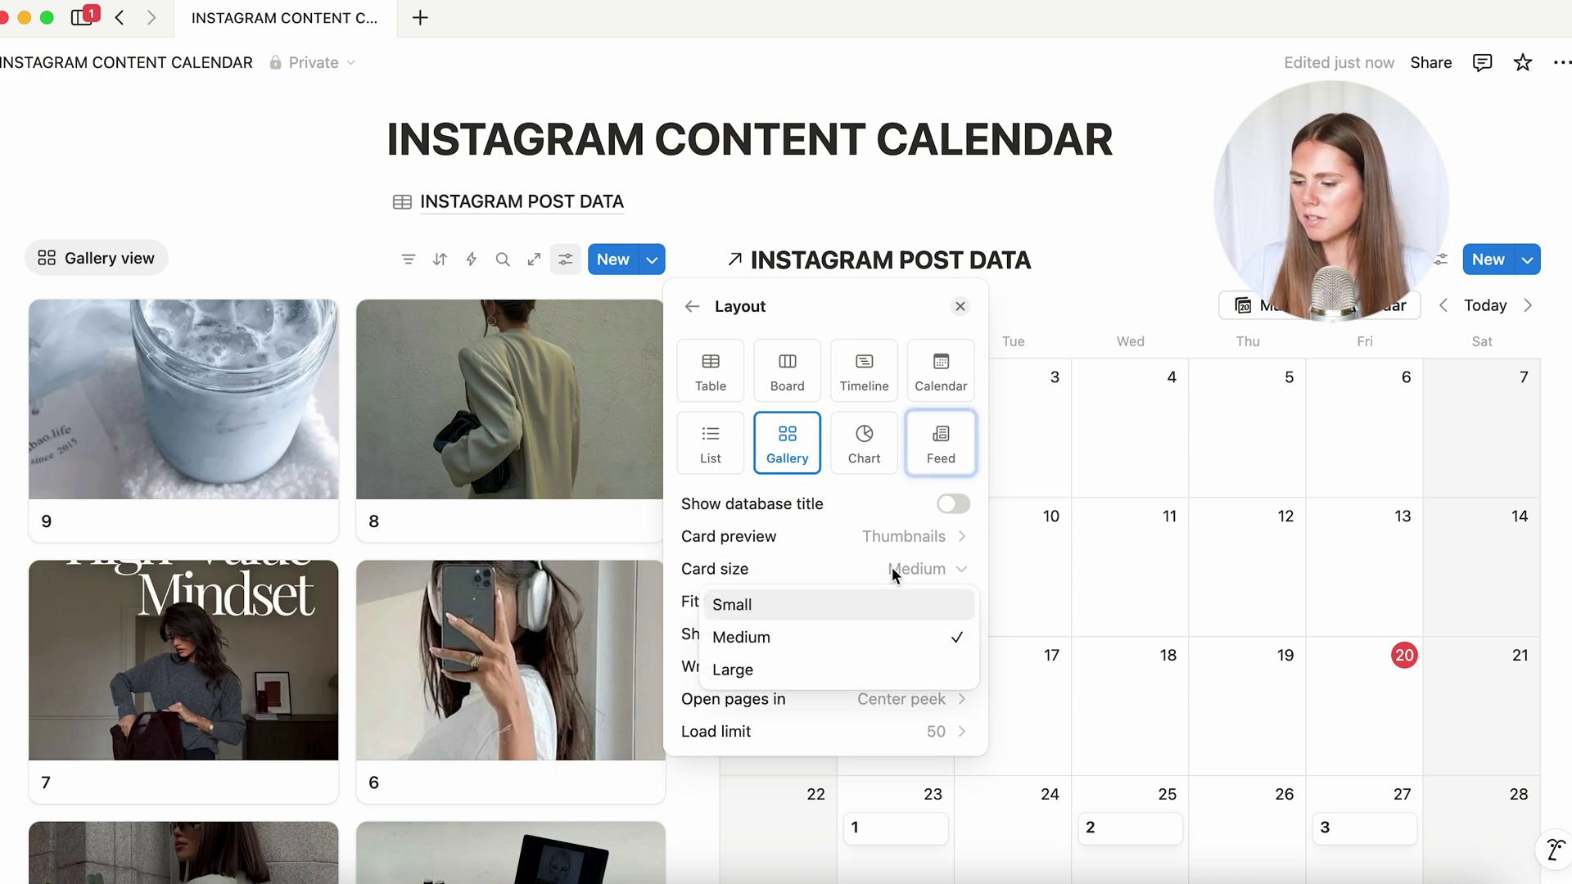
{"action": "left_click", "coordinate": [877, 608]}
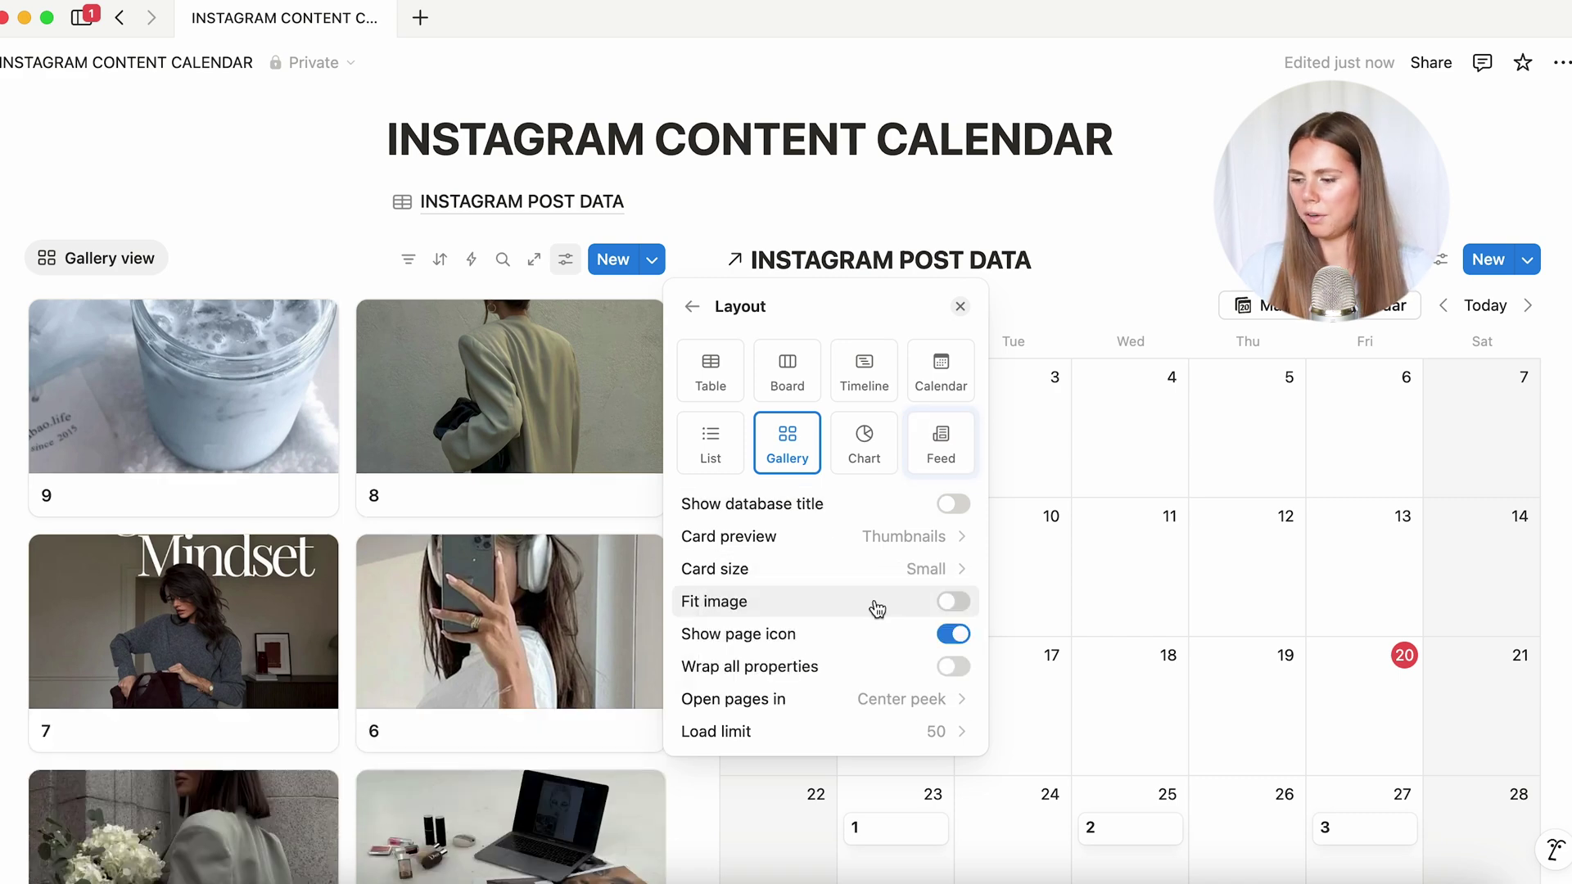
{"action": "left_click", "coordinate": [750, 235]}
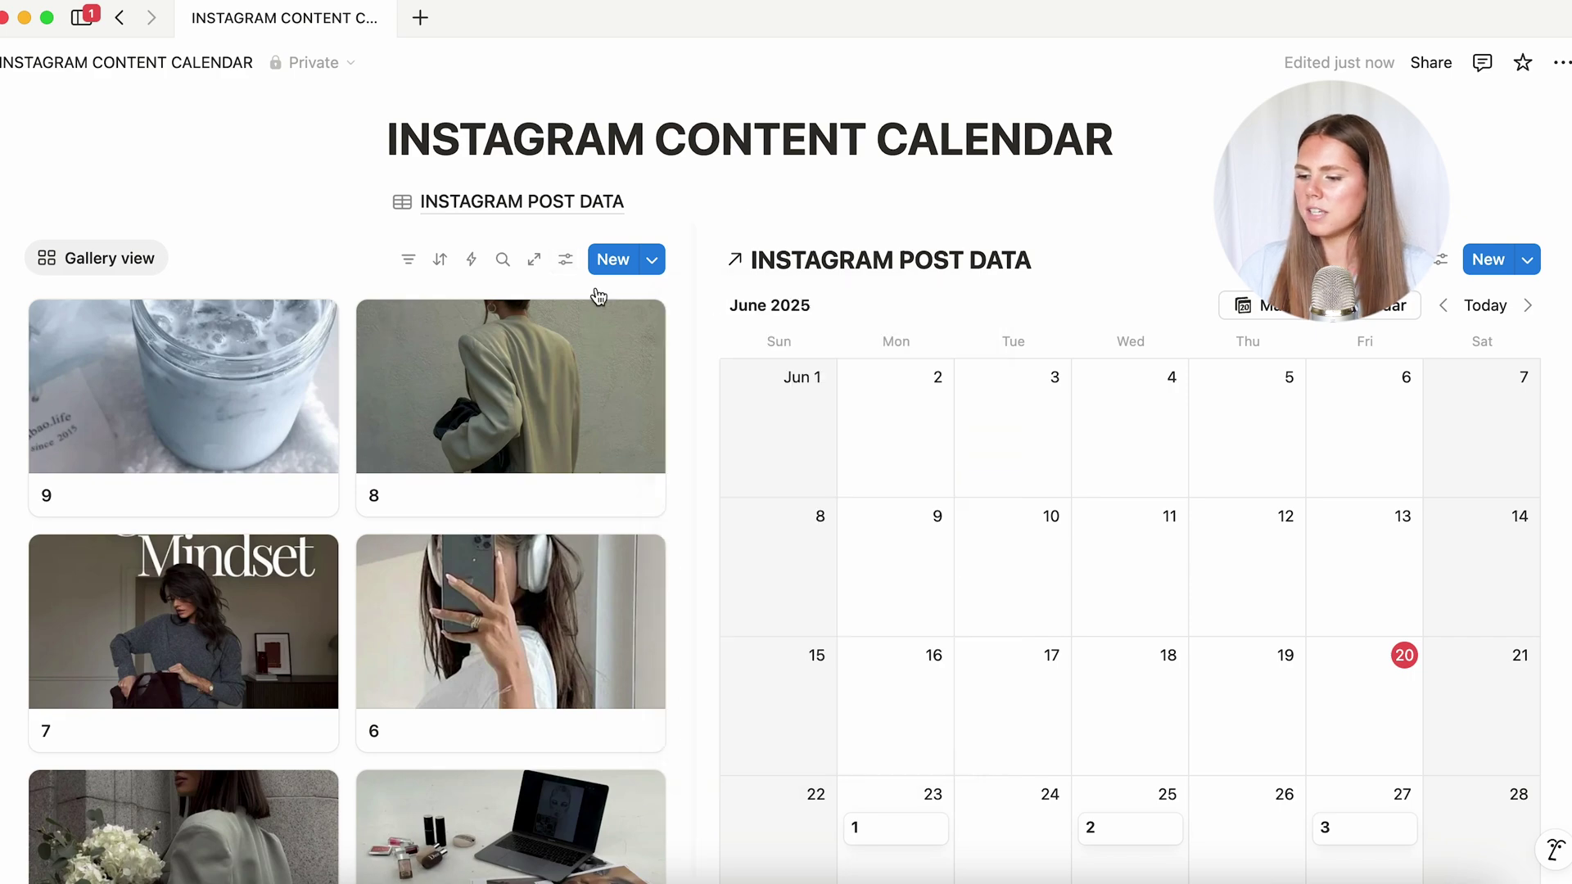
Widen the gallery column so the gallery fits three cards per row beside the calendar
{"action": "scroll", "coordinate": [374, 525], "scroll_direction": "down", "scroll_amount": 5}
{"action": "scroll", "coordinate": [375, 531], "scroll_direction": "up", "scroll_amount": 7}
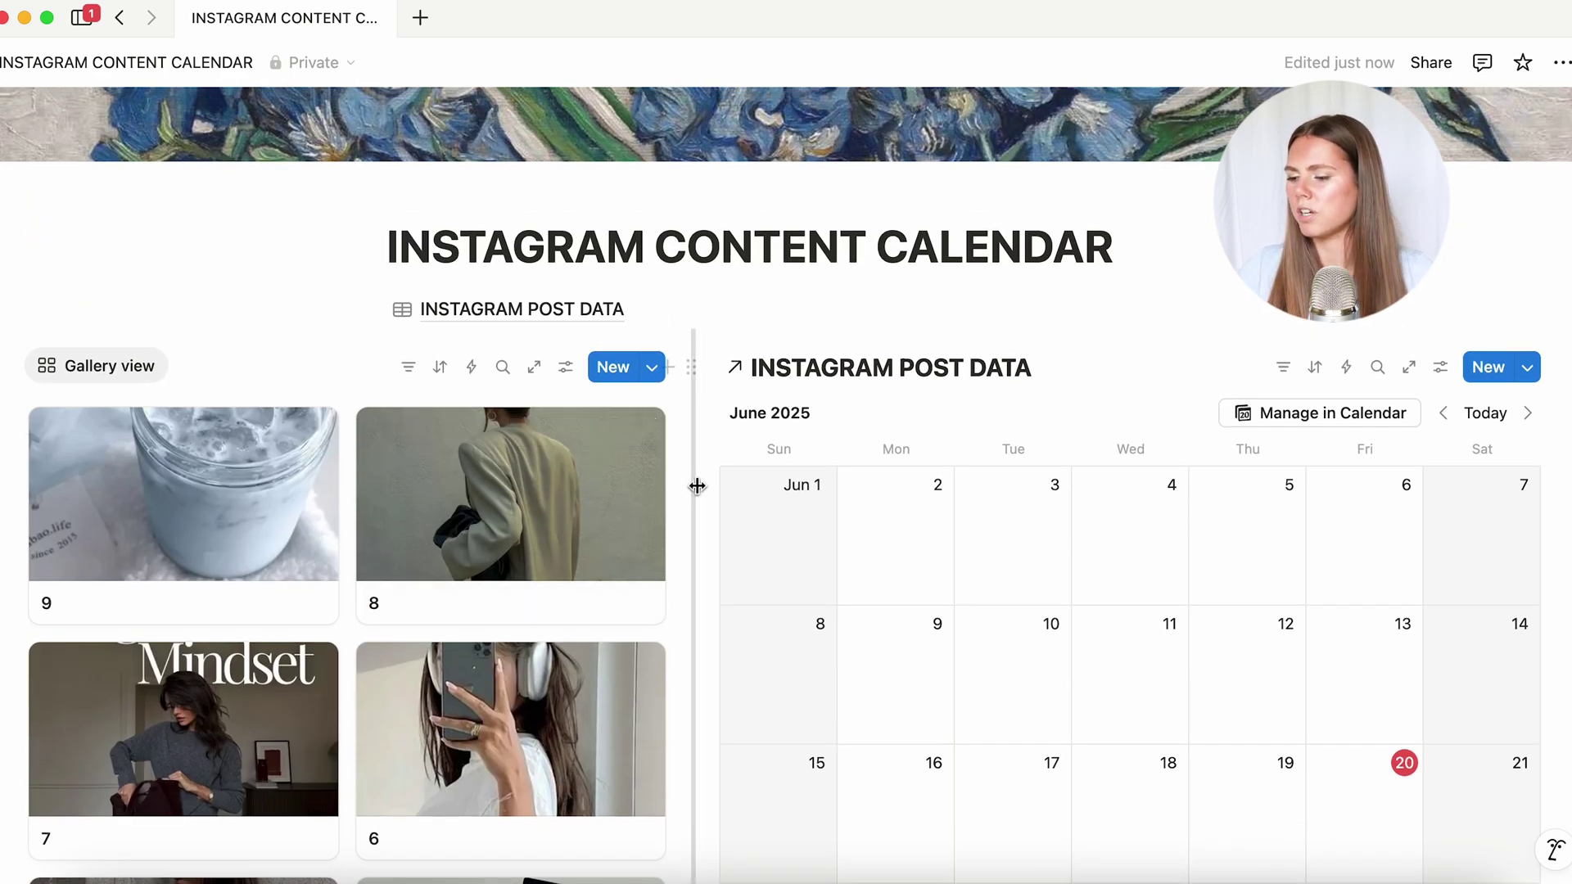
{"action": "left_click_drag", "start_coordinate": [727, 501], "coordinate": [817, 501]}
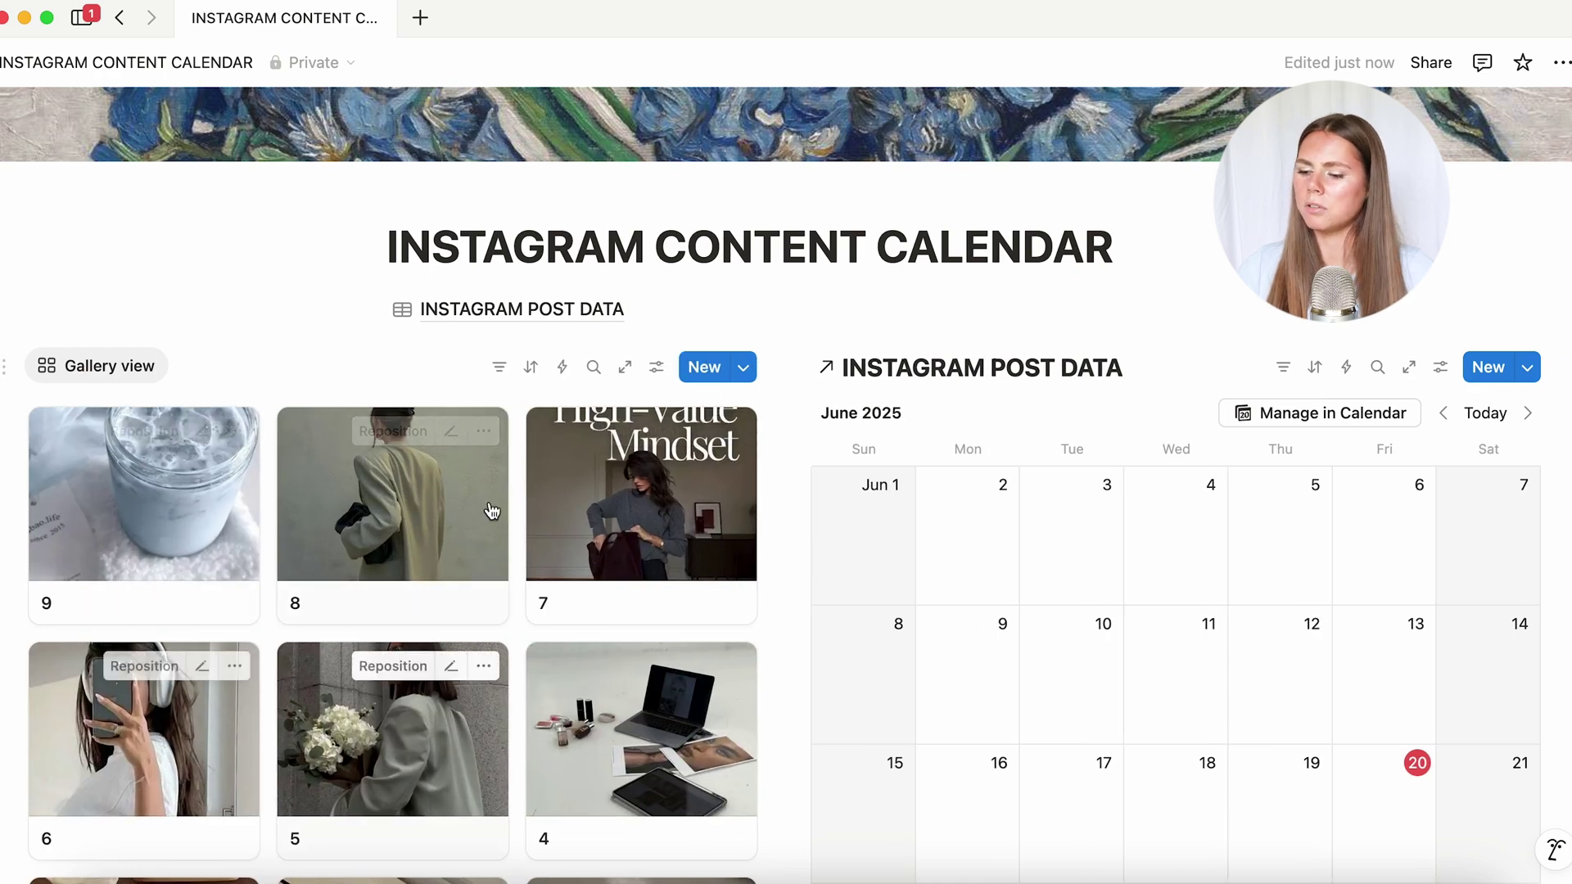
{"action": "scroll", "coordinate": [381, 575], "scroll_direction": "down", "scroll_amount": 4}
{"action": "scroll", "coordinate": [381, 575], "scroll_direction": "up", "scroll_amount": 3}
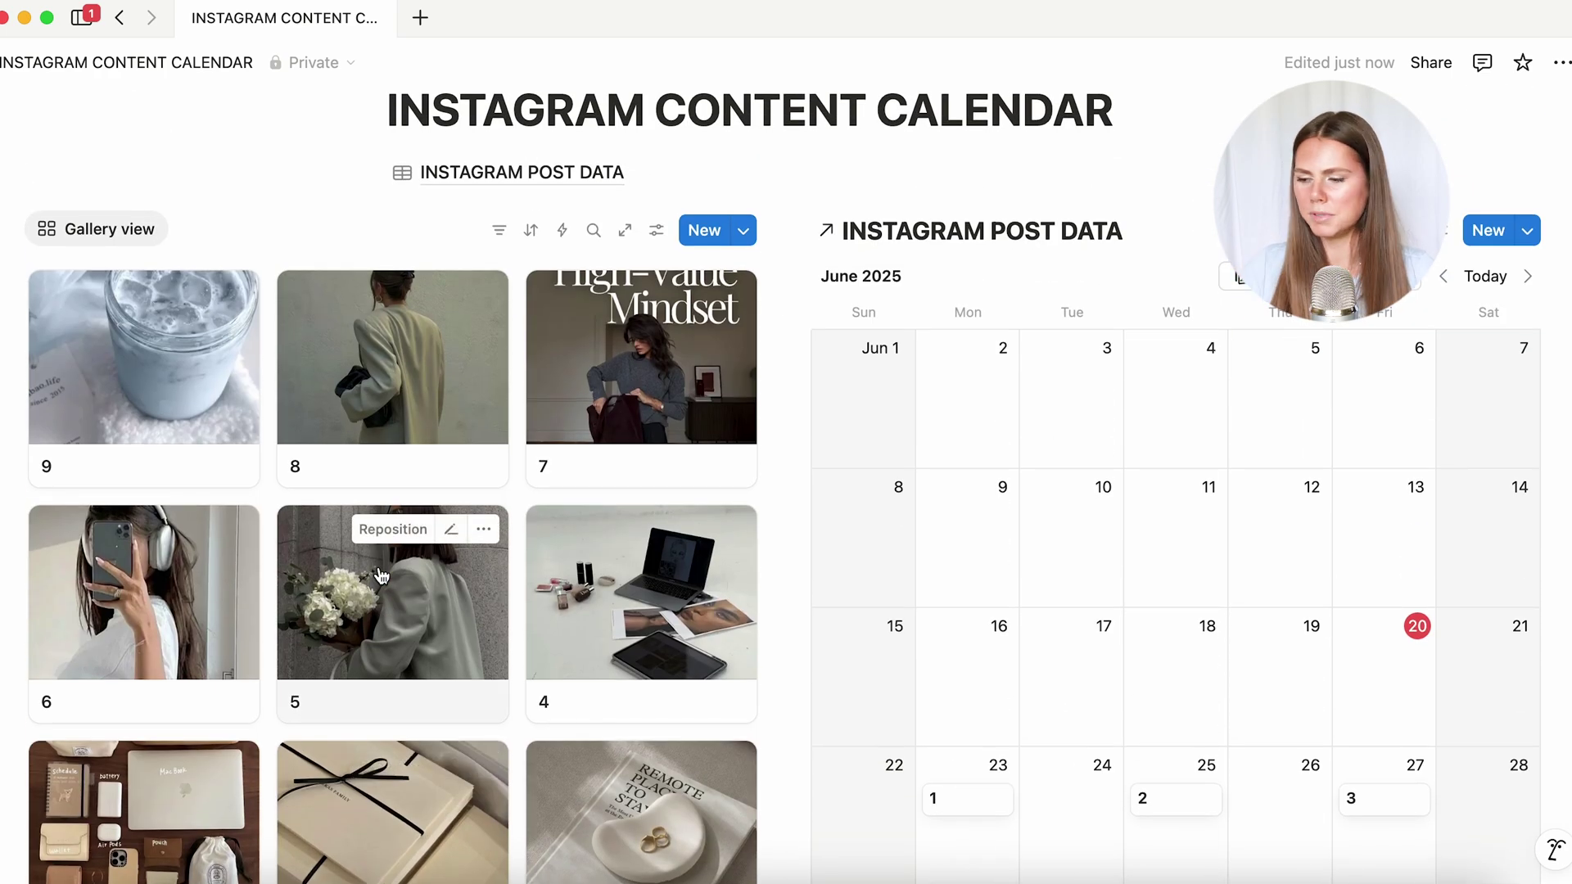
Try Fit image on the gallery cards, turn it back off, and set the gallery's load limit to 10
{"action": "left_click", "coordinate": [656, 230]}
{"action": "left_click", "coordinate": [883, 361]}
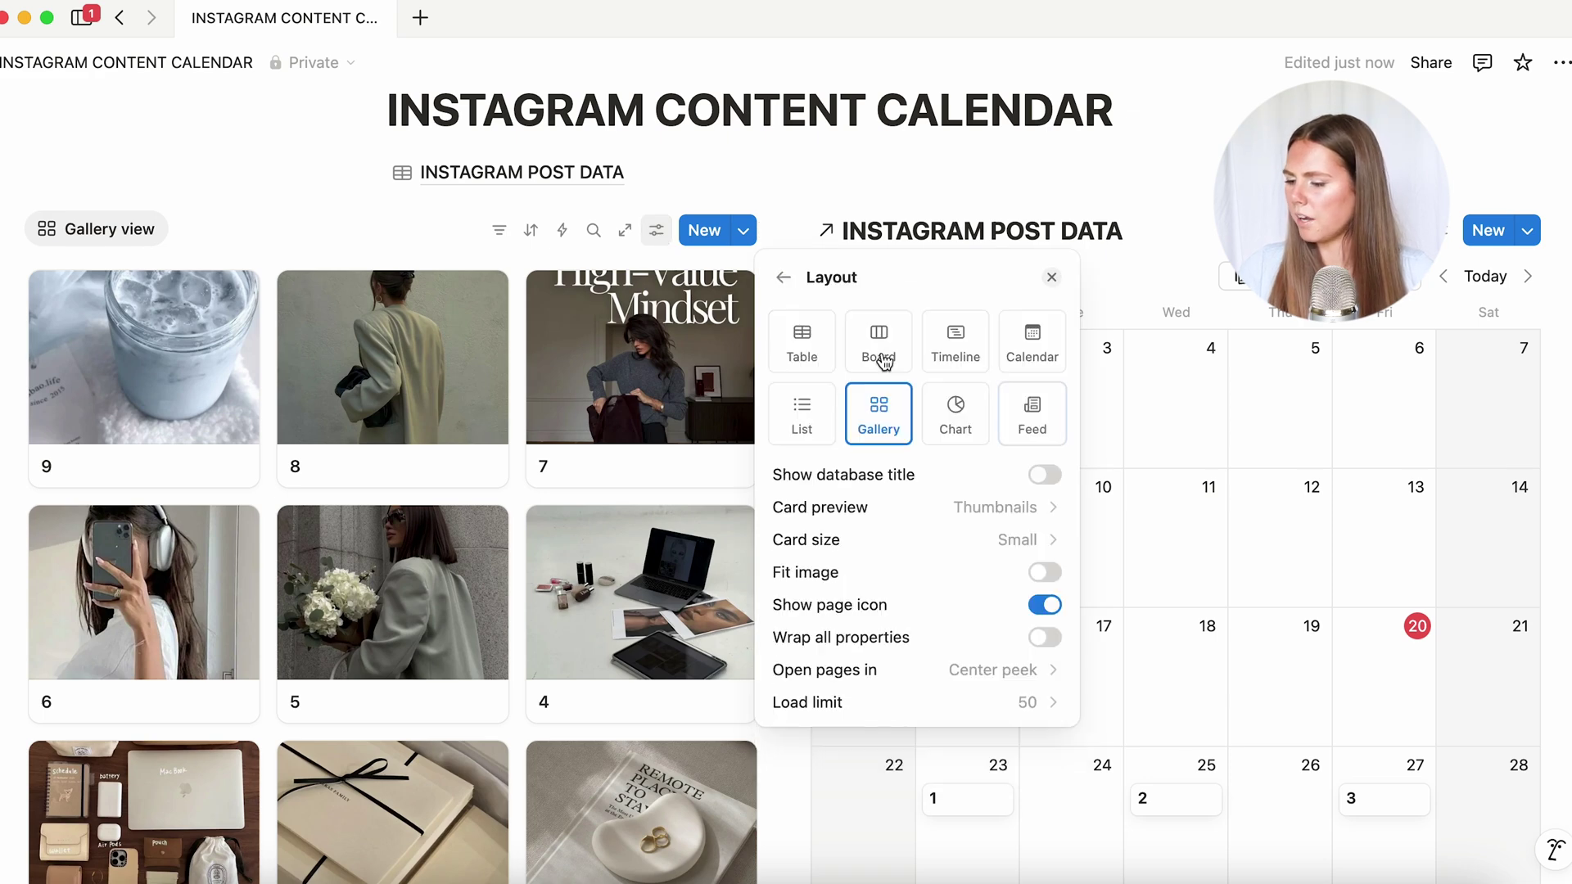
{"action": "left_click", "coordinate": [1046, 573]}
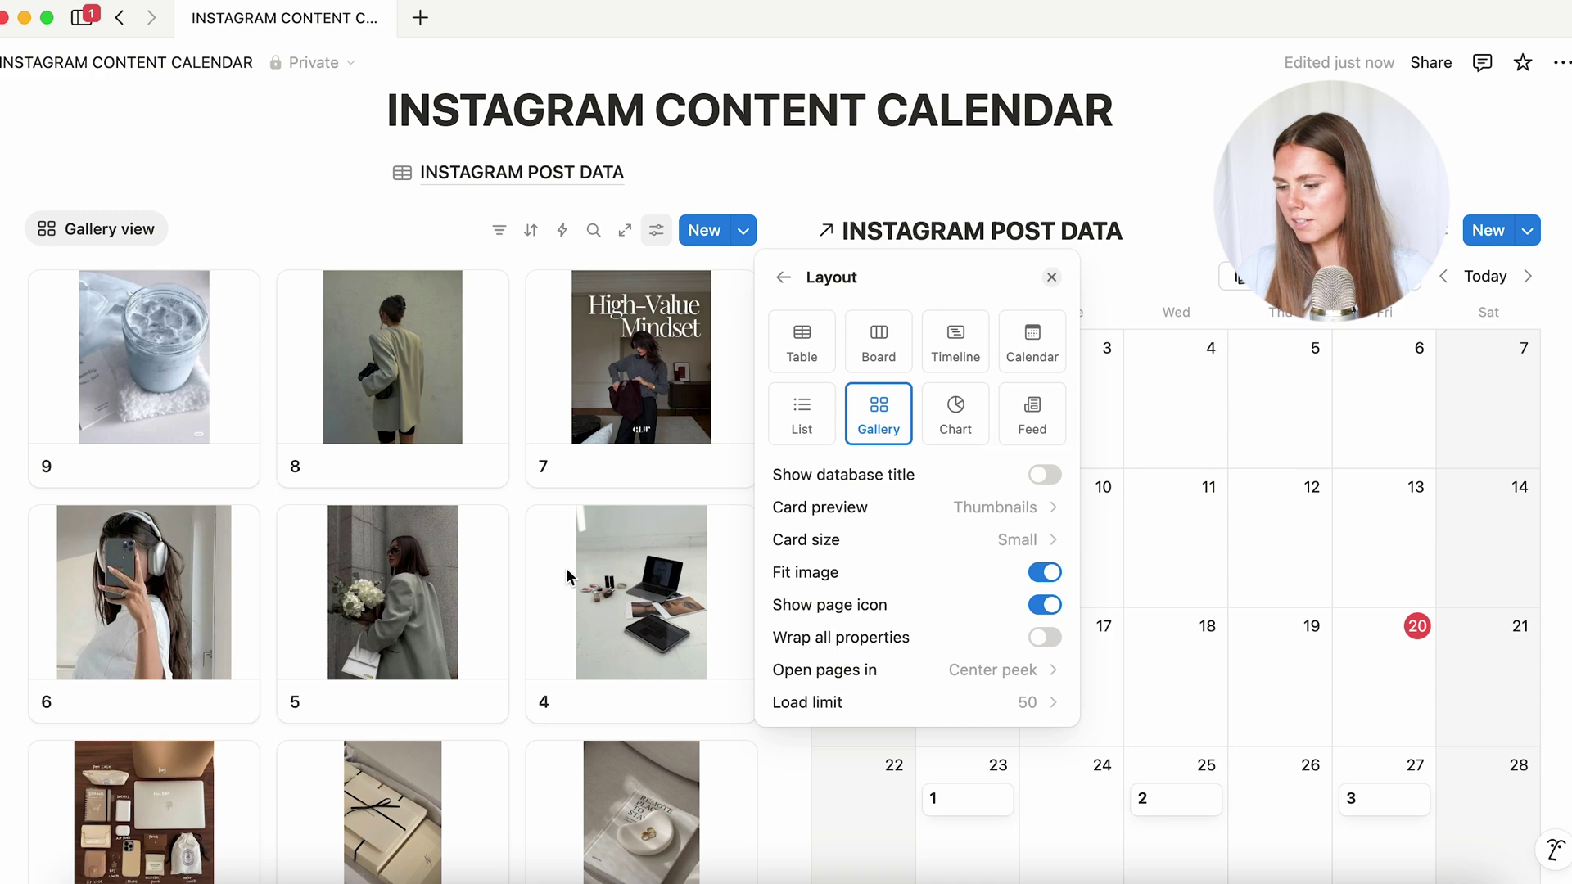
{"action": "left_click", "coordinate": [1046, 574]}
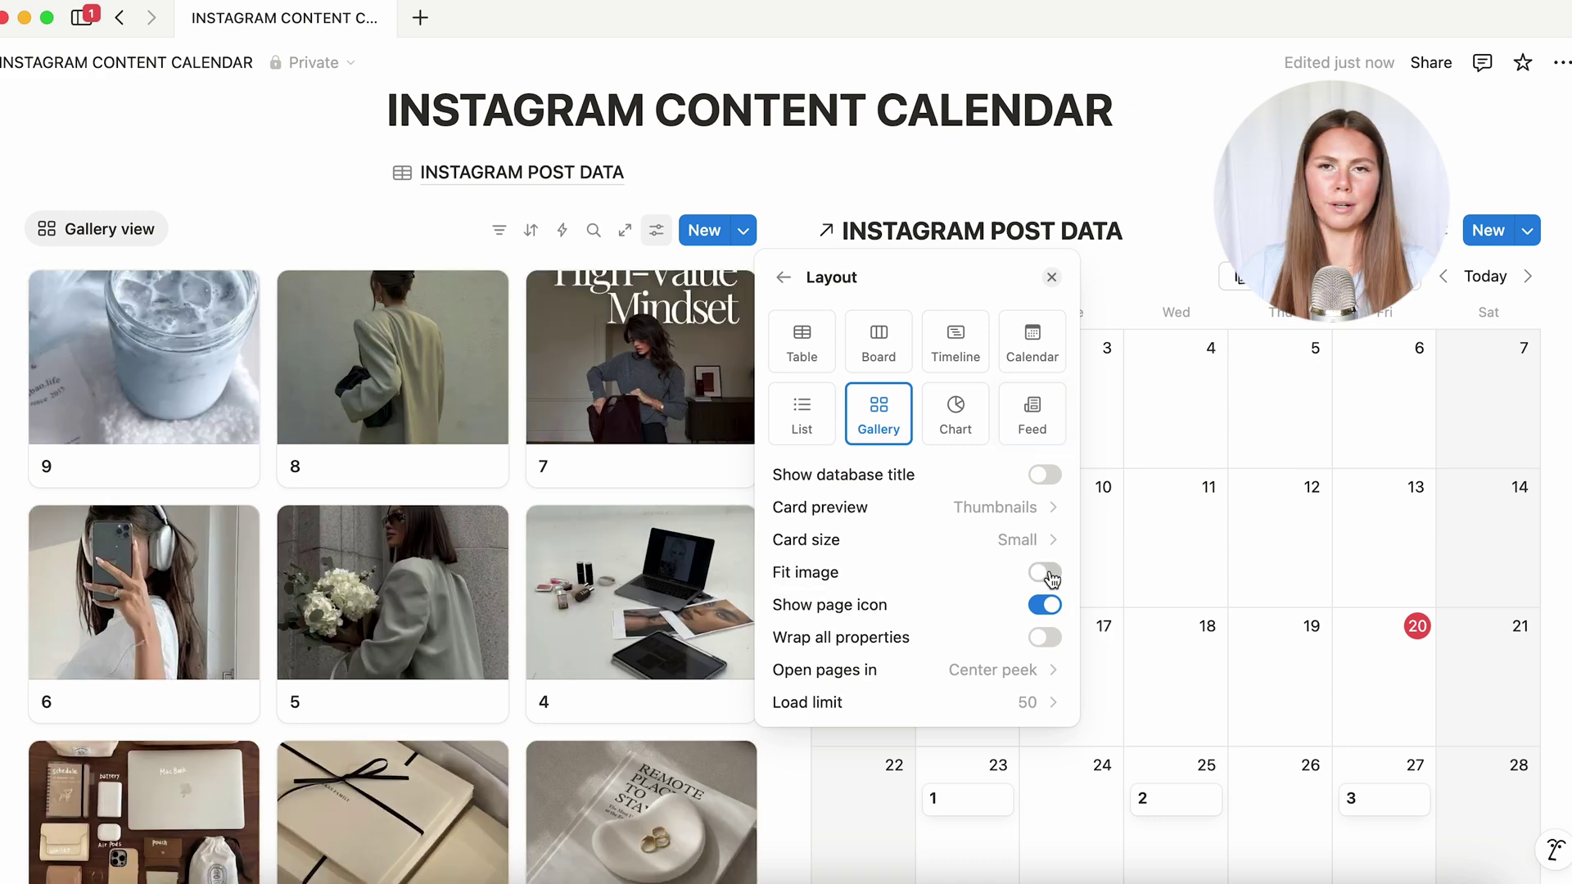
{"action": "left_click", "coordinate": [925, 708]}
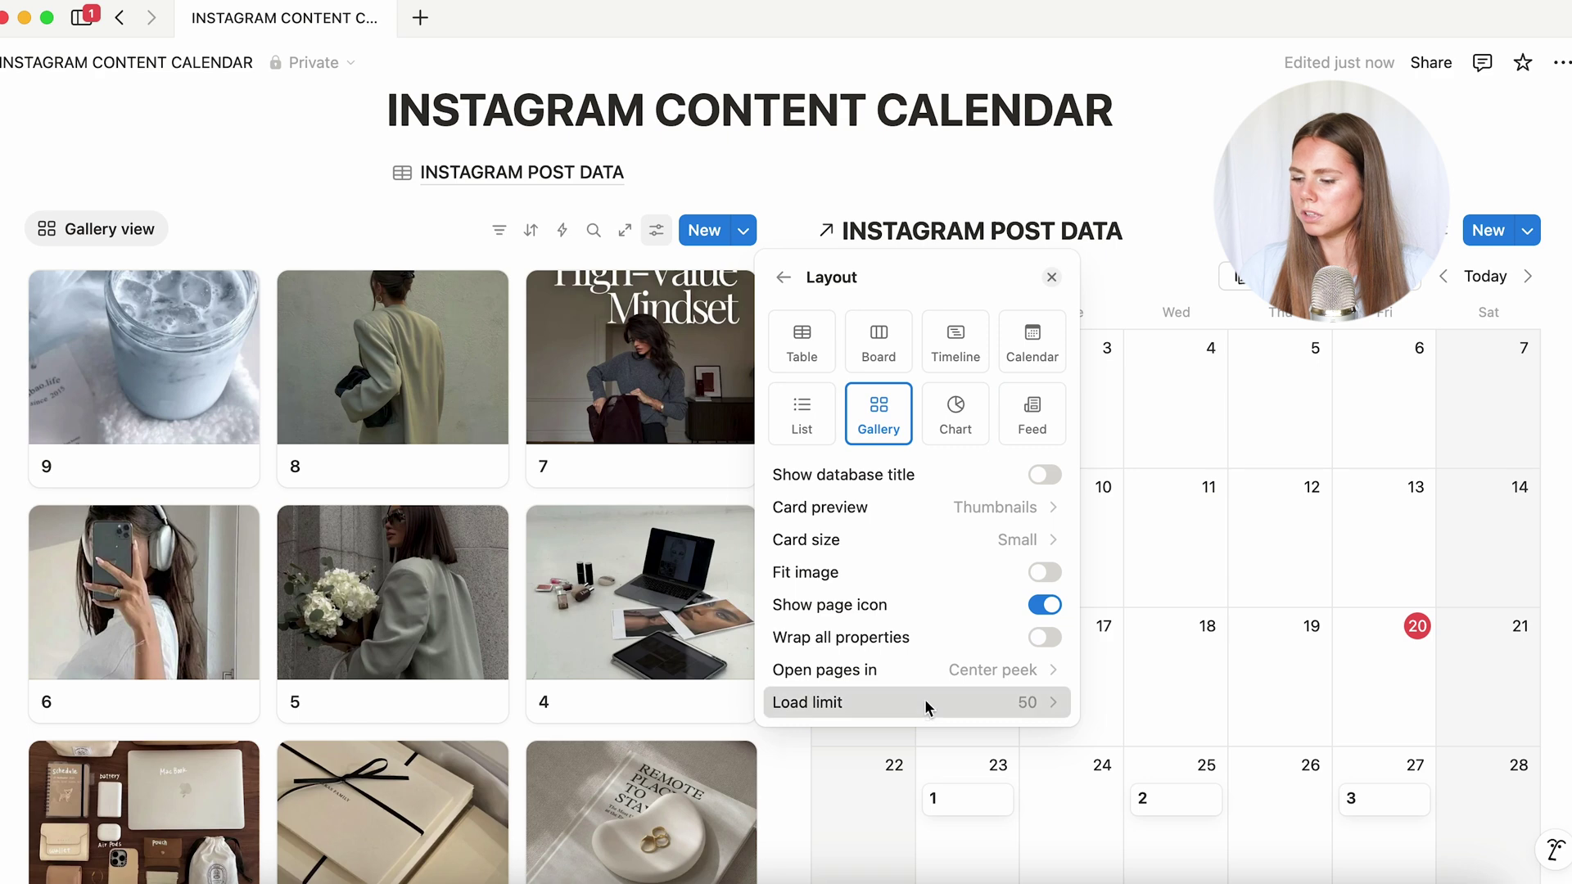
{"action": "left_click", "coordinate": [884, 741]}
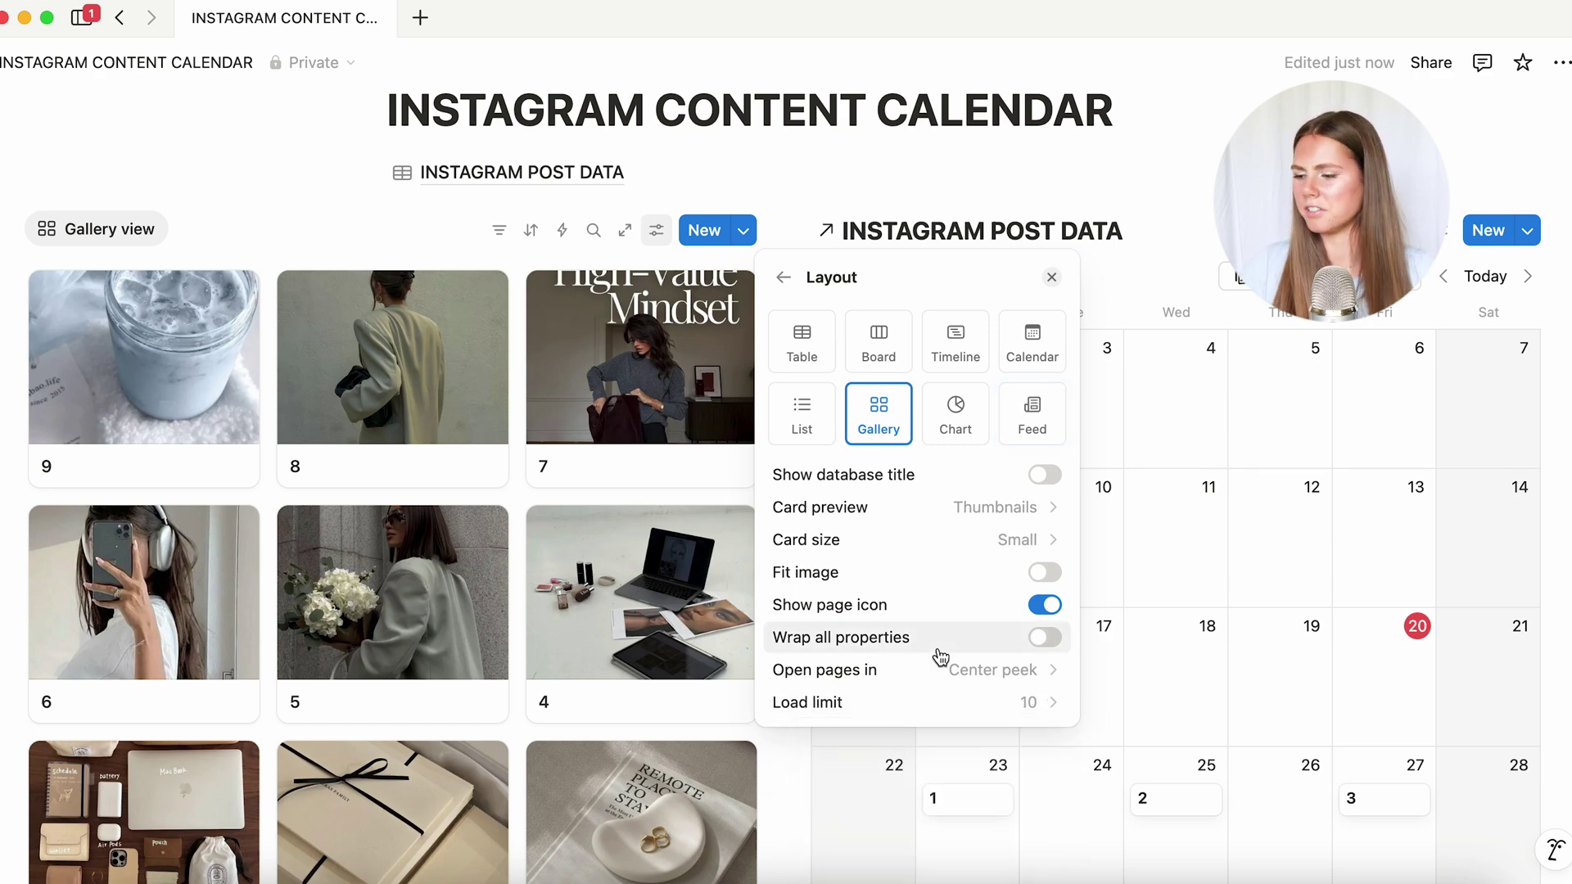
Hide the Name property on the gallery cards so only the thumbnails are shown
{"action": "left_click", "coordinate": [784, 285]}
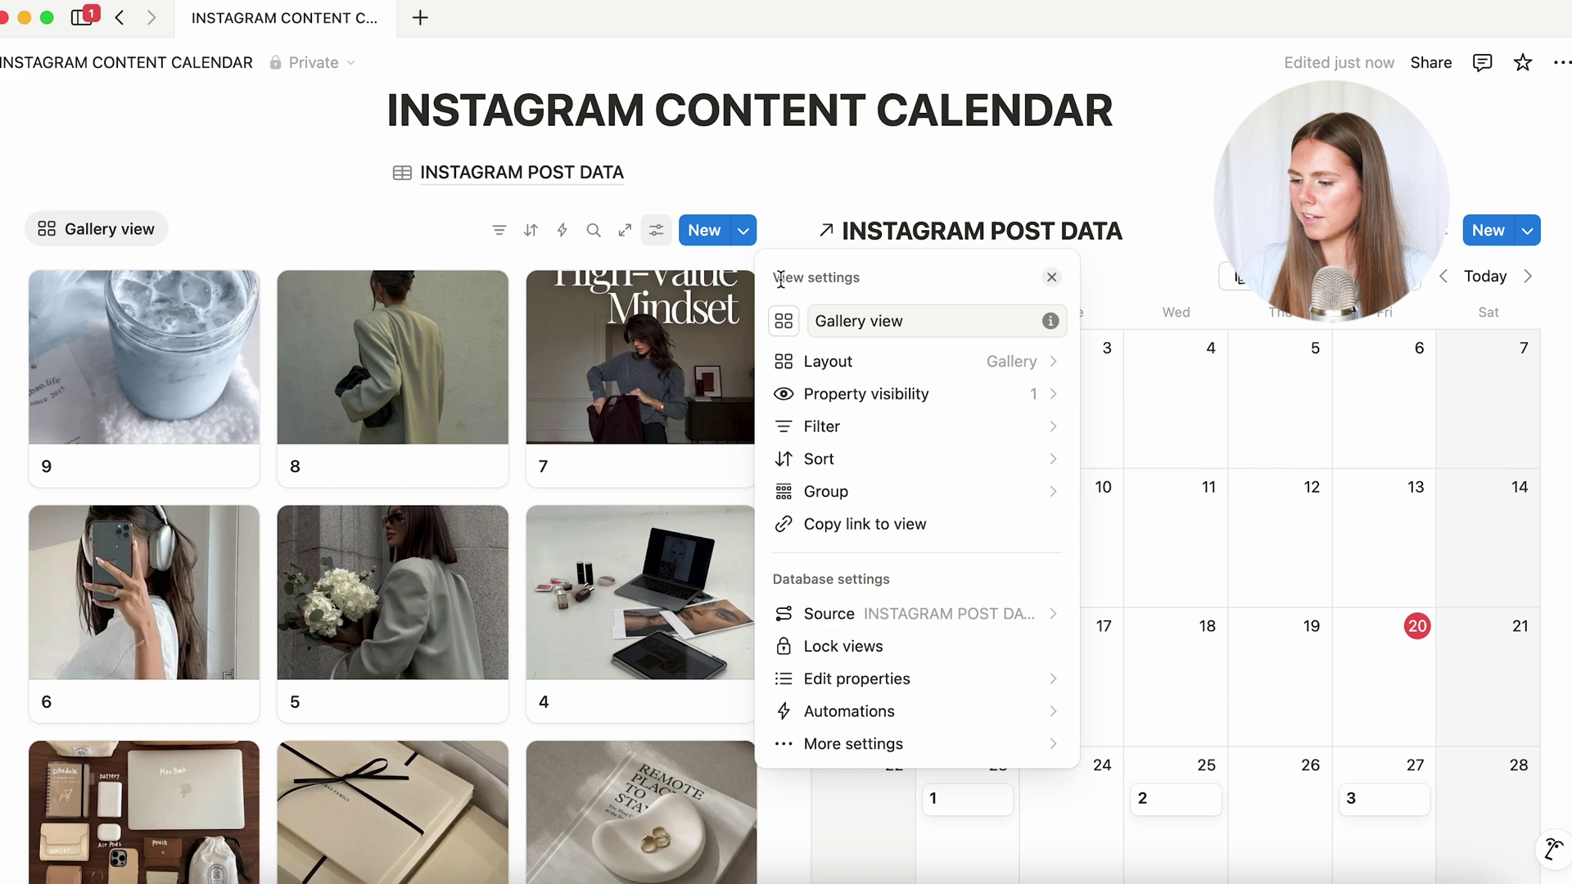
{"action": "left_click", "coordinate": [976, 404]}
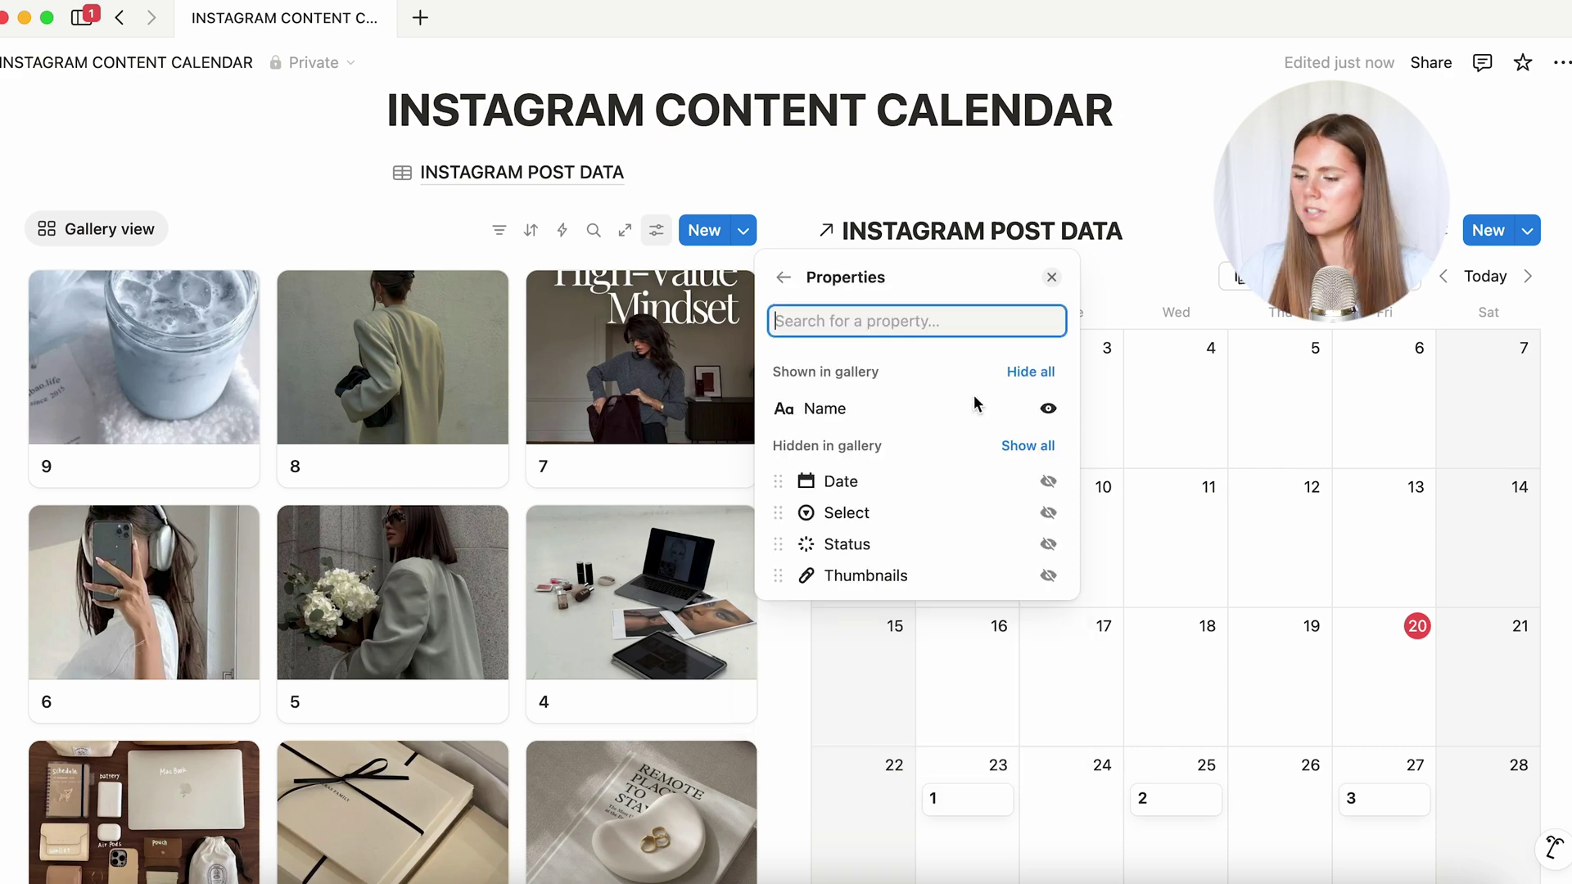
{"action": "left_click", "coordinate": [1049, 409]}
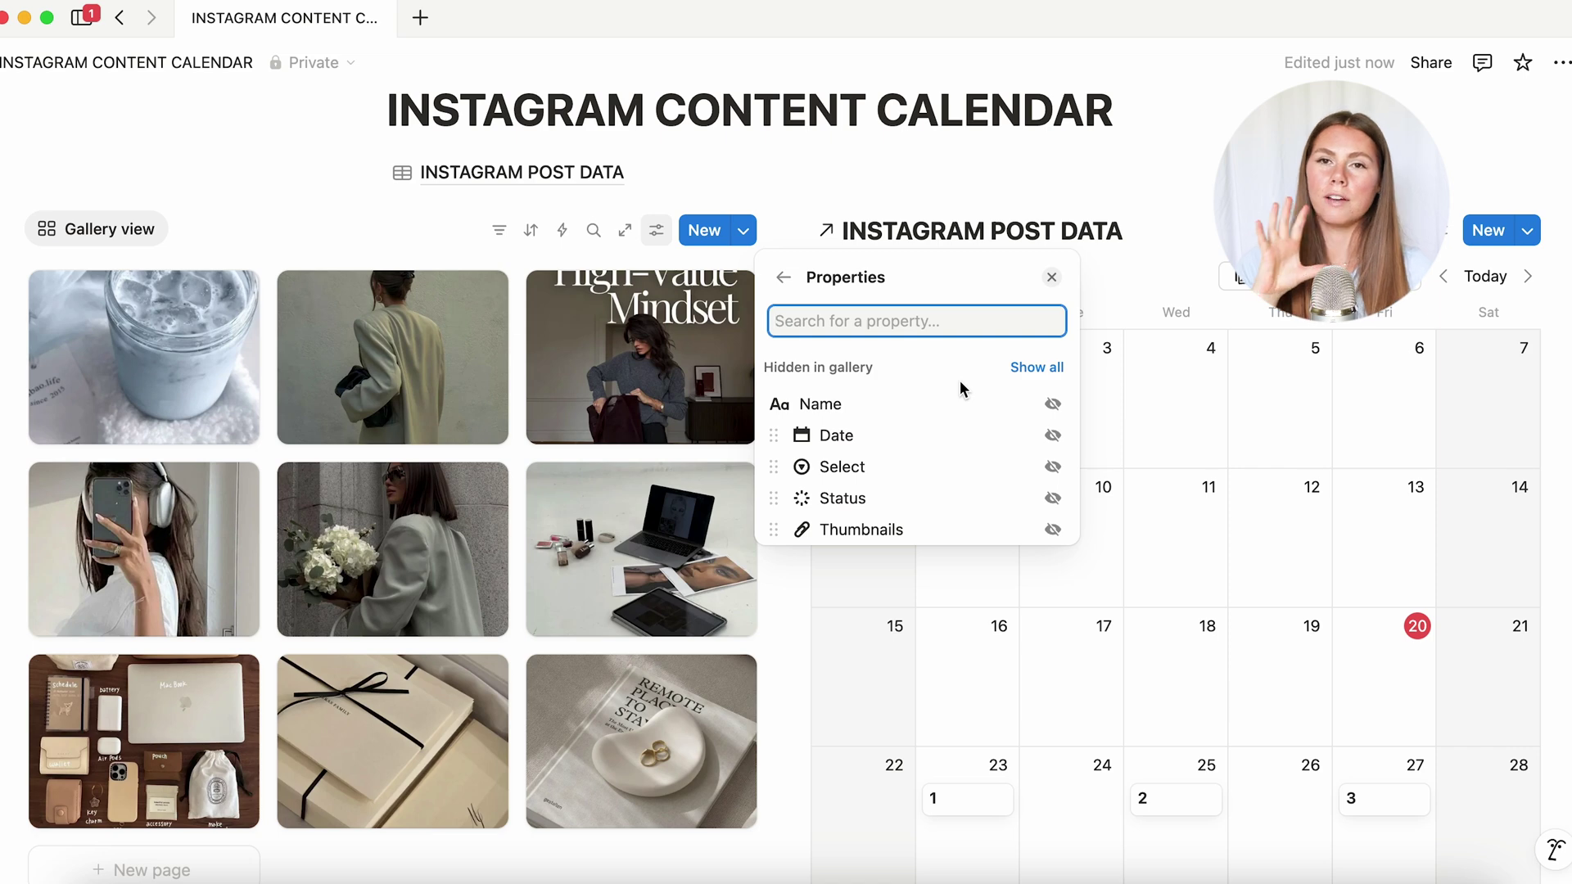
Switch the gallery's Fit image option on and off again to compare the image cropping, and close the view settings
{"action": "left_click", "coordinate": [782, 283]}
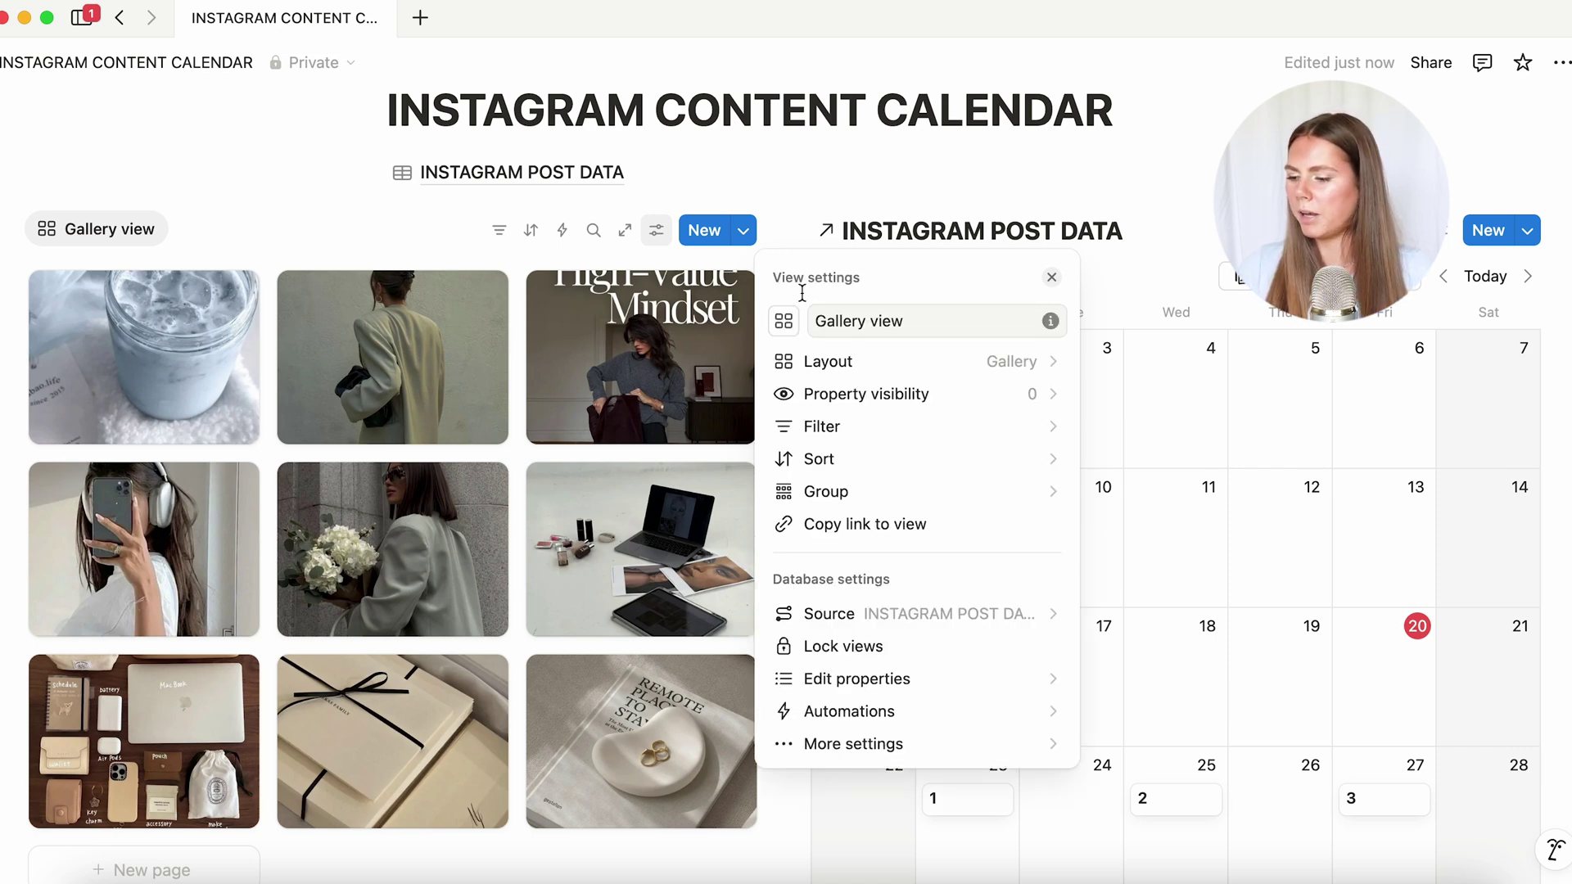
{"action": "left_click", "coordinate": [914, 363]}
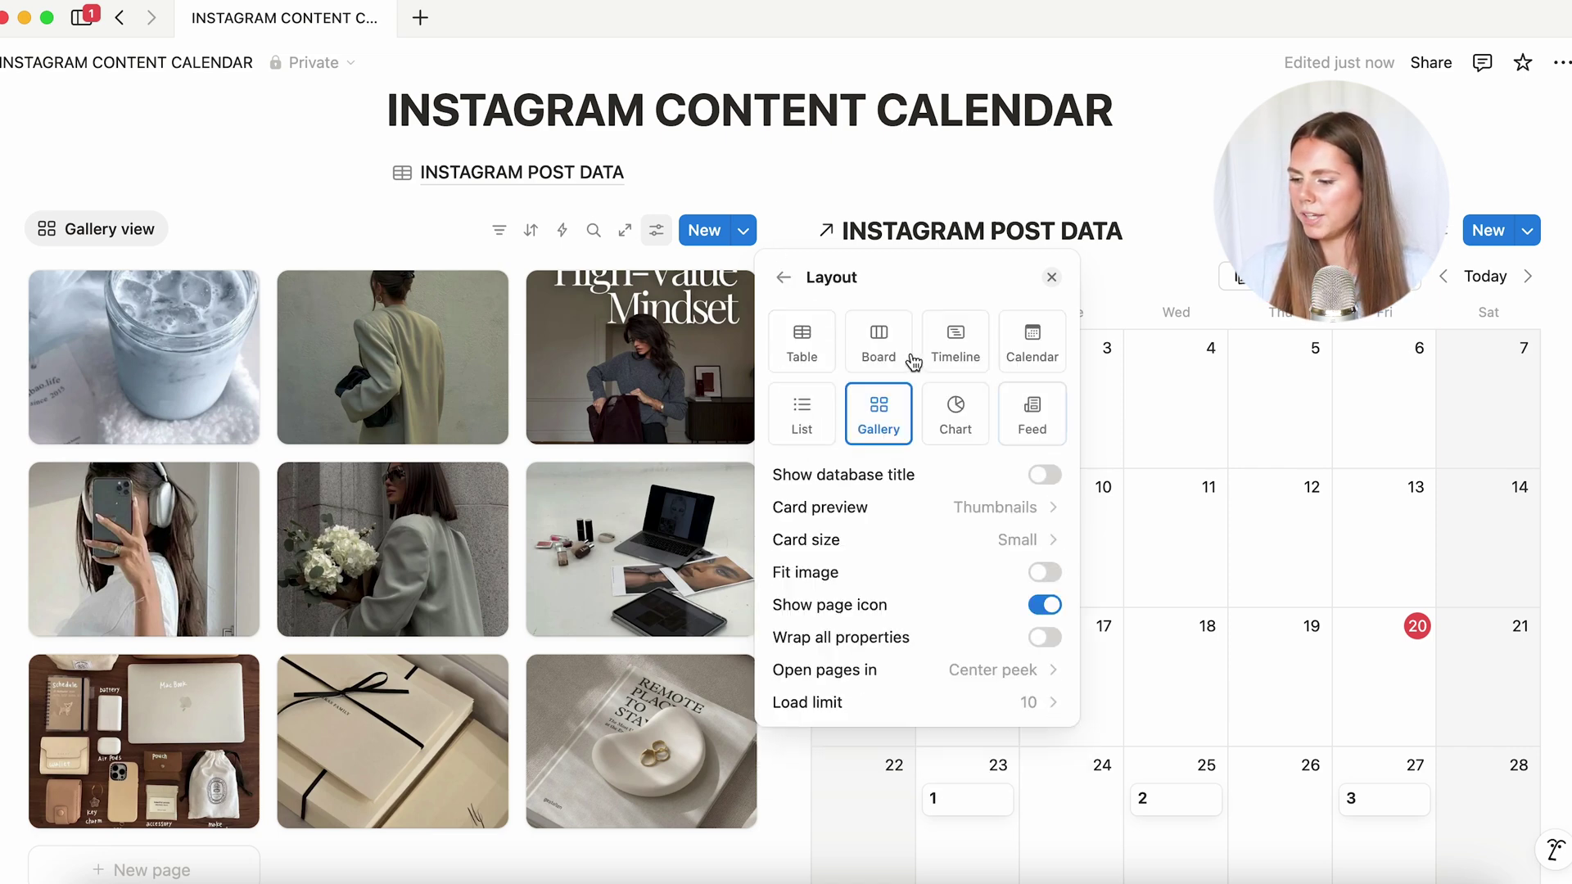
{"action": "left_click", "coordinate": [1057, 575]}
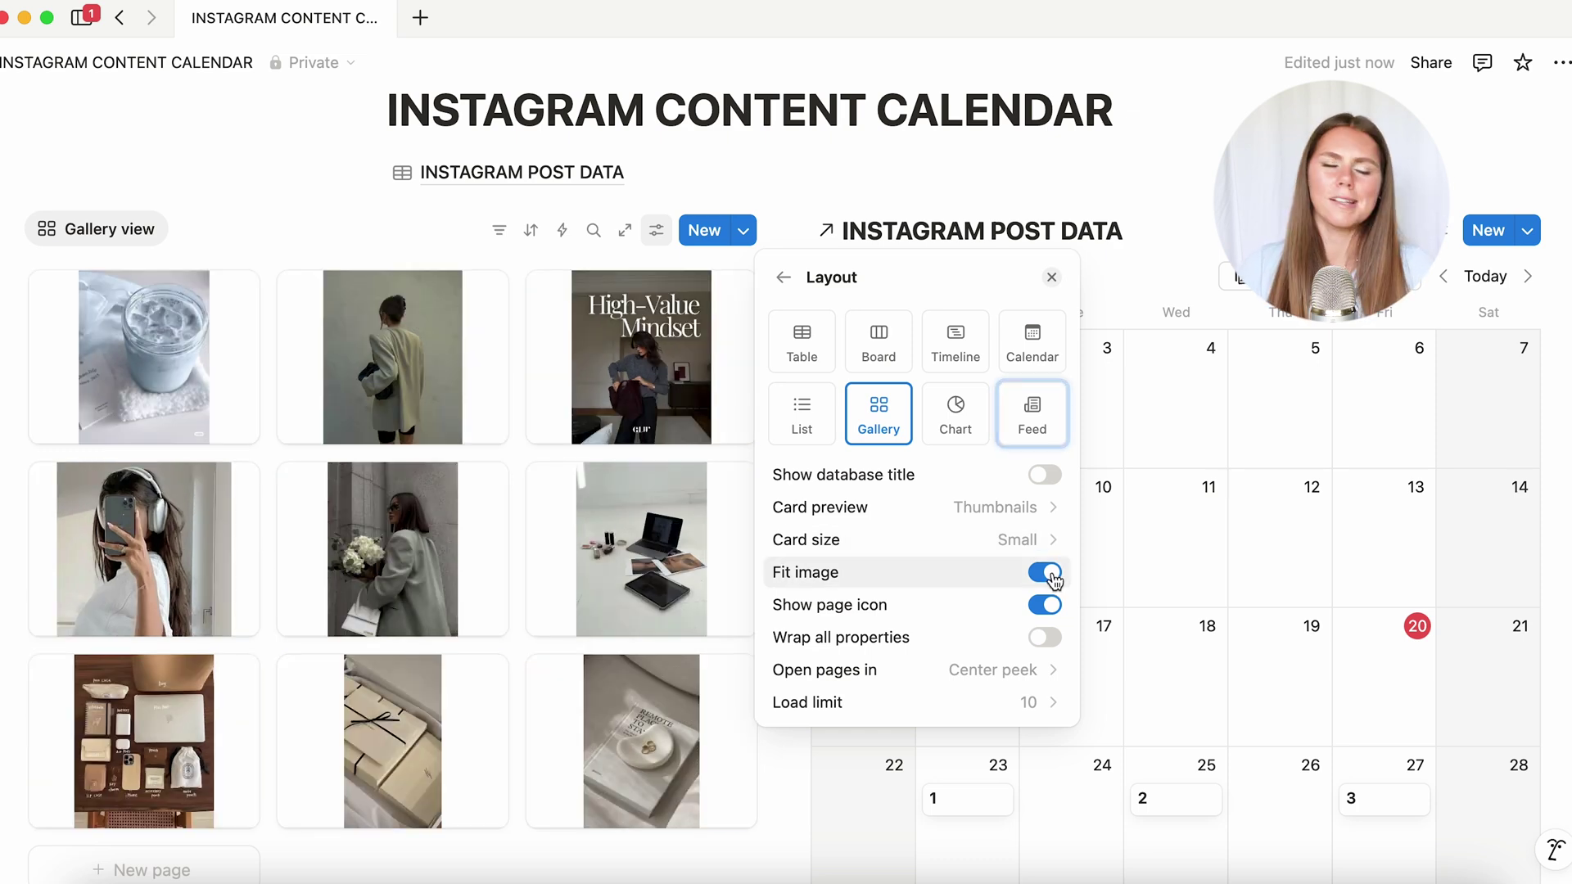
{"action": "left_click", "coordinate": [1057, 575]}
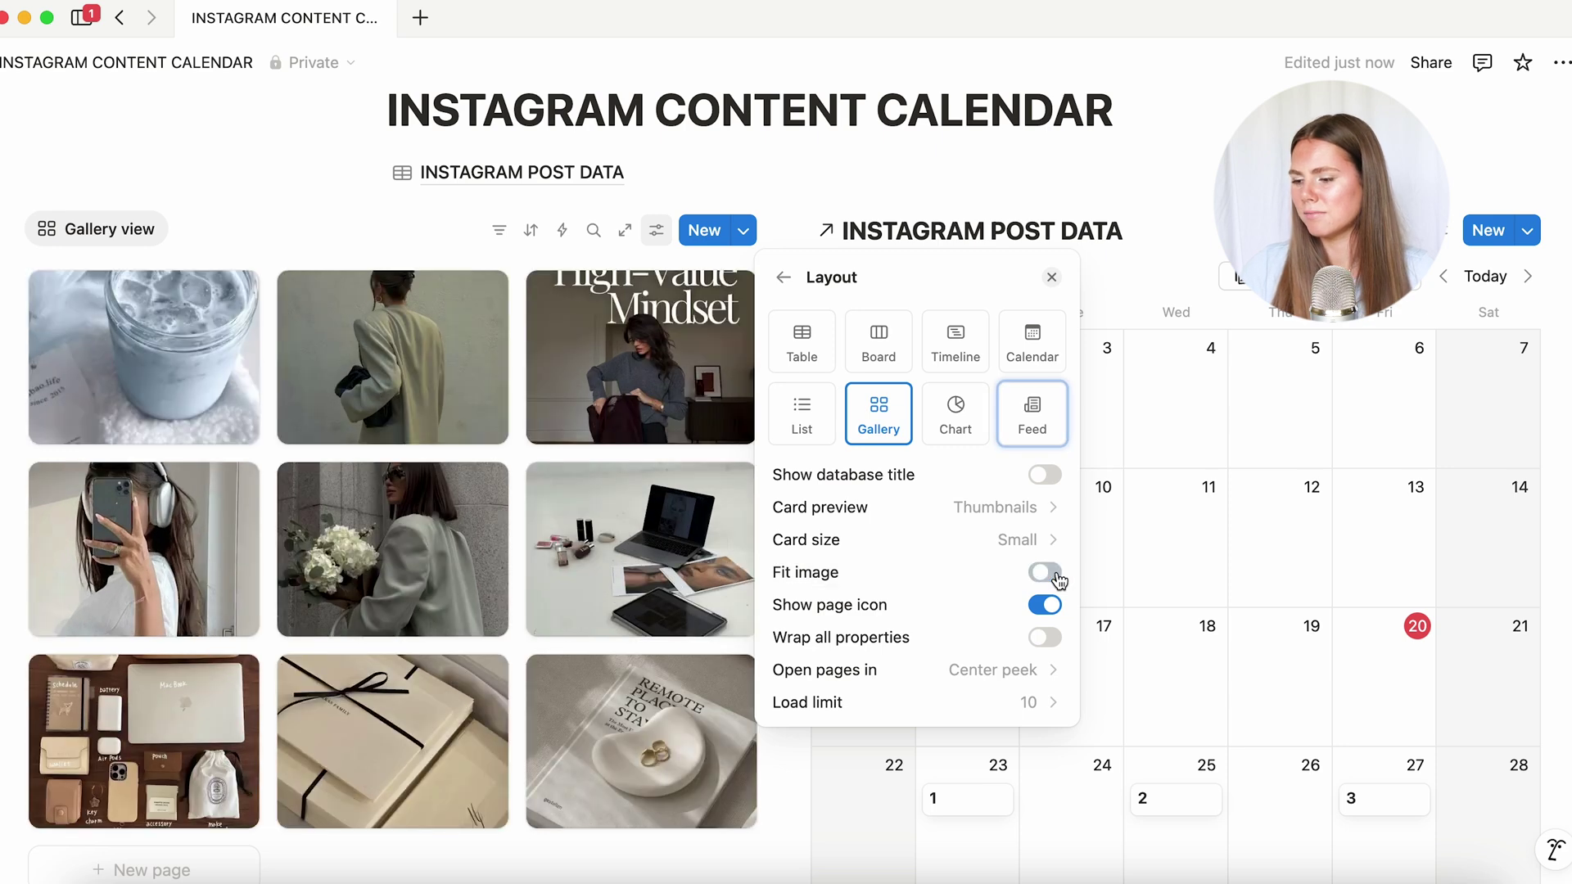
{"action": "left_click", "coordinate": [788, 195]}
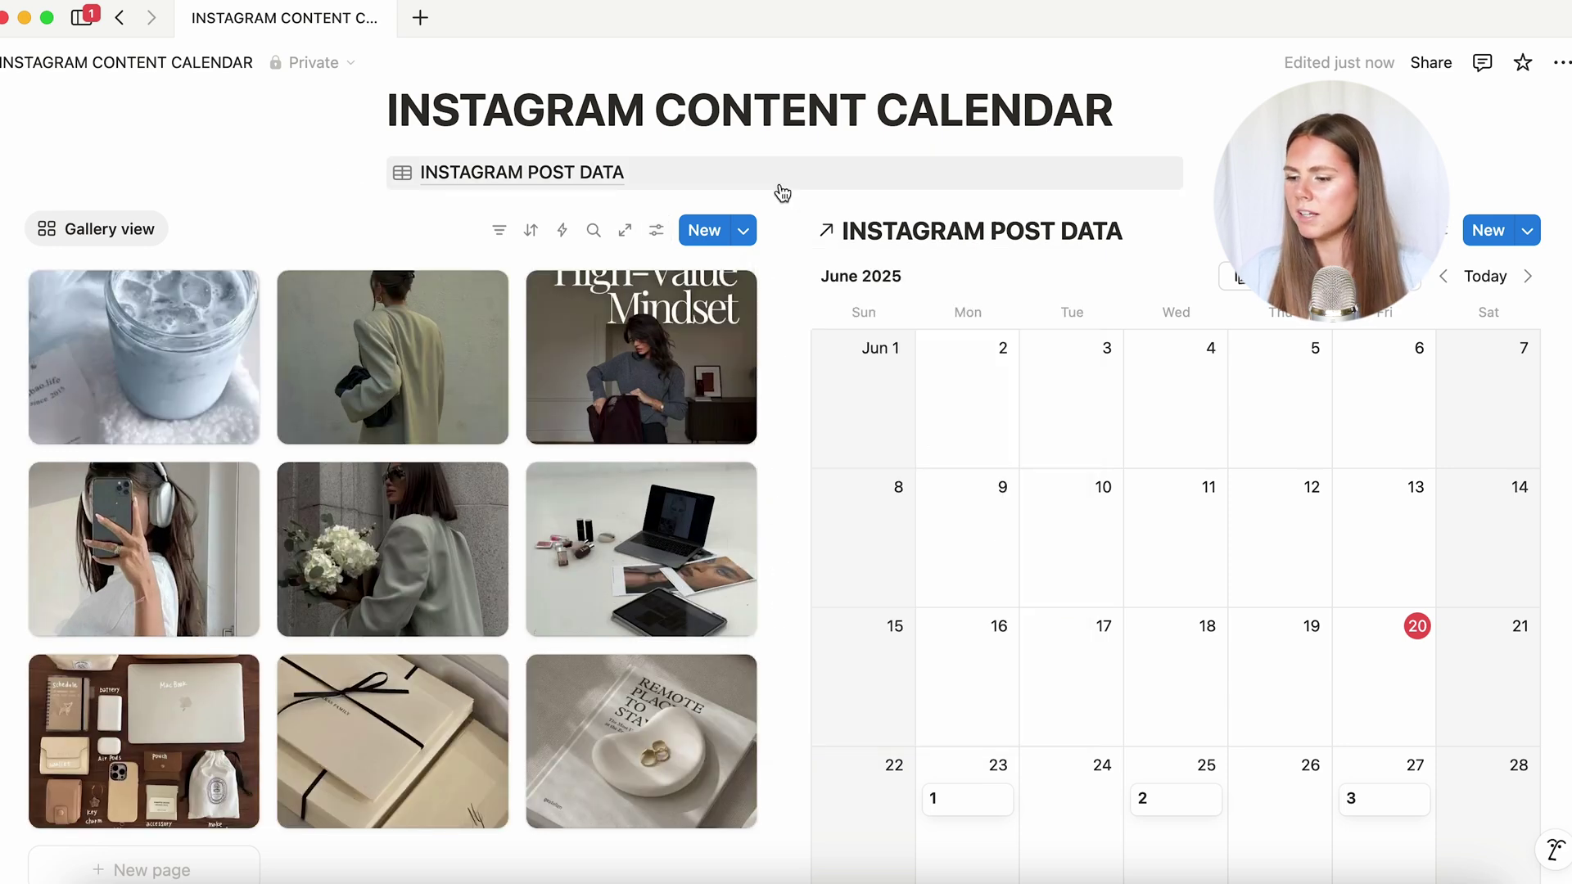
Reposition the thumbnails of gallery cards 8 and 7 to frame the woman's head and the full High-Value Mindset text
{"action": "left_click", "coordinate": [420, 304]}
{"action": "left_click_drag", "start_coordinate": [423, 361], "coordinate": [423, 418]}
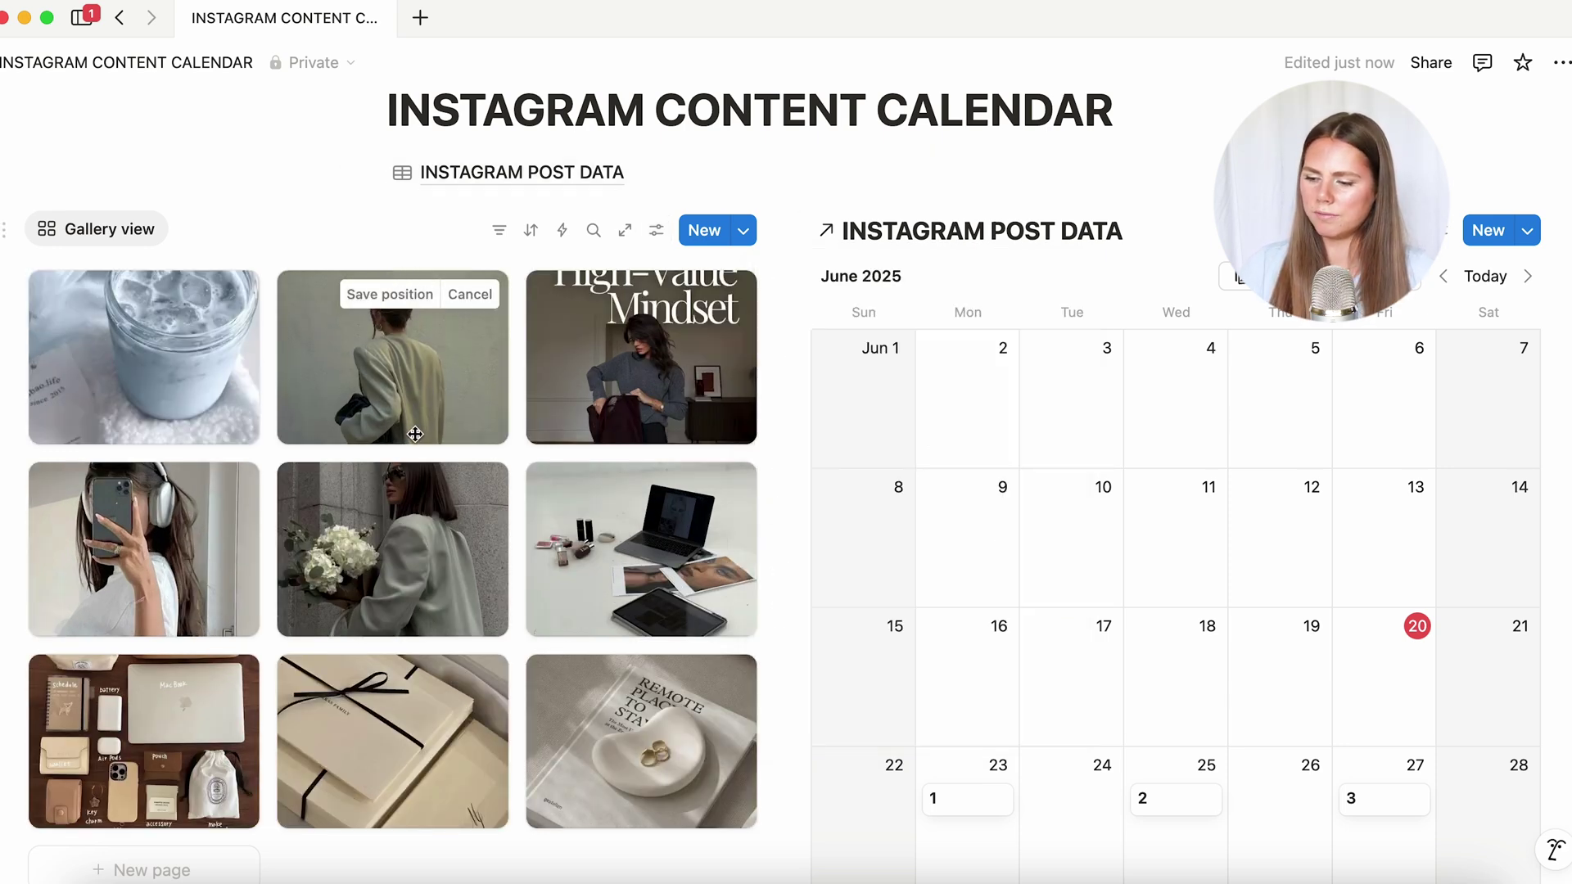
{"action": "left_click", "coordinate": [784, 405]}
{"action": "left_click", "coordinate": [366, 193]}
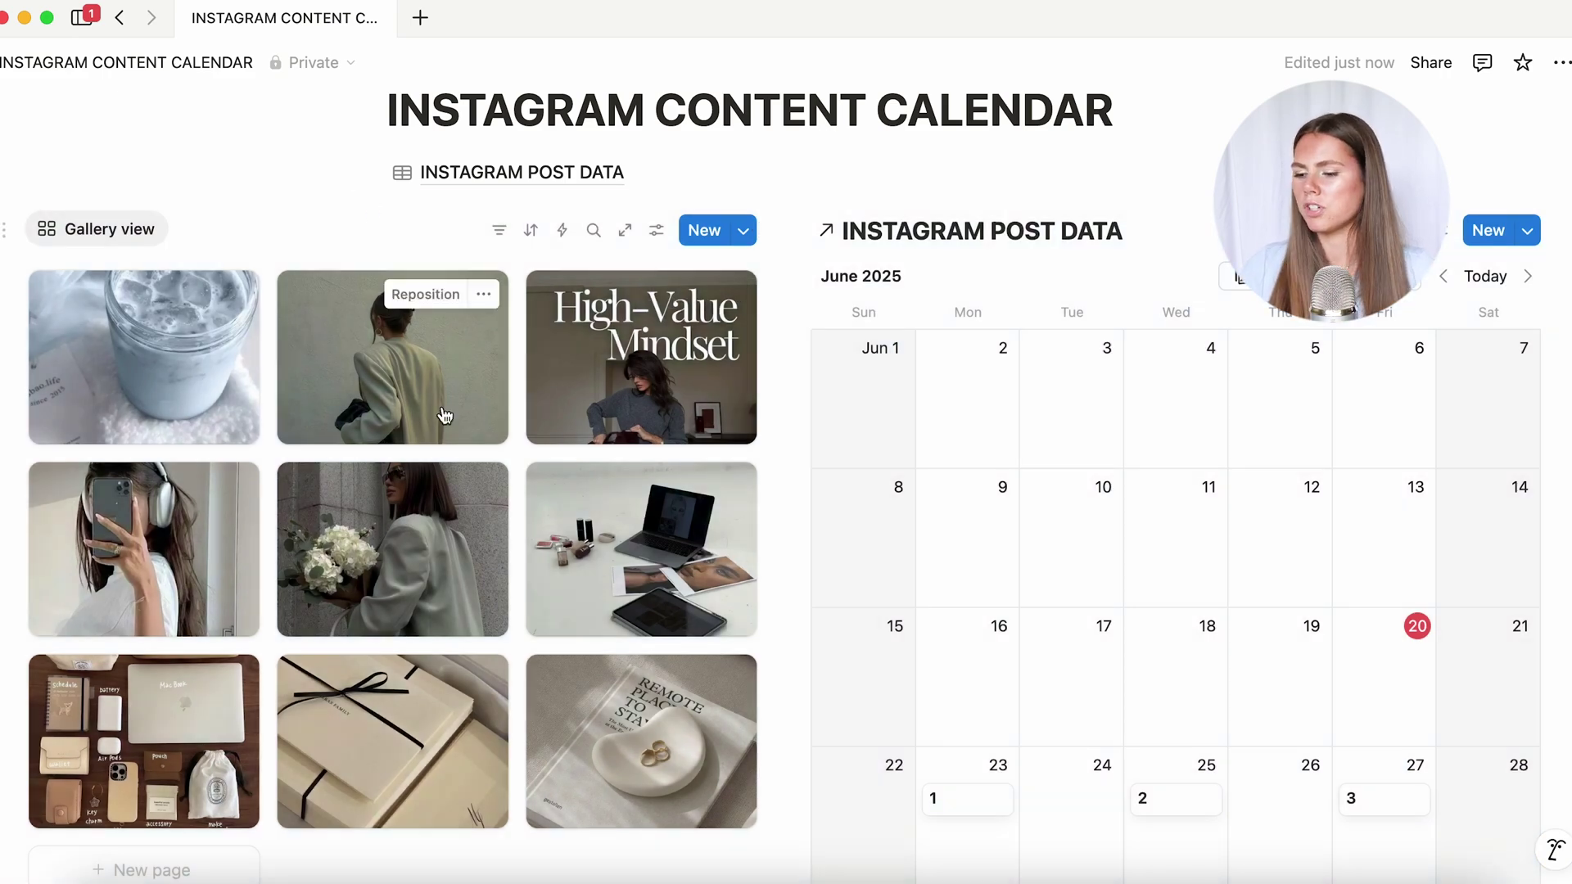
{"action": "scroll", "coordinate": [443, 410], "scroll_direction": "down", "scroll_amount": 2}
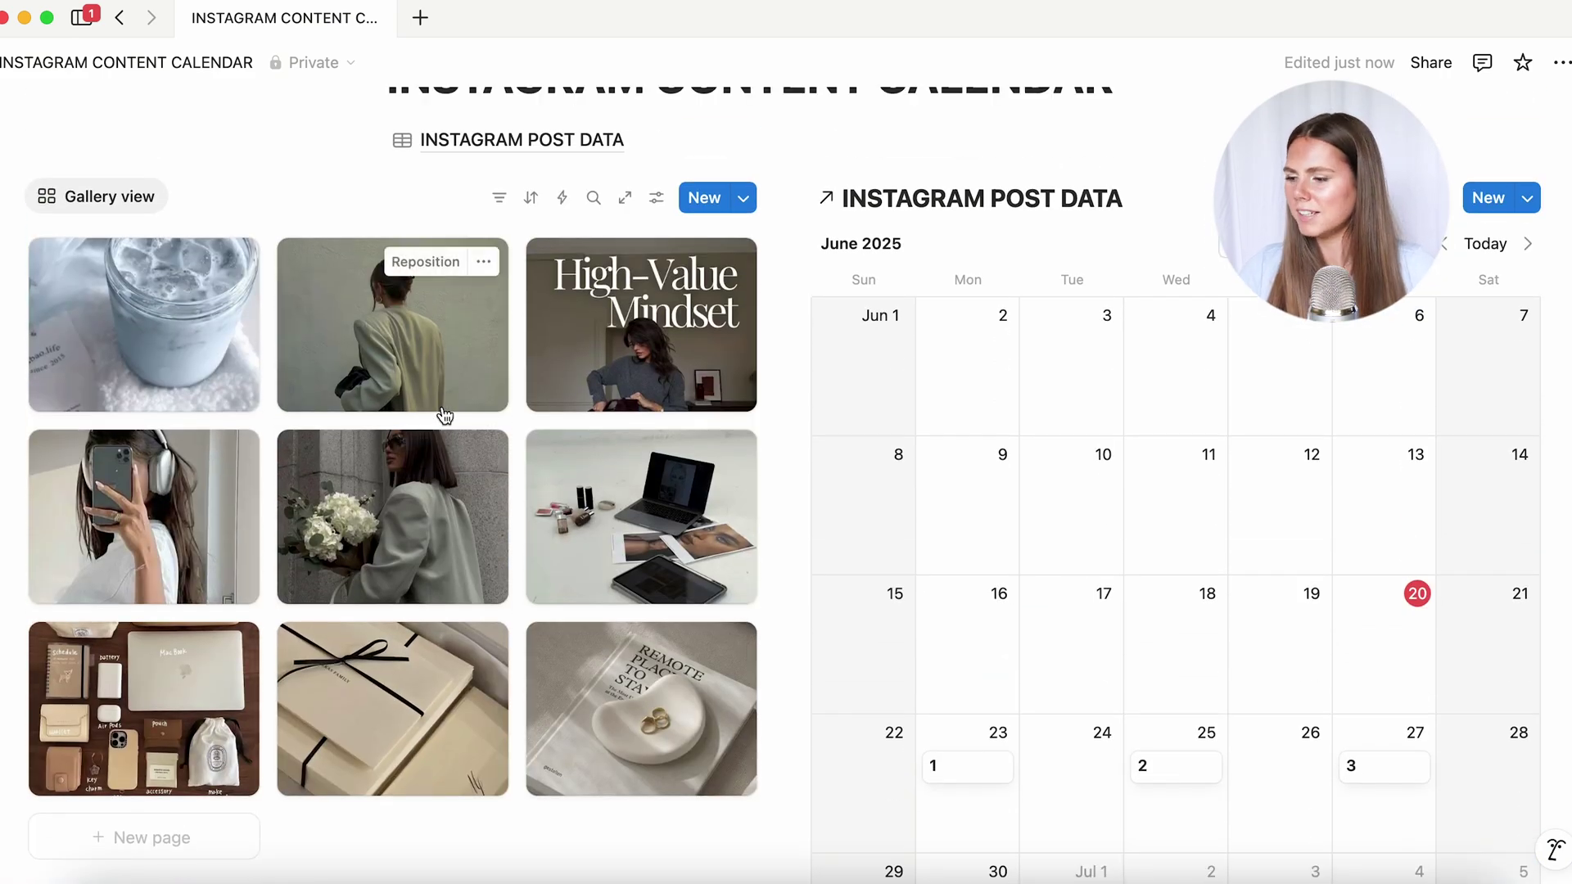
{"action": "scroll", "coordinate": [1018, 391], "scroll_direction": "down", "scroll_amount": 1}
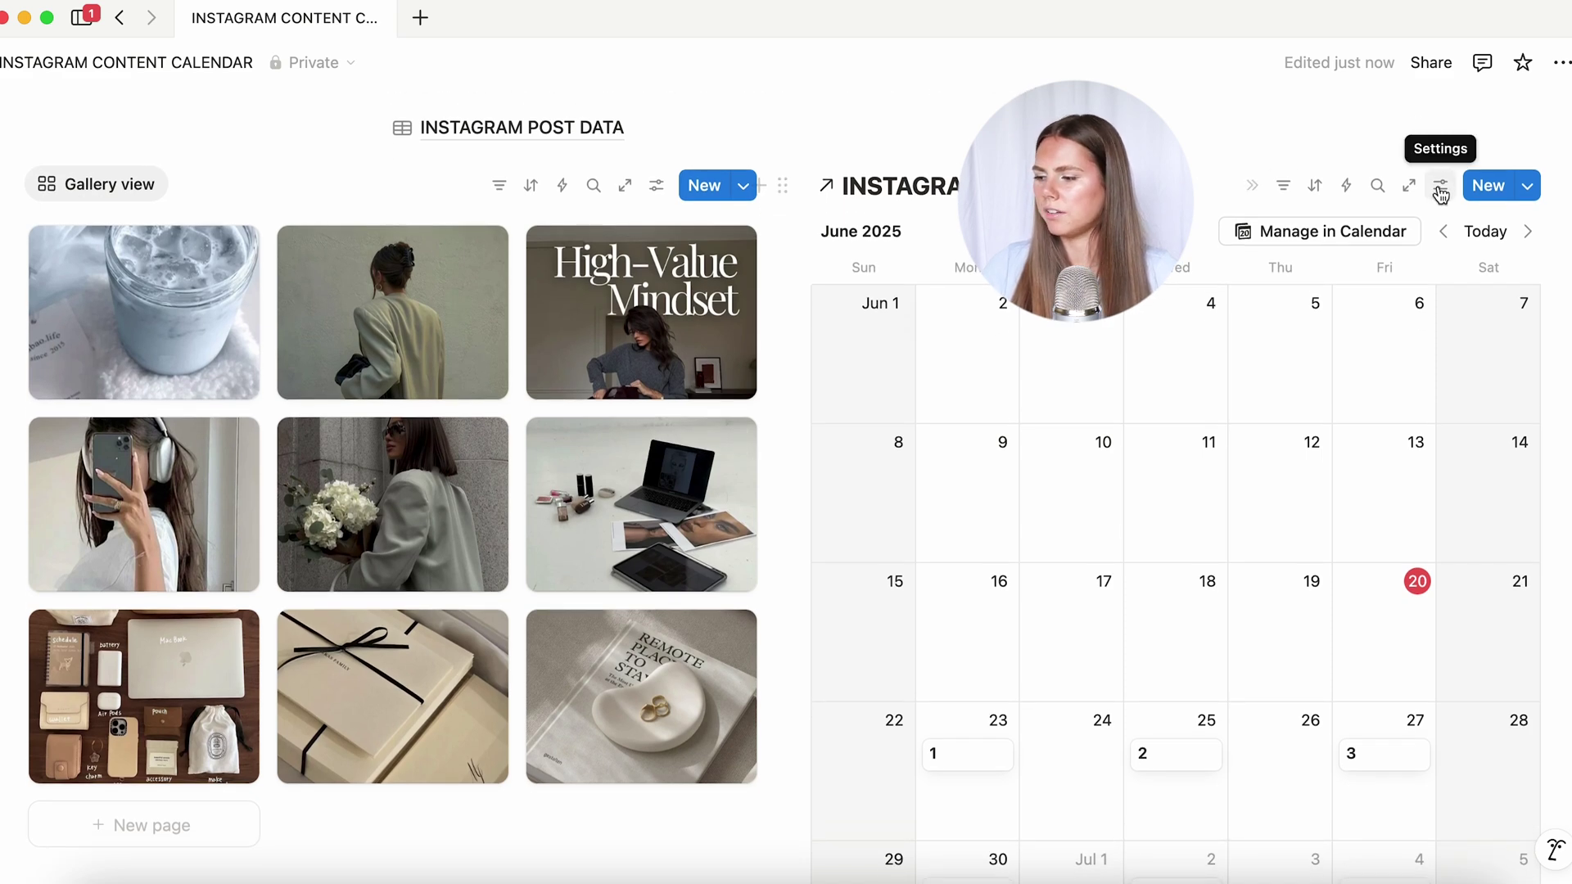
Hide the database title in the calendar view's layout settings
{"action": "left_click", "coordinate": [1441, 194]}
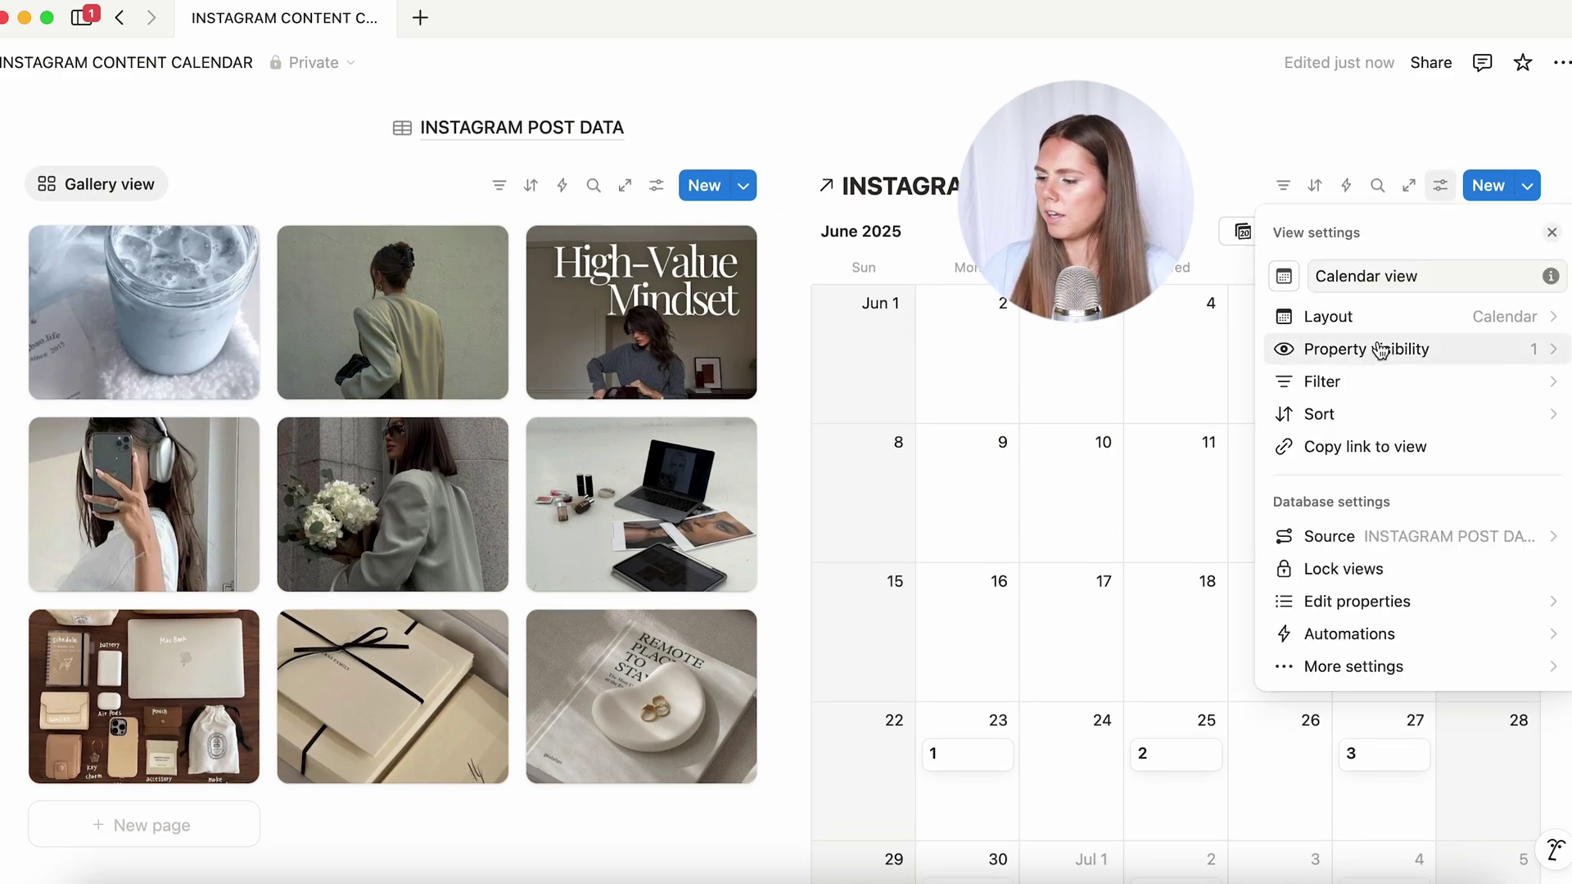
{"action": "left_click", "coordinate": [1398, 321]}
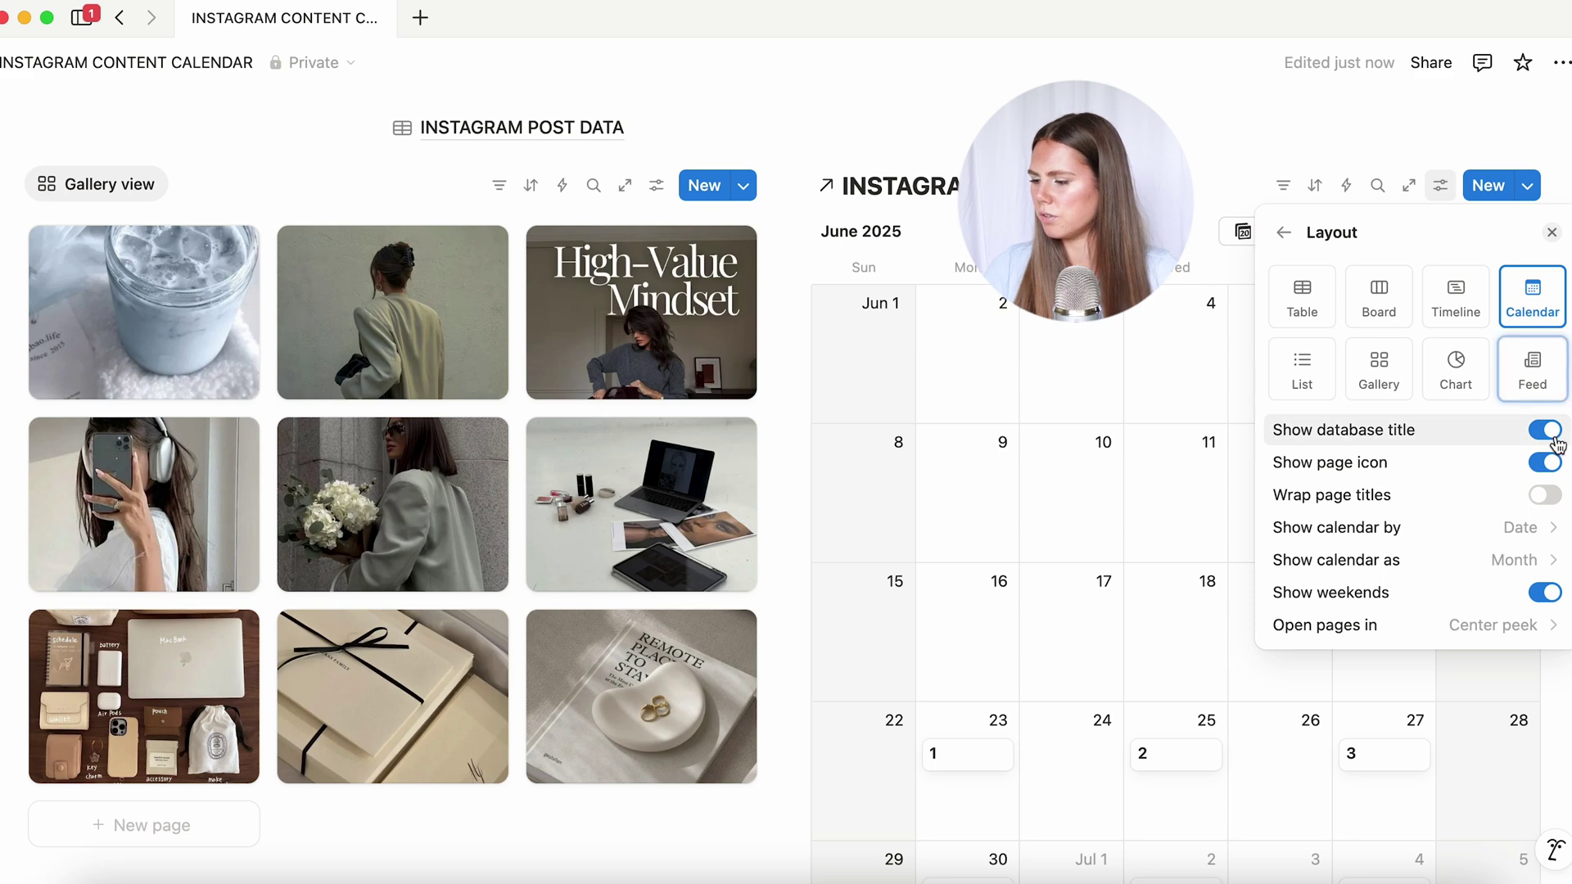
{"action": "left_click", "coordinate": [1551, 434]}
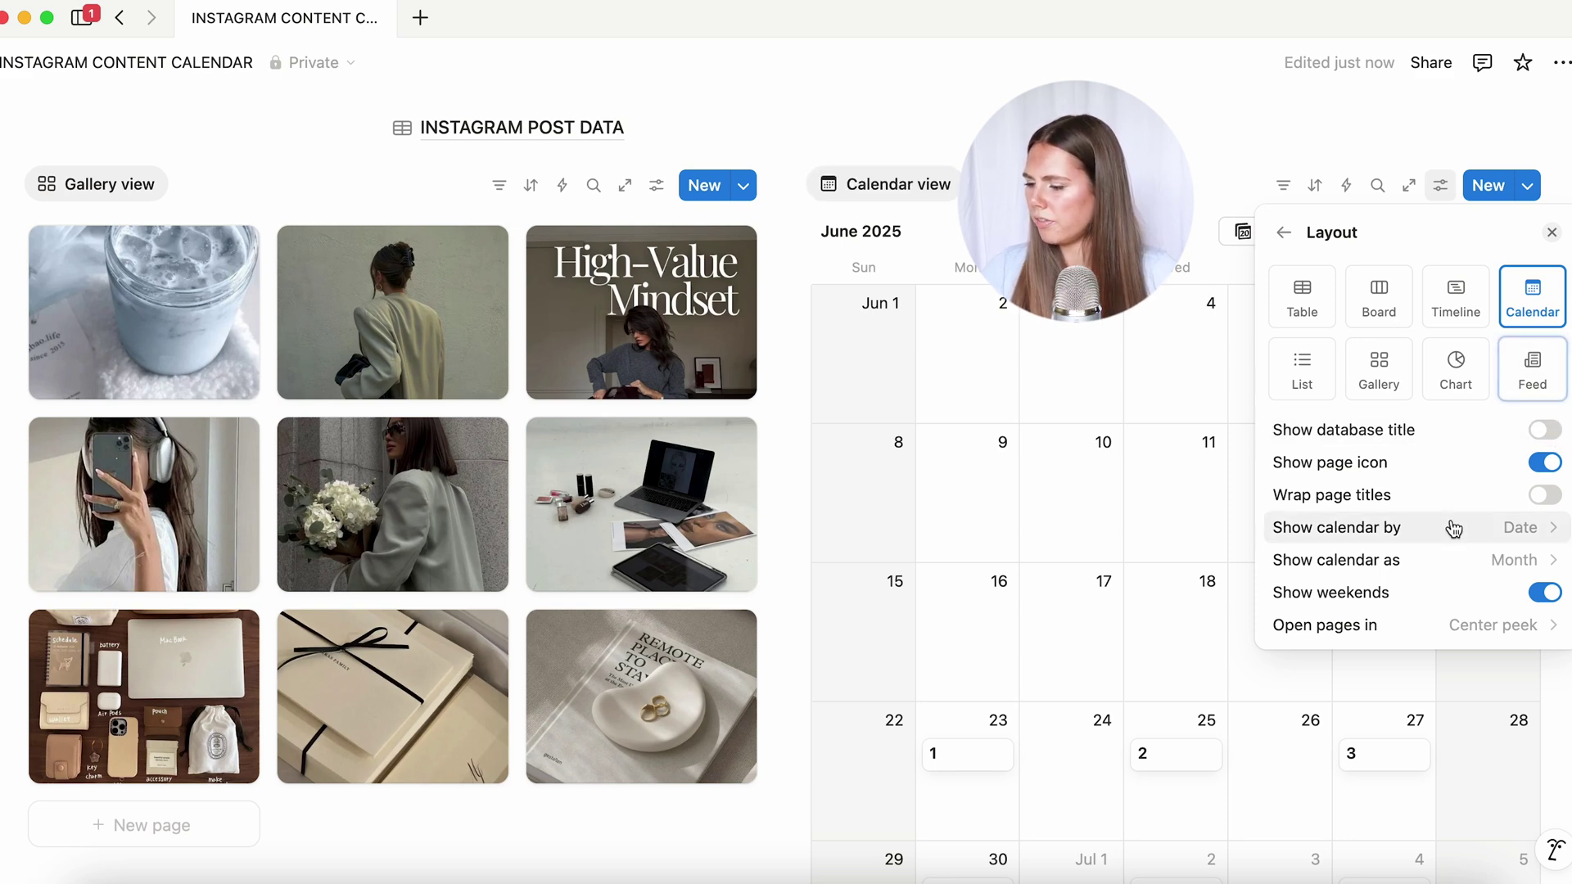
Try showing the calendar as Week and switch it back to Month
{"action": "left_click", "coordinate": [1432, 559]}
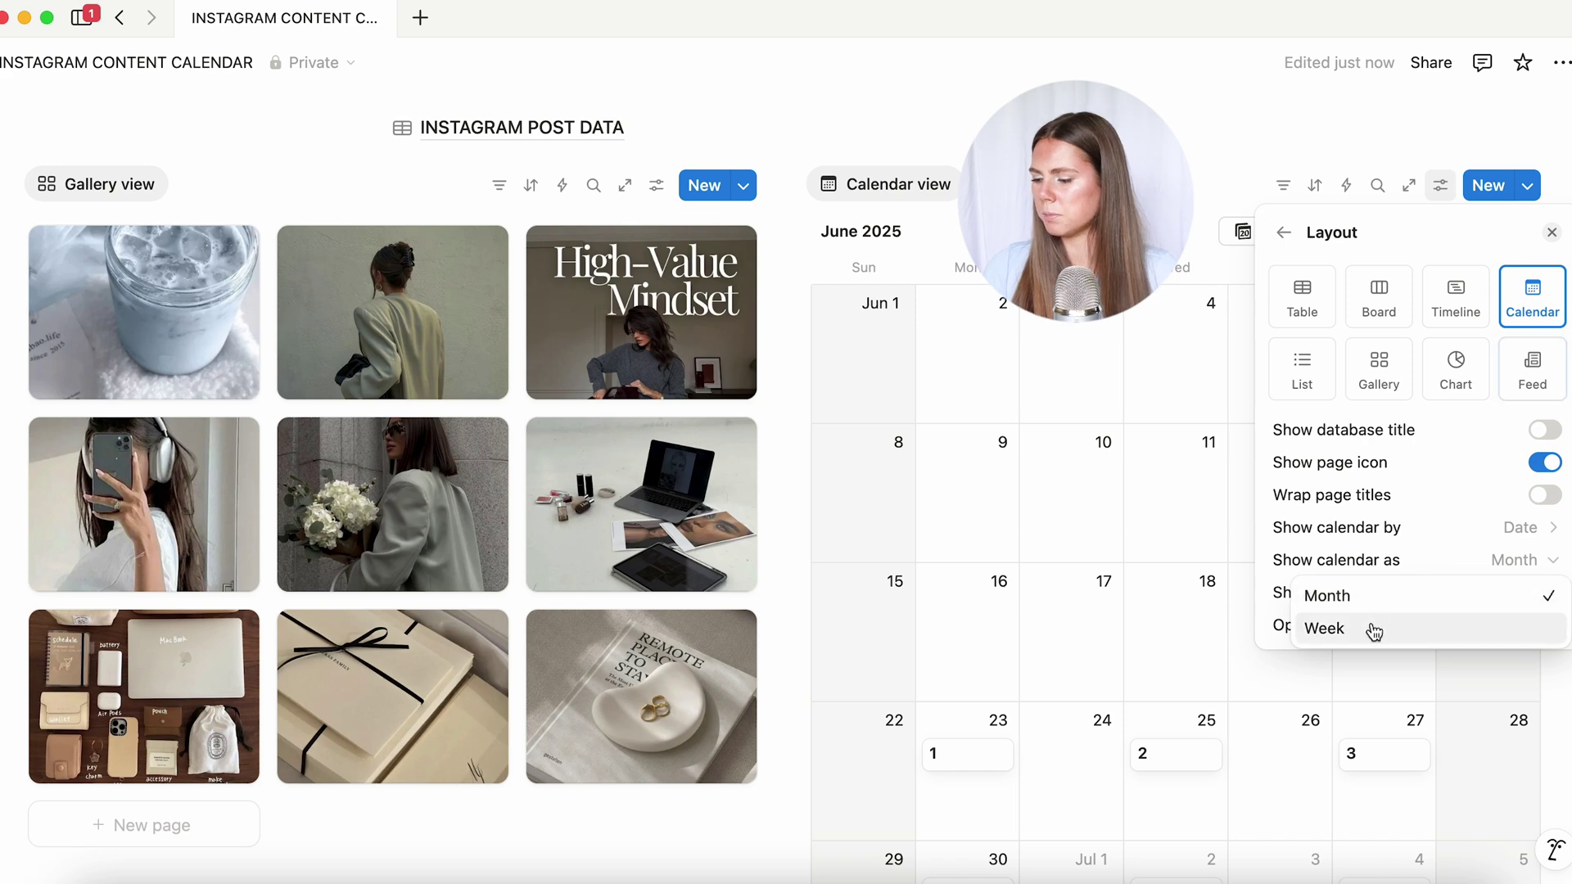
{"action": "left_click", "coordinate": [1372, 629]}
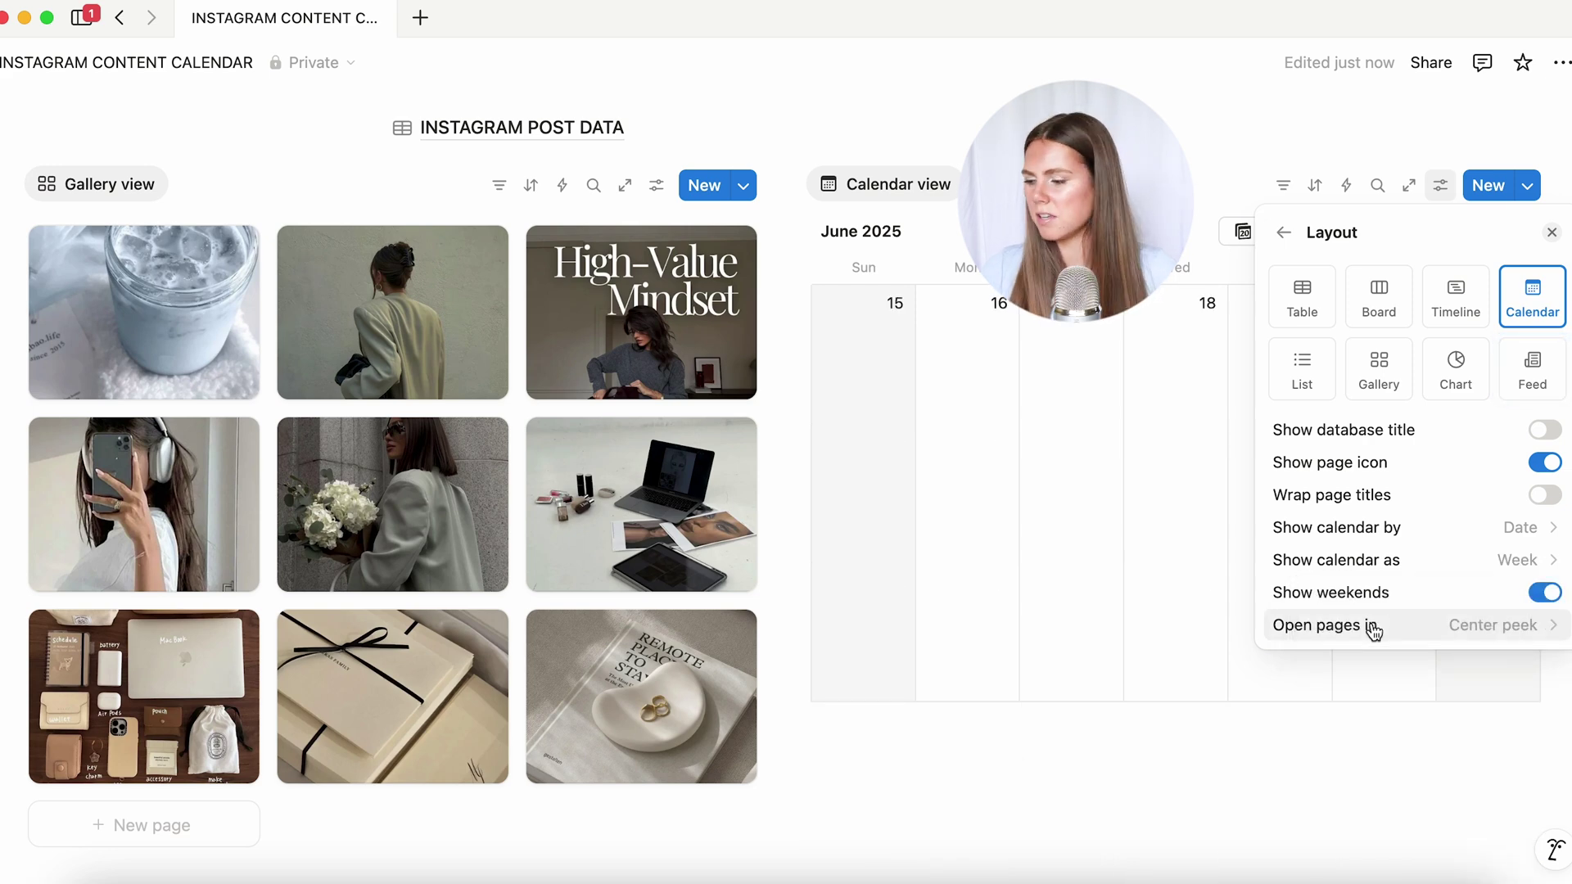
{"action": "left_click", "coordinate": [1472, 563]}
{"action": "left_click", "coordinate": [1382, 600]}
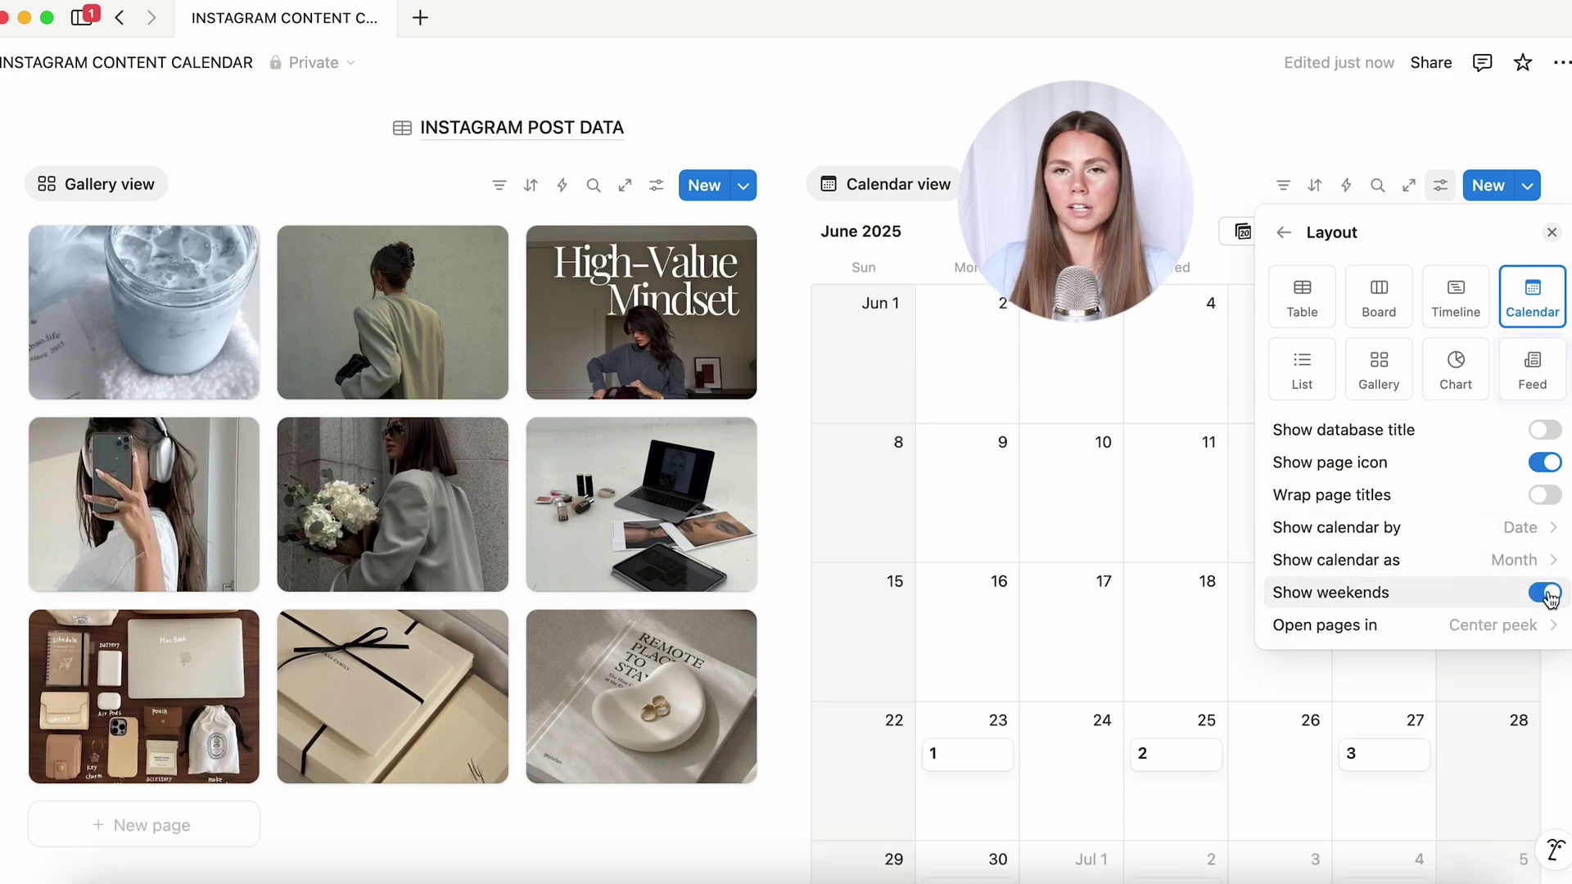
Hide weekends in the calendar view and show the Status and Select properties on its entries
{"action": "left_click", "coordinate": [1546, 595]}
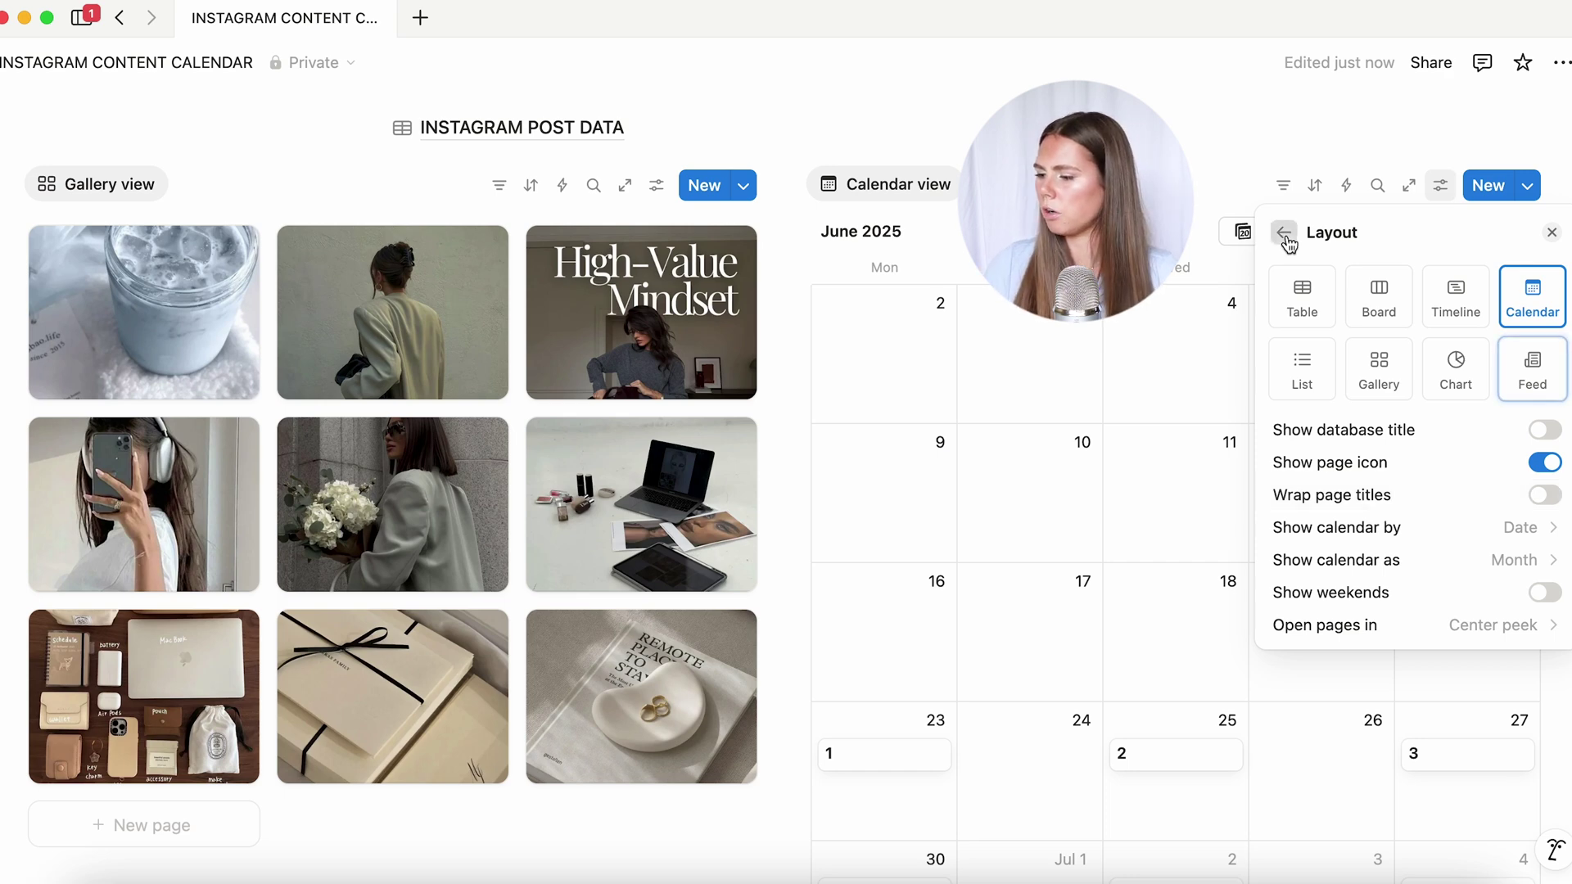
{"action": "left_click", "coordinate": [1284, 232]}
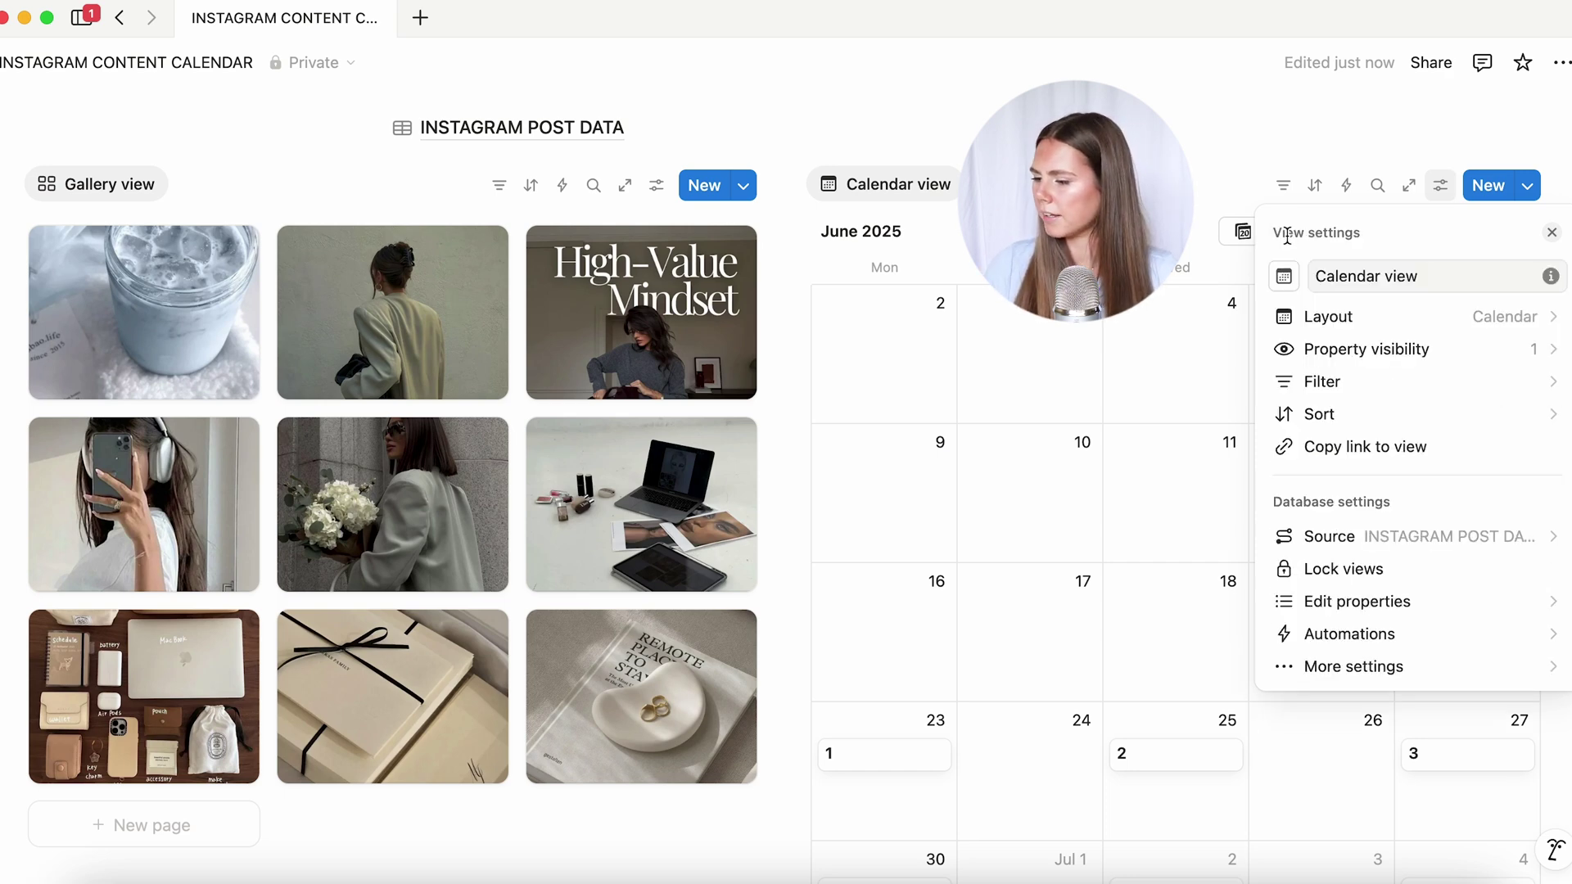
{"action": "left_click", "coordinate": [1412, 366]}
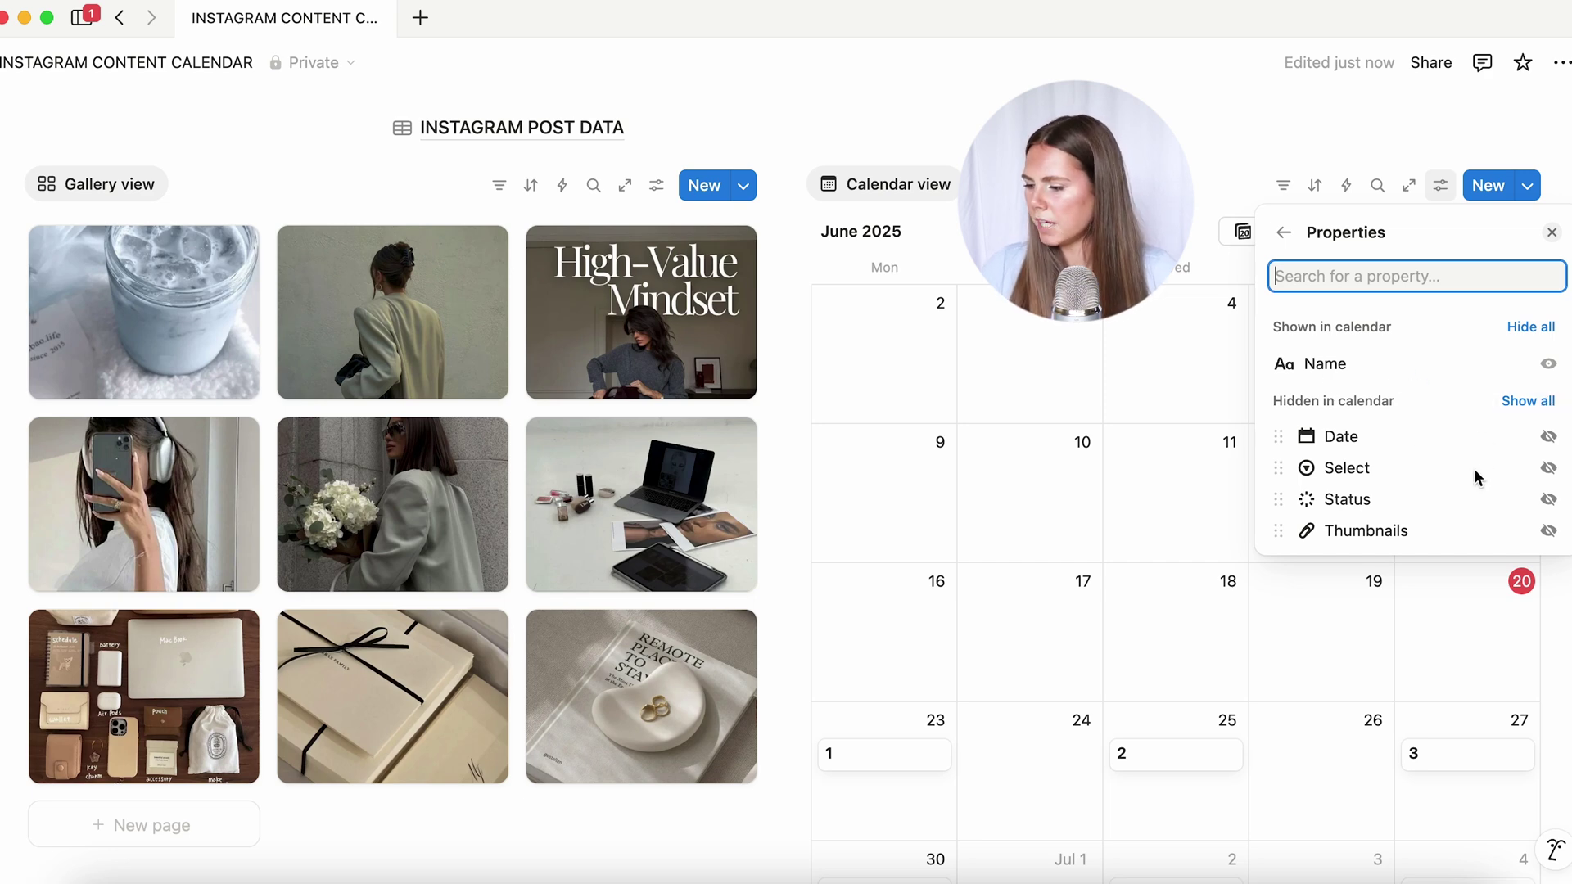
{"action": "left_click", "coordinate": [1548, 499]}
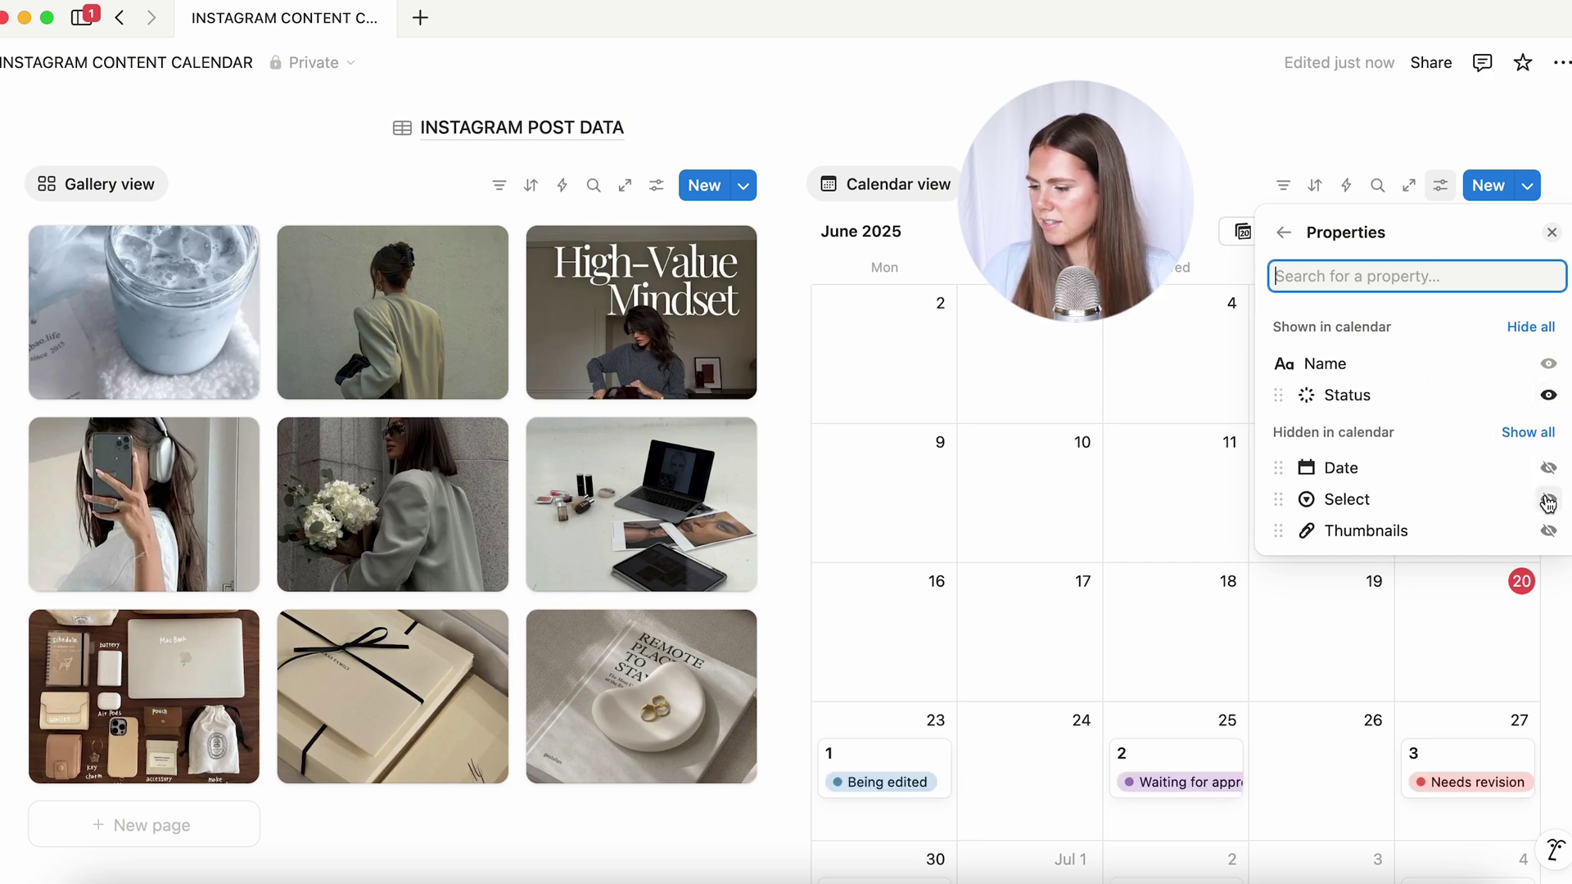
{"action": "left_click", "coordinate": [1548, 500]}
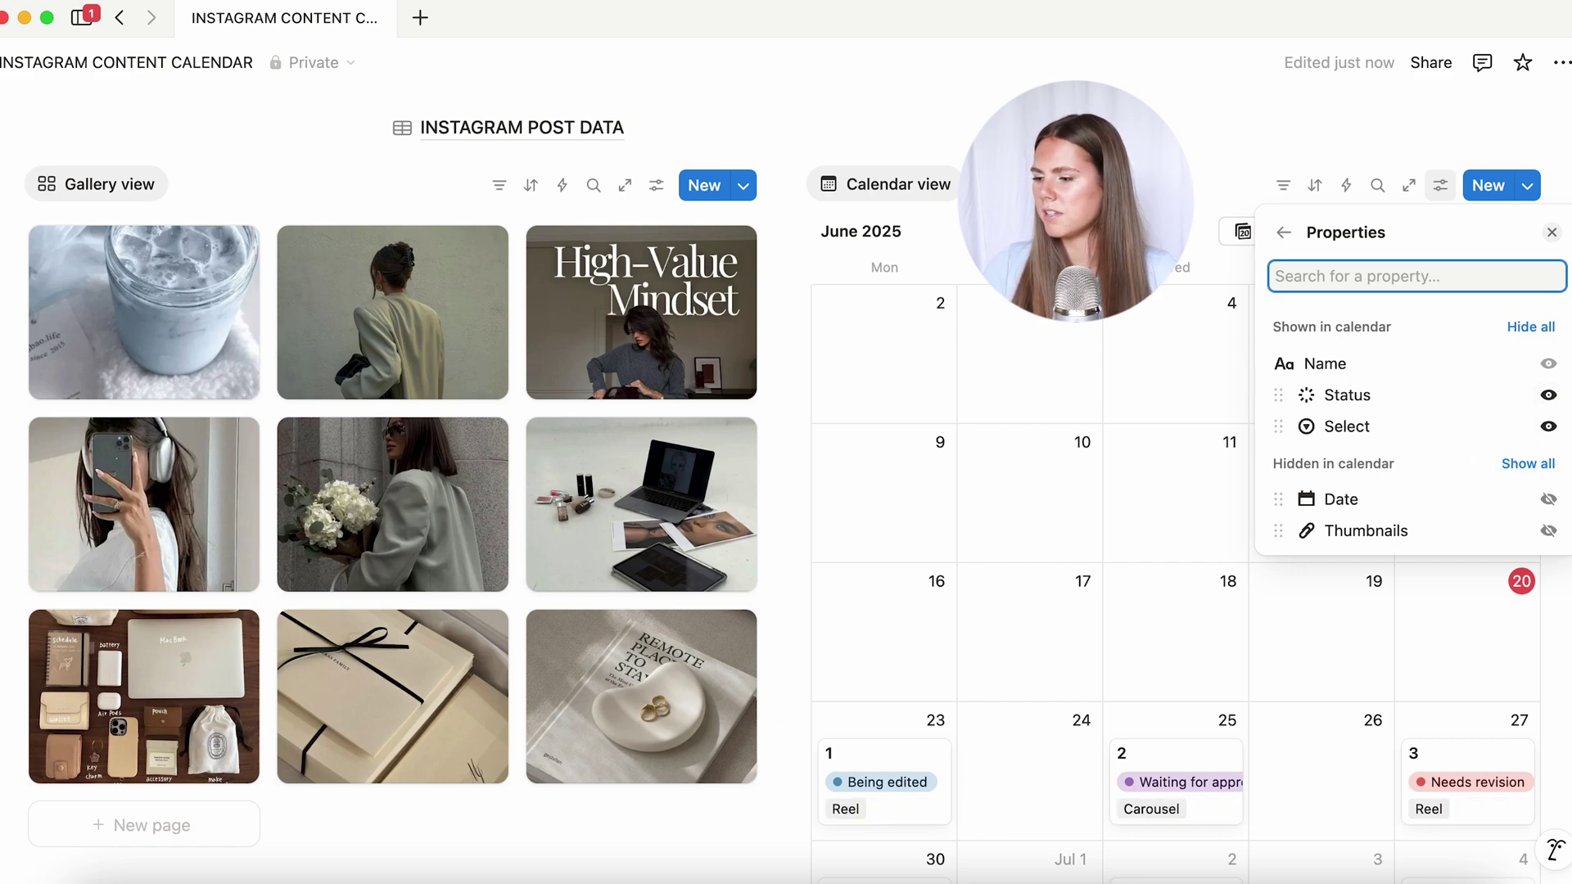
{"action": "left_click", "coordinate": [1088, 301]}
Open entry 1 from June 23 in the calendar and set its status to Needs revision
{"action": "scroll", "coordinate": [1088, 303], "scroll_direction": "down", "scroll_amount": 3}
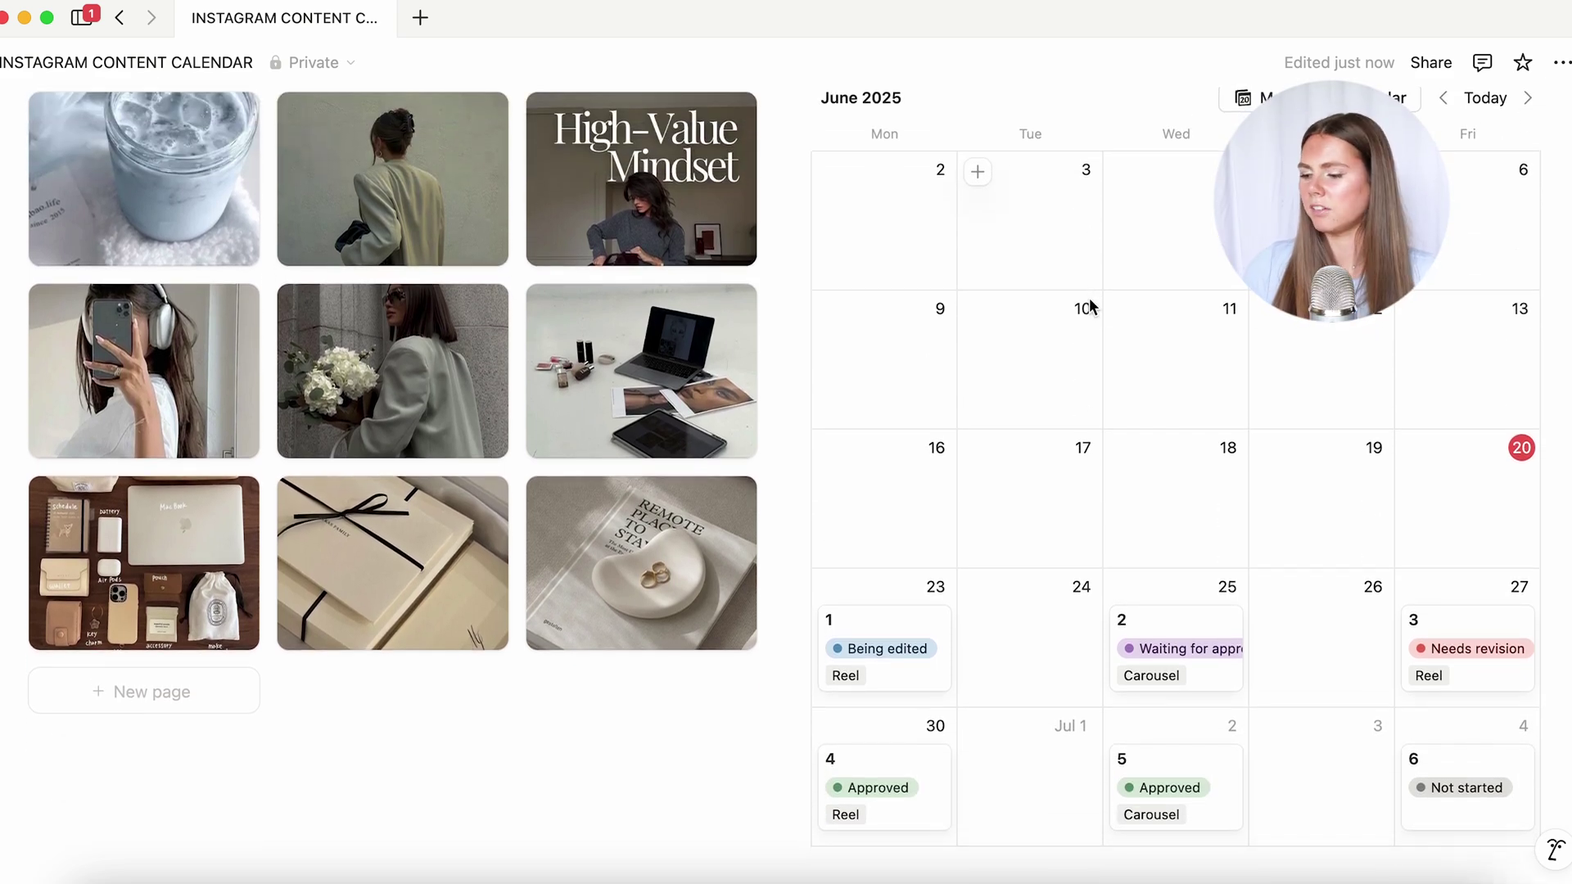
{"action": "left_click", "coordinate": [888, 679]}
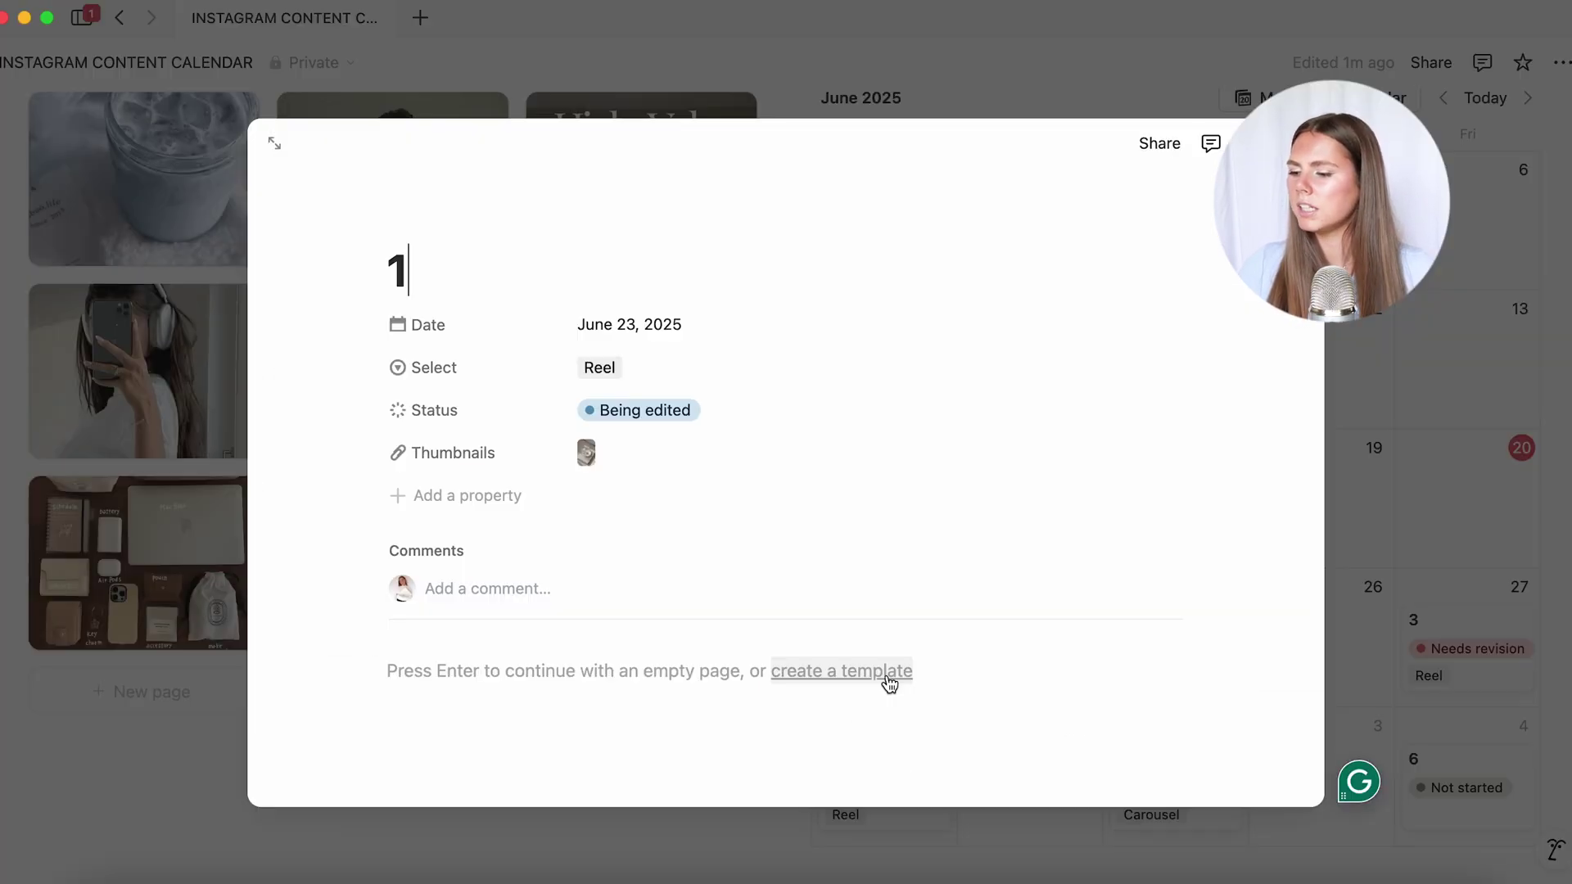
{"action": "left_click", "coordinate": [692, 416]}
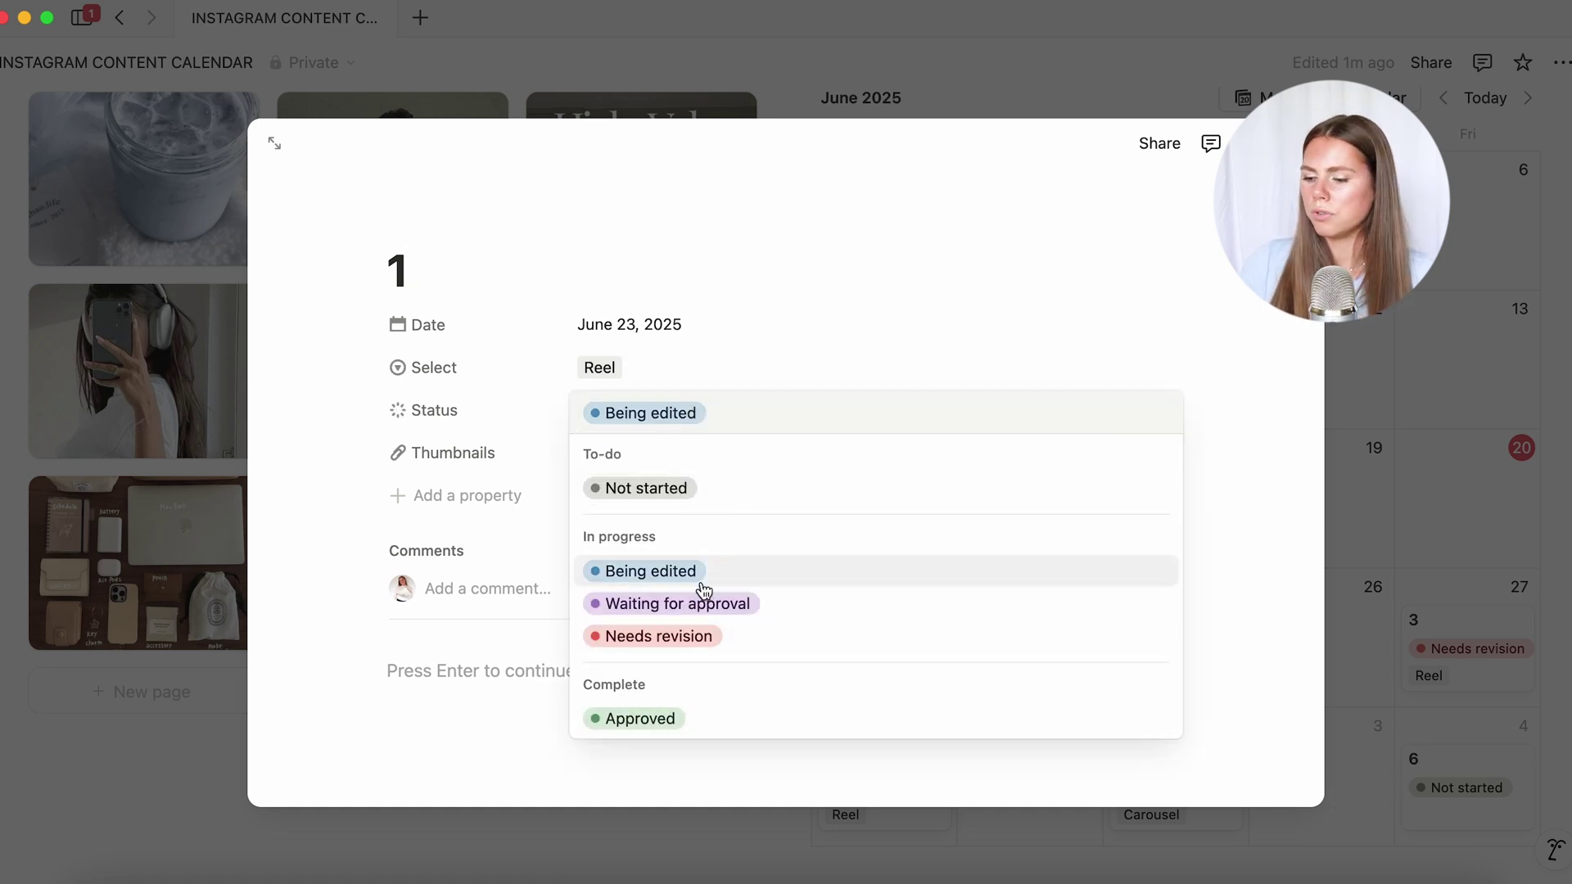
{"action": "left_click", "coordinate": [686, 641]}
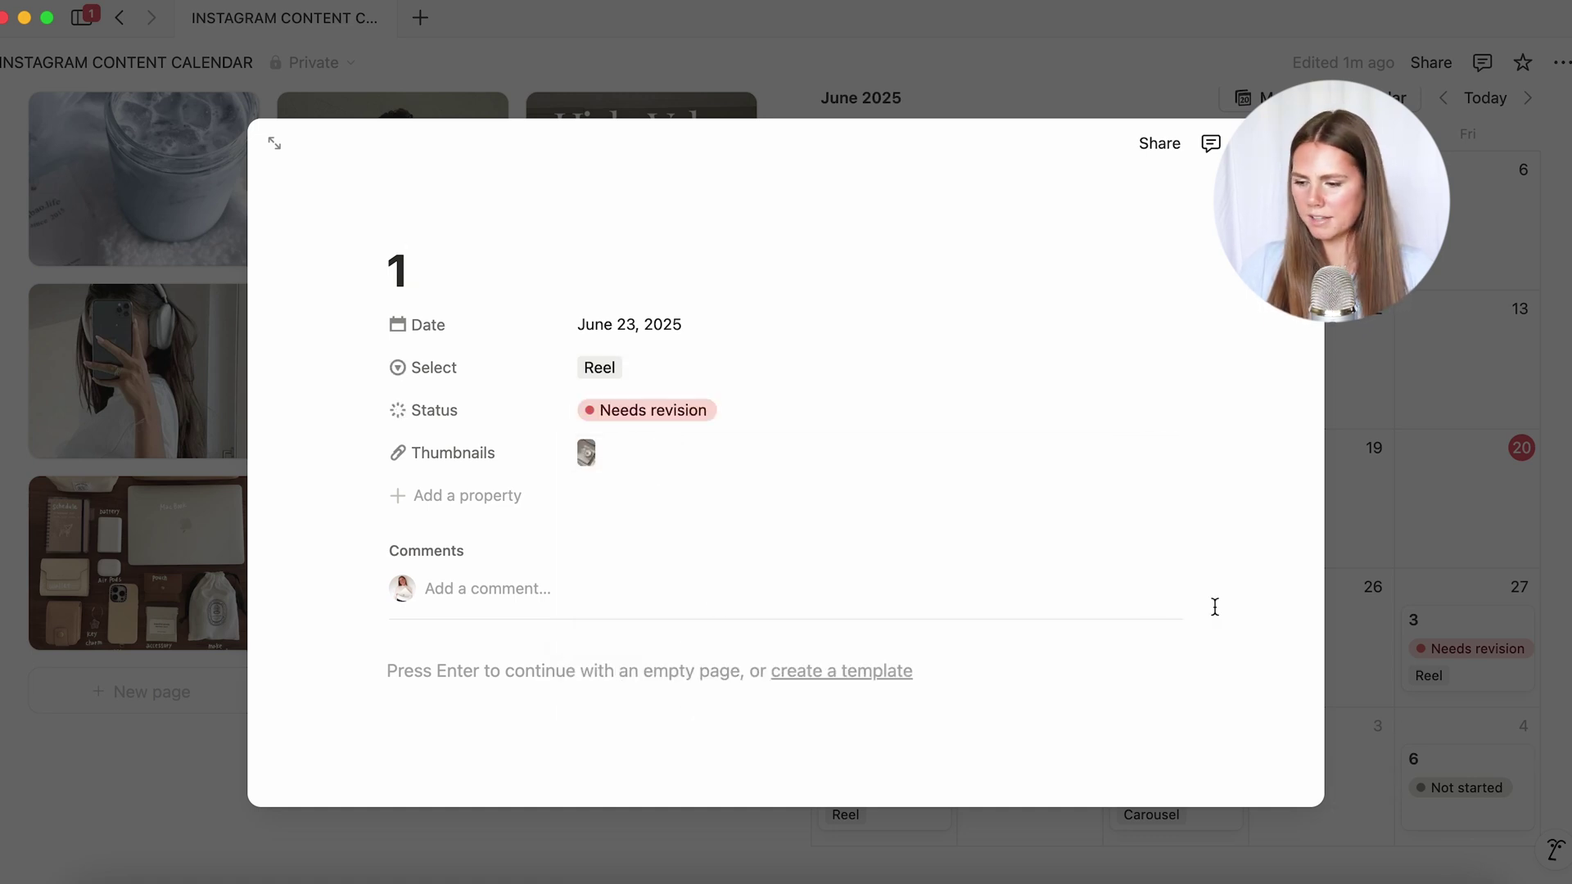
Write the labels "CONTENT:" and "CAPTION:" in the body of entry 1 and paste the bread photo under "CONTENT:"
{"action": "left_click", "coordinate": [499, 683]}
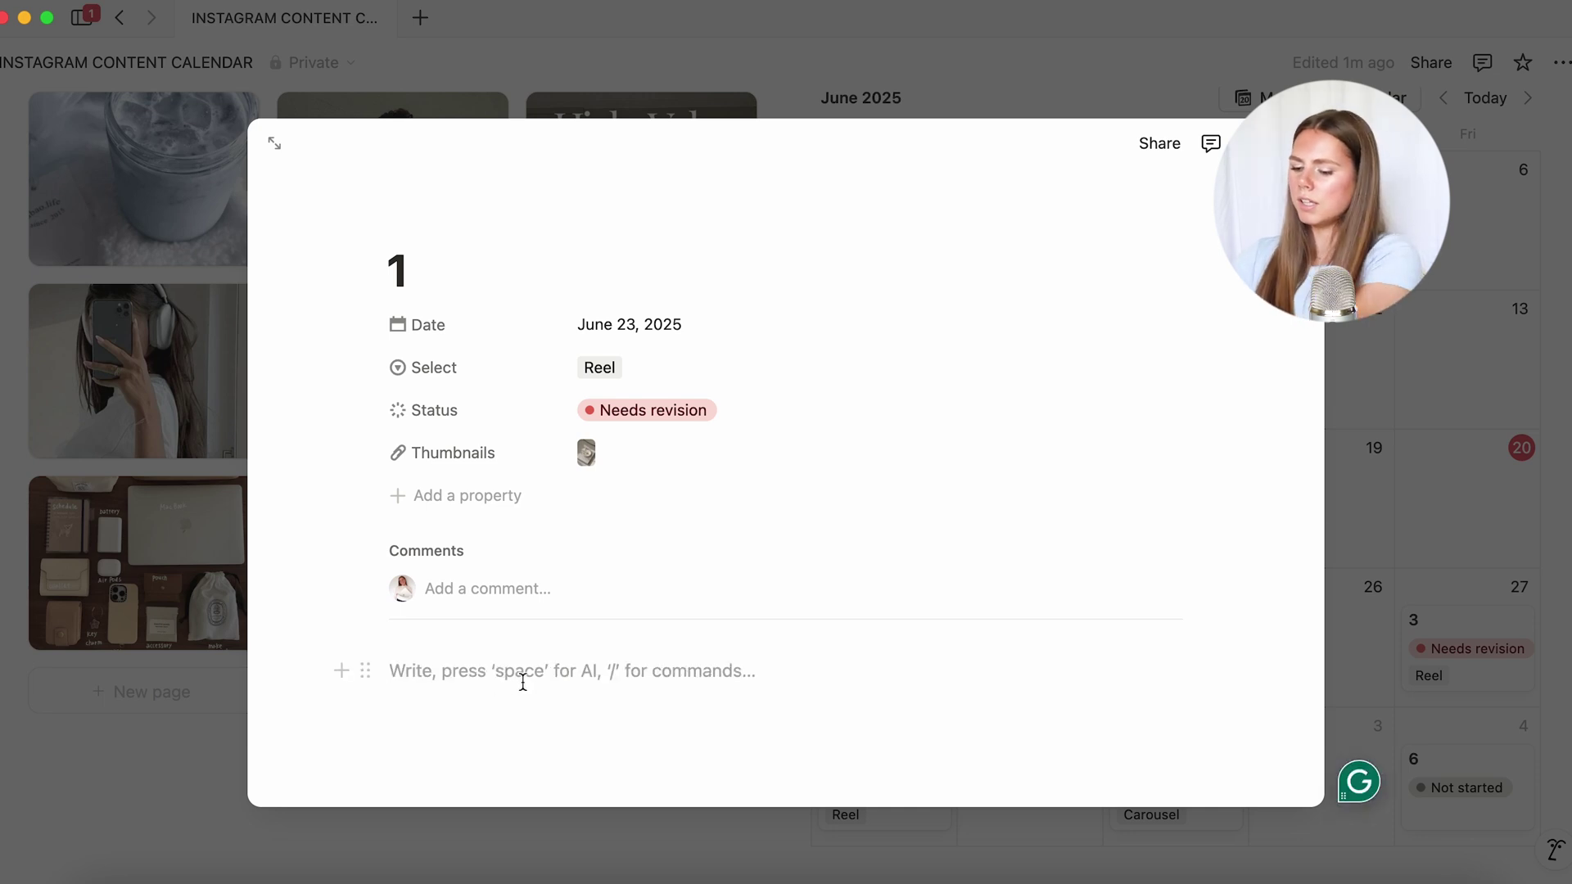
{"action": "type", "text": "C"}
{"action": "key", "text": "BackSpace"}
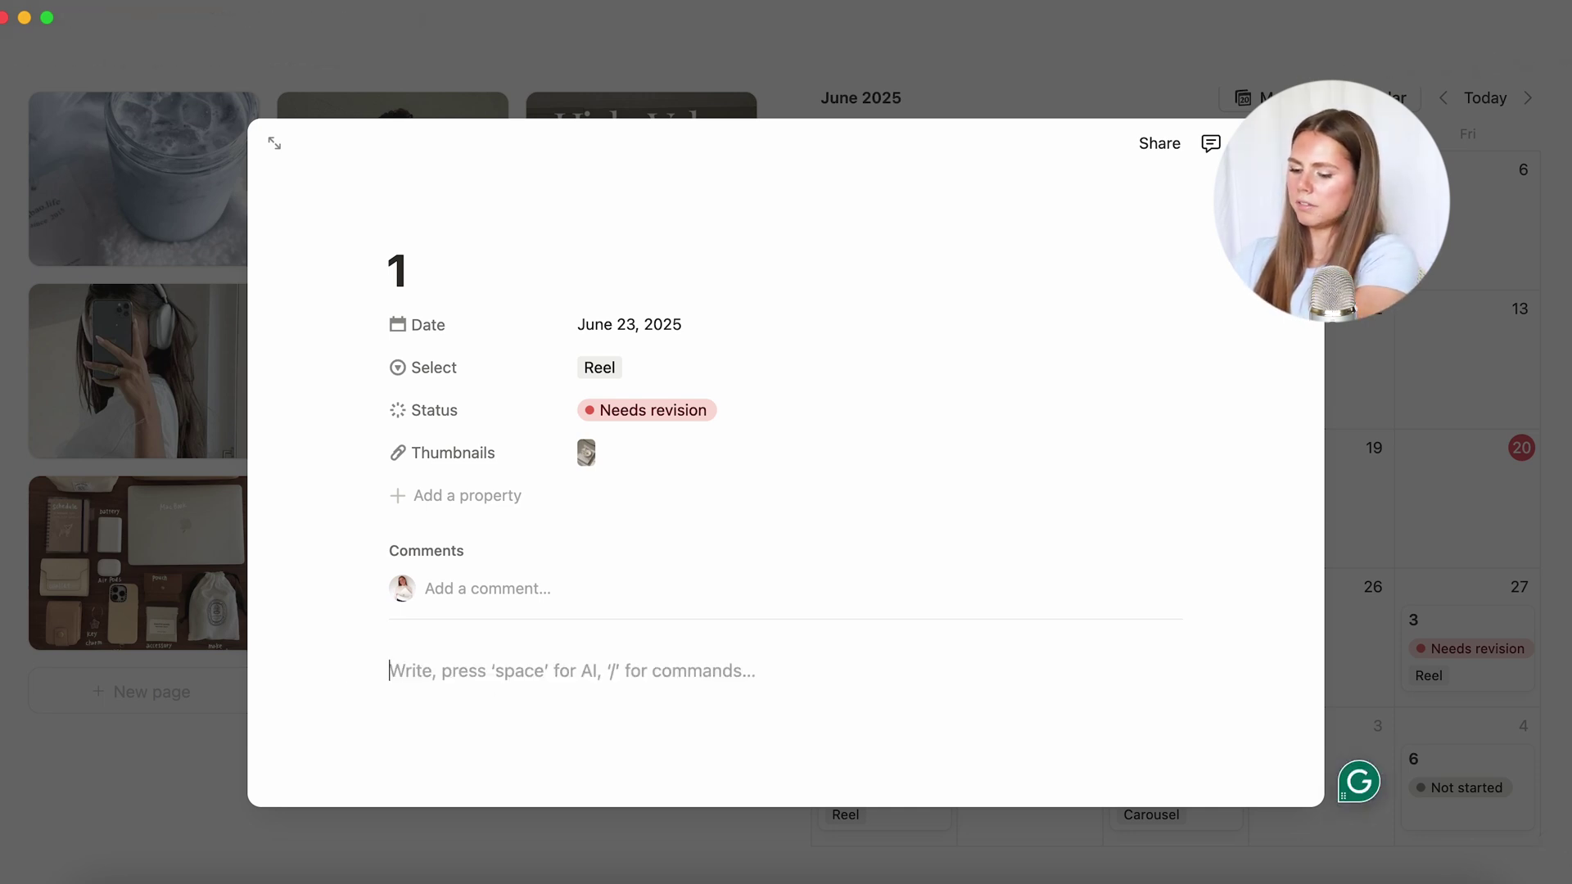
{"action": "type", "text": "co"}
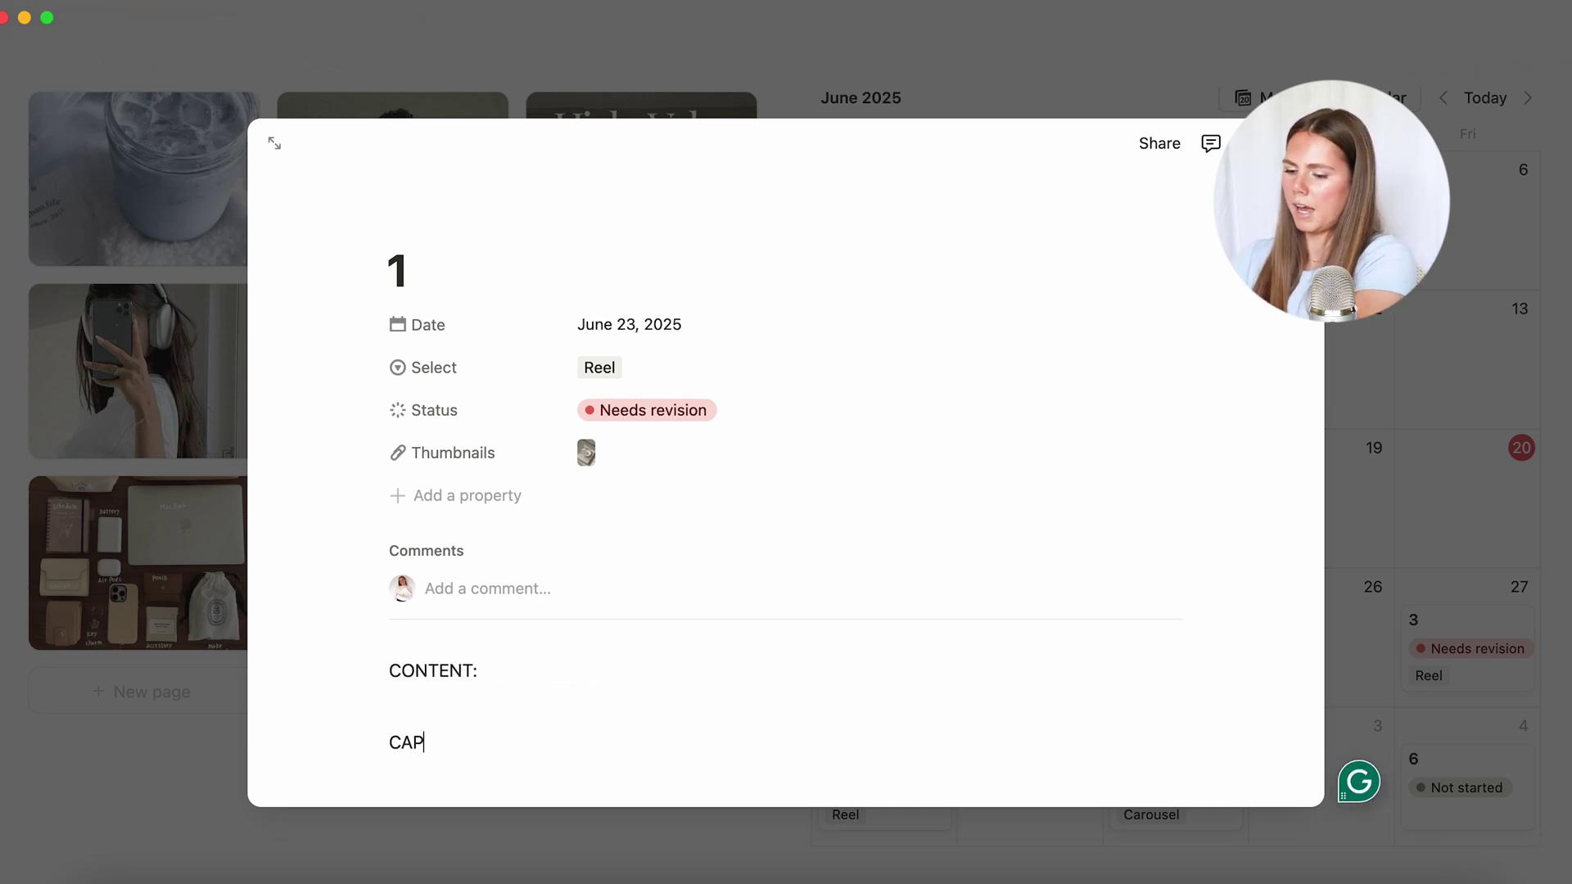
{"action": "left_click", "coordinate": [516, 668]}
{"action": "key", "text": "ctrl+v"}
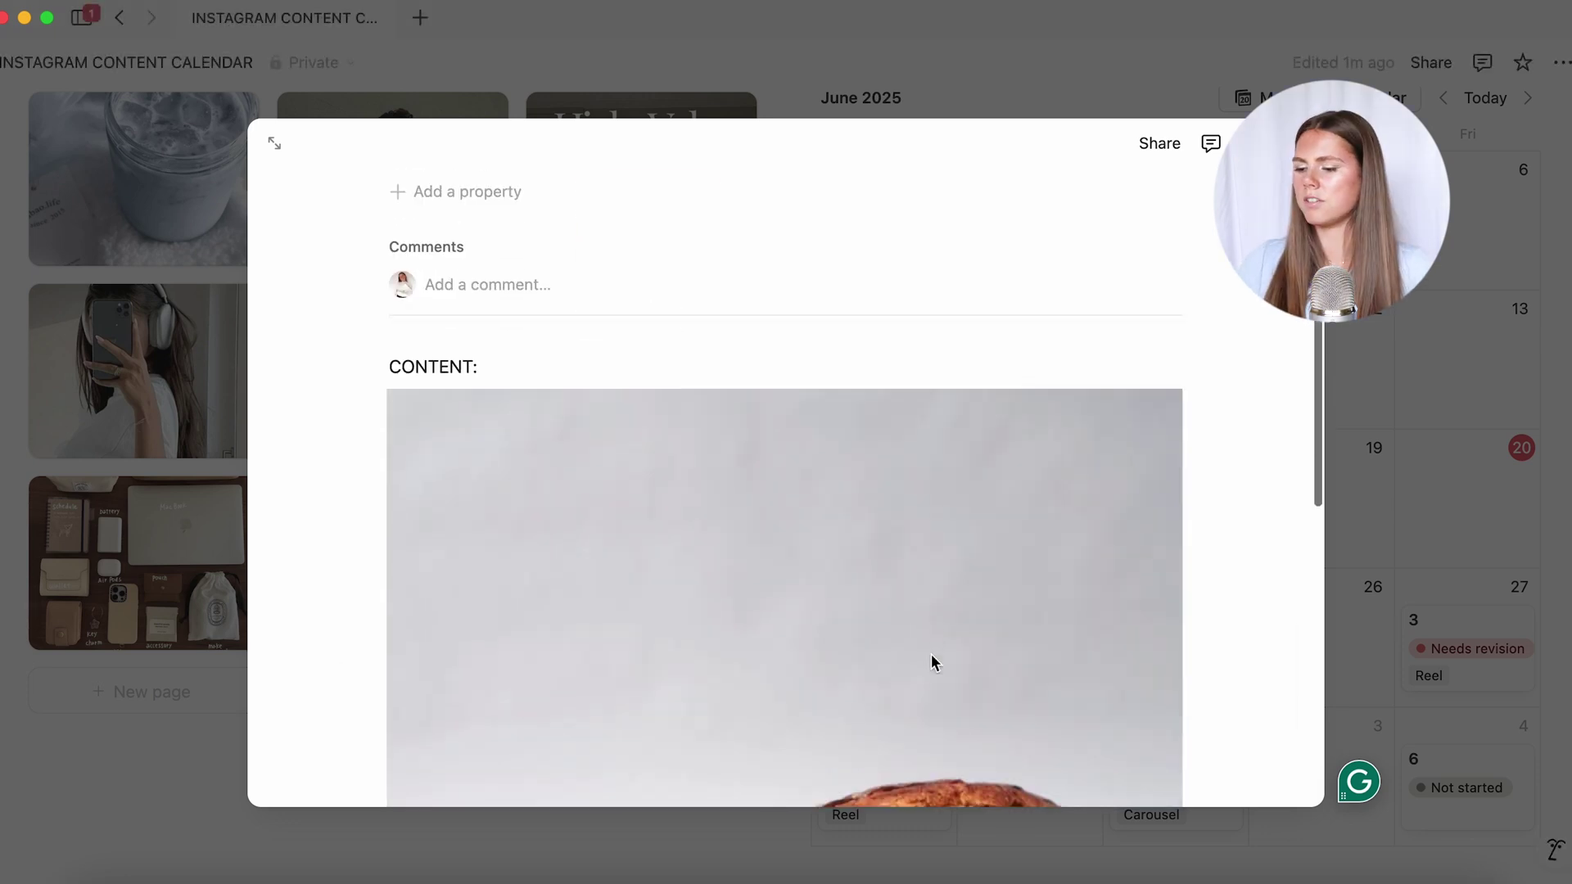
Shrink the bread photo and align it to the left of the page
{"action": "scroll", "coordinate": [932, 654], "scroll_direction": "down", "scroll_amount": 5}
{"action": "scroll", "coordinate": [1172, 583], "scroll_direction": "up", "scroll_amount": 3}
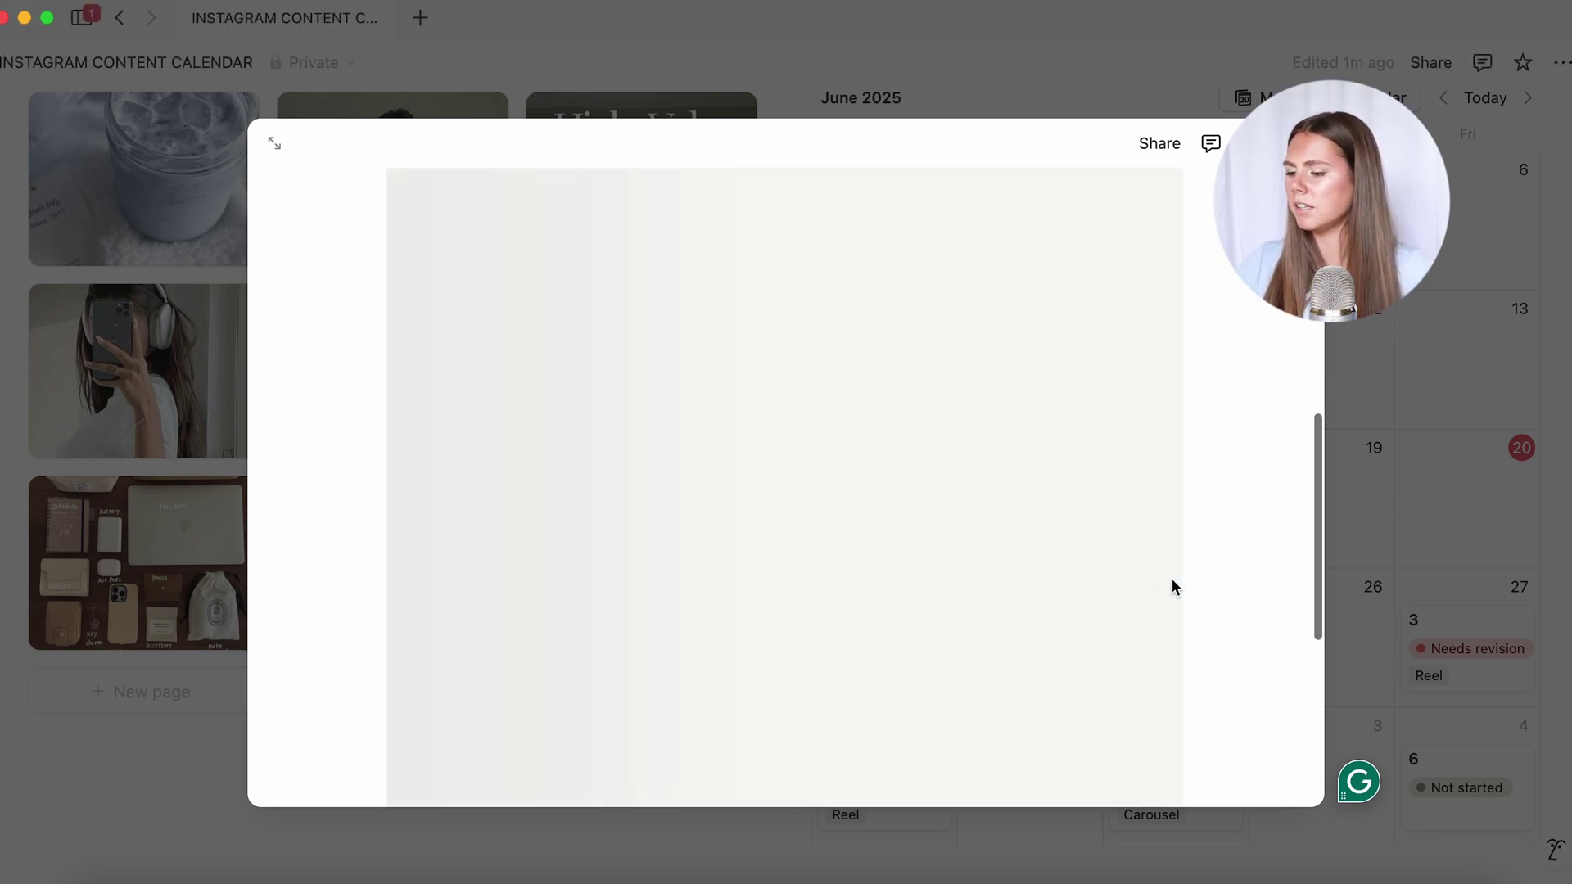
{"action": "scroll", "coordinate": [1179, 663], "scroll_direction": "down", "scroll_amount": 2}
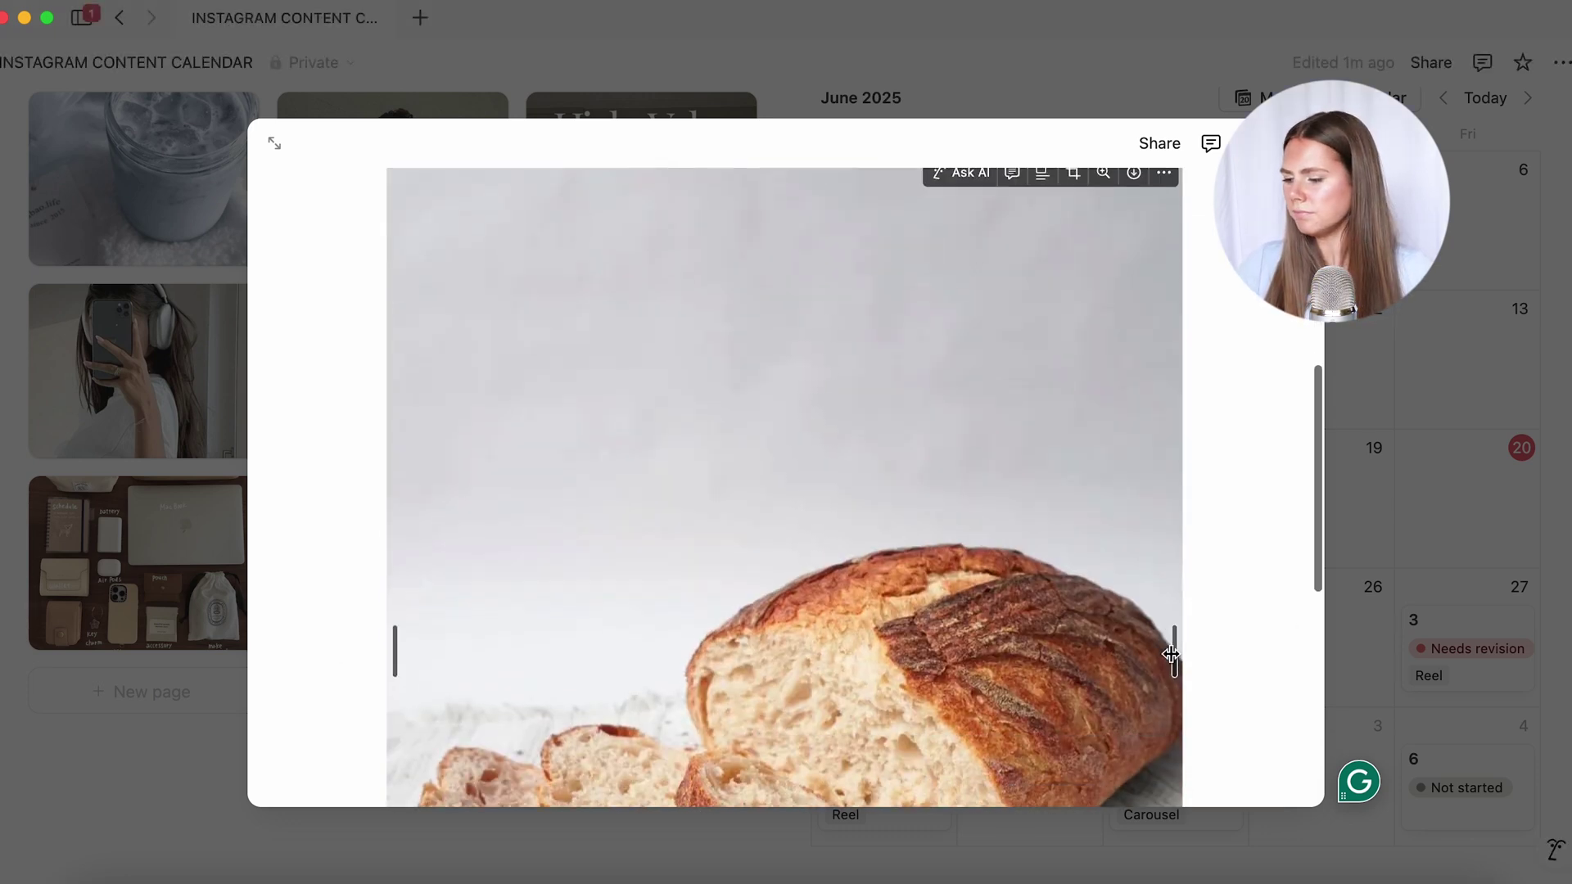
{"action": "left_click_drag", "start_coordinate": [1172, 655], "coordinate": [1014, 649]}
{"action": "scroll", "coordinate": [1024, 651], "scroll_direction": "up", "scroll_amount": 2}
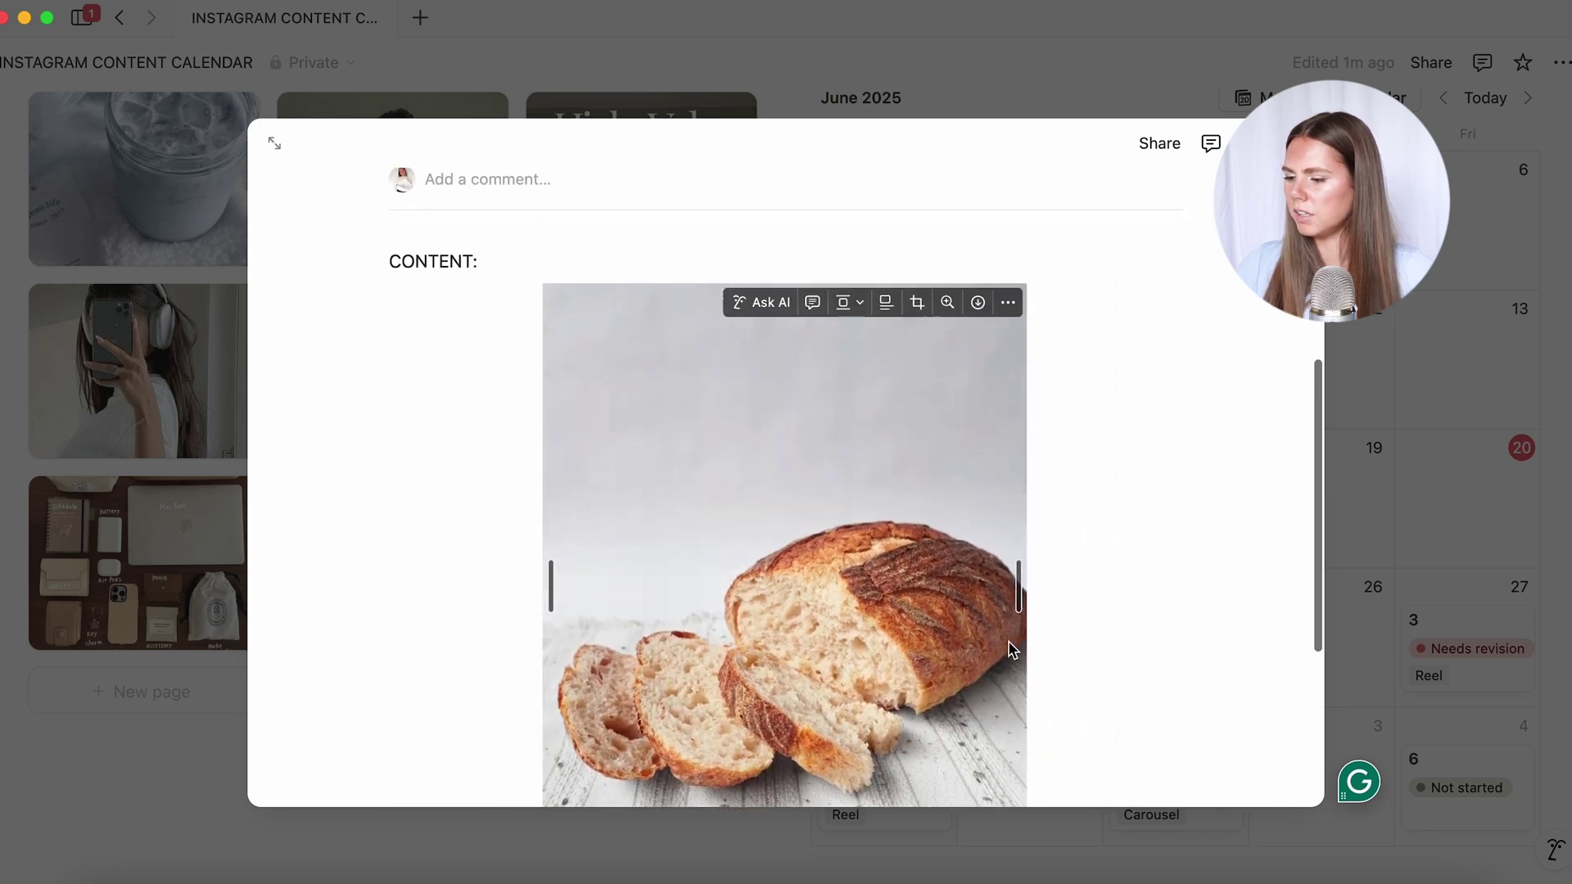
{"action": "left_click", "coordinate": [852, 306]}
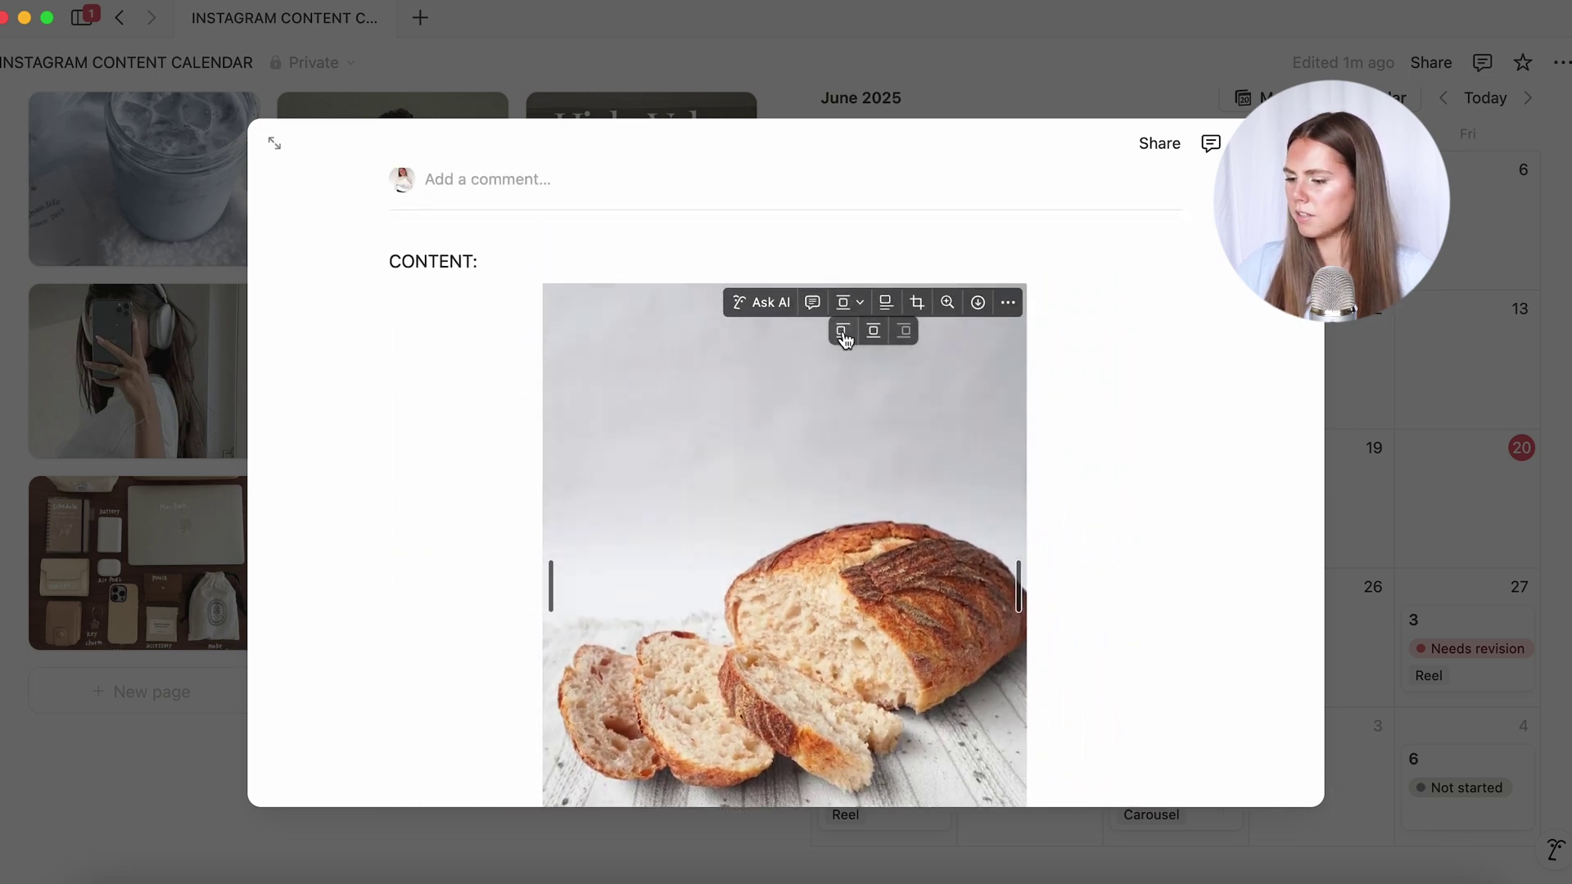
{"action": "left_click", "coordinate": [843, 336]}
Place the "CAPTION:" label in a column beside the bread photo and write "This is the caption" beneath it
{"action": "scroll", "coordinate": [750, 483], "scroll_direction": "down", "scroll_amount": 4}
{"action": "left_click_drag", "start_coordinate": [367, 665], "coordinate": [923, 262]}
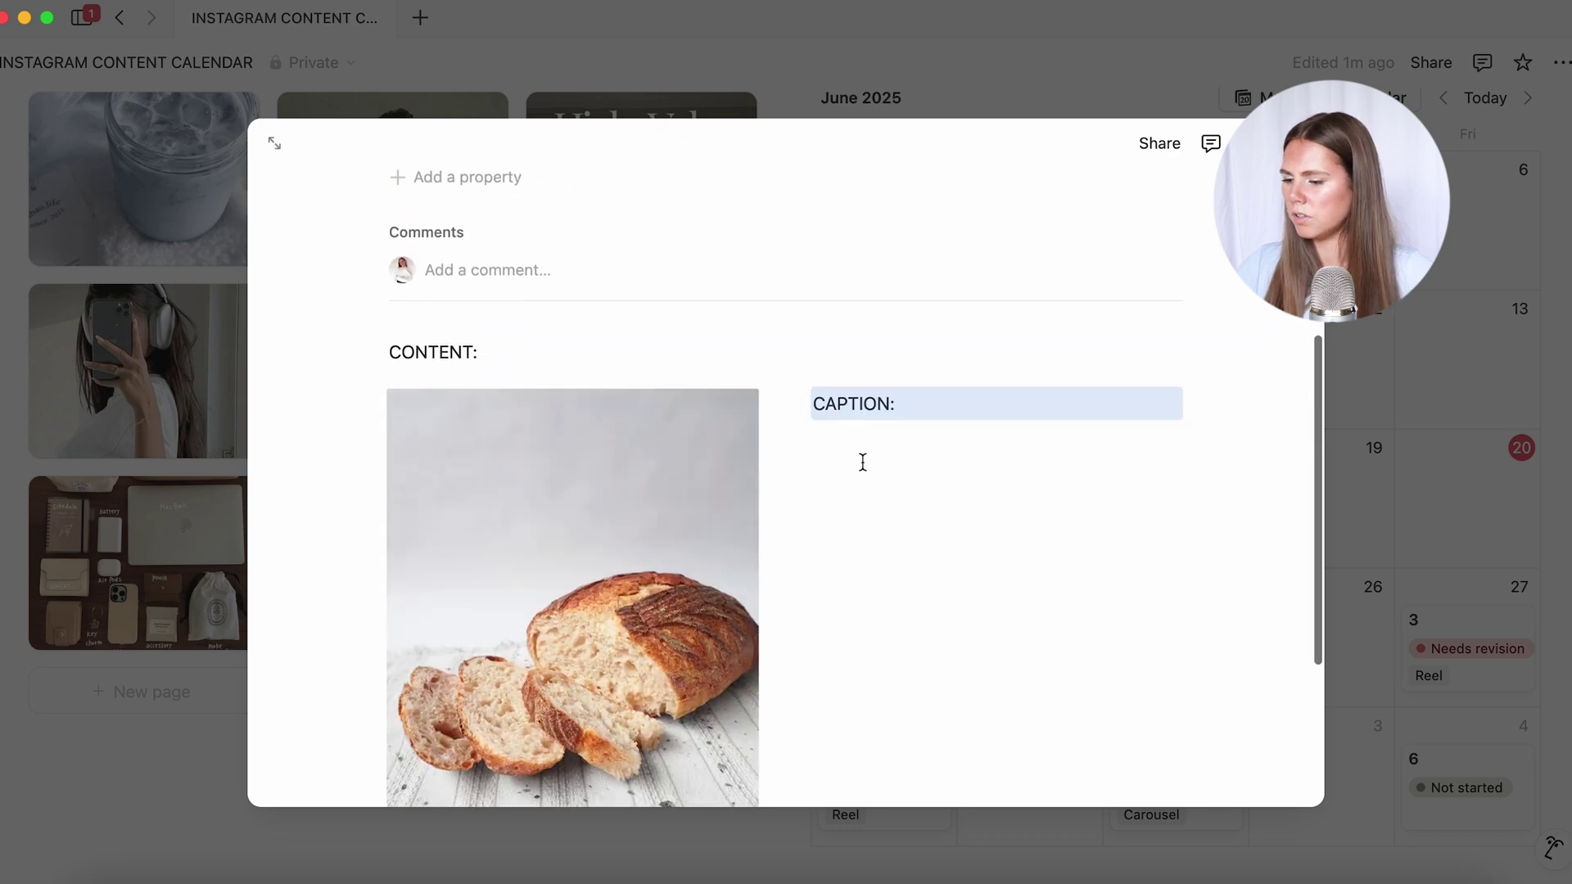
{"action": "left_click", "coordinate": [868, 452]}
{"action": "type", "text": "This is the caption"}
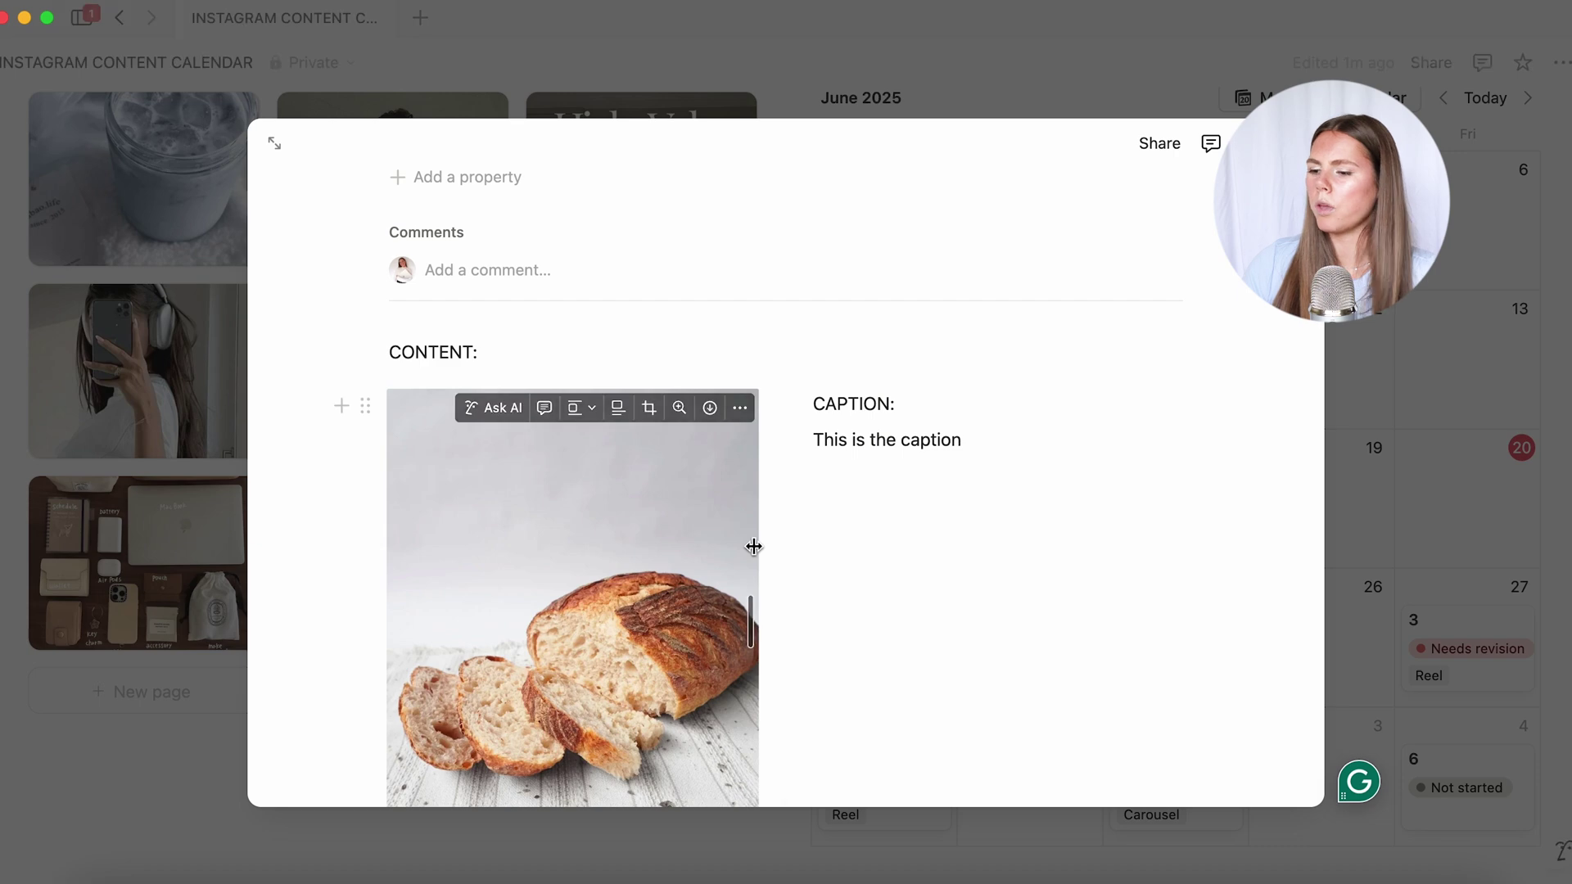
Try renaming the entry "Bread" and restore its title to "1"
{"action": "scroll", "coordinate": [754, 545], "scroll_direction": "up", "scroll_amount": 5}
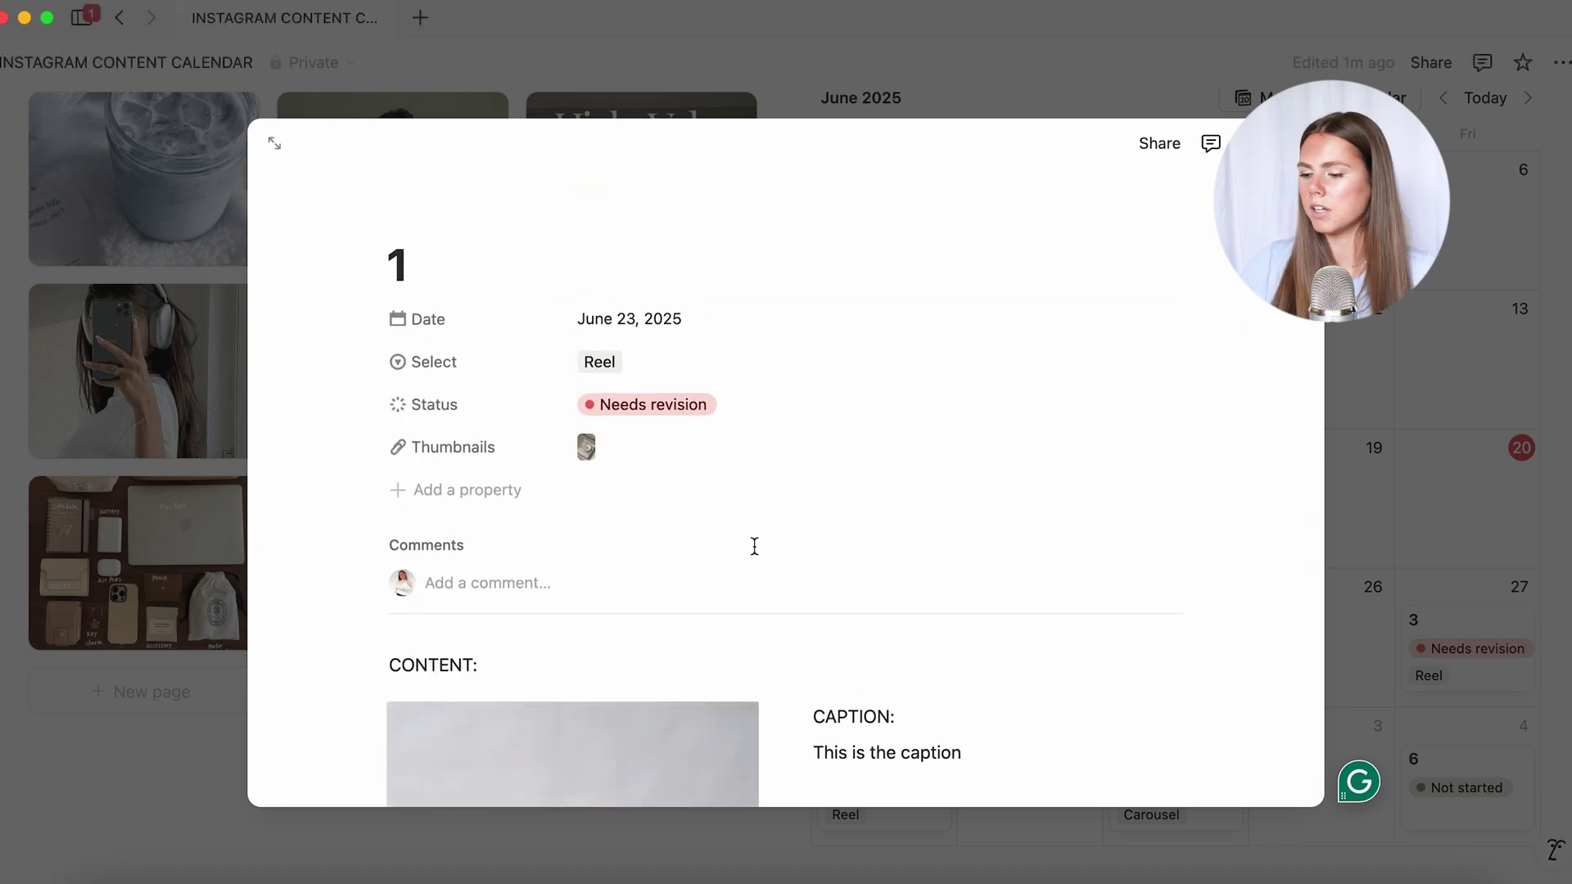
{"action": "scroll", "coordinate": [754, 545], "scroll_direction": "down", "scroll_amount": 2}
{"action": "left_click", "coordinate": [462, 183]}
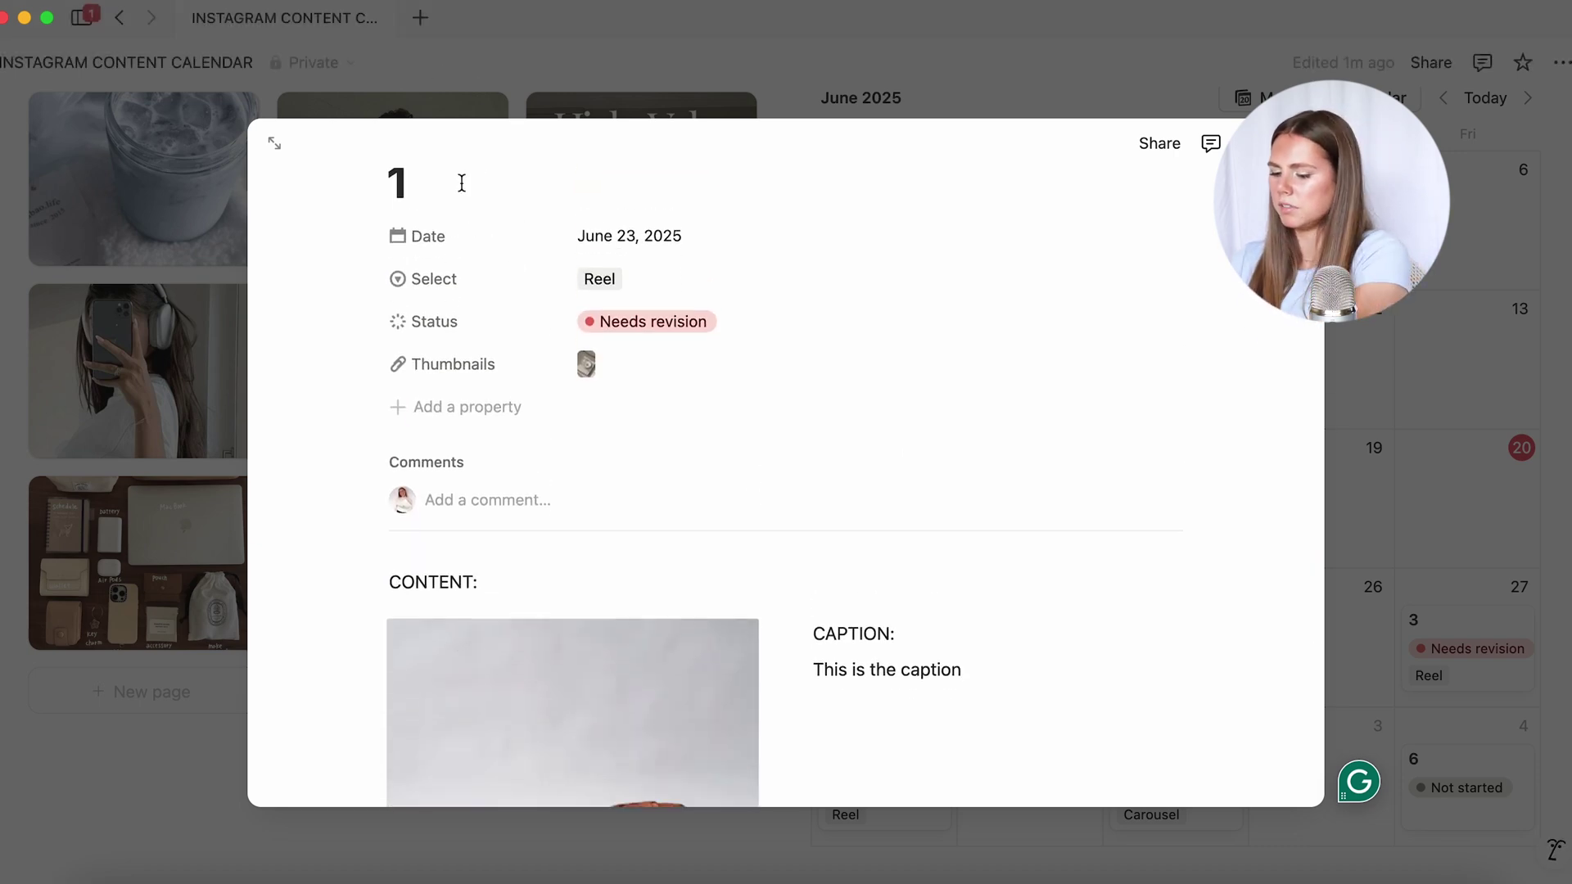
{"action": "key", "text": "BackSpace"}
{"action": "type", "text": "Bread"}
{"action": "left_click", "coordinate": [697, 576]}
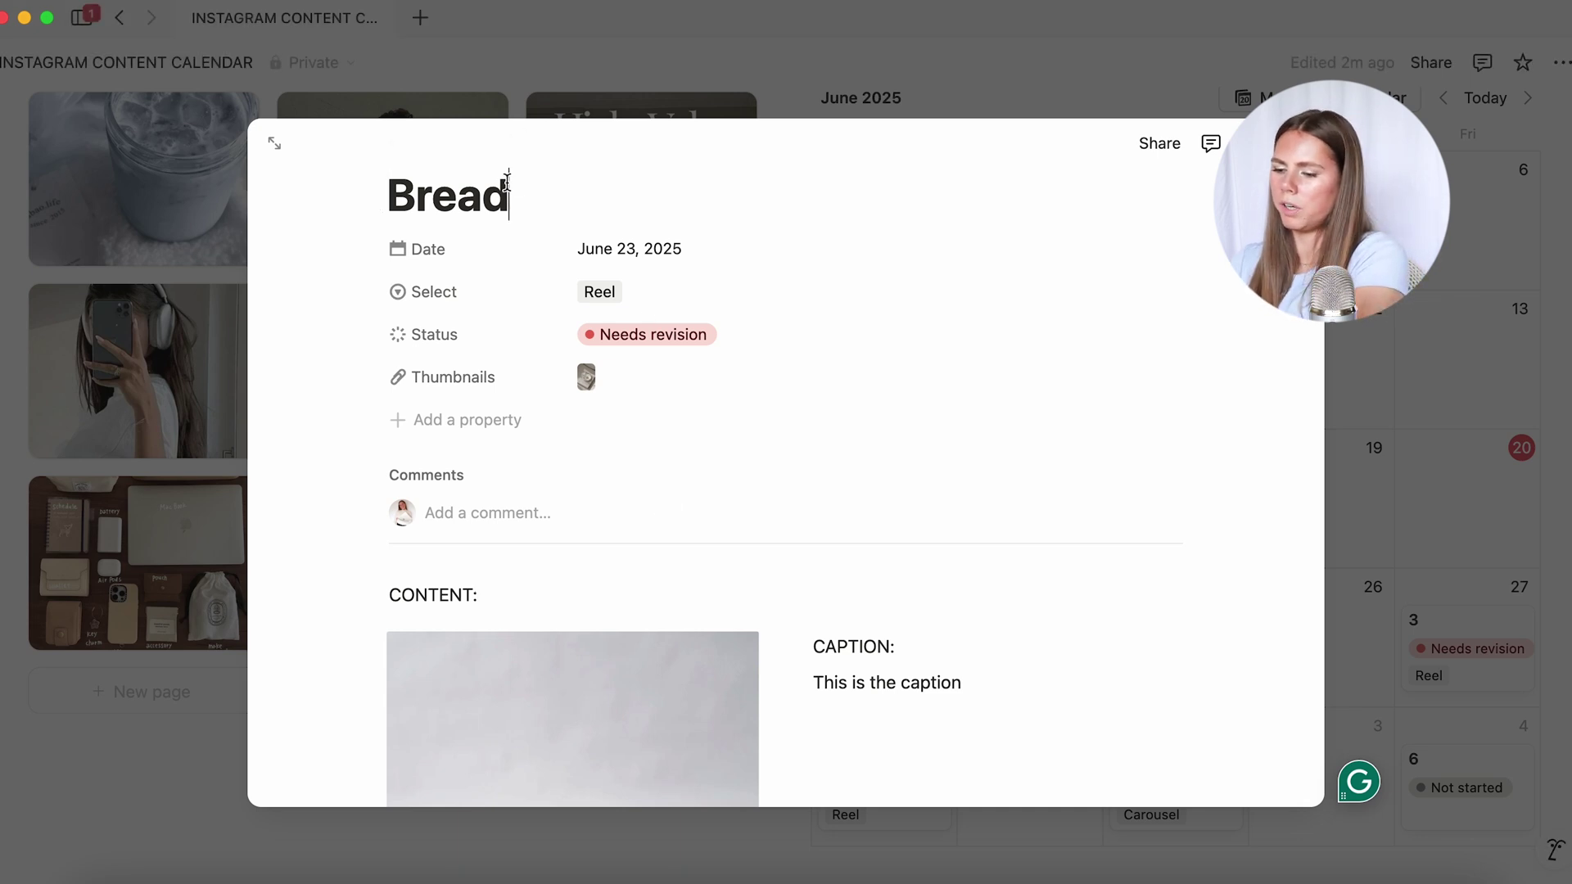
{"action": "double_click", "coordinate": [479, 189]}
{"action": "type", "text": "1"}
{"action": "left_click", "coordinate": [871, 587]}
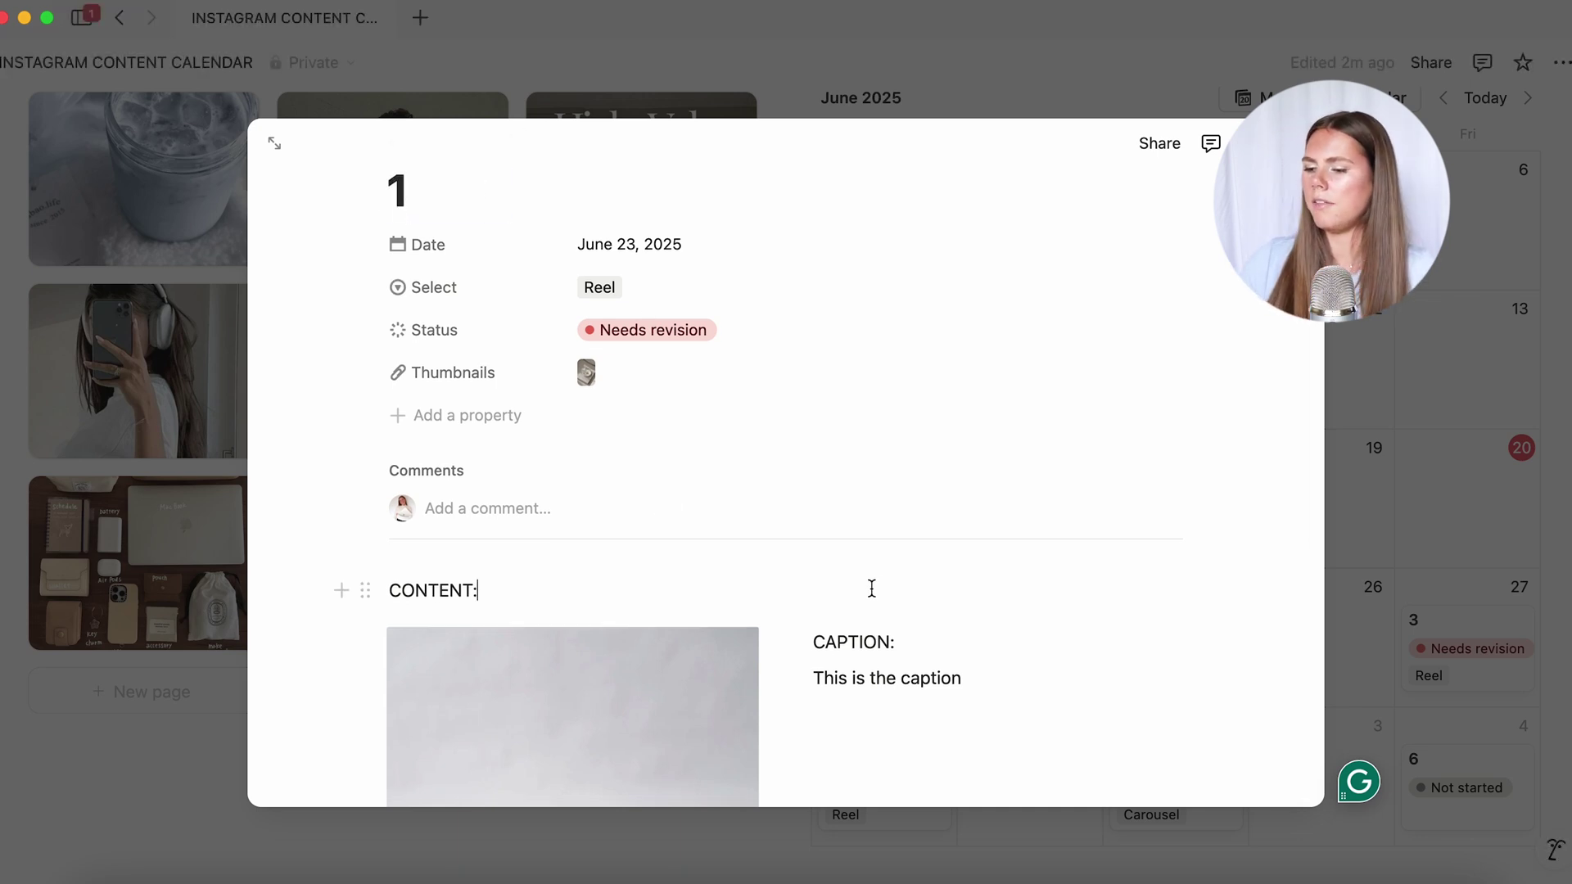
Review the photo and caption layout in the body of entry 1 and close the entry
{"action": "scroll", "coordinate": [872, 588], "scroll_direction": "down", "scroll_amount": 2}
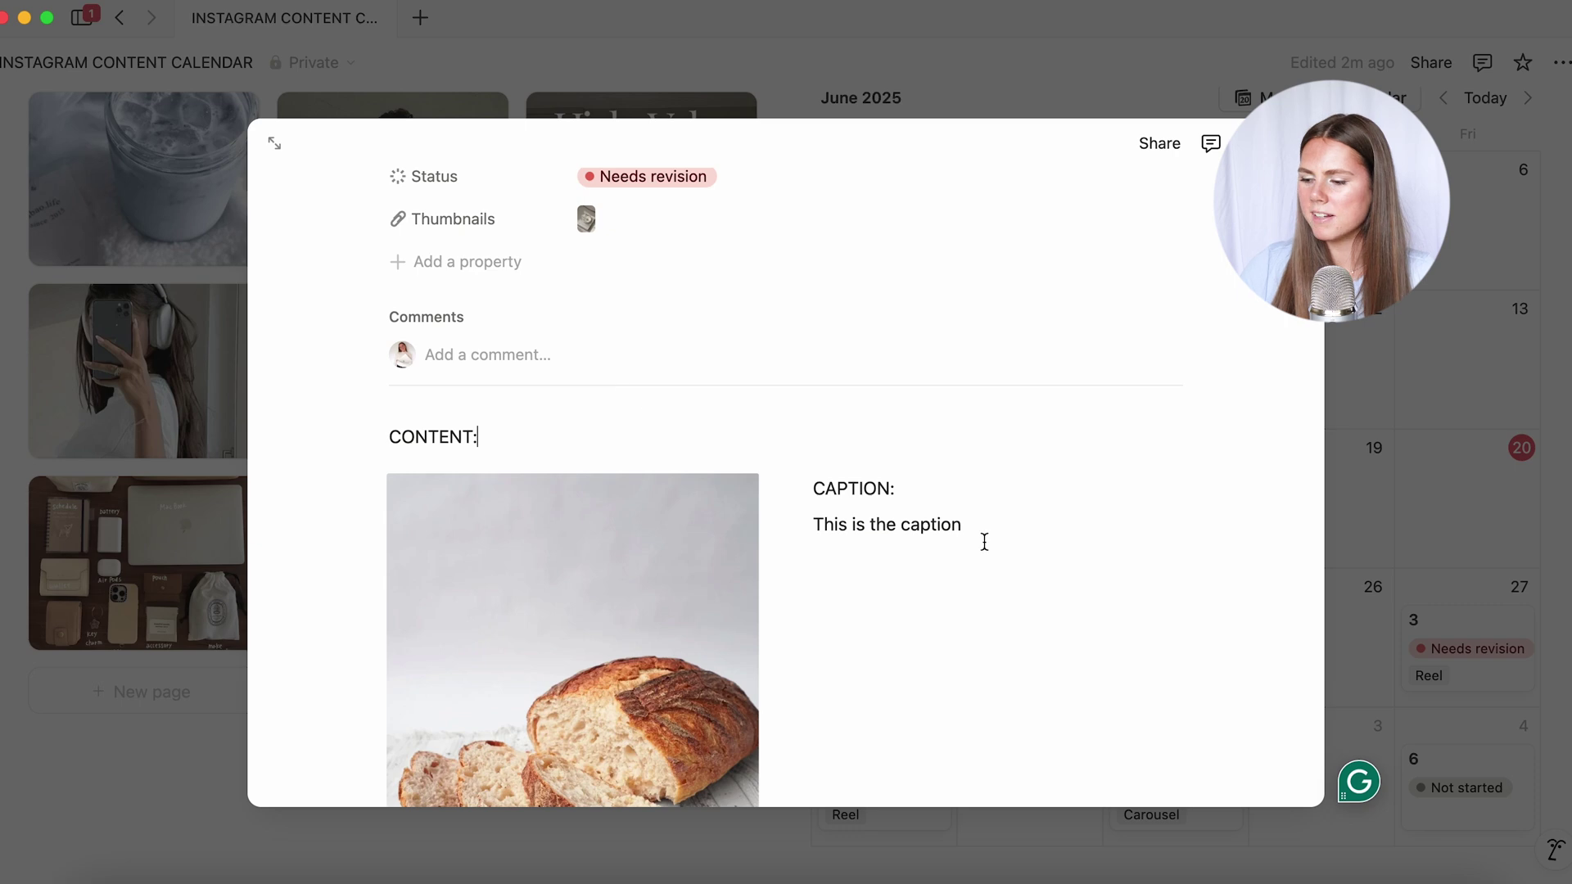
{"action": "scroll", "coordinate": [931, 585], "scroll_direction": "down", "scroll_amount": 3}
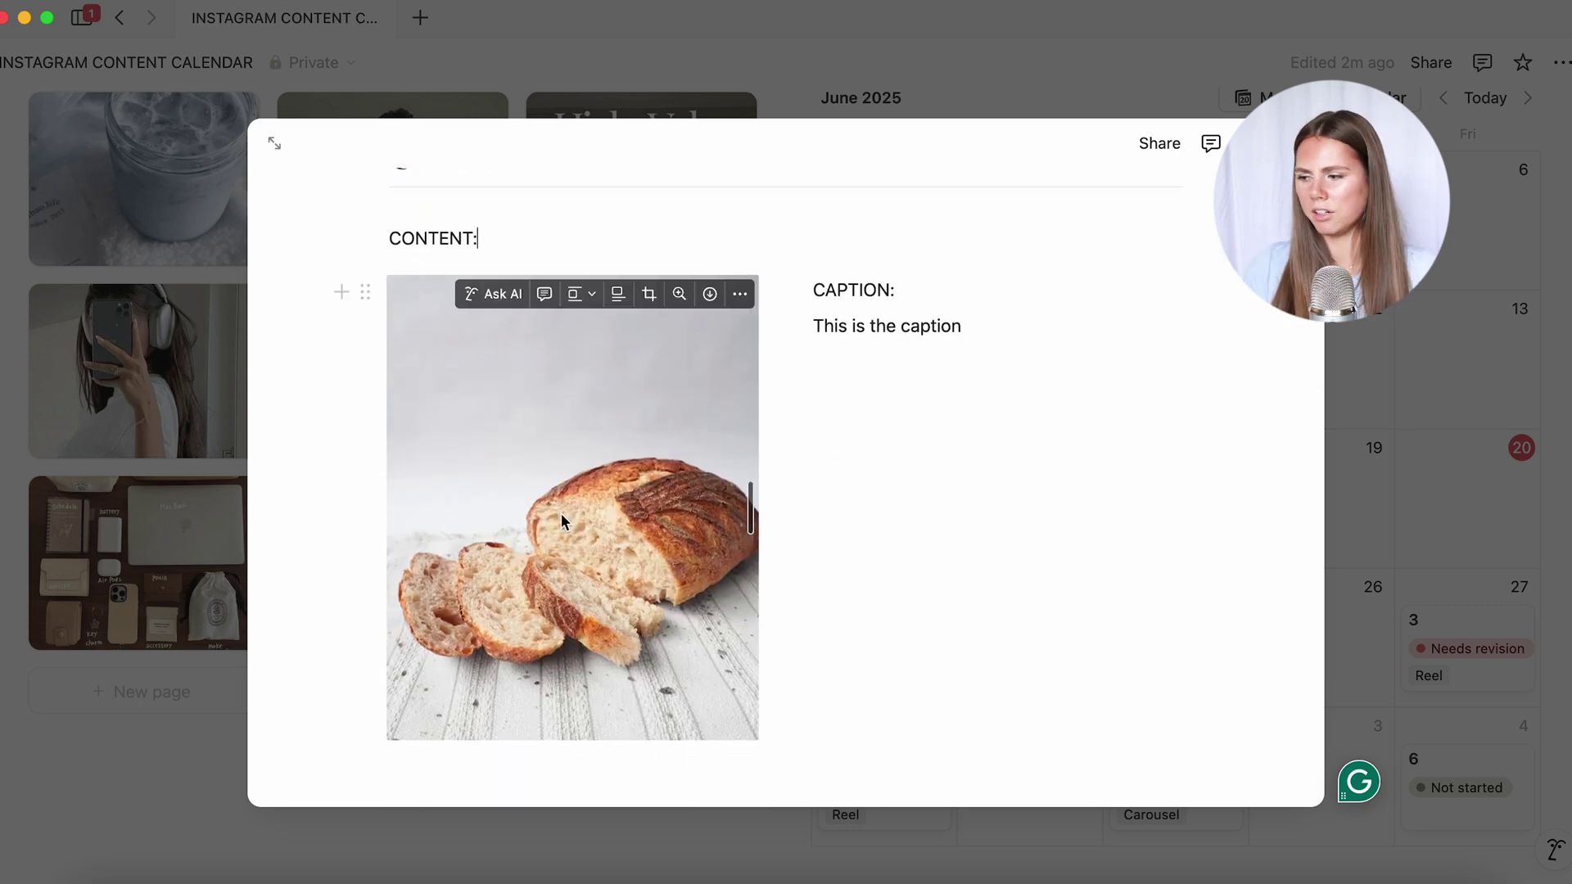
{"action": "scroll", "coordinate": [837, 519], "scroll_direction": "up", "scroll_amount": 2}
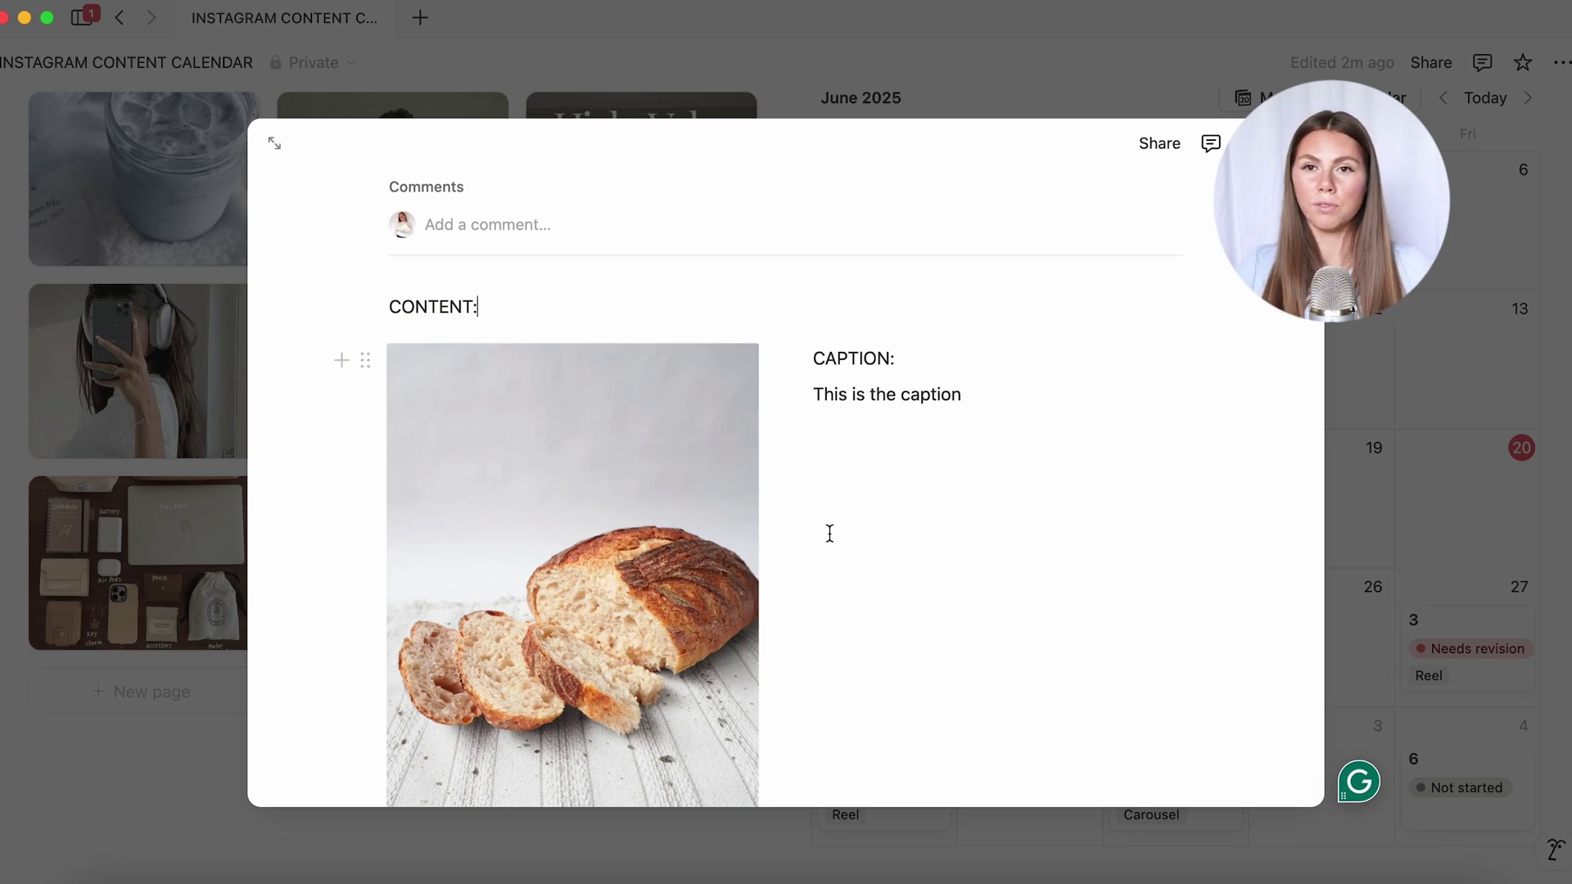
{"action": "left_click", "coordinate": [1393, 326]}
Rearrange the gallery by hand, moving the white flowers photo to the third row's start and High-Value Mindset to the centre
{"action": "scroll", "coordinate": [995, 602], "scroll_direction": "up", "scroll_amount": 3}
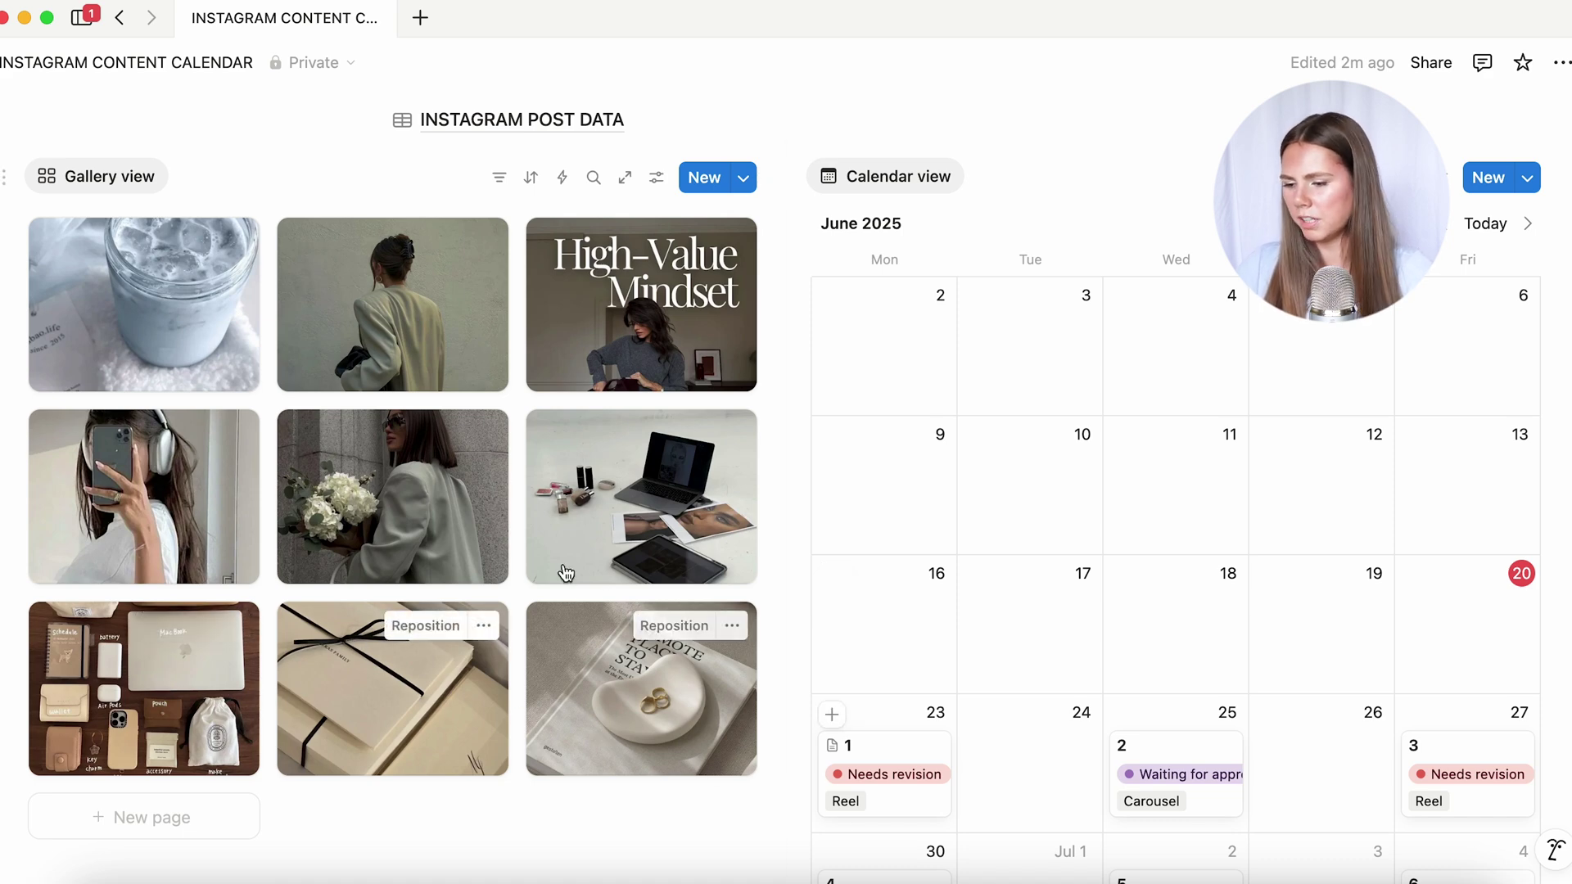
{"action": "left_click_drag", "start_coordinate": [378, 577], "coordinate": [282, 698]}
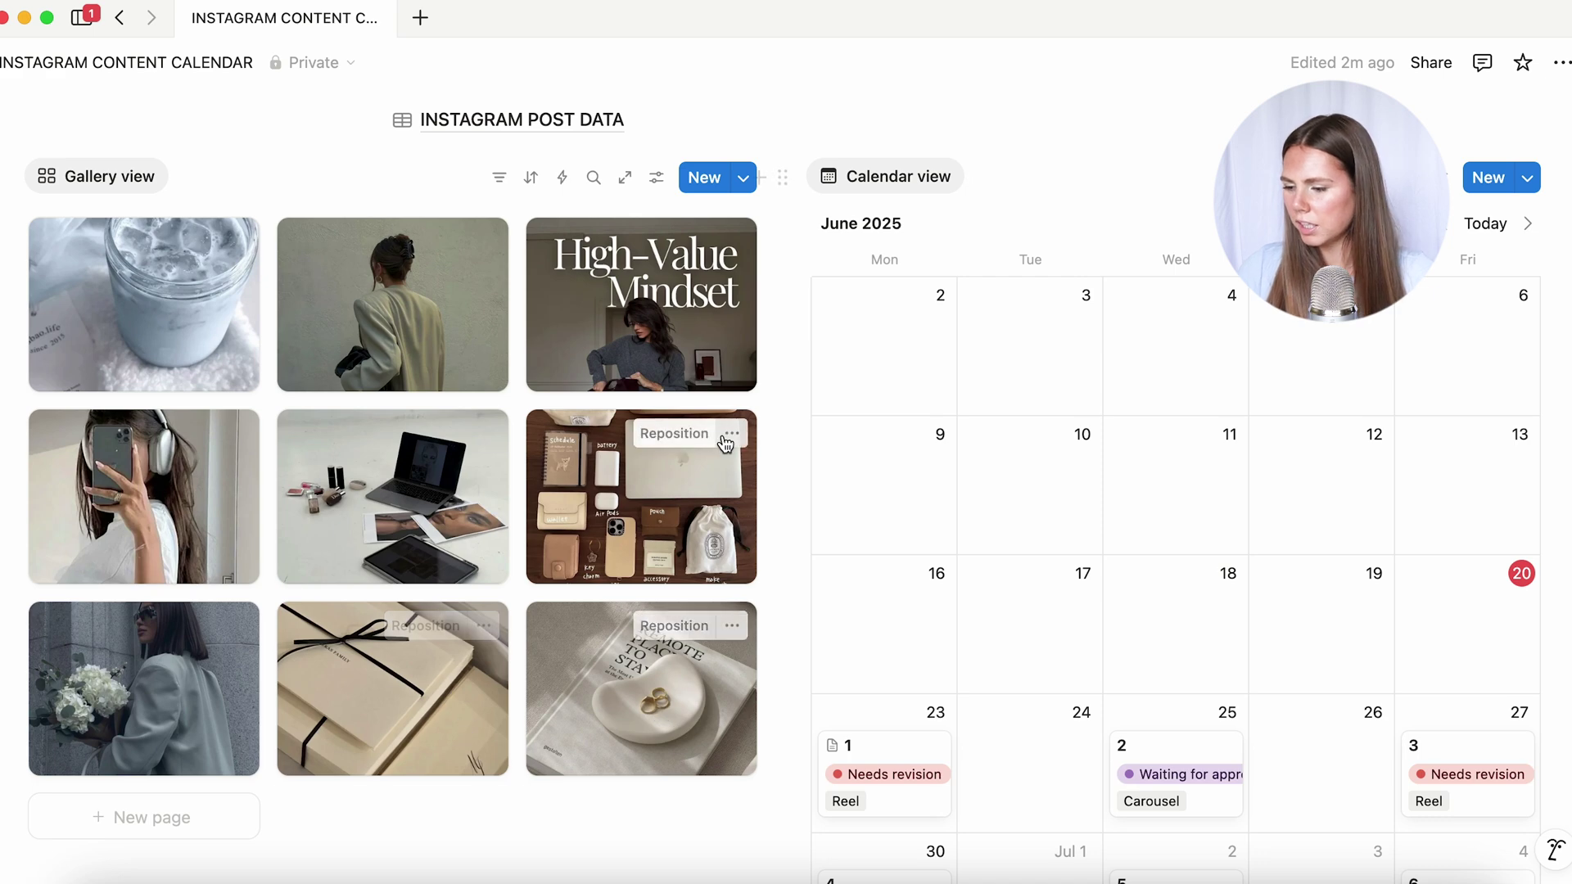
{"action": "left_click_drag", "start_coordinate": [638, 316], "coordinate": [538, 459]}
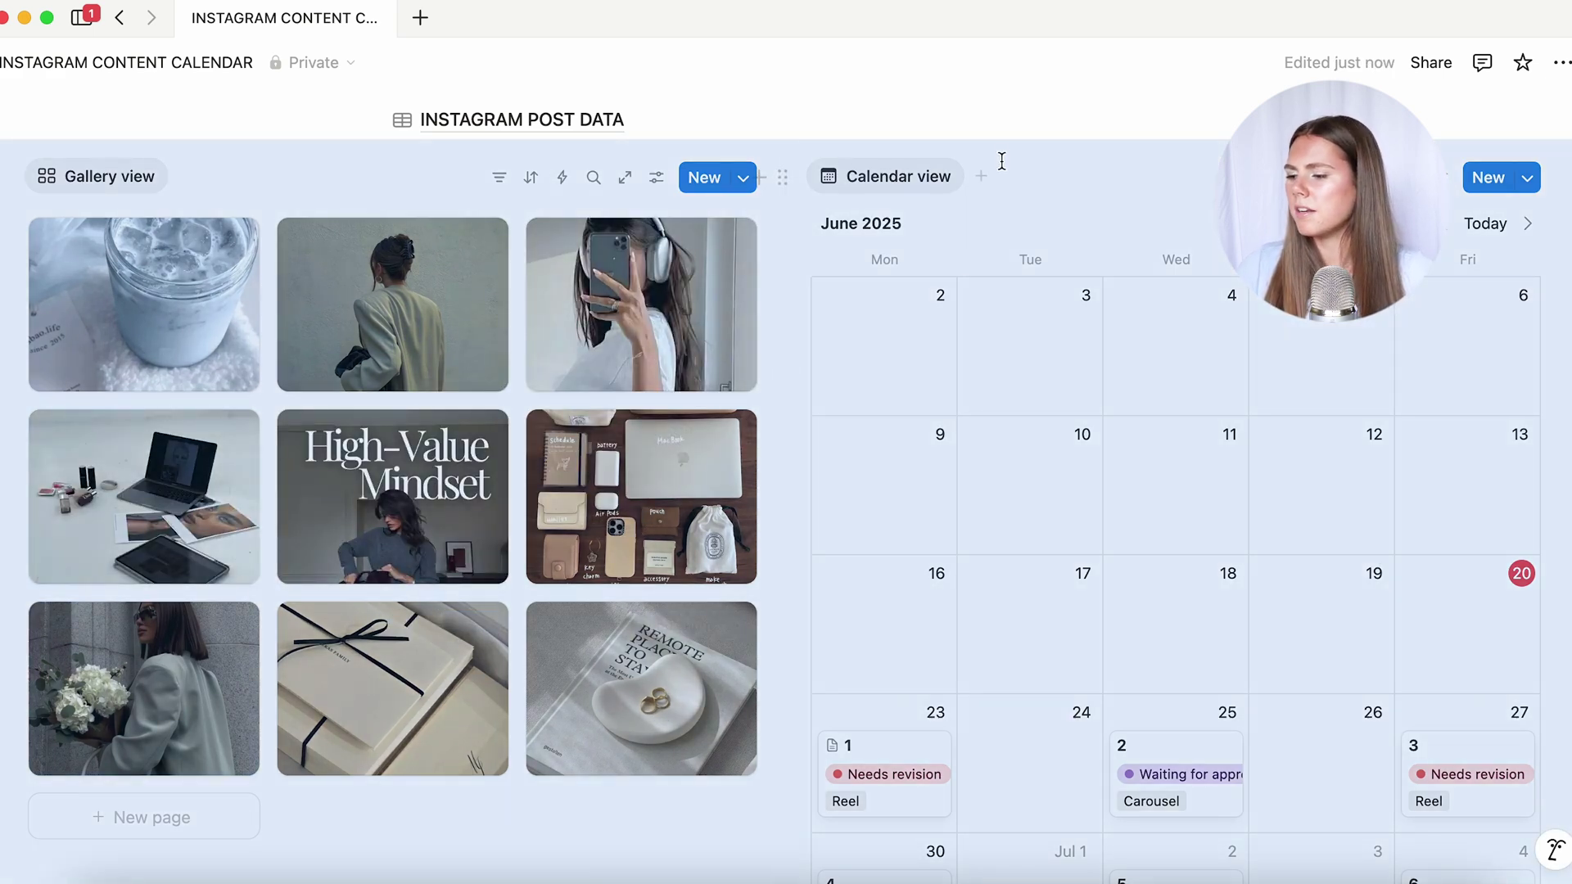
Swap two posts in the calendar, moving entry 2 to June 23 and entry 1 to June 25
{"action": "scroll", "coordinate": [1149, 546], "scroll_direction": "down", "scroll_amount": 2}
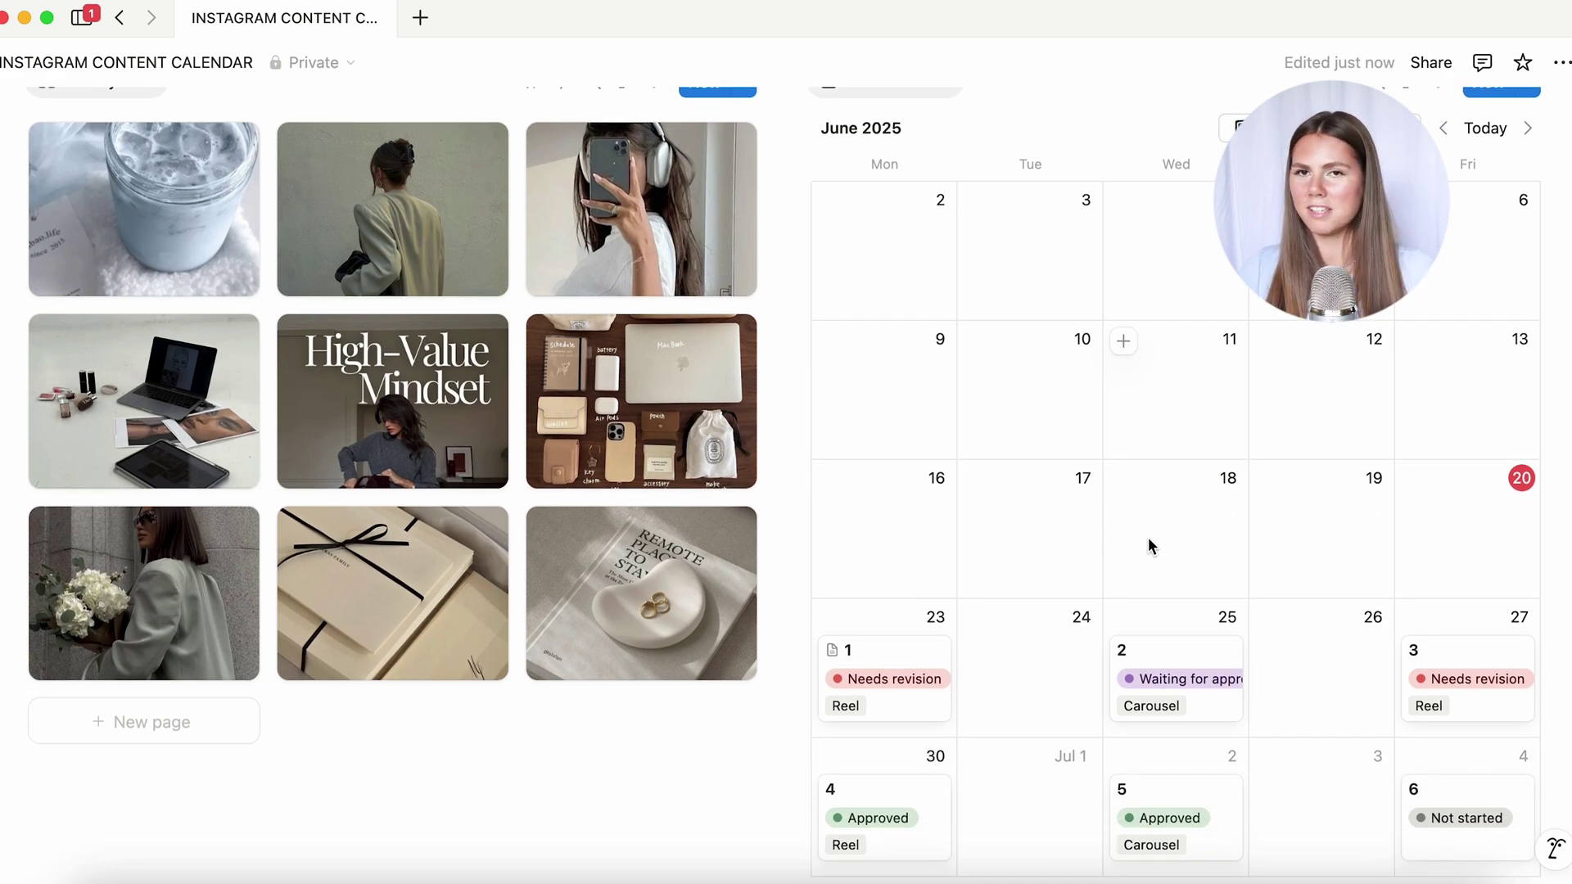
{"action": "left_click_drag", "start_coordinate": [1179, 688], "coordinate": [868, 688]}
{"action": "left_click_drag", "start_coordinate": [858, 774], "coordinate": [1181, 702]}
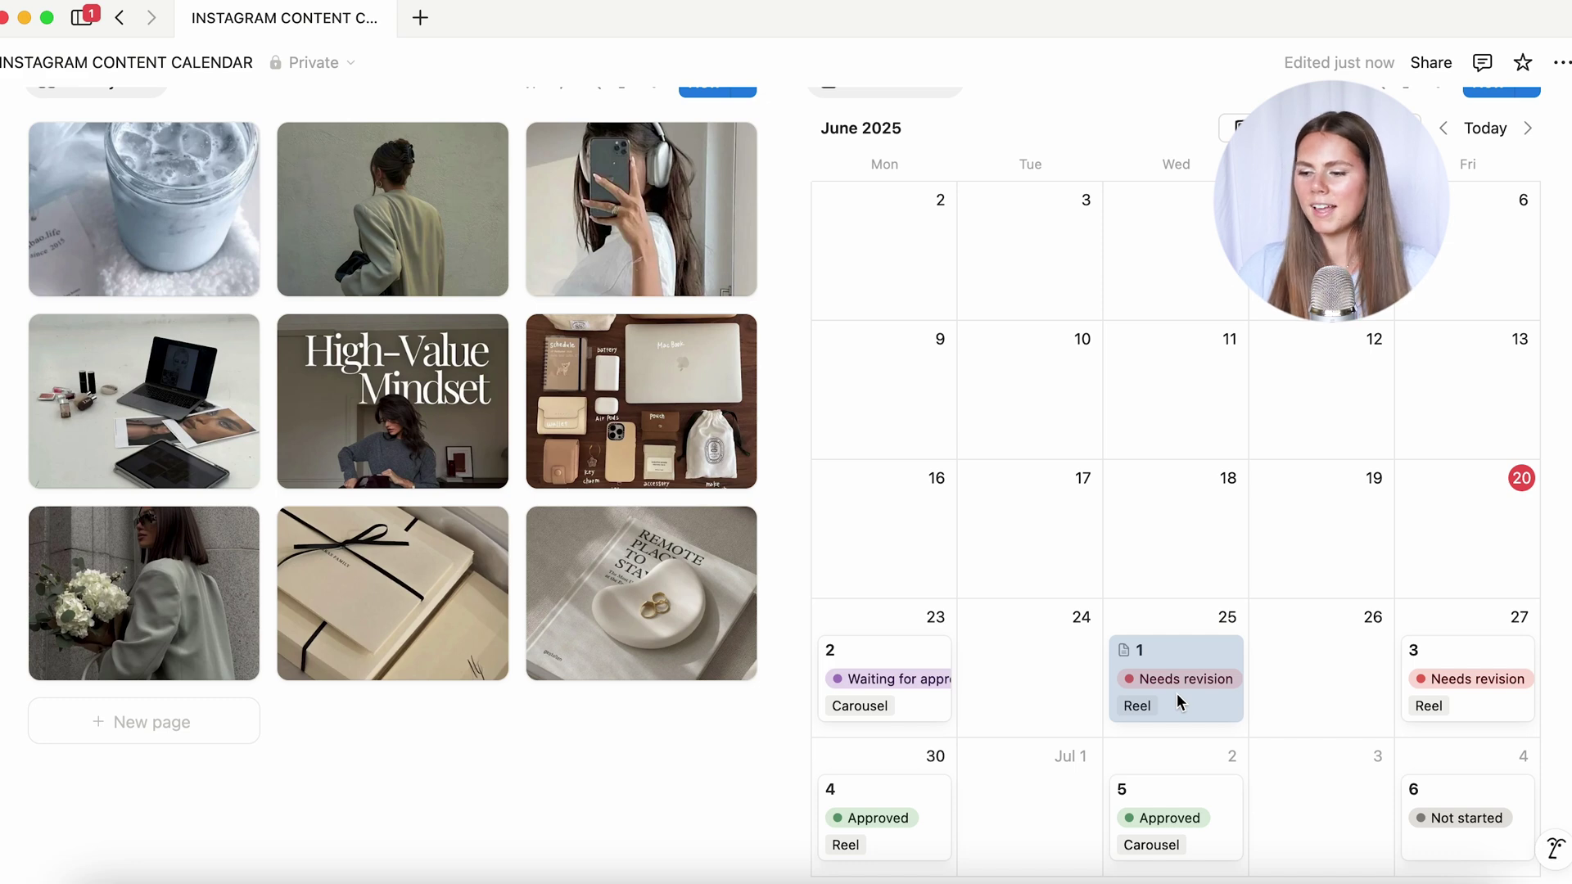
Sort the gallery view by Date in descending order
{"action": "scroll", "coordinate": [1180, 702], "scroll_direction": "up", "scroll_amount": 2}
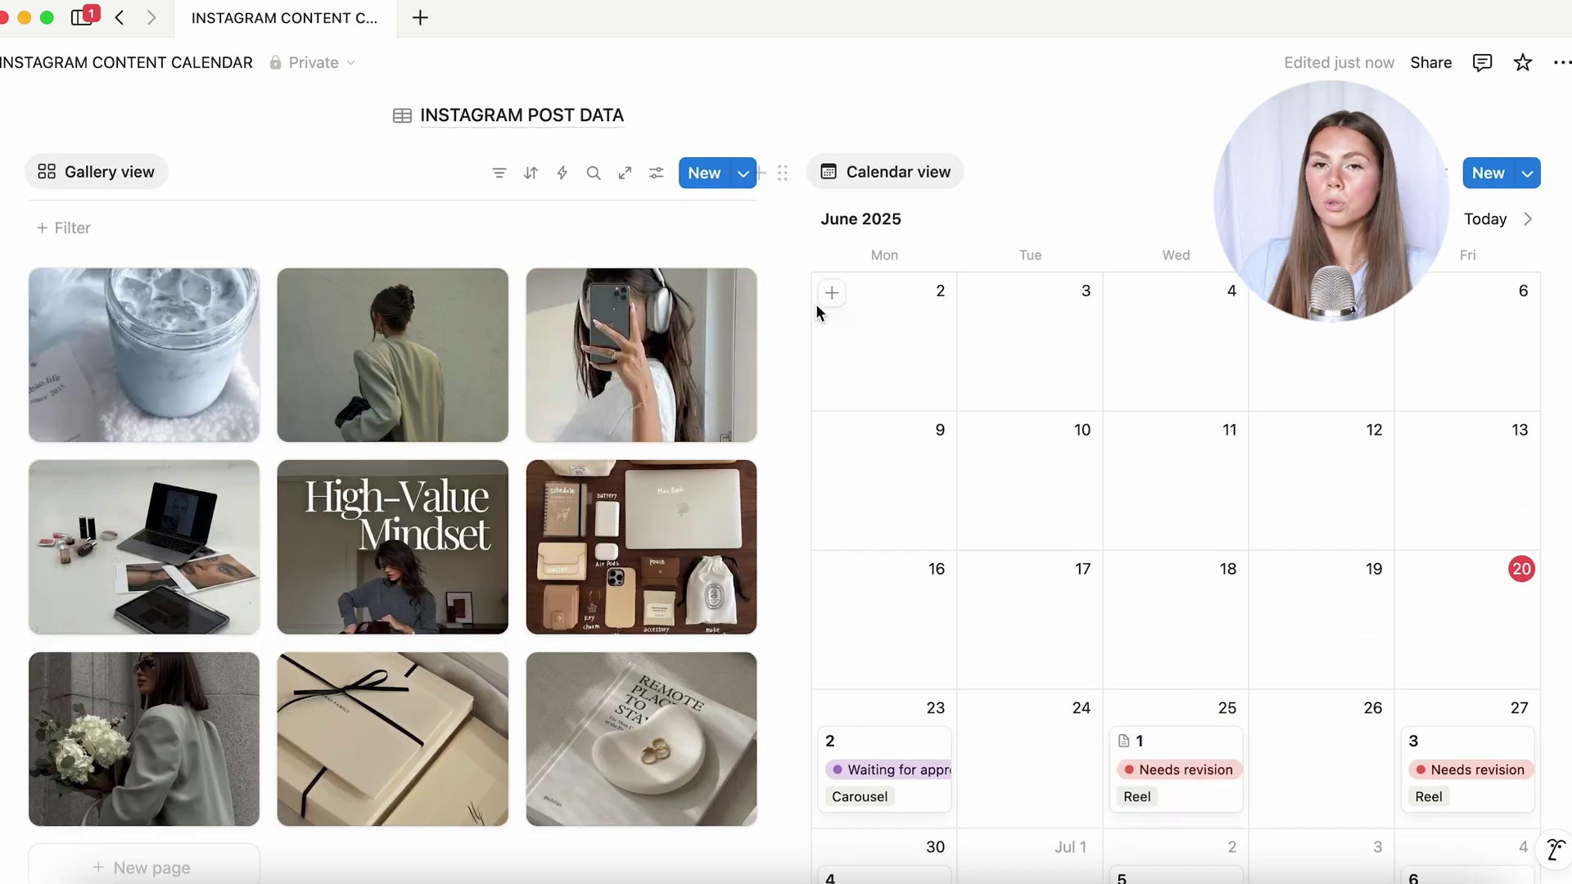
{"action": "left_click", "coordinate": [532, 174]}
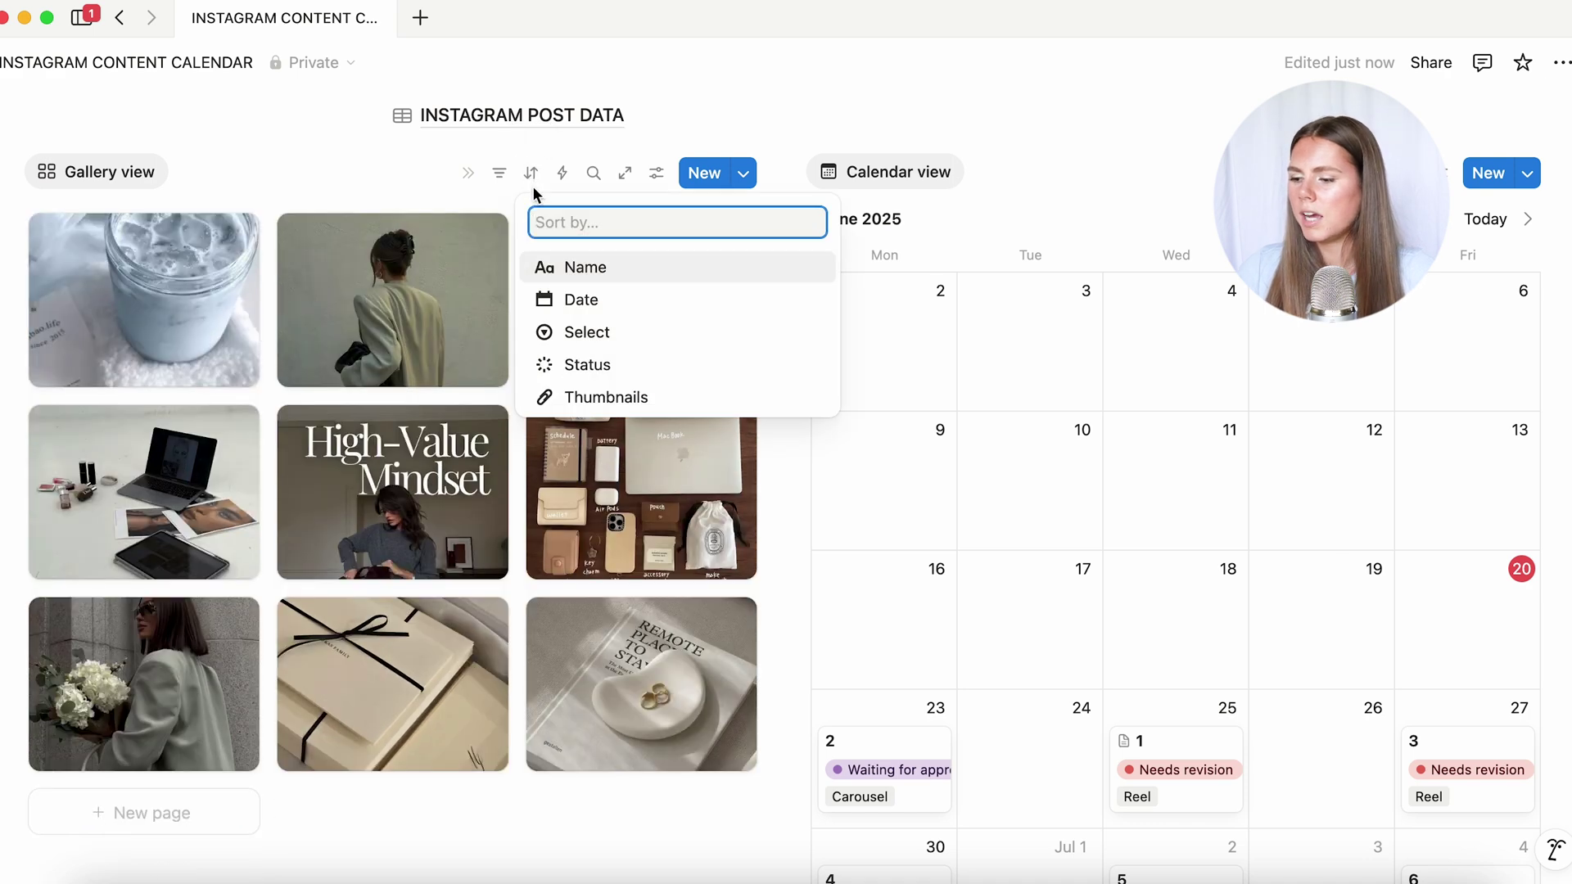
{"action": "left_click", "coordinate": [604, 300]}
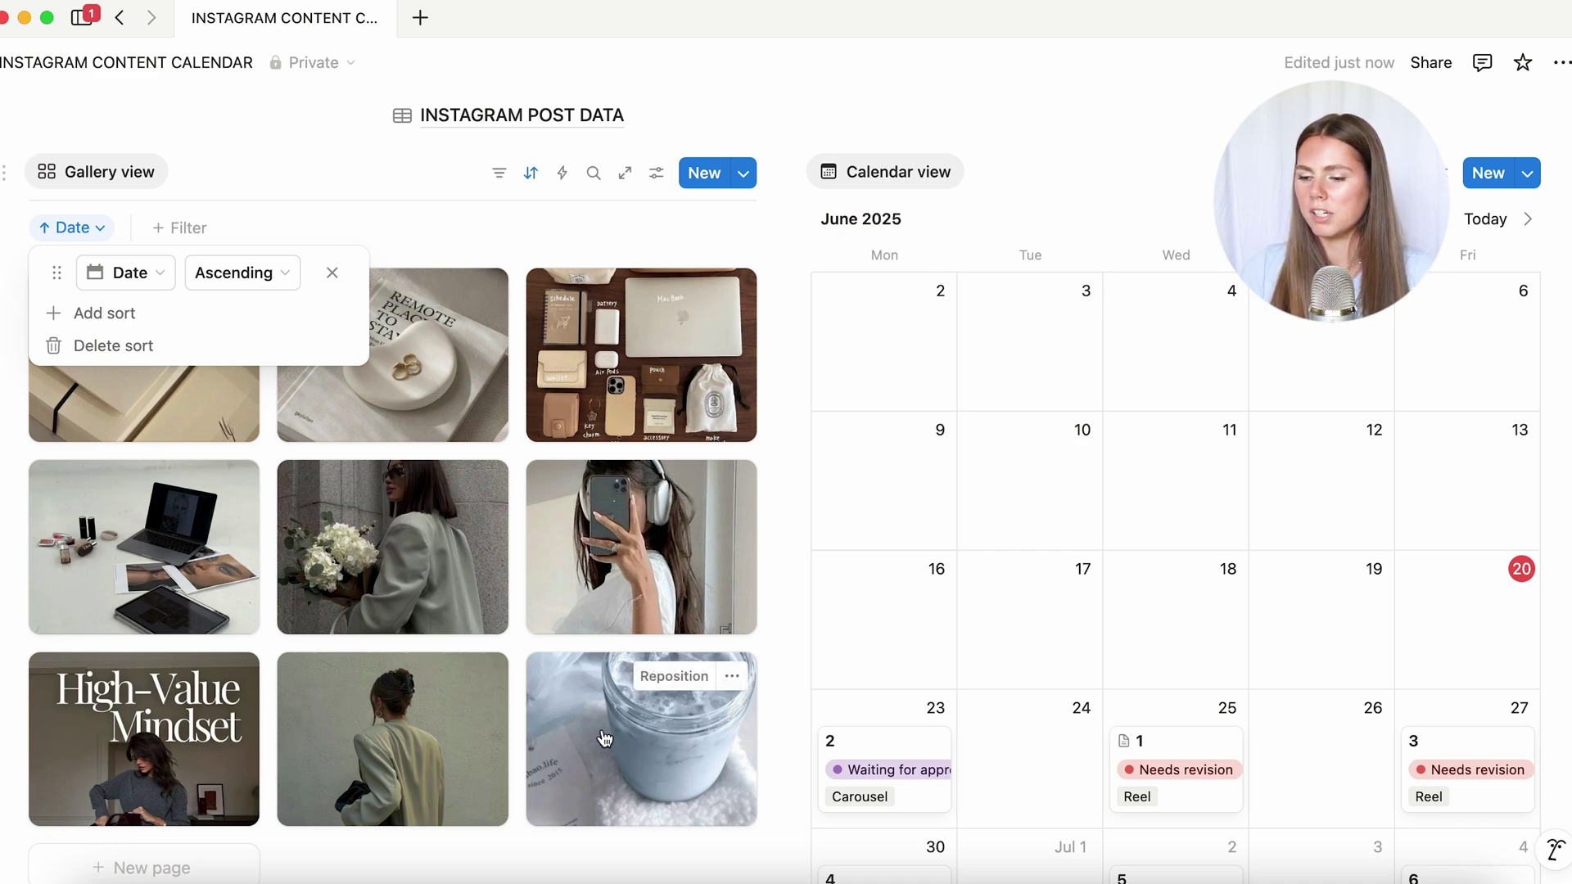
{"action": "left_click", "coordinate": [255, 274]}
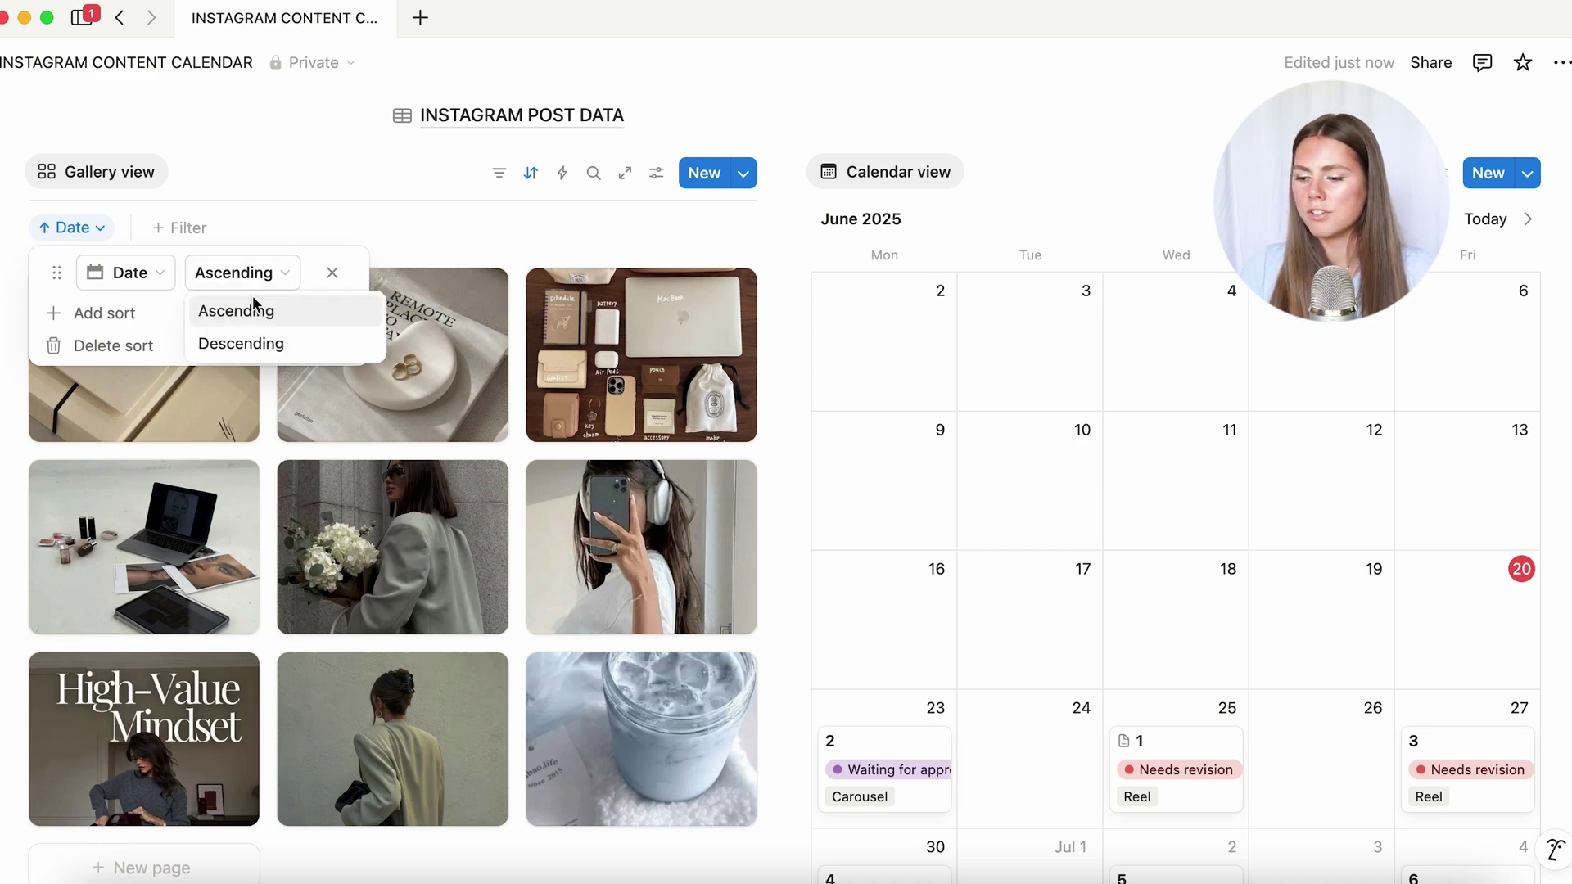
{"action": "left_click", "coordinate": [245, 344]}
{"action": "key", "text": "Escape"}
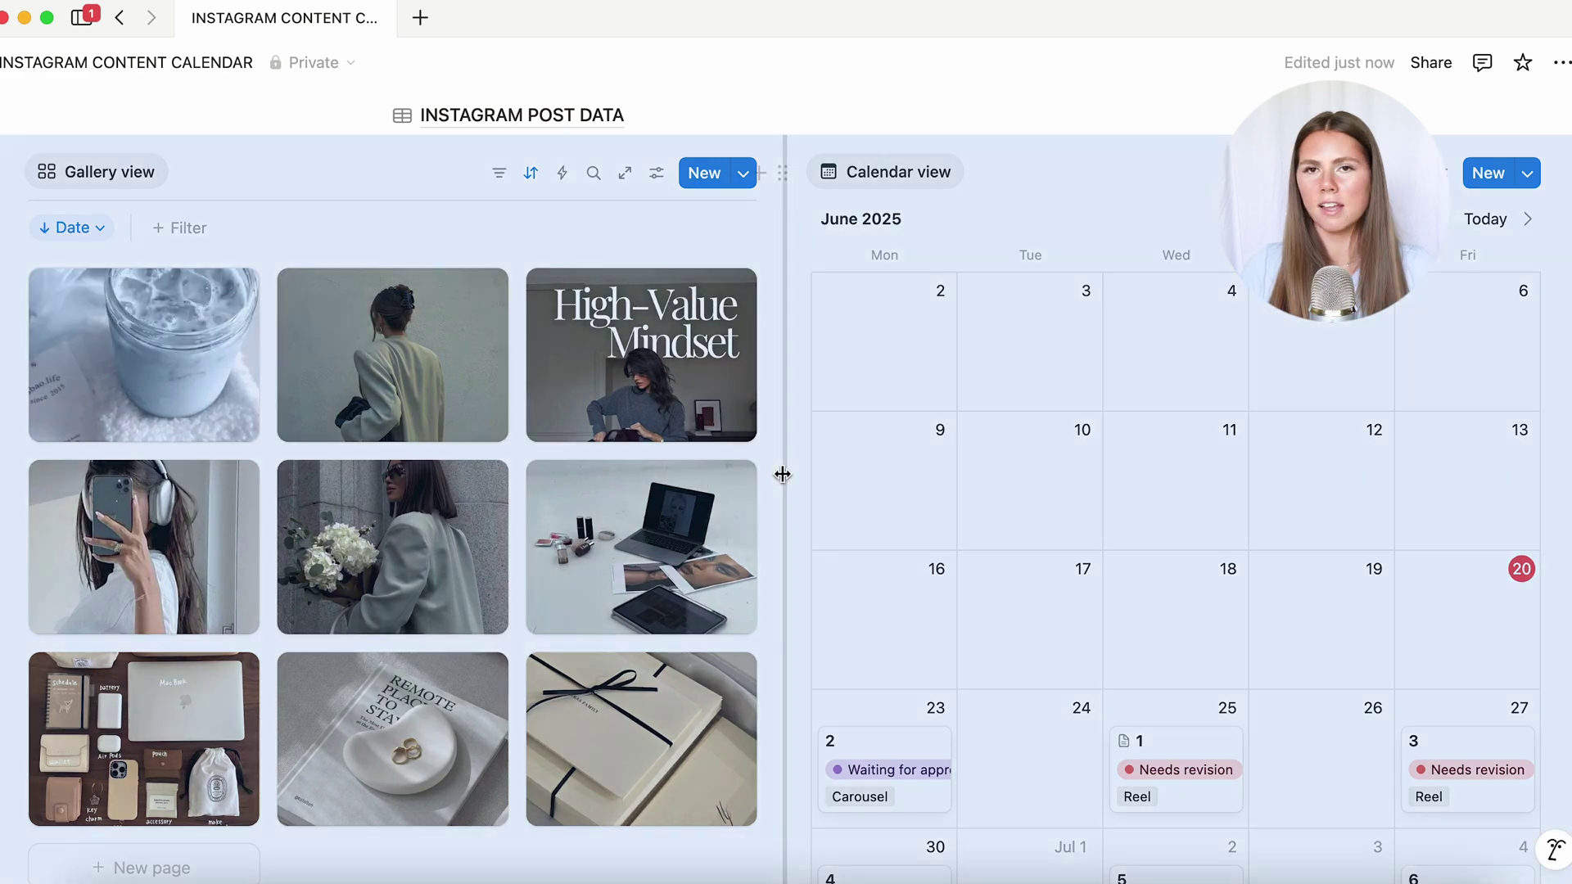
{"action": "left_click", "coordinate": [814, 527]}
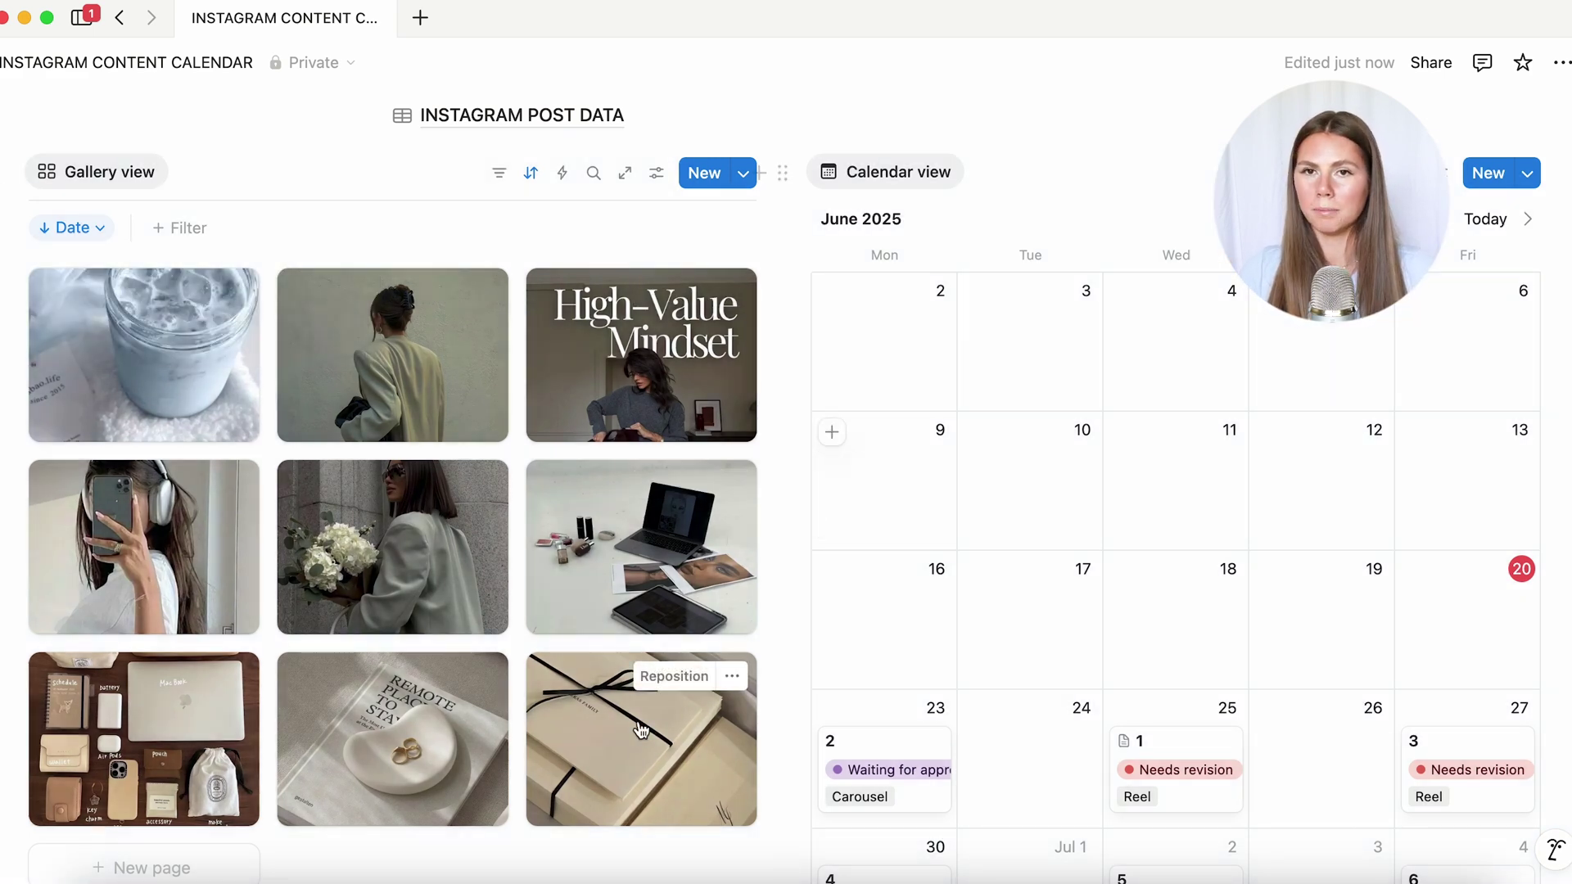
Reschedule calendar entries 1, 5 and 6 to June 23, 25 and 27, entry 2 to July 2 and entry 3 to July 4
{"action": "scroll", "coordinate": [641, 729], "scroll_direction": "down", "scroll_amount": 5}
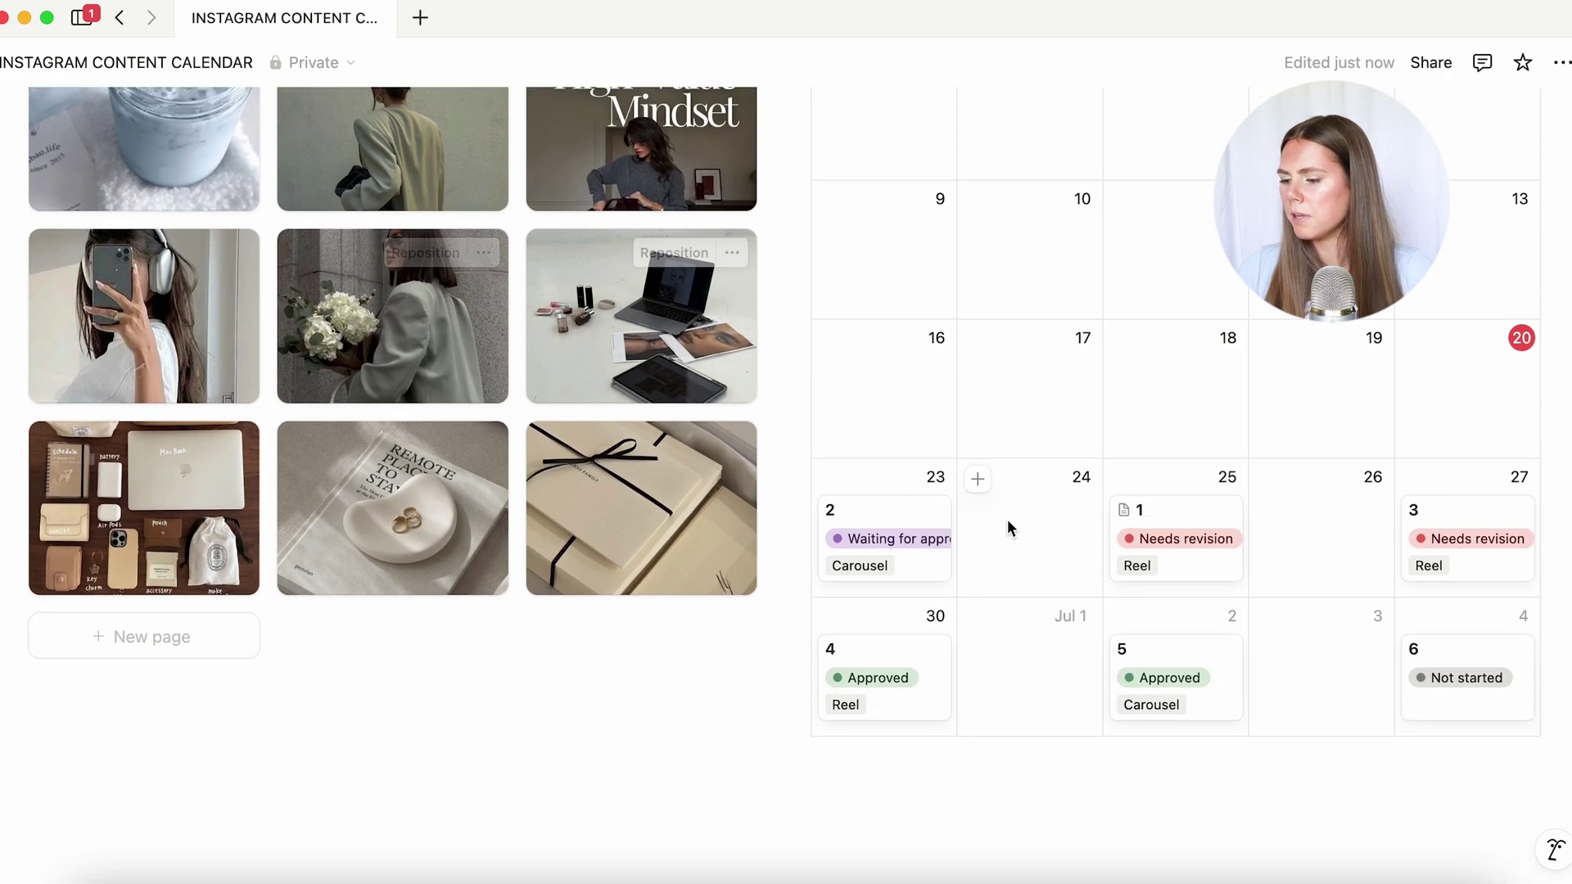
{"action": "left_click_drag", "start_coordinate": [1138, 545], "coordinate": [1193, 544]}
{"action": "left_click_drag", "start_coordinate": [1159, 653], "coordinate": [1171, 709]}
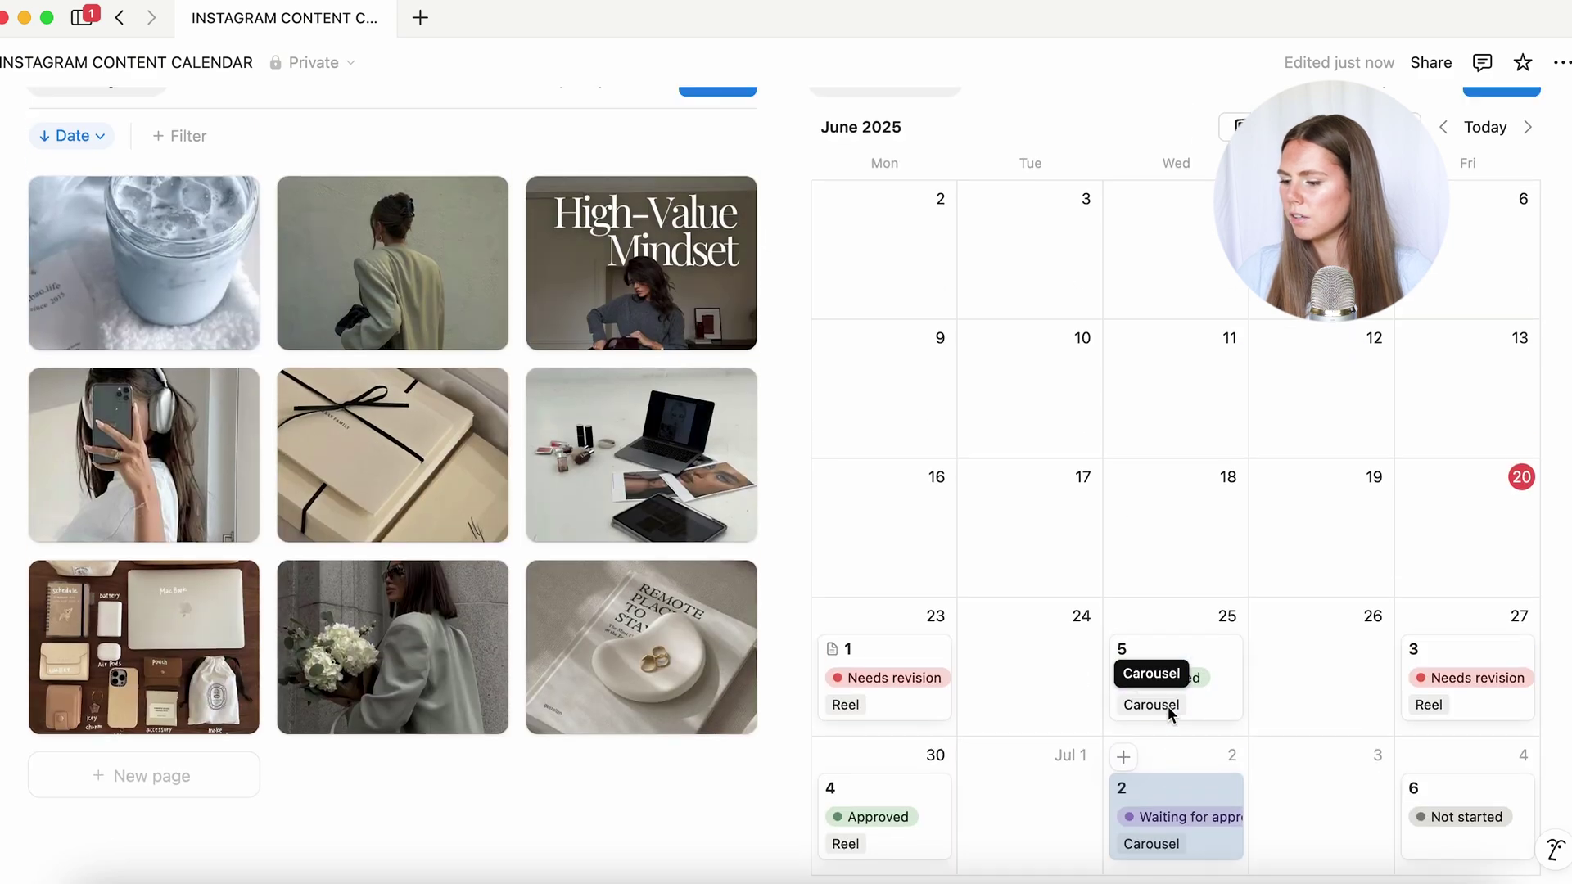
{"action": "left_click_drag", "start_coordinate": [1512, 803], "coordinate": [1489, 668]}
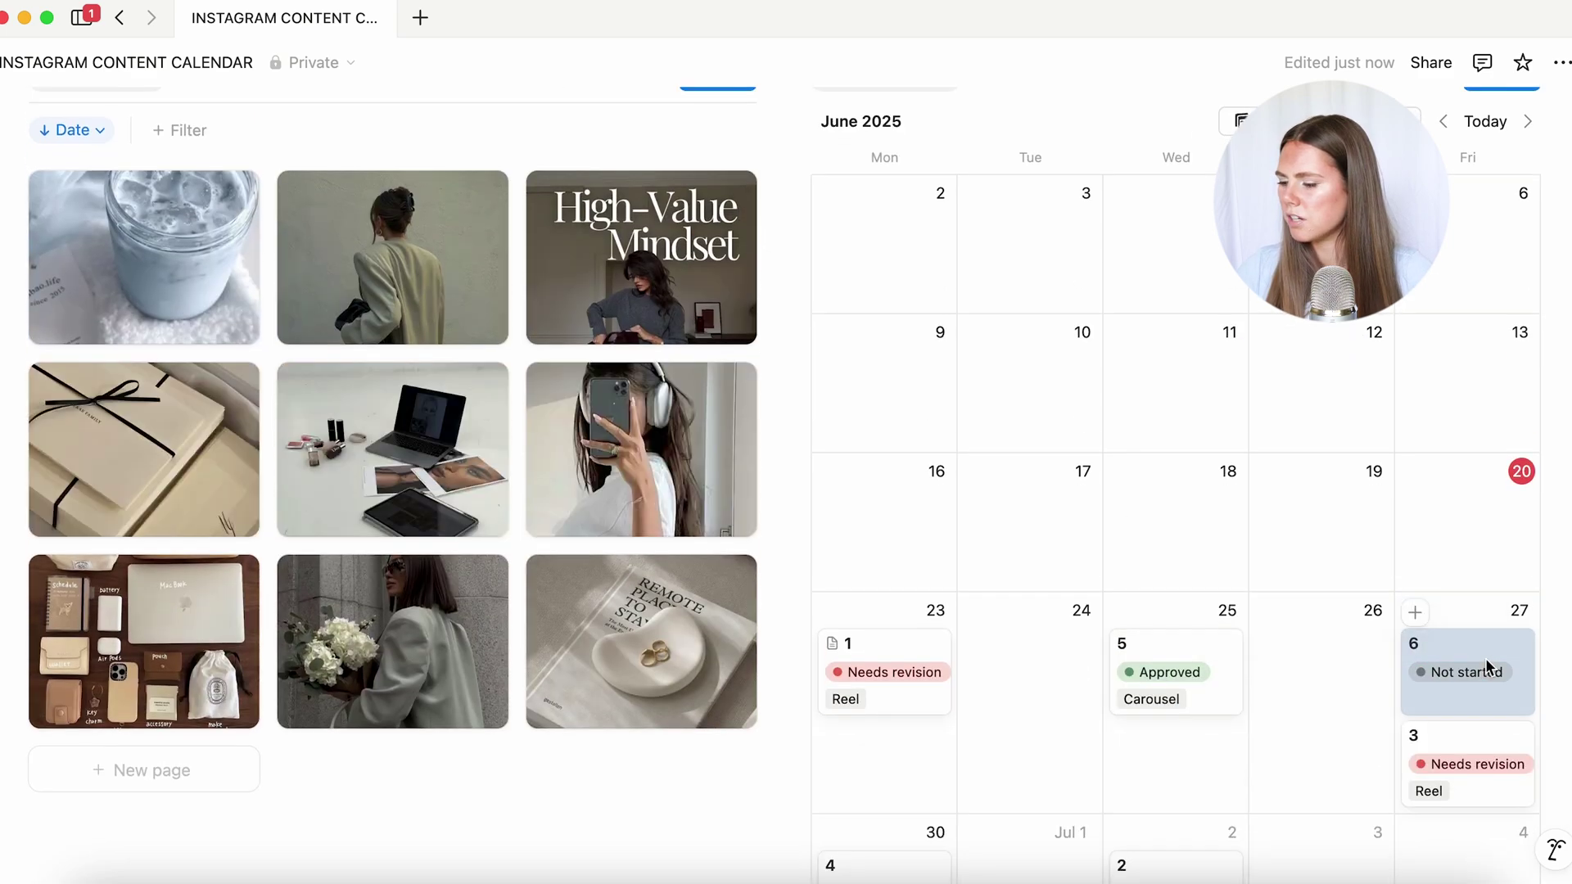
{"action": "left_click_drag", "start_coordinate": [1445, 750], "coordinate": [1429, 807]}
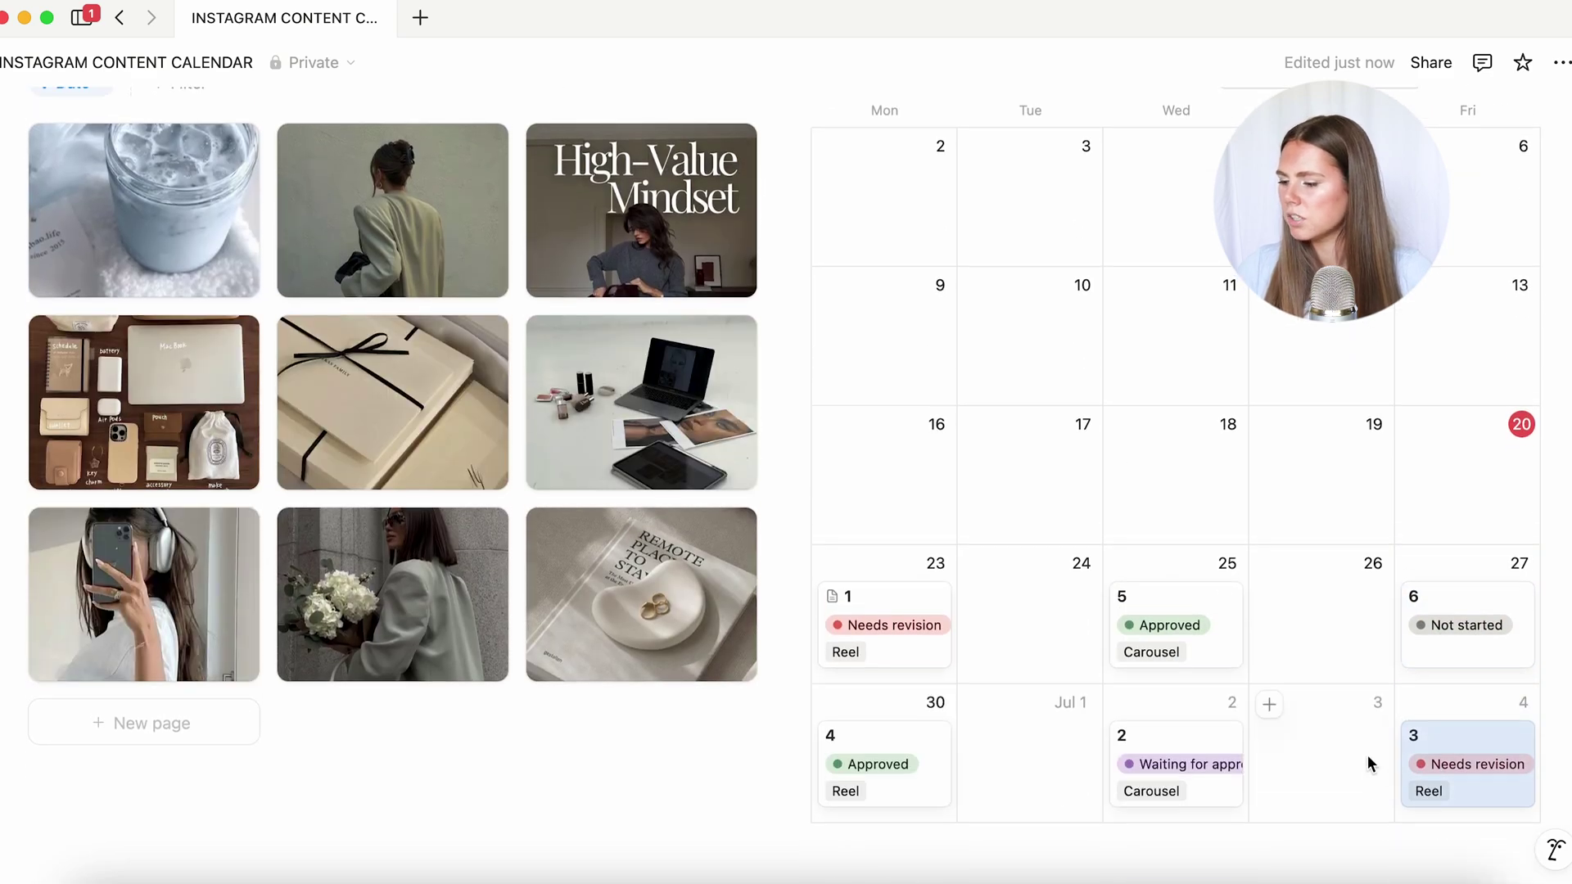
Reschedule calendar entry 8 to July 2 and entries 2 and 9 to July 9
{"action": "scroll", "coordinate": [1365, 755], "scroll_direction": "down", "scroll_amount": 3}
{"action": "scroll", "coordinate": [1365, 754], "scroll_direction": "up", "scroll_amount": 6}
{"action": "left_click", "coordinate": [1528, 198]}
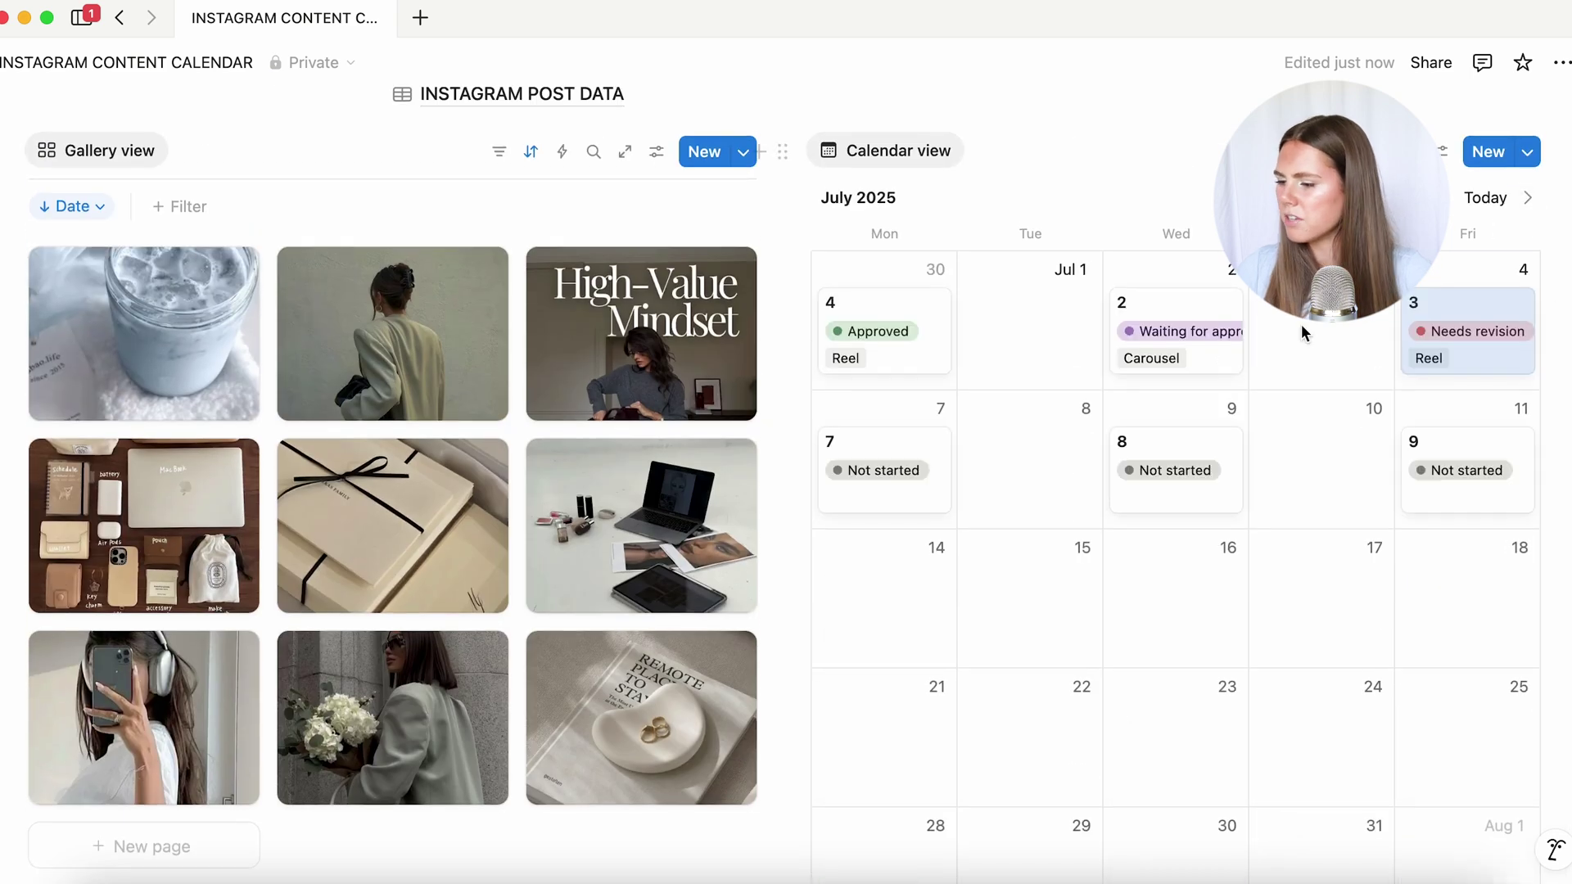
{"action": "left_click_drag", "start_coordinate": [1204, 467], "coordinate": [1189, 316]}
{"action": "left_click_drag", "start_coordinate": [1162, 442], "coordinate": [1175, 516]}
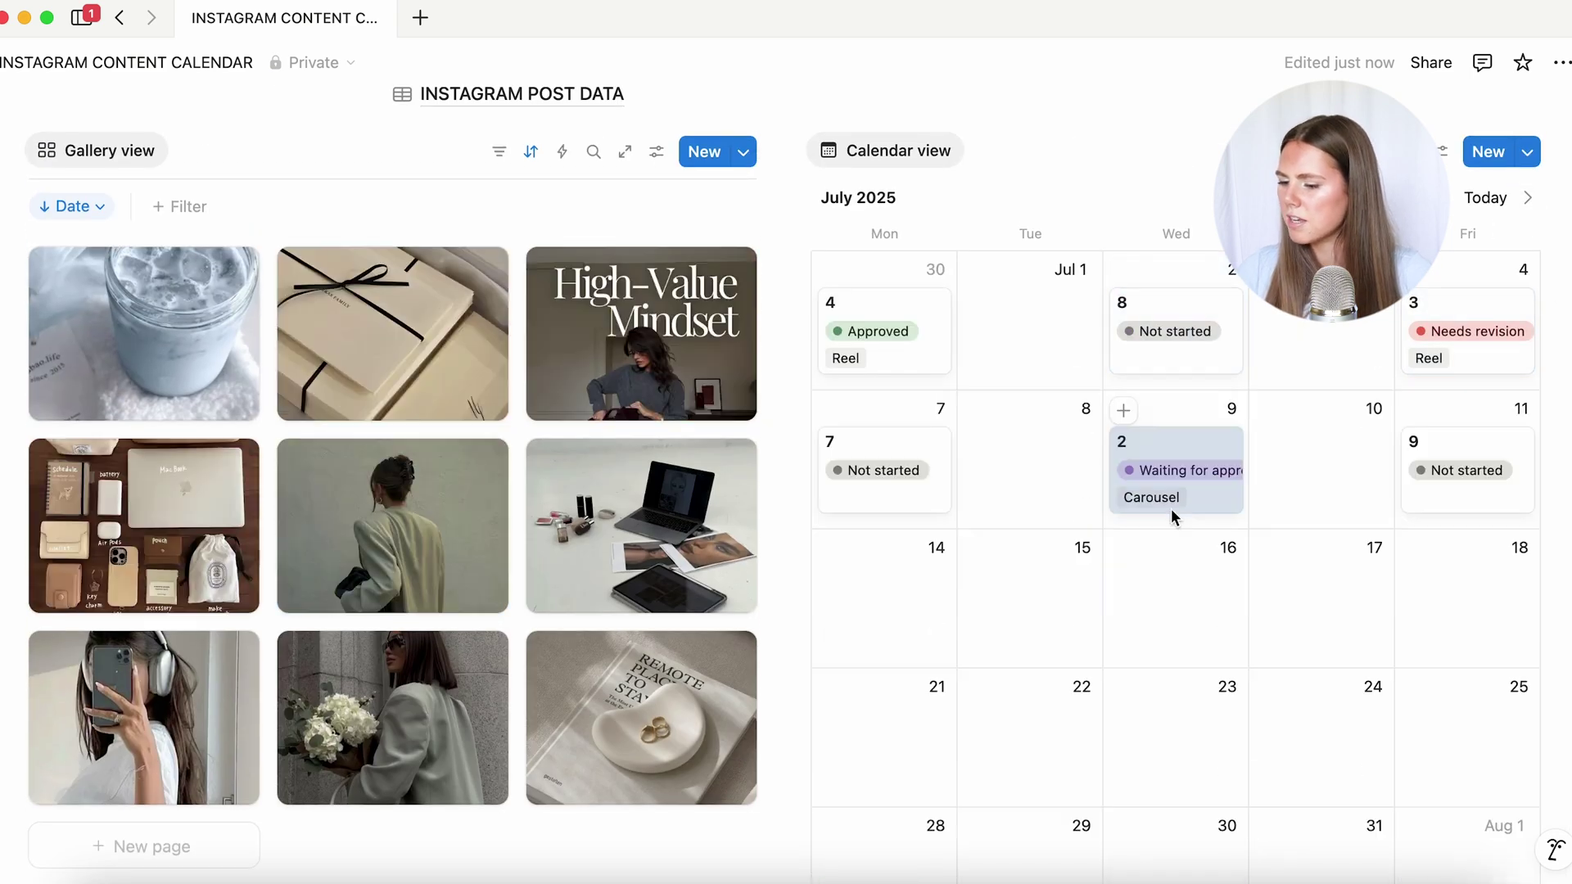
{"action": "left_click_drag", "start_coordinate": [1200, 463], "coordinate": [1180, 565]}
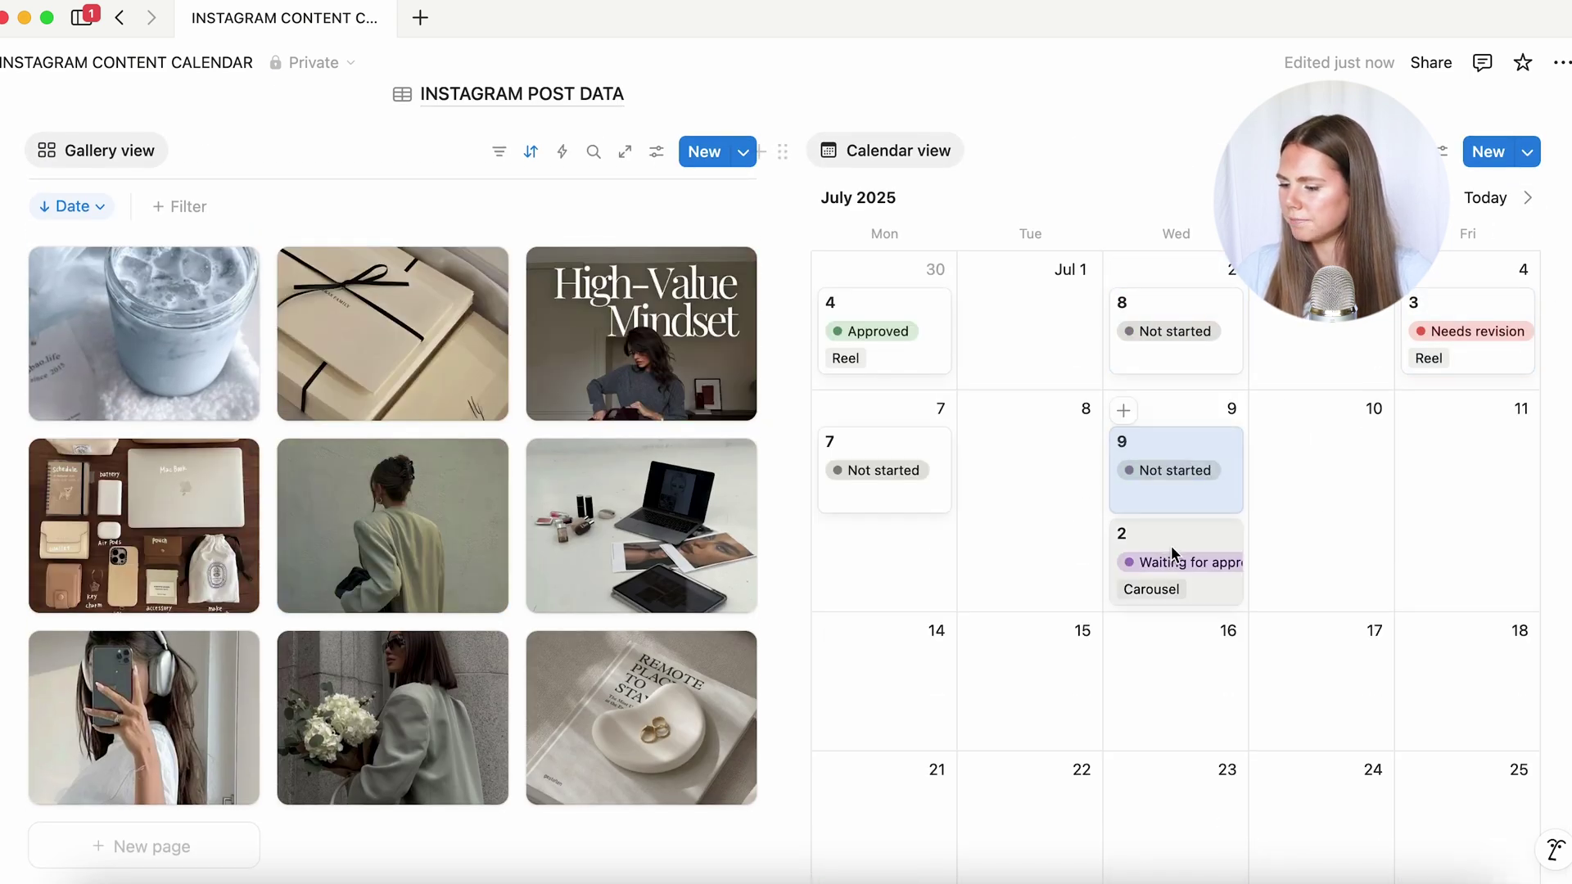
Try to reorder the gallery thumbnails by hand, then keep the date sorting
{"action": "left_click_drag", "start_coordinate": [268, 337], "coordinate": [30, 318]}
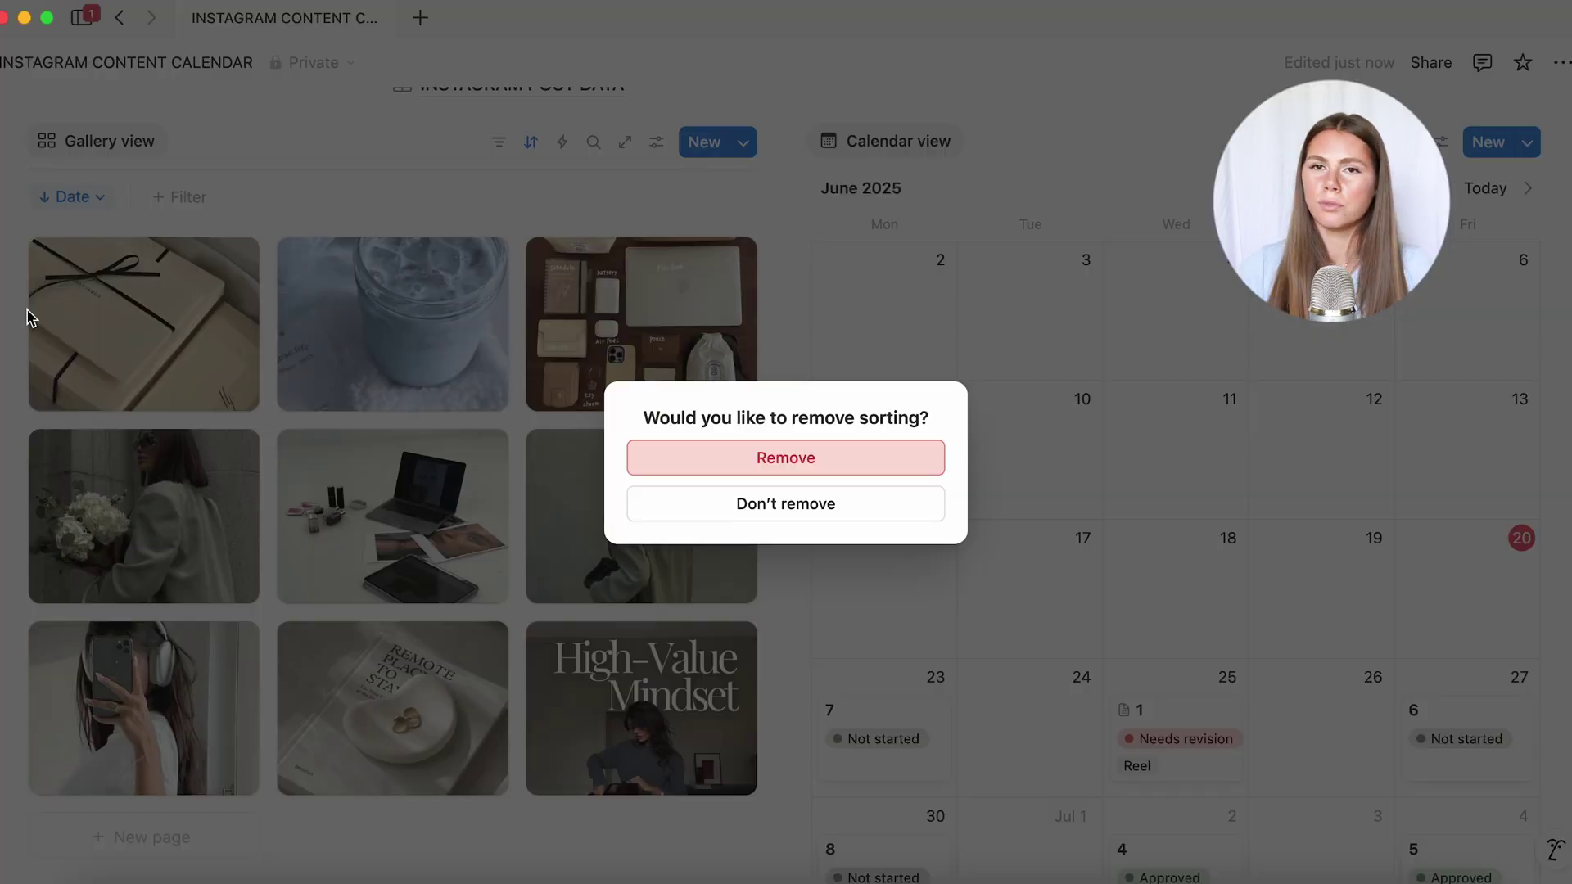
{"action": "left_click", "coordinate": [700, 251]}
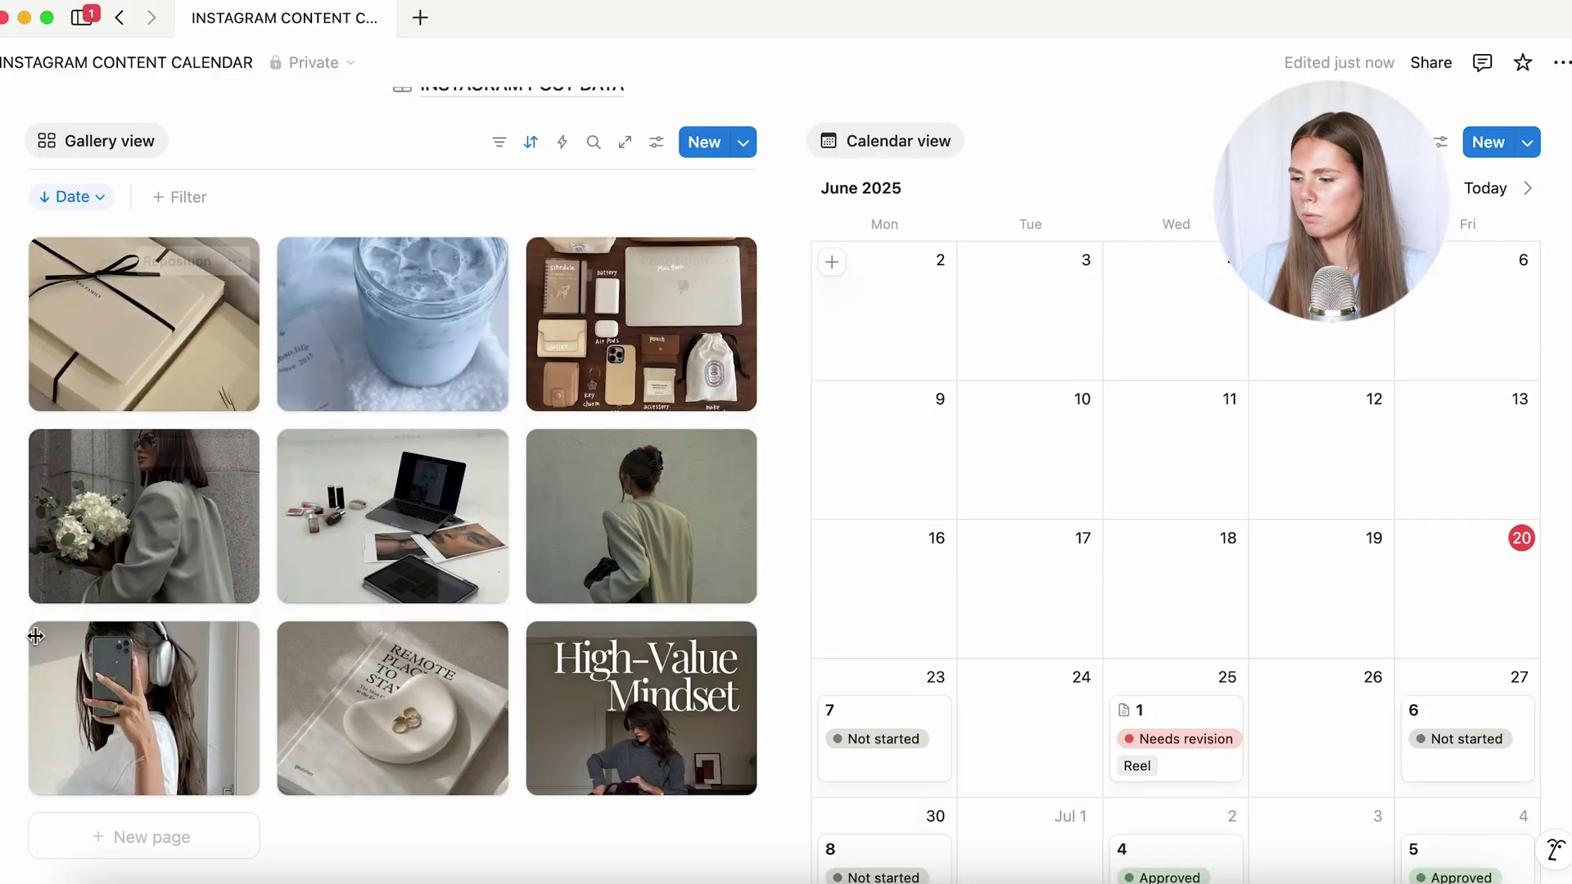
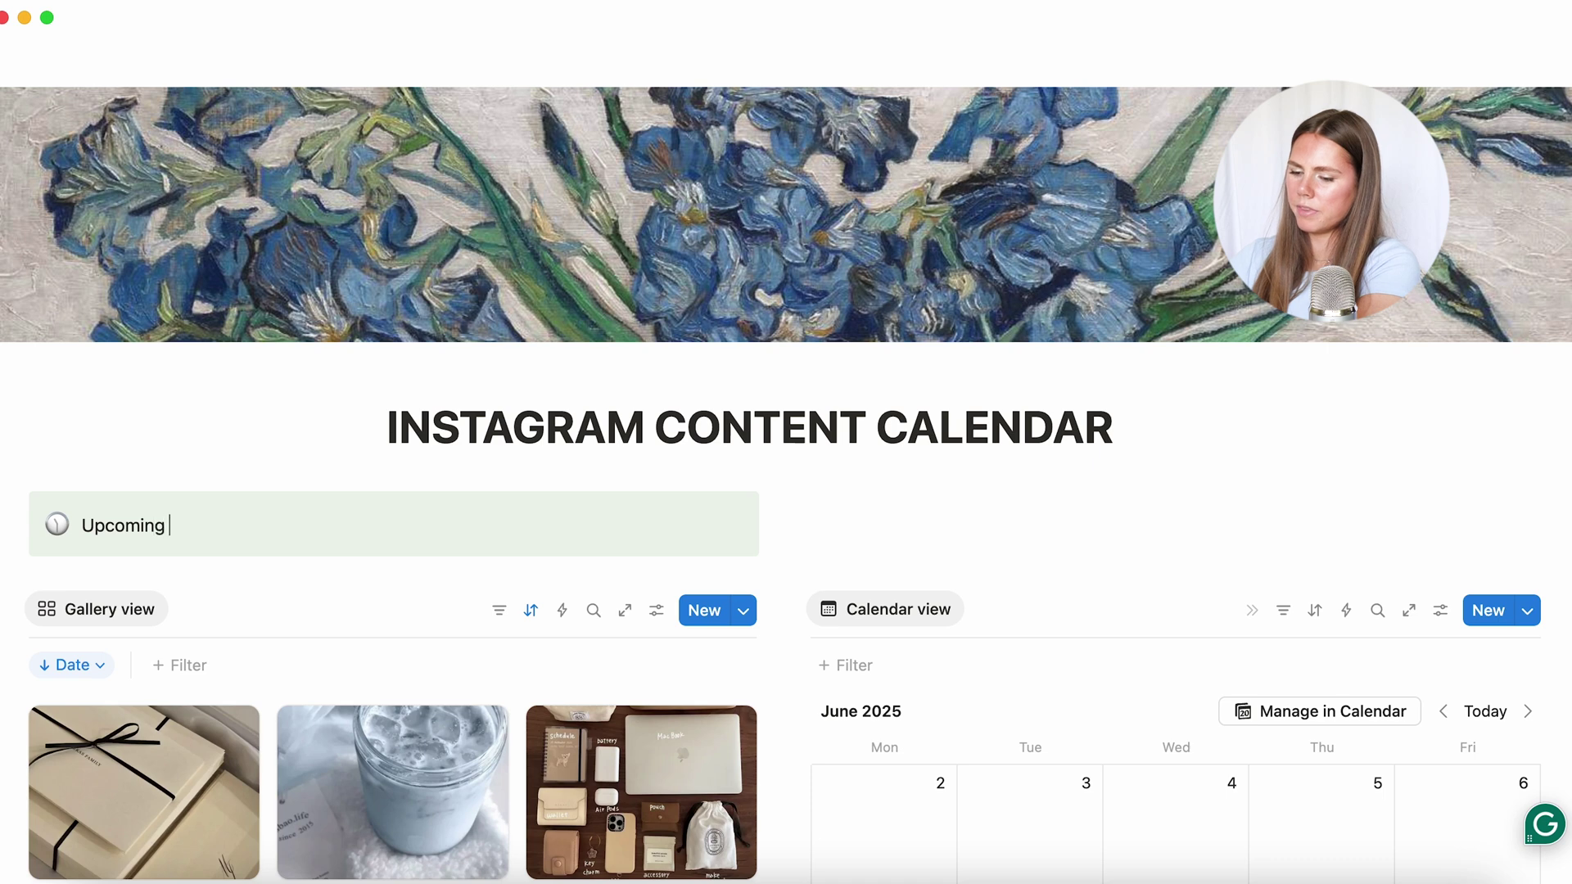
Complete the callout's heading as "Upcoming Events:" and add the bullet "July 4th - promo" beneath it
{"action": "type", "text": "ven"}
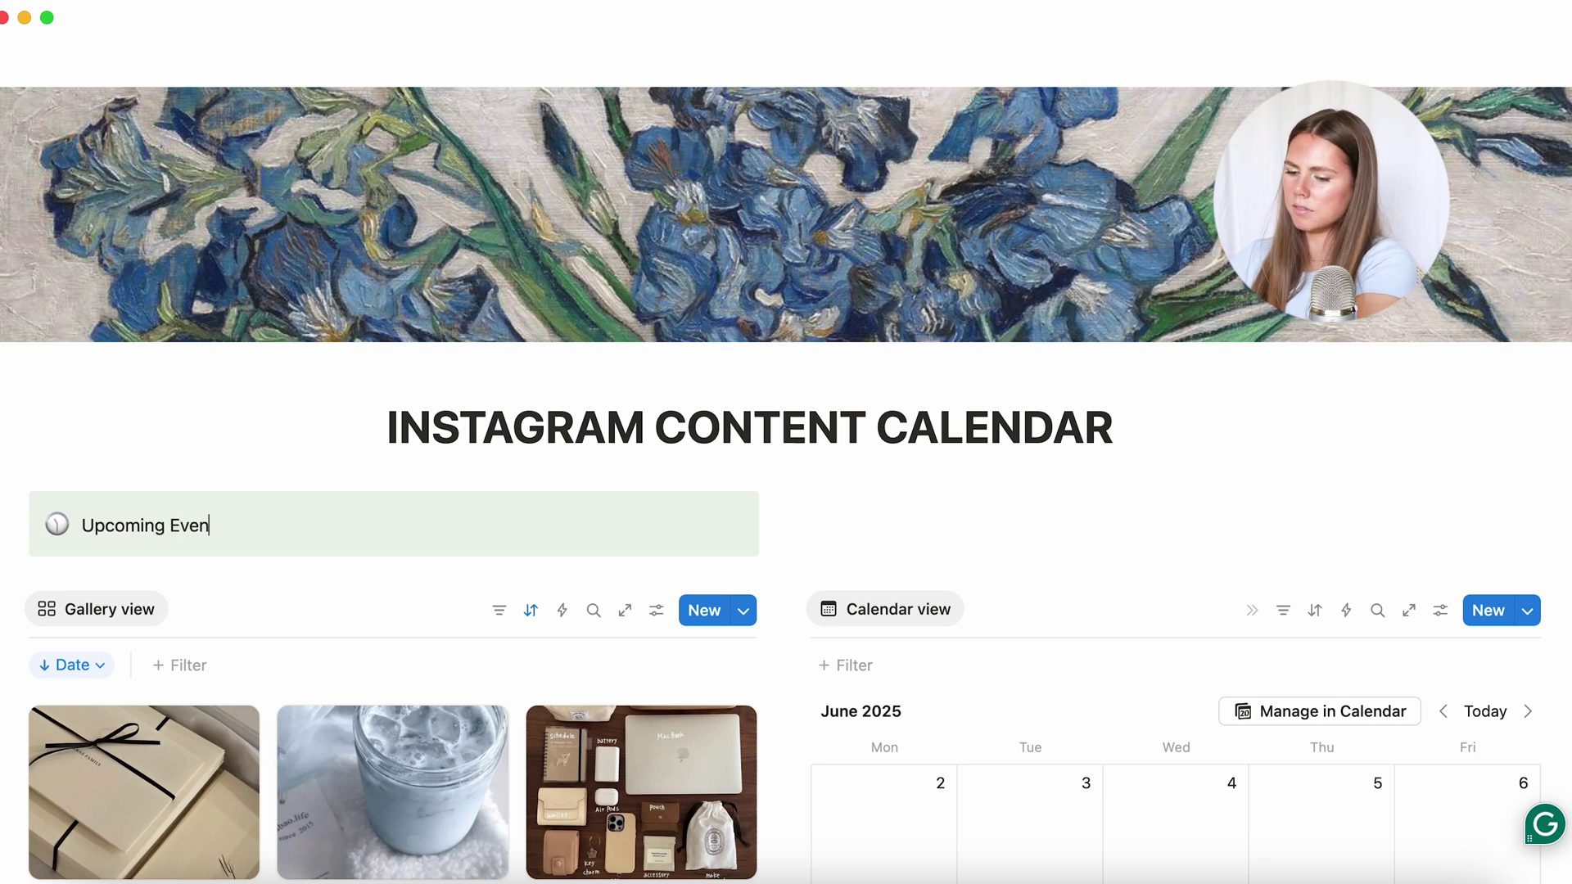
{"action": "type", "text": "ts:"}
{"action": "key", "text": "Return"}
{"action": "type", "text": "-"}
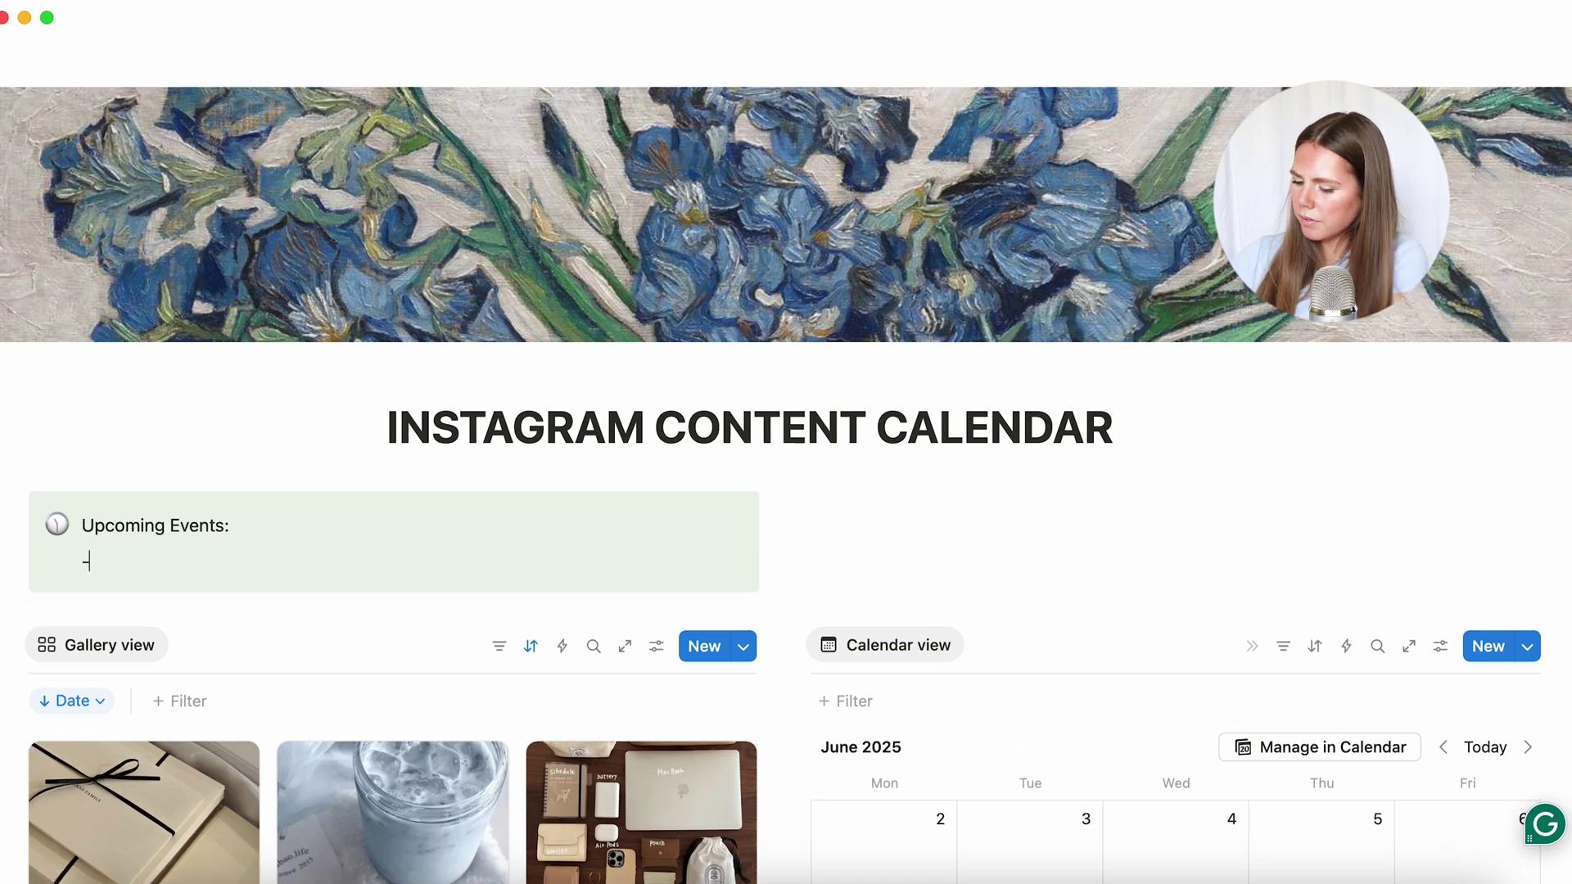
{"action": "type", "text": " Jul"}
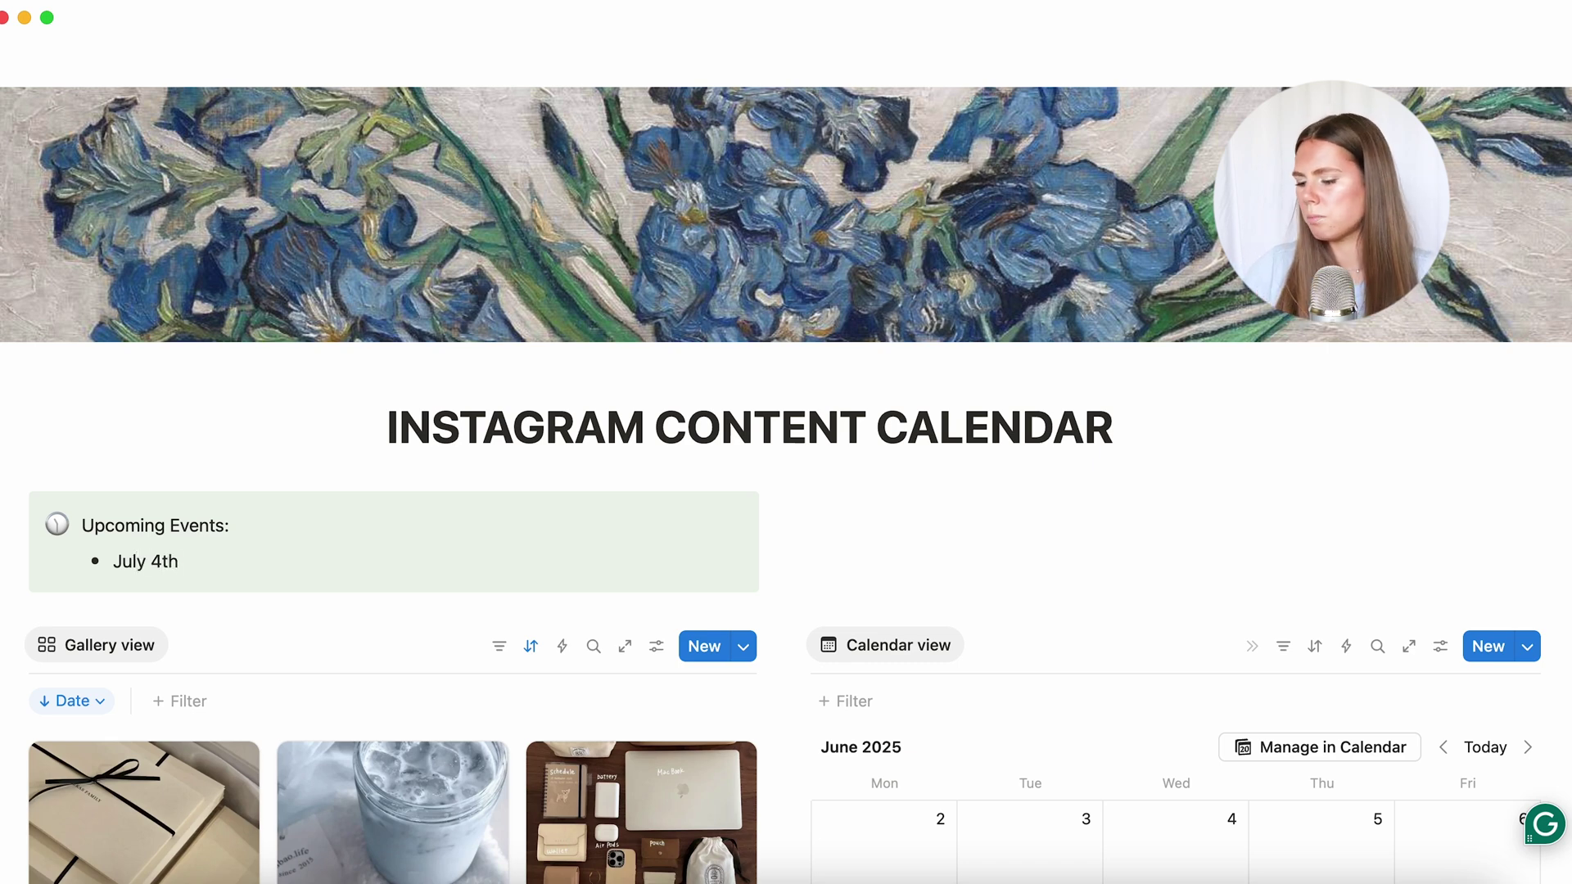
{"action": "type", "text": "y 4th - promo"}
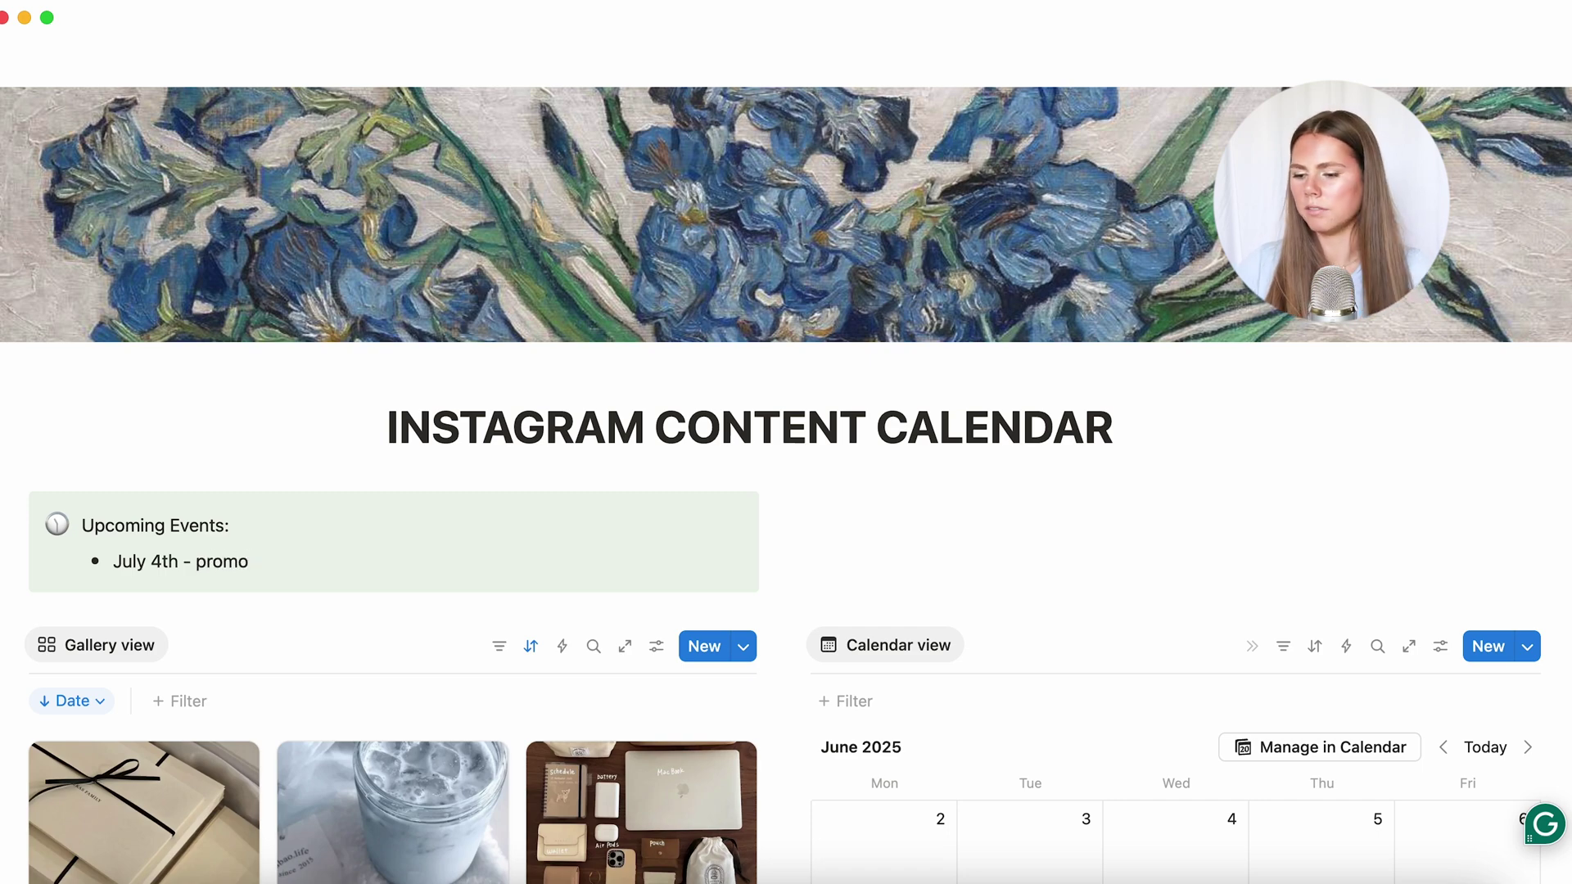
Set the Upcoming Events callout to a gray background
{"action": "scroll", "coordinate": [956, 651], "scroll_direction": "down", "scroll_amount": 10}
{"action": "scroll", "coordinate": [956, 650], "scroll_direction": "up", "scroll_amount": 3}
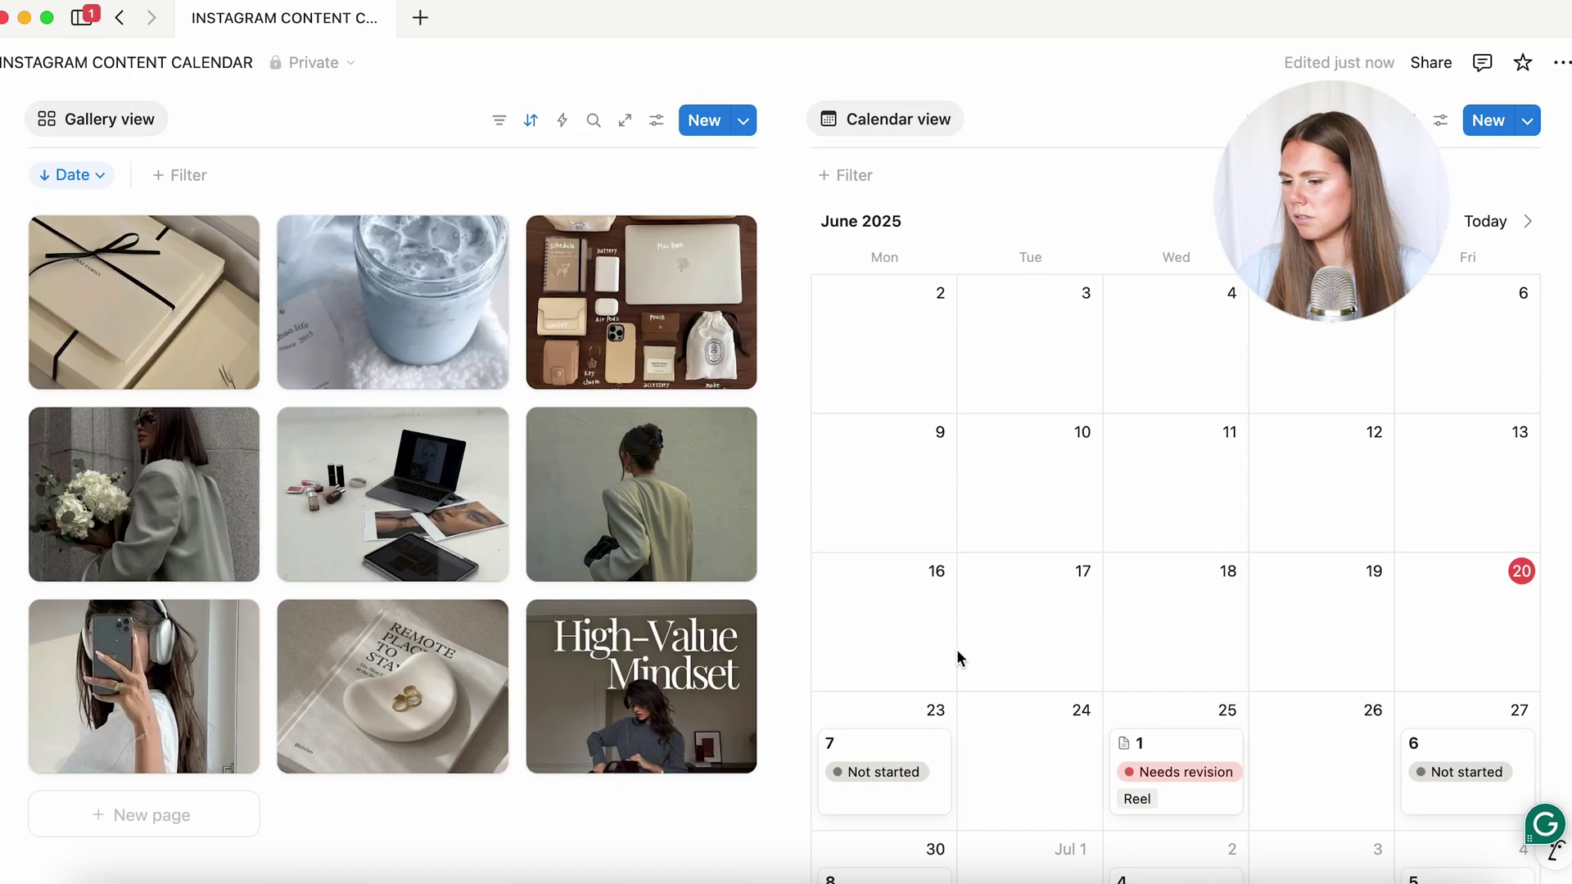
{"action": "scroll", "coordinate": [956, 650], "scroll_direction": "up", "scroll_amount": 5}
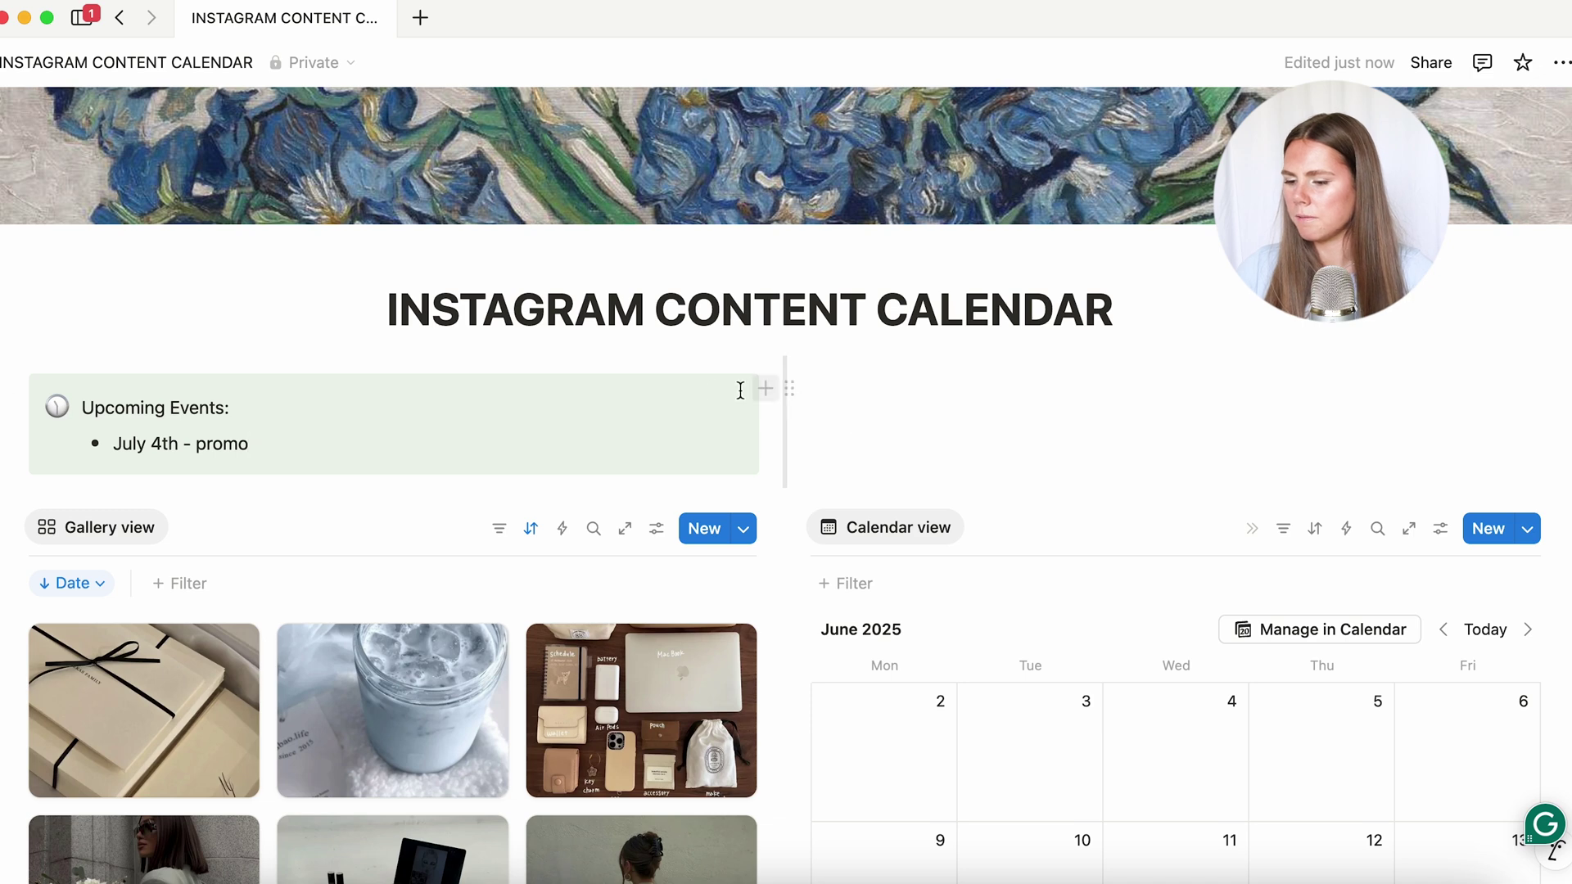
{"action": "left_click", "coordinate": [7, 391]}
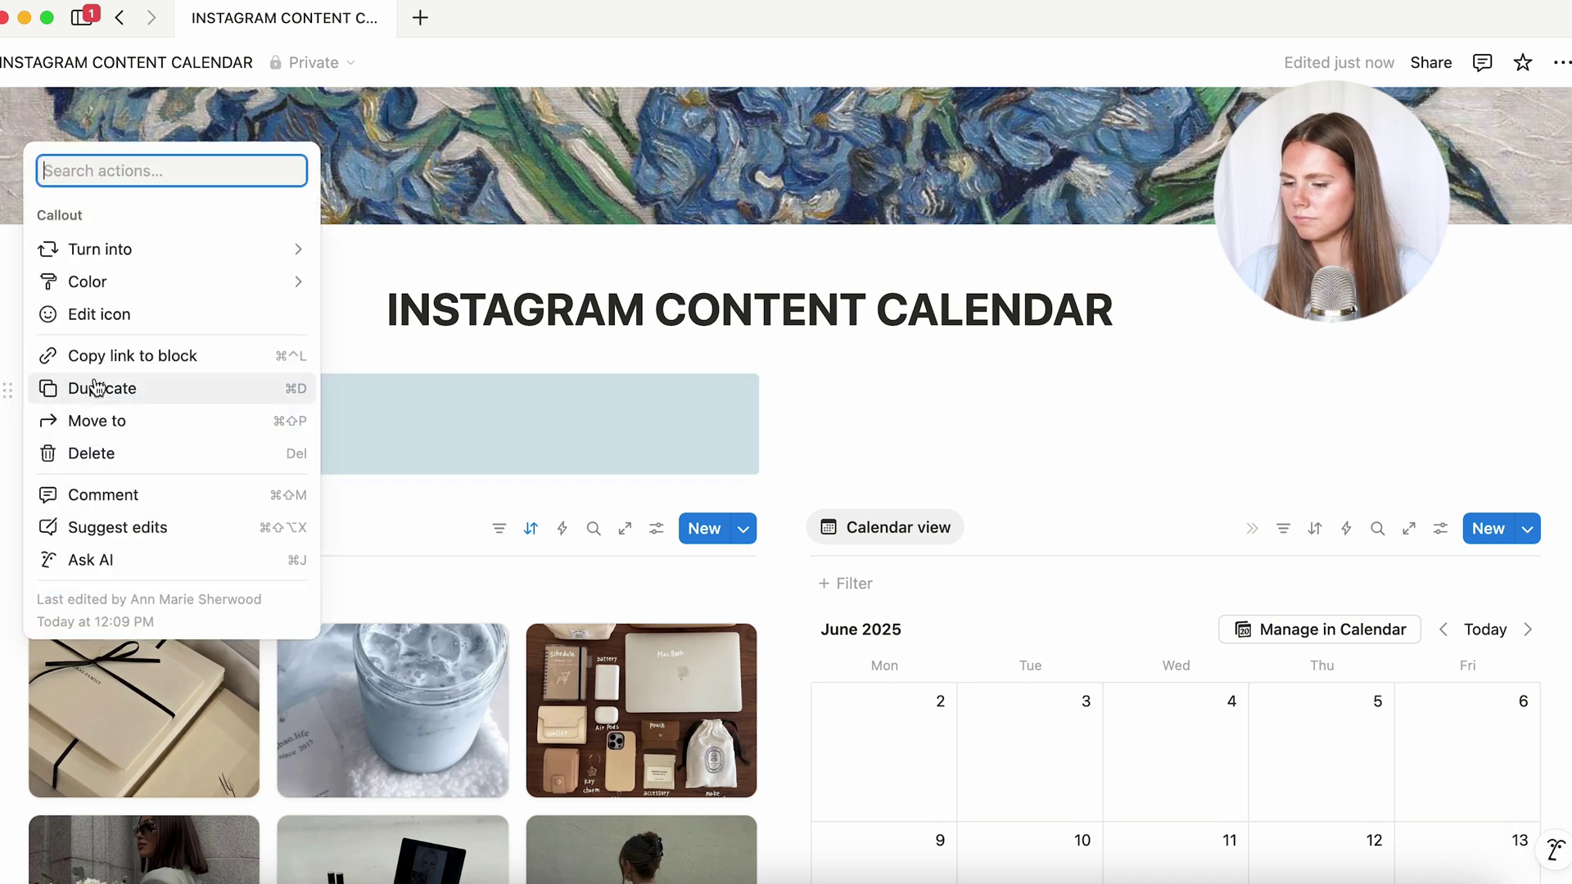
{"action": "mouse_move", "coordinate": [169, 282]}
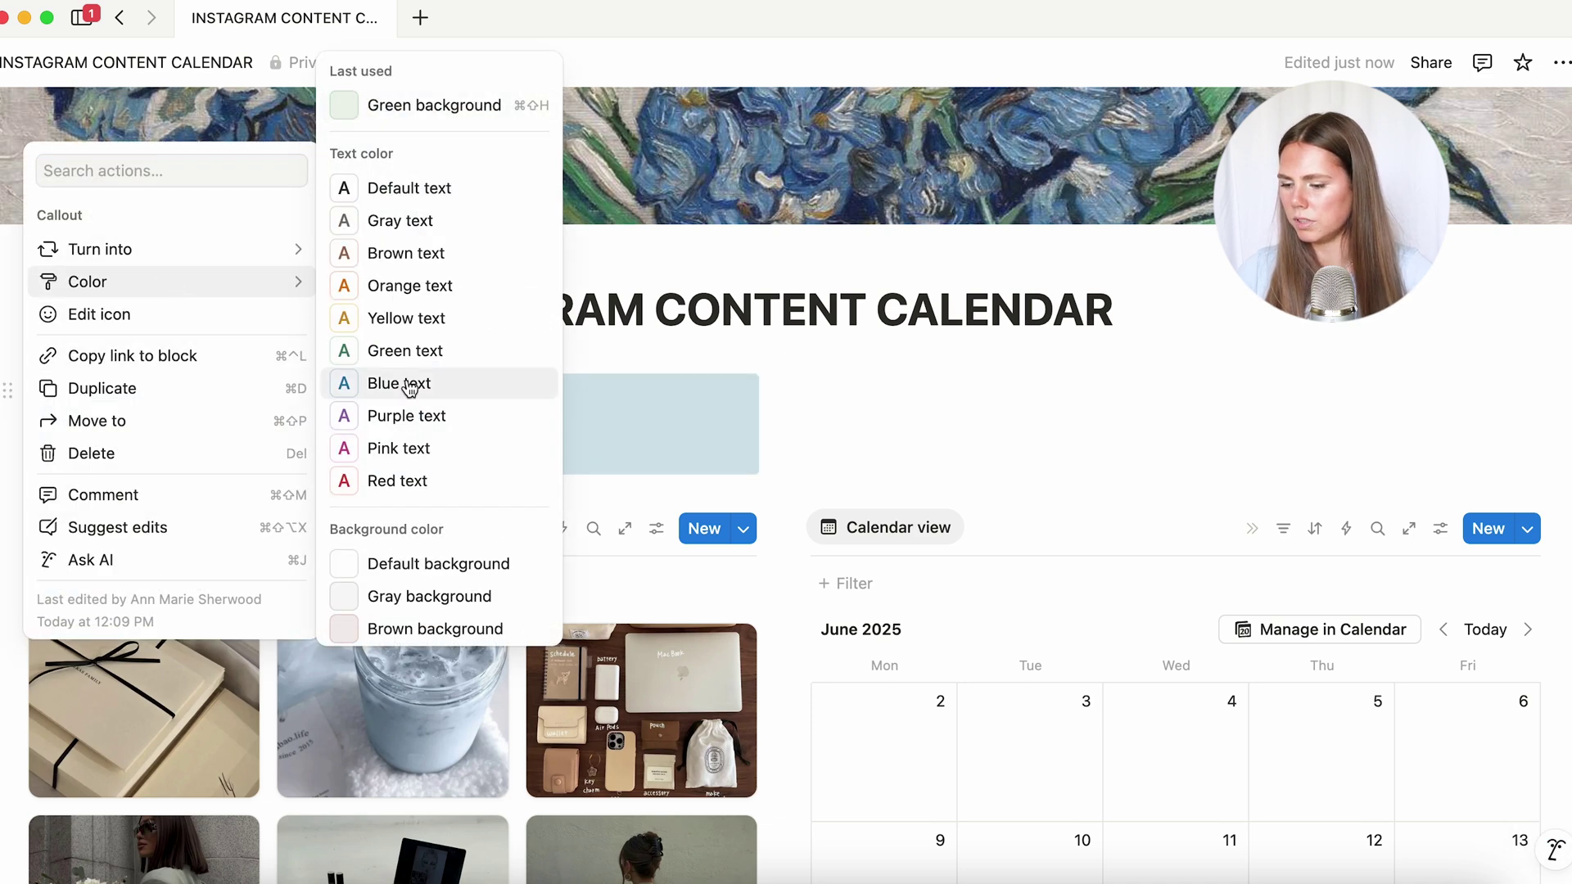
{"action": "scroll", "coordinate": [410, 388], "scroll_direction": "down", "scroll_amount": 3}
{"action": "left_click", "coordinate": [447, 369]}
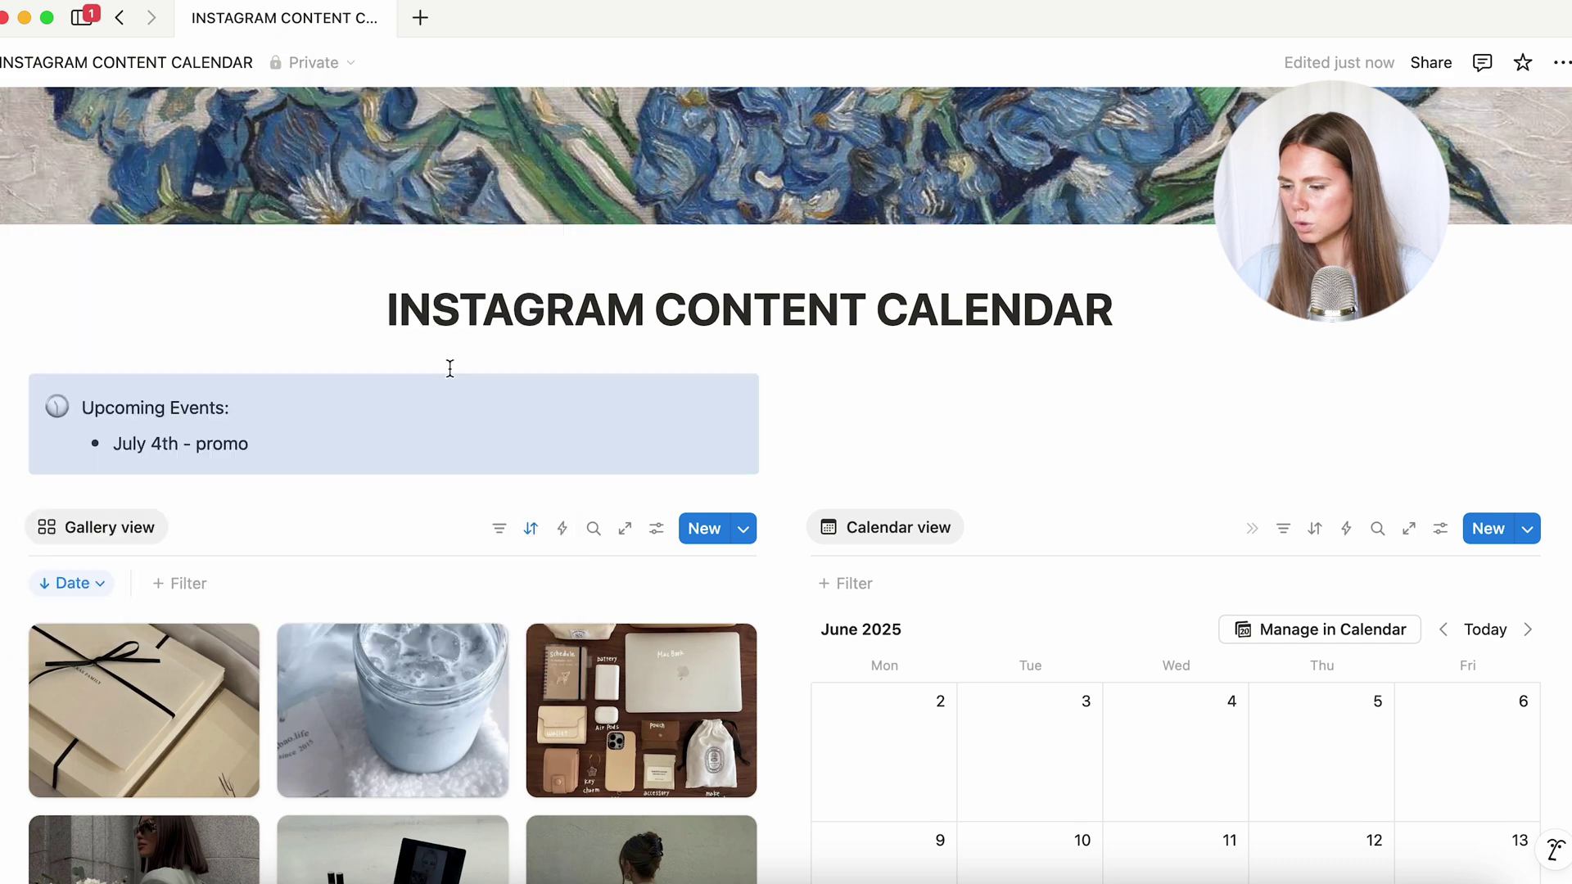
Add a toggle titled "Content needed" in the column beside the Upcoming Events callout
{"action": "left_click", "coordinate": [929, 428]}
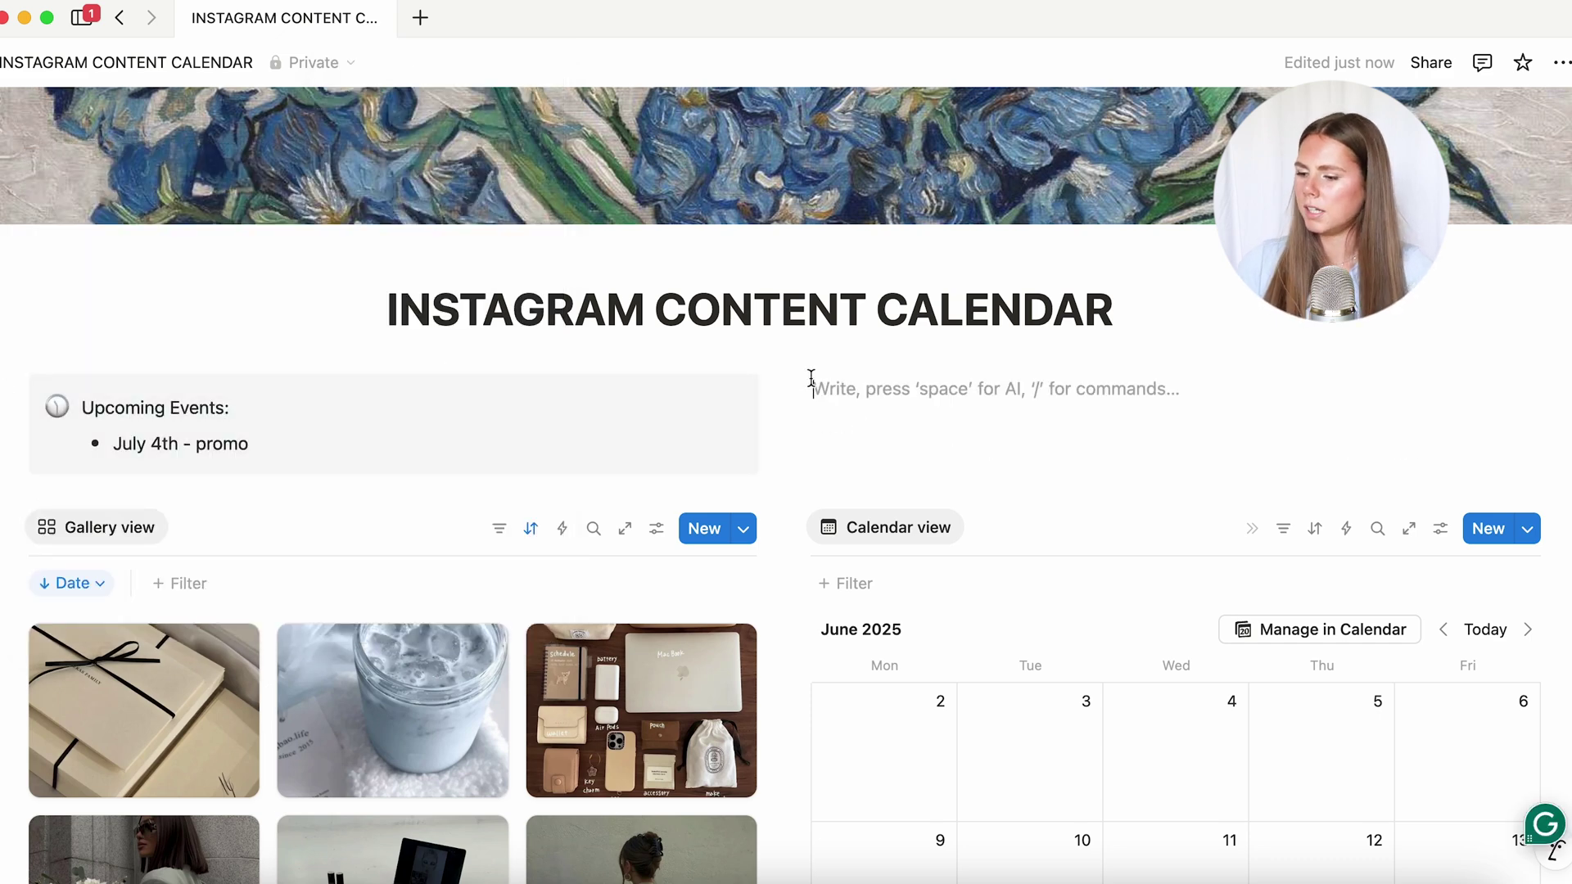
{"action": "left_click", "coordinate": [770, 390]}
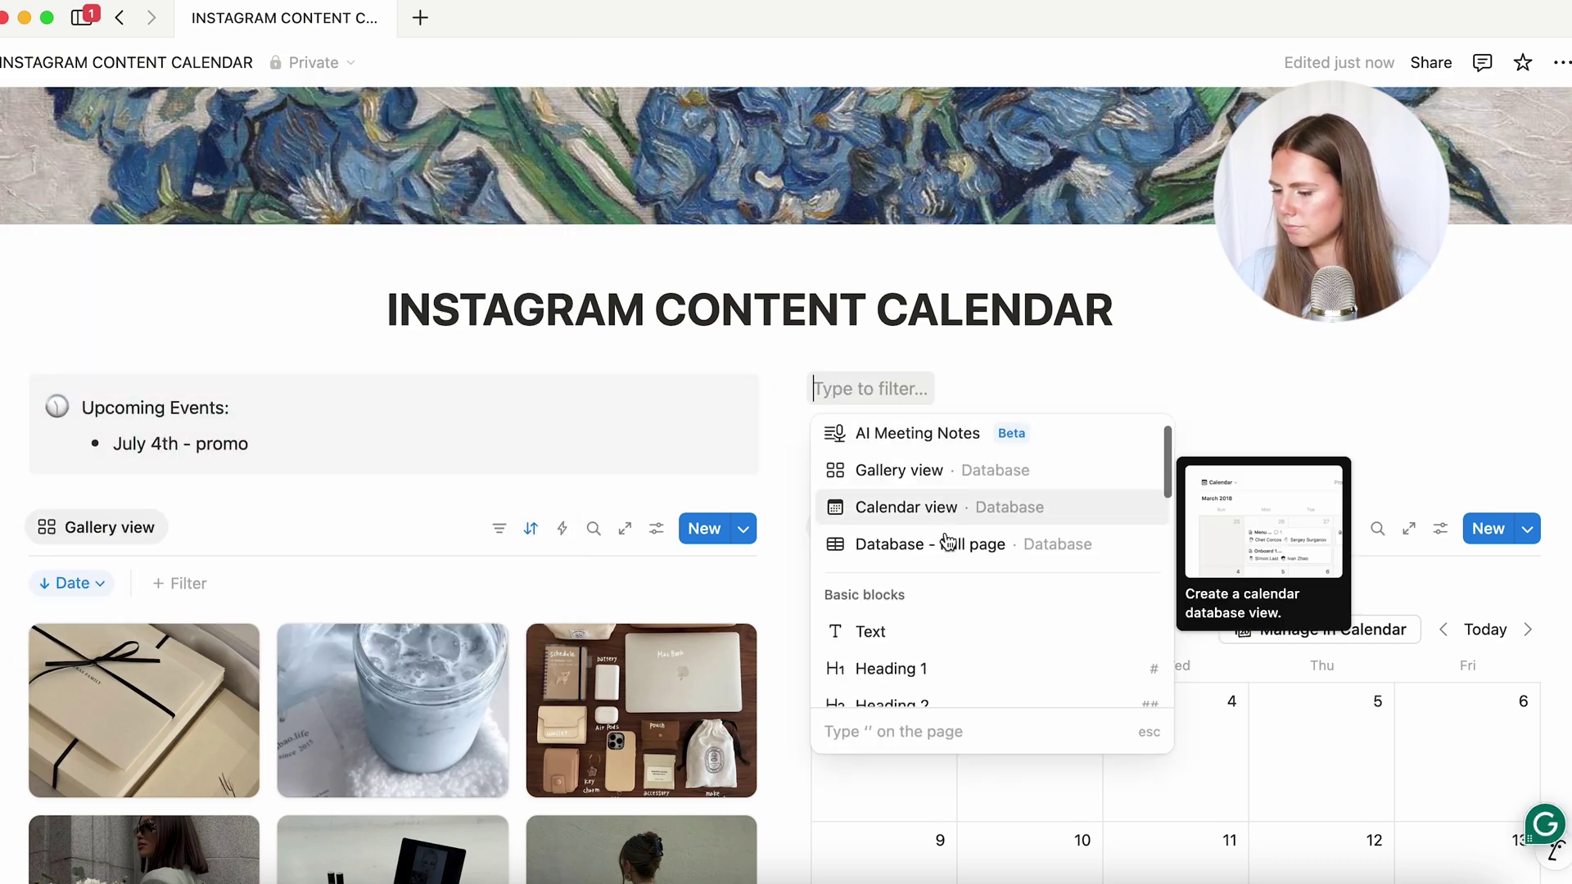
{"action": "left_click", "coordinate": [869, 394]}
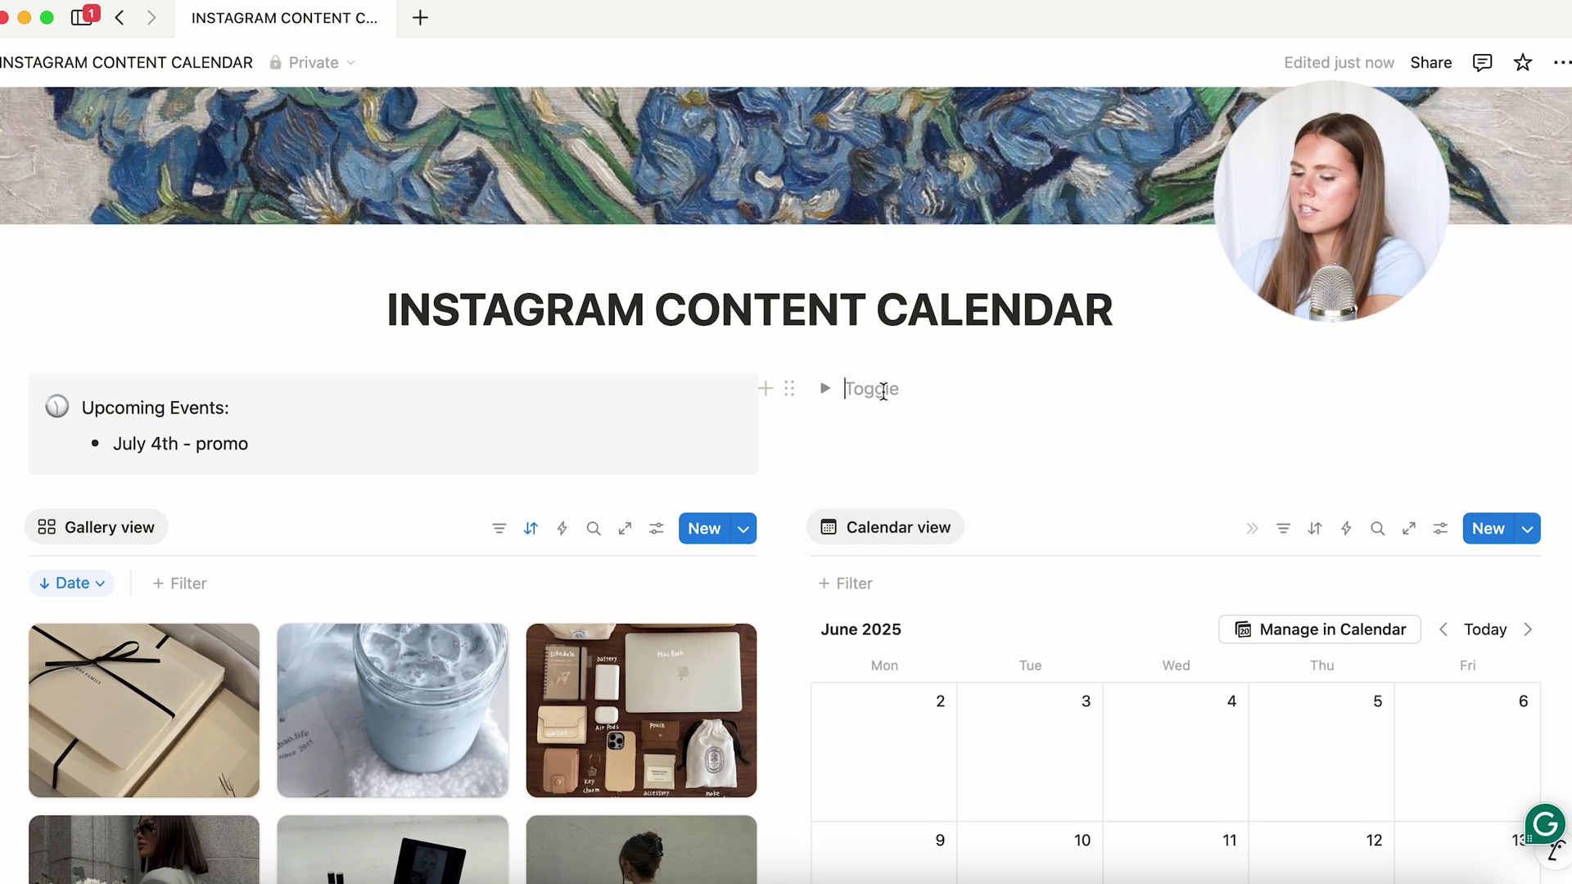
{"action": "type", "text": "Content needed"}
Nest a toggle named "Tutorial" inside the Content needed toggle and collapse the parent
{"action": "key", "text": "Return"}
{"action": "key", "text": "Tab"}
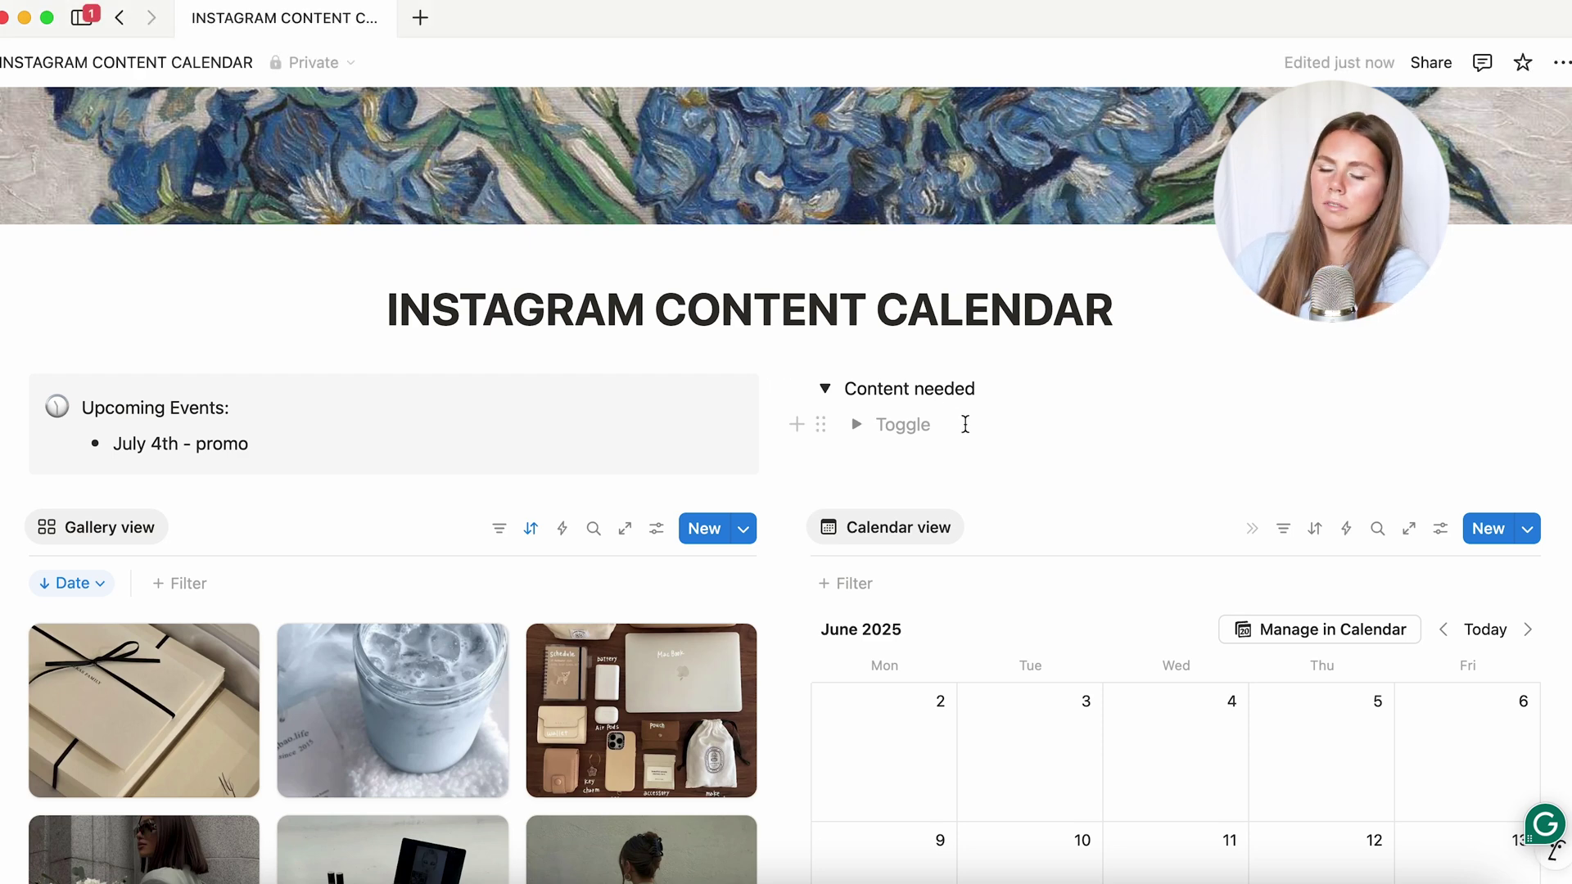
{"action": "type", "text": "Tutoria"}
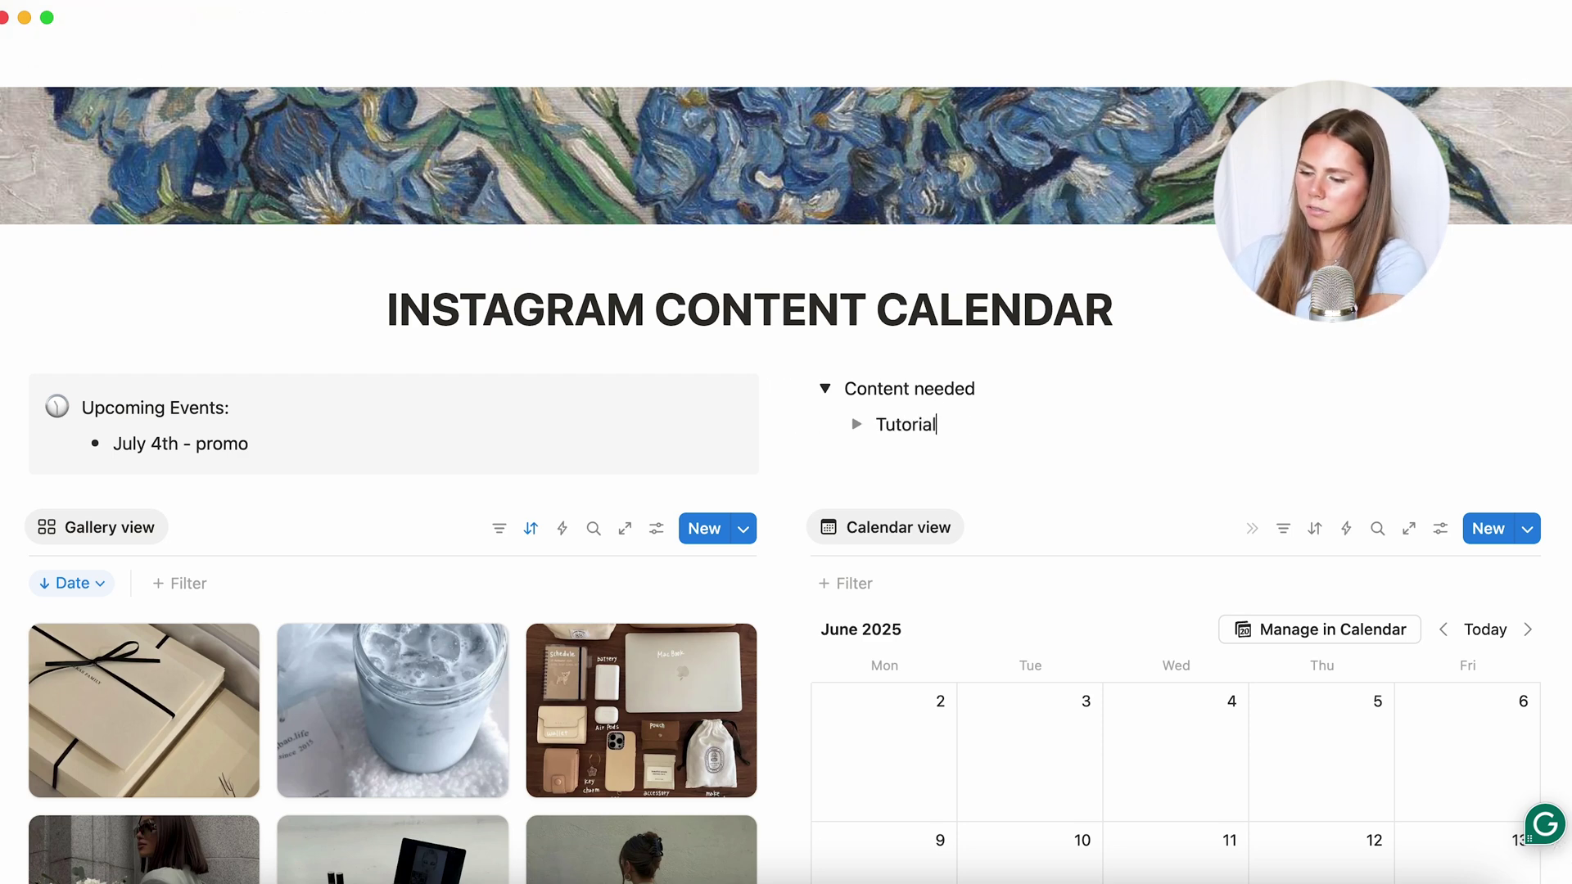
{"action": "type", "text": "l"}
{"action": "key", "text": "Return"}
{"action": "key", "text": "BackSpace"}
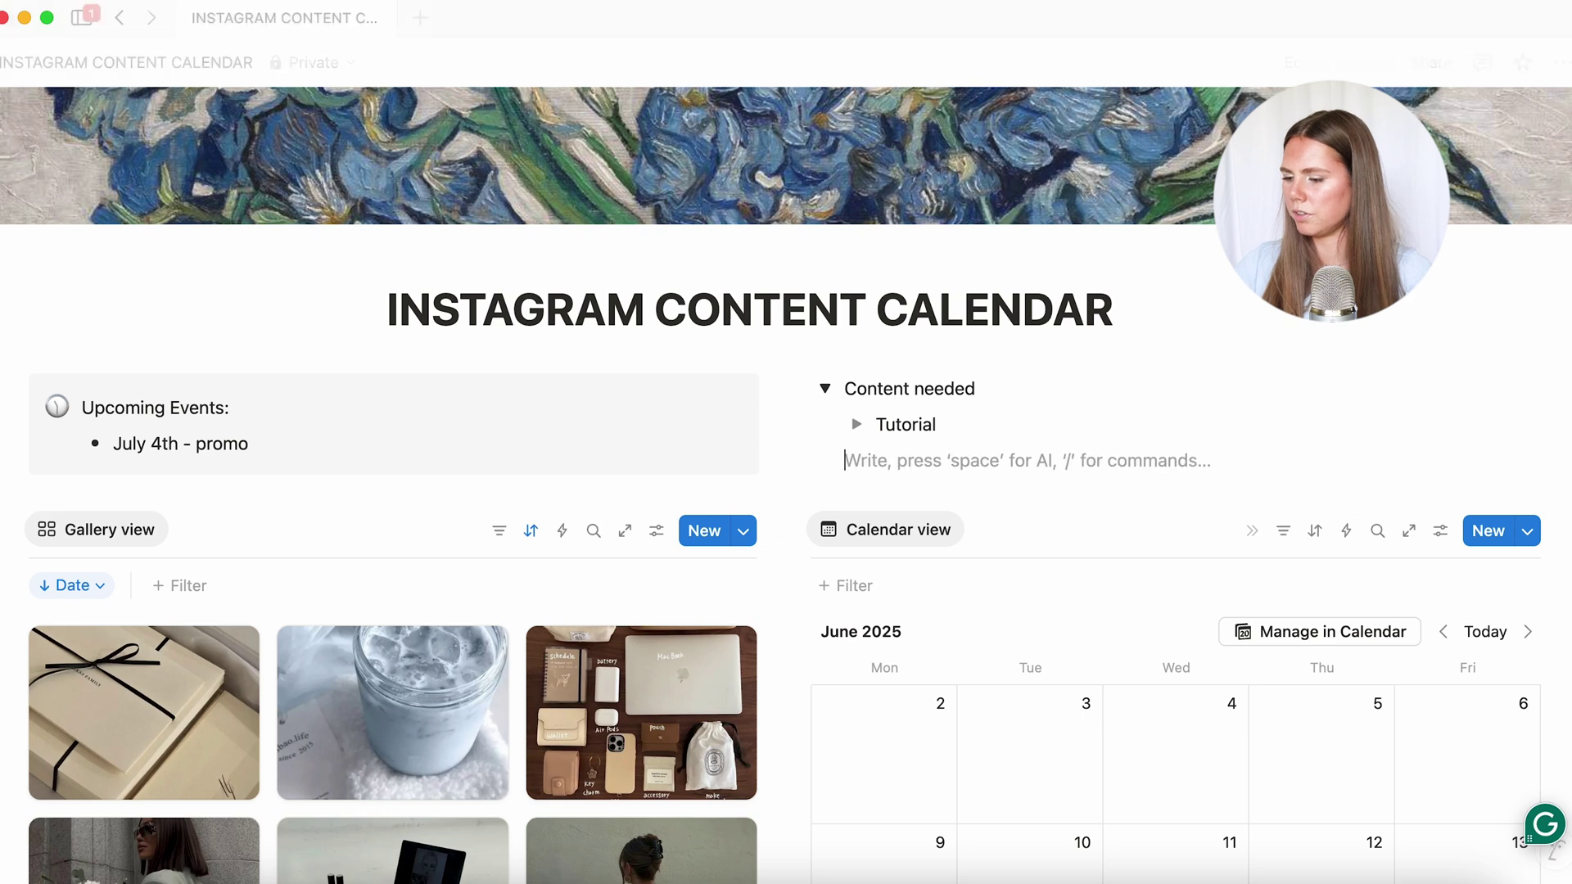
{"action": "left_click", "coordinate": [826, 390]}
{"action": "left_click", "coordinate": [828, 392]}
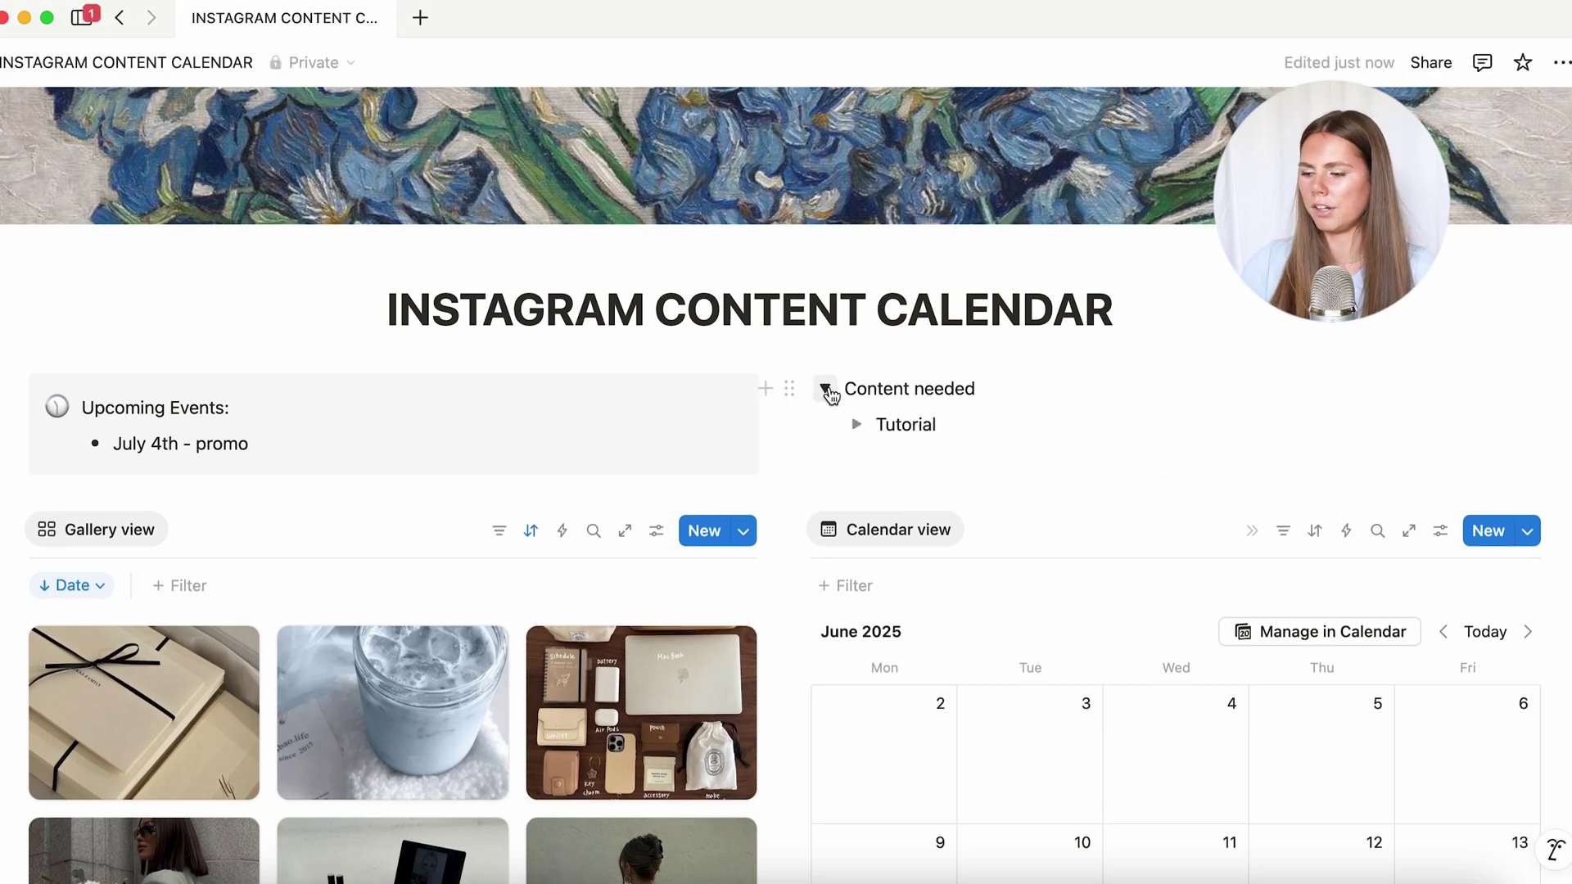
{"action": "left_click", "coordinate": [826, 391]}
{"action": "left_click", "coordinate": [908, 463]}
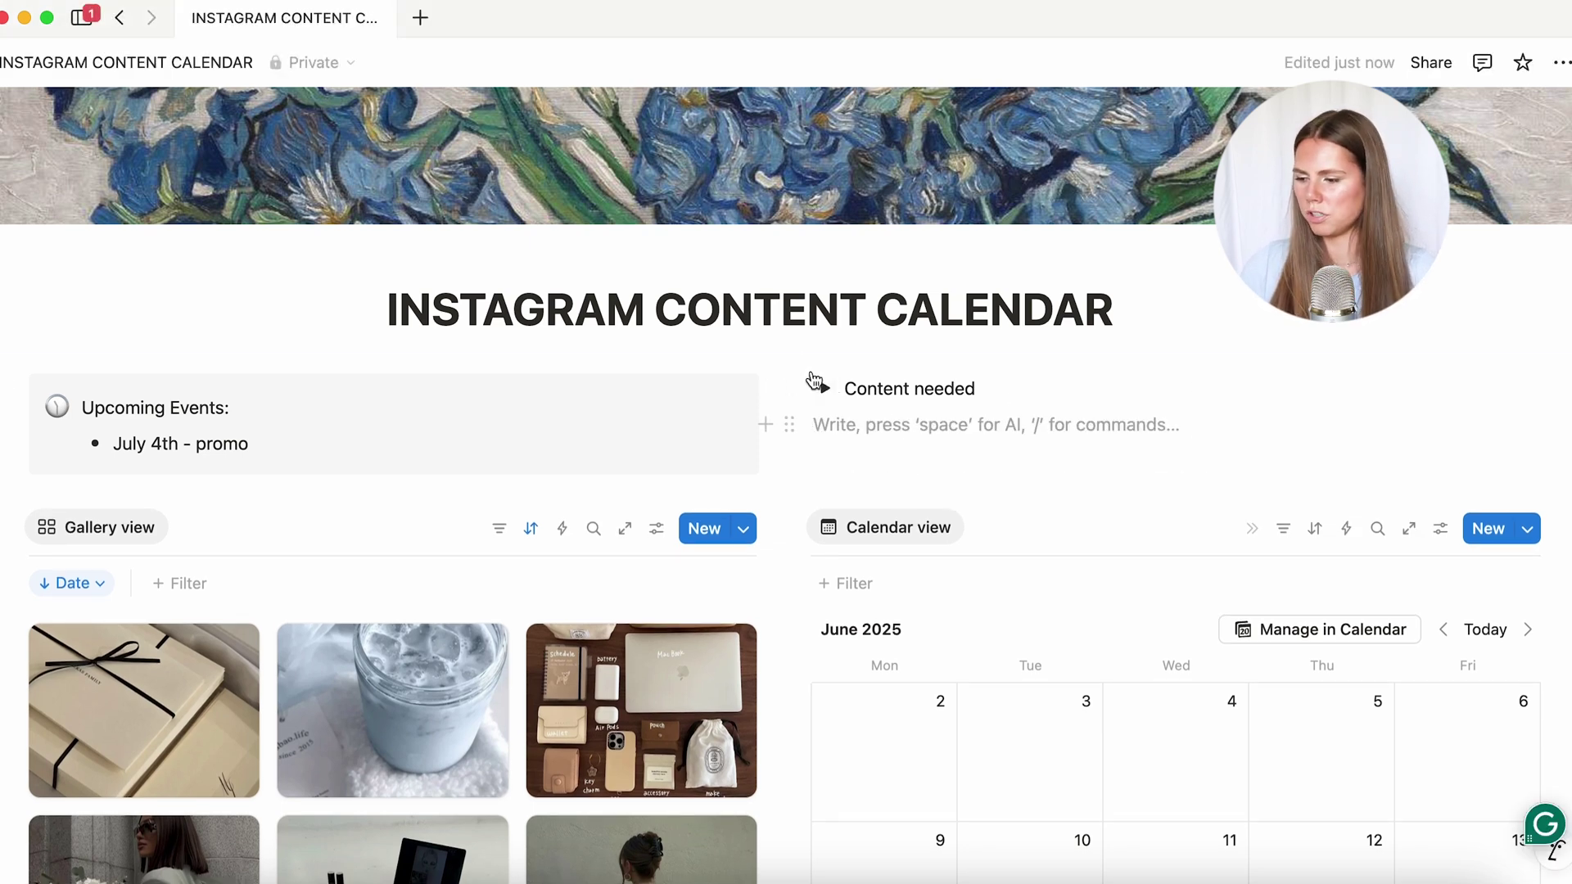
Add a Table view of the post database alongside the calendar view
{"action": "scroll", "coordinate": [779, 352], "scroll_direction": "down", "scroll_amount": 3}
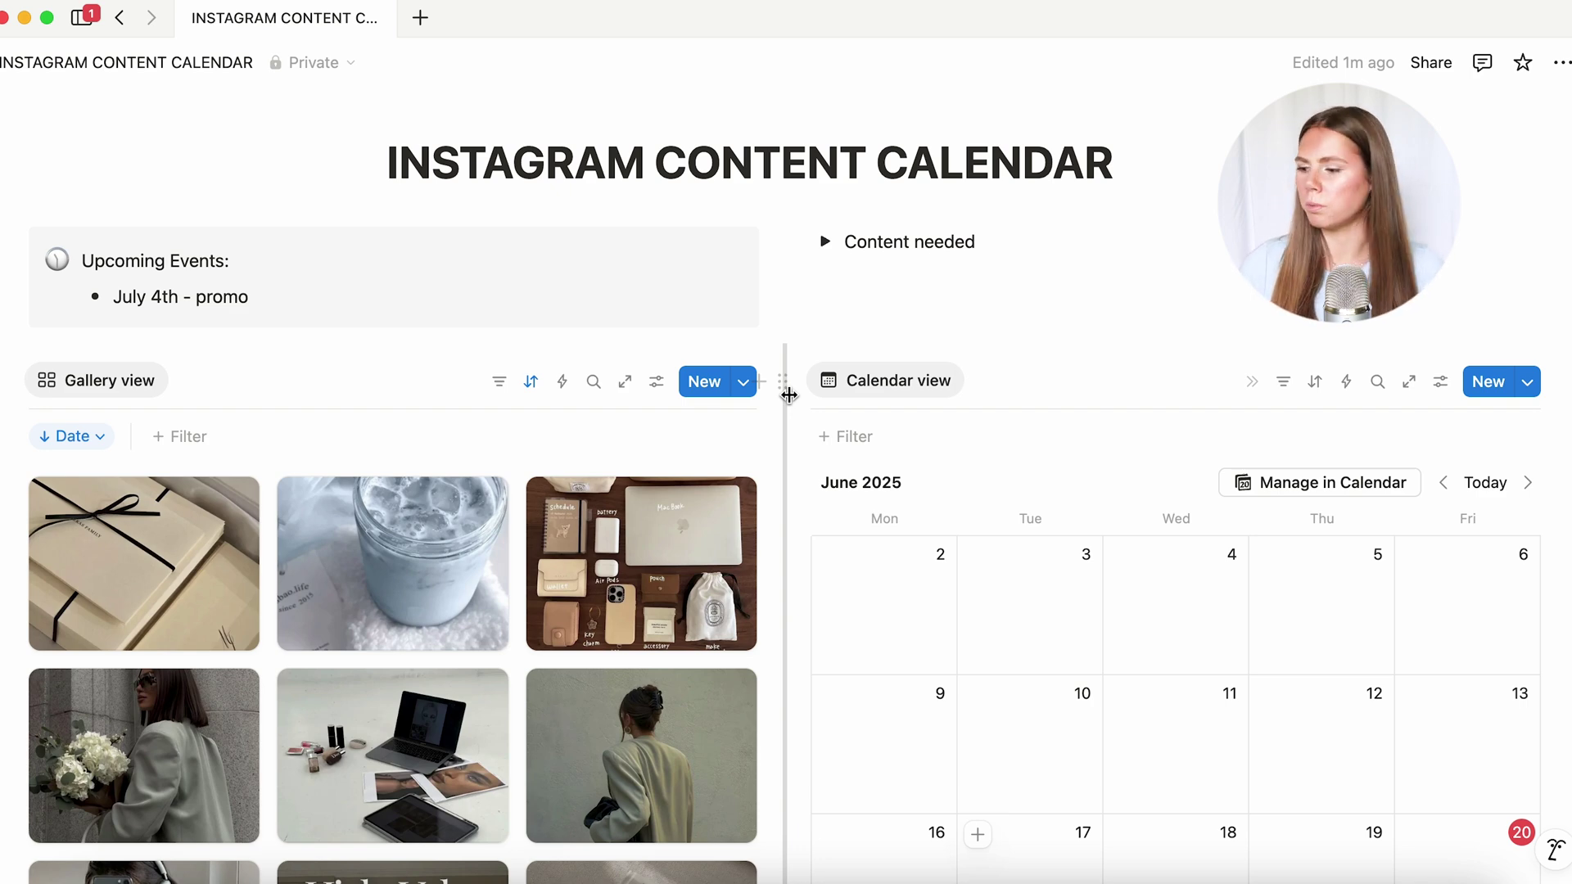
{"action": "scroll", "coordinate": [788, 396], "scroll_direction": "down", "scroll_amount": 10}
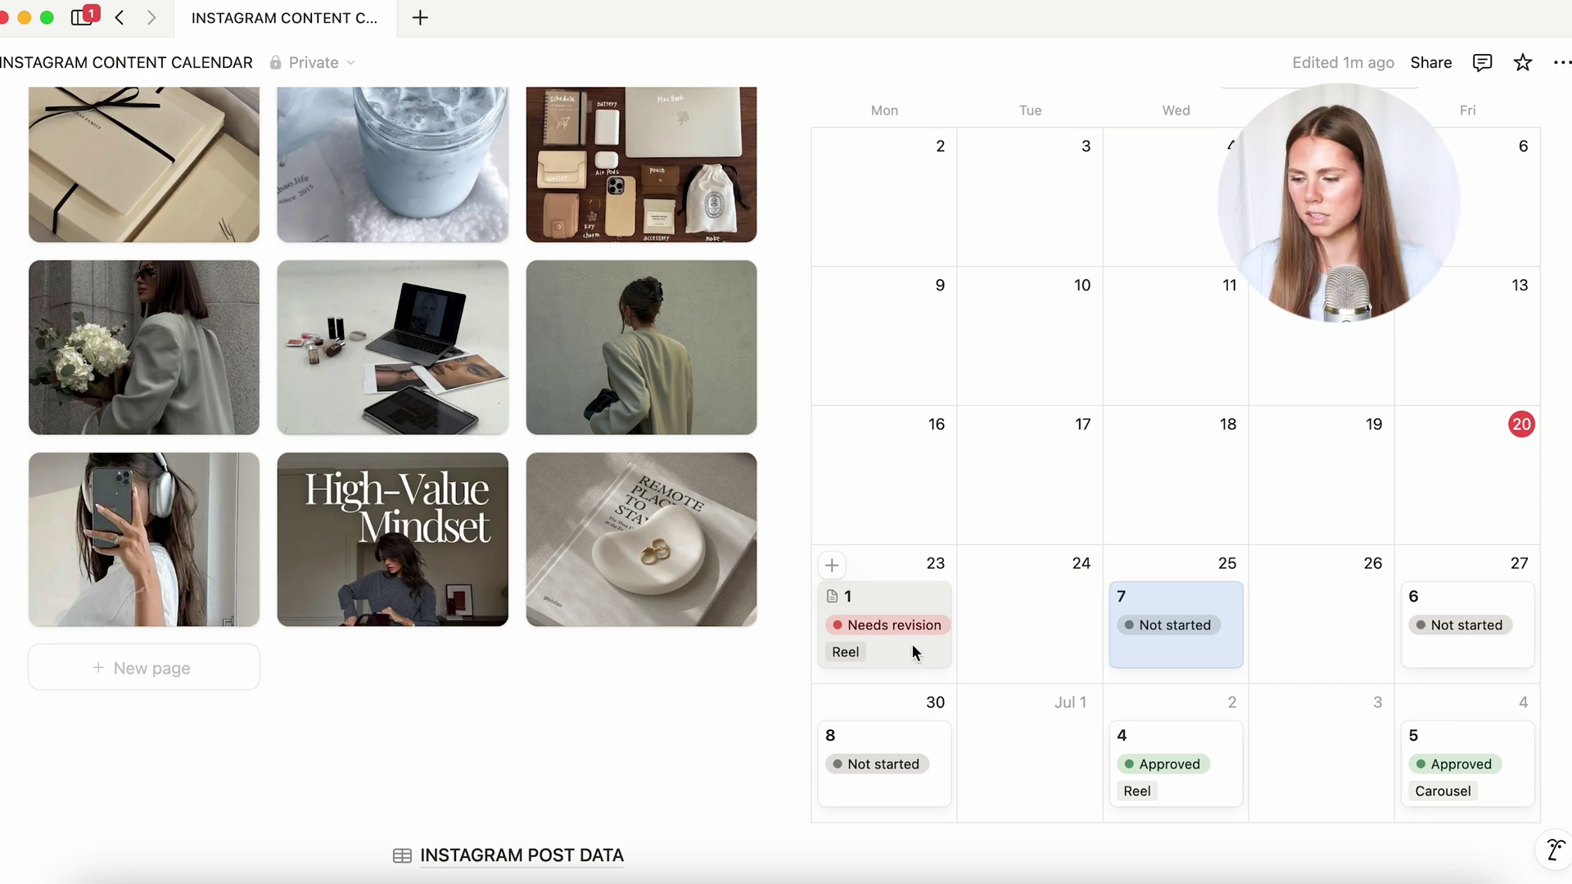
{"action": "scroll", "coordinate": [915, 651], "scroll_direction": "up", "scroll_amount": 5}
{"action": "left_click", "coordinate": [981, 168]}
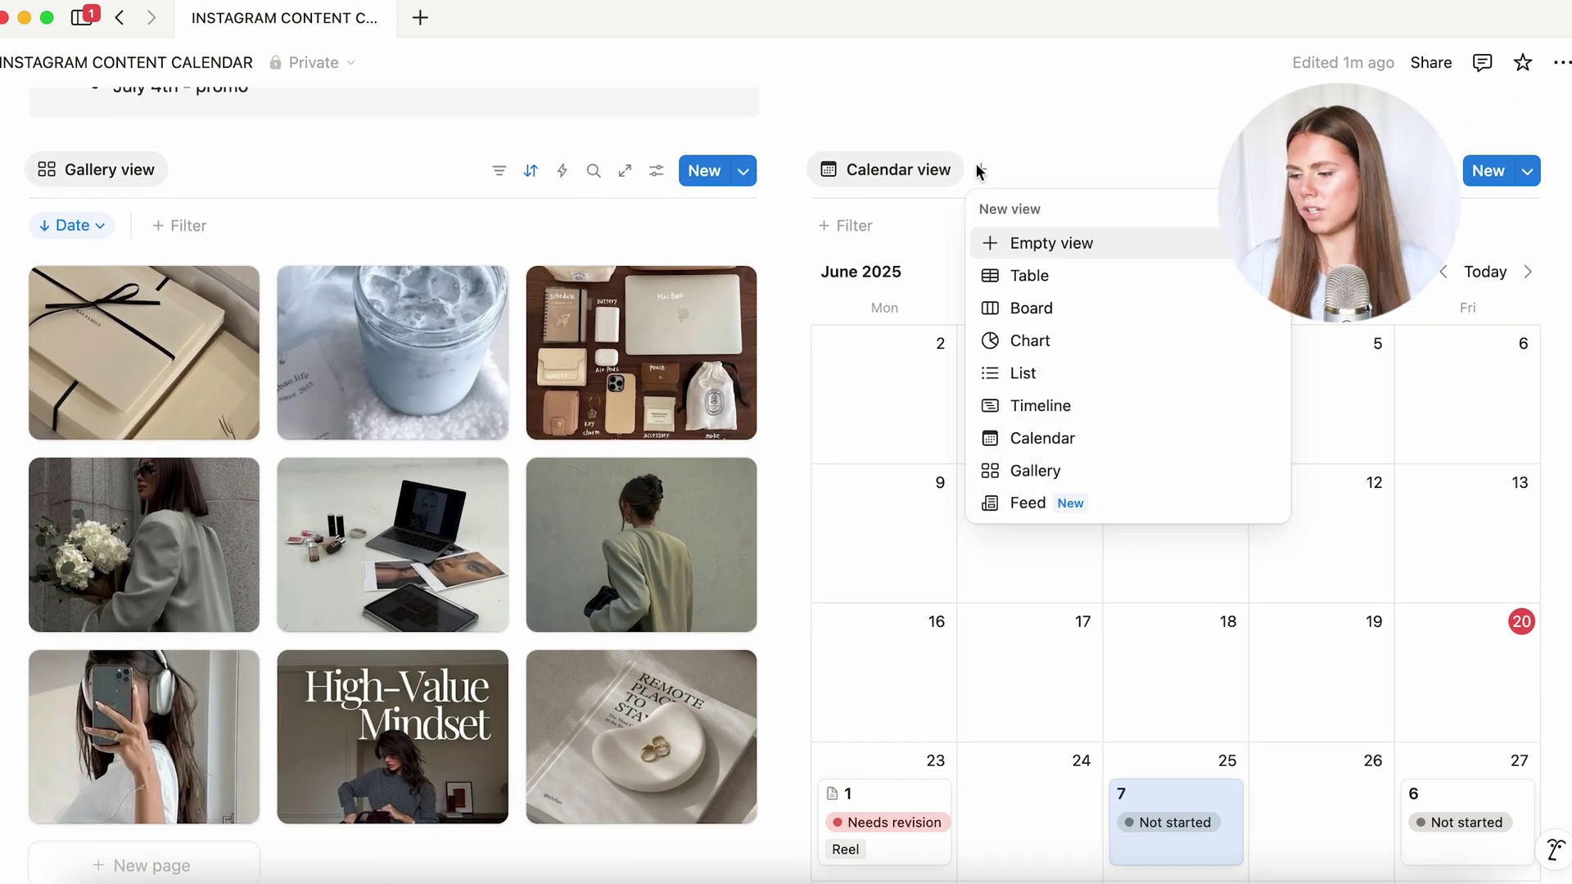
{"action": "left_click", "coordinate": [1053, 281]}
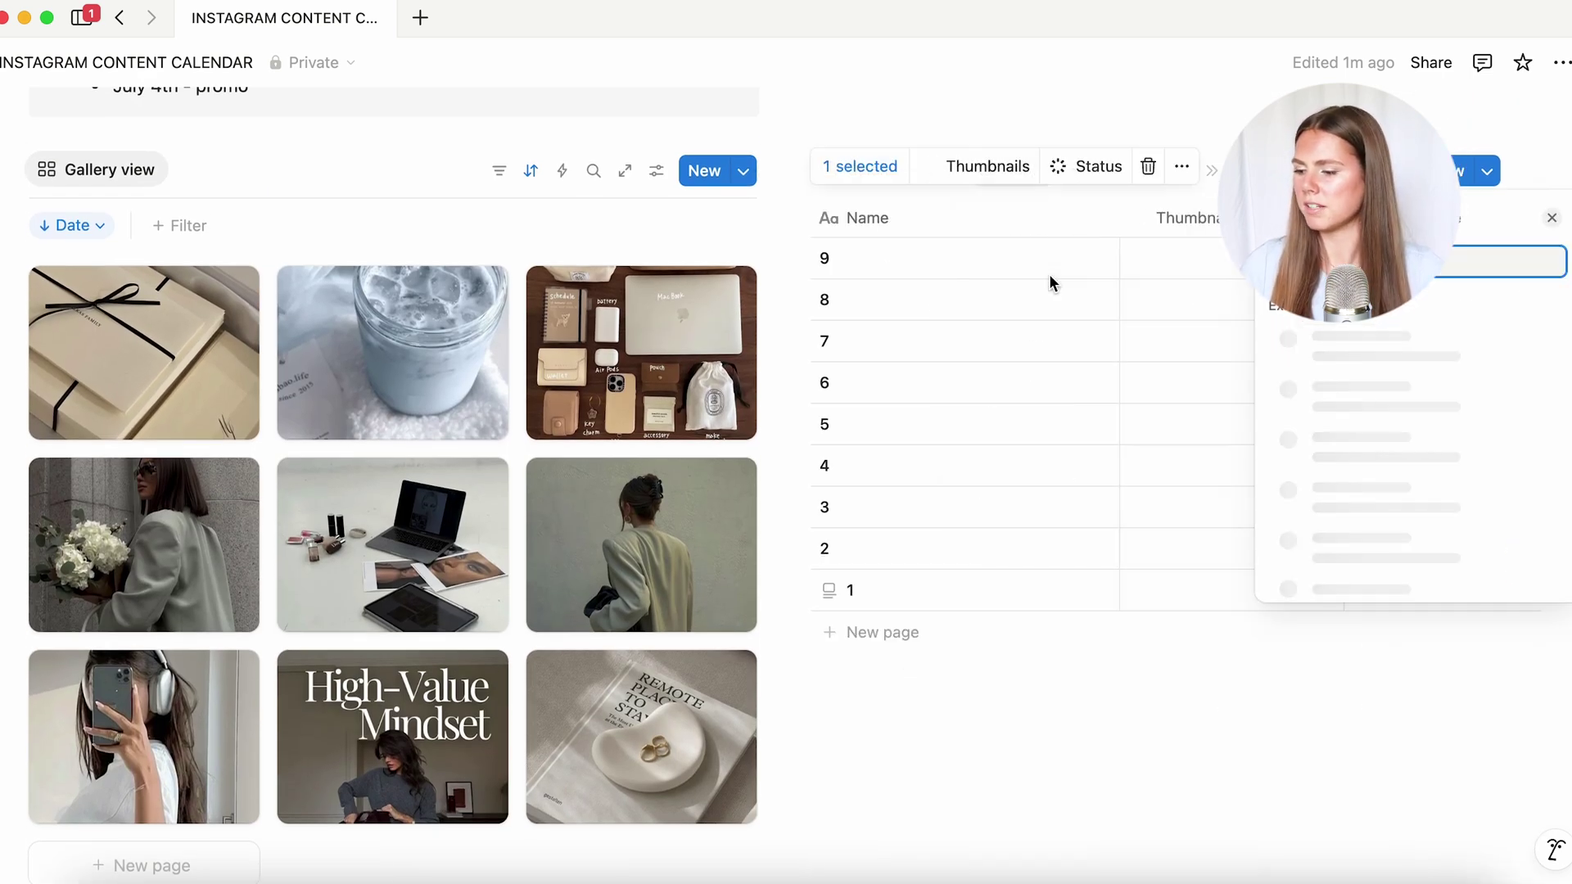
{"action": "left_click", "coordinate": [1163, 784]}
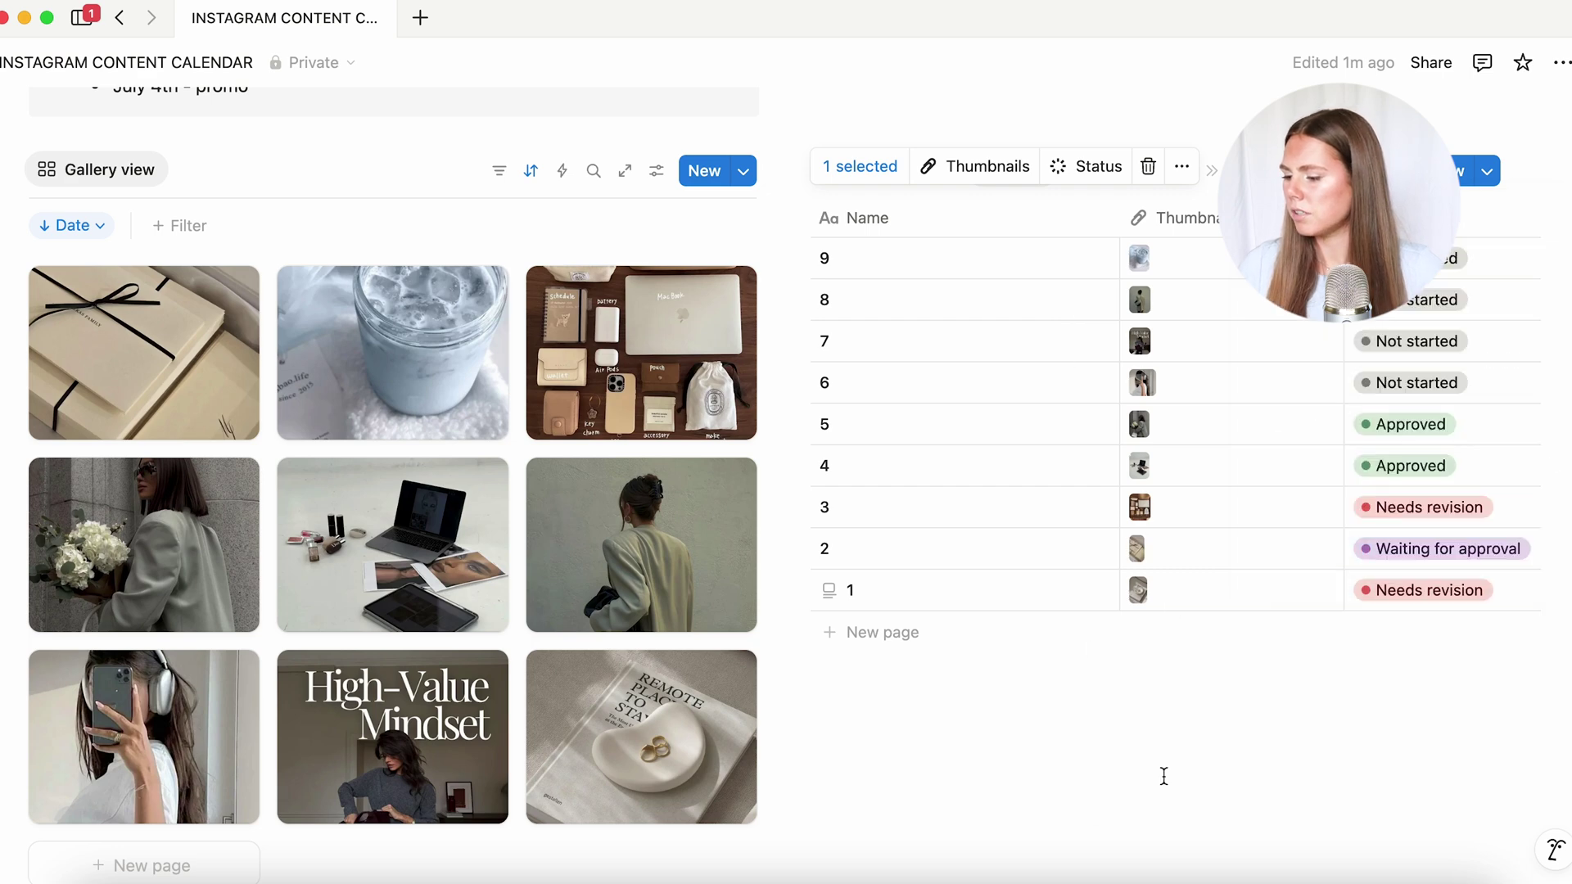
{"action": "left_click", "coordinate": [1441, 218]}
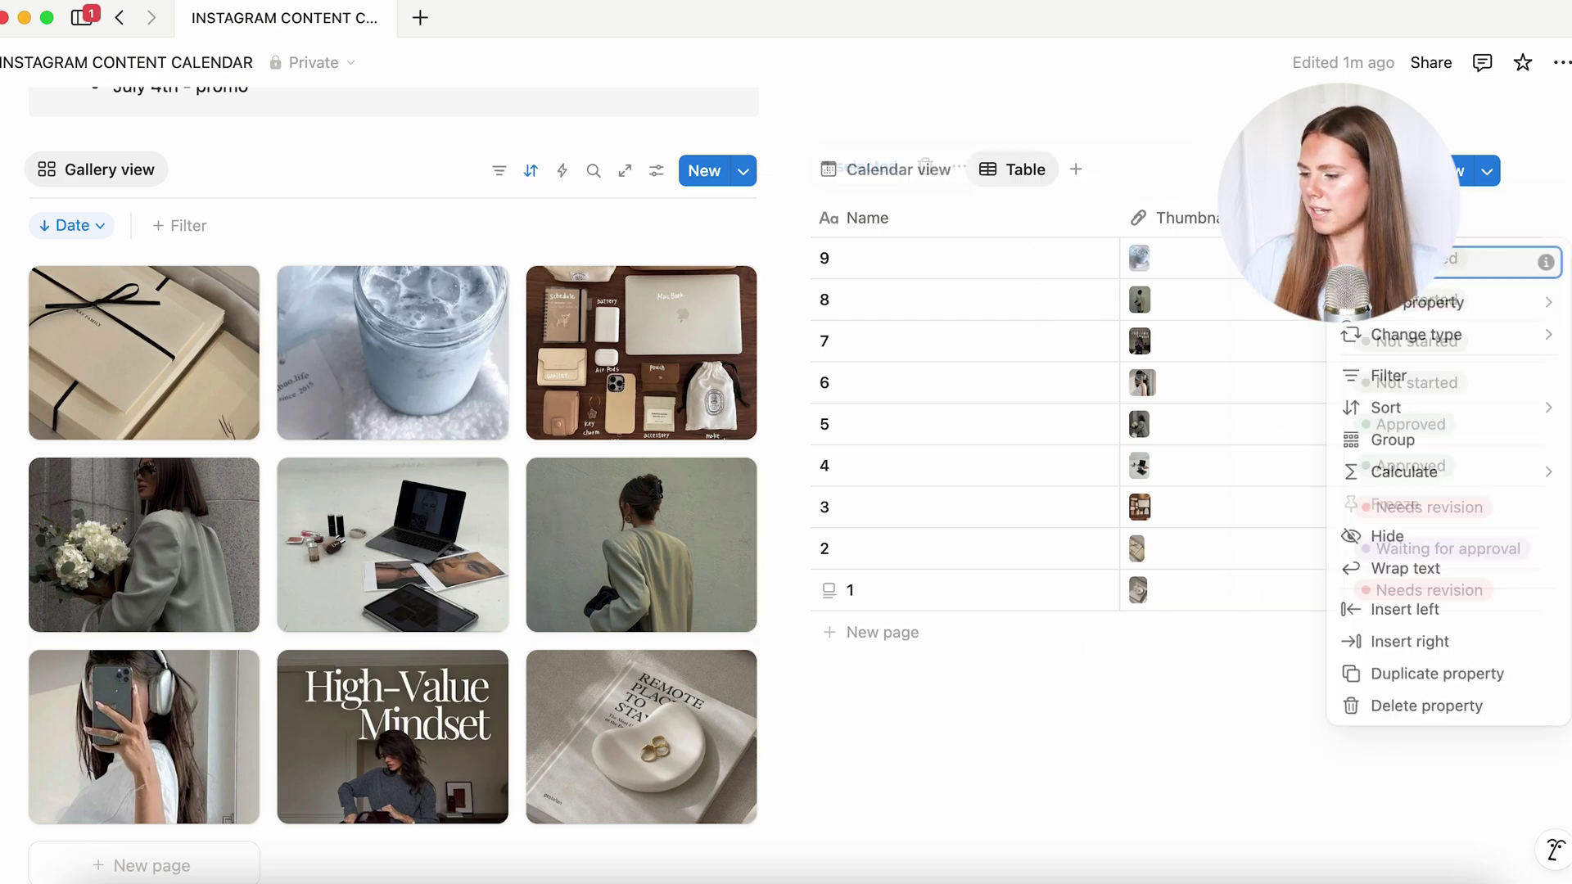
{"action": "key", "text": "Escape"}
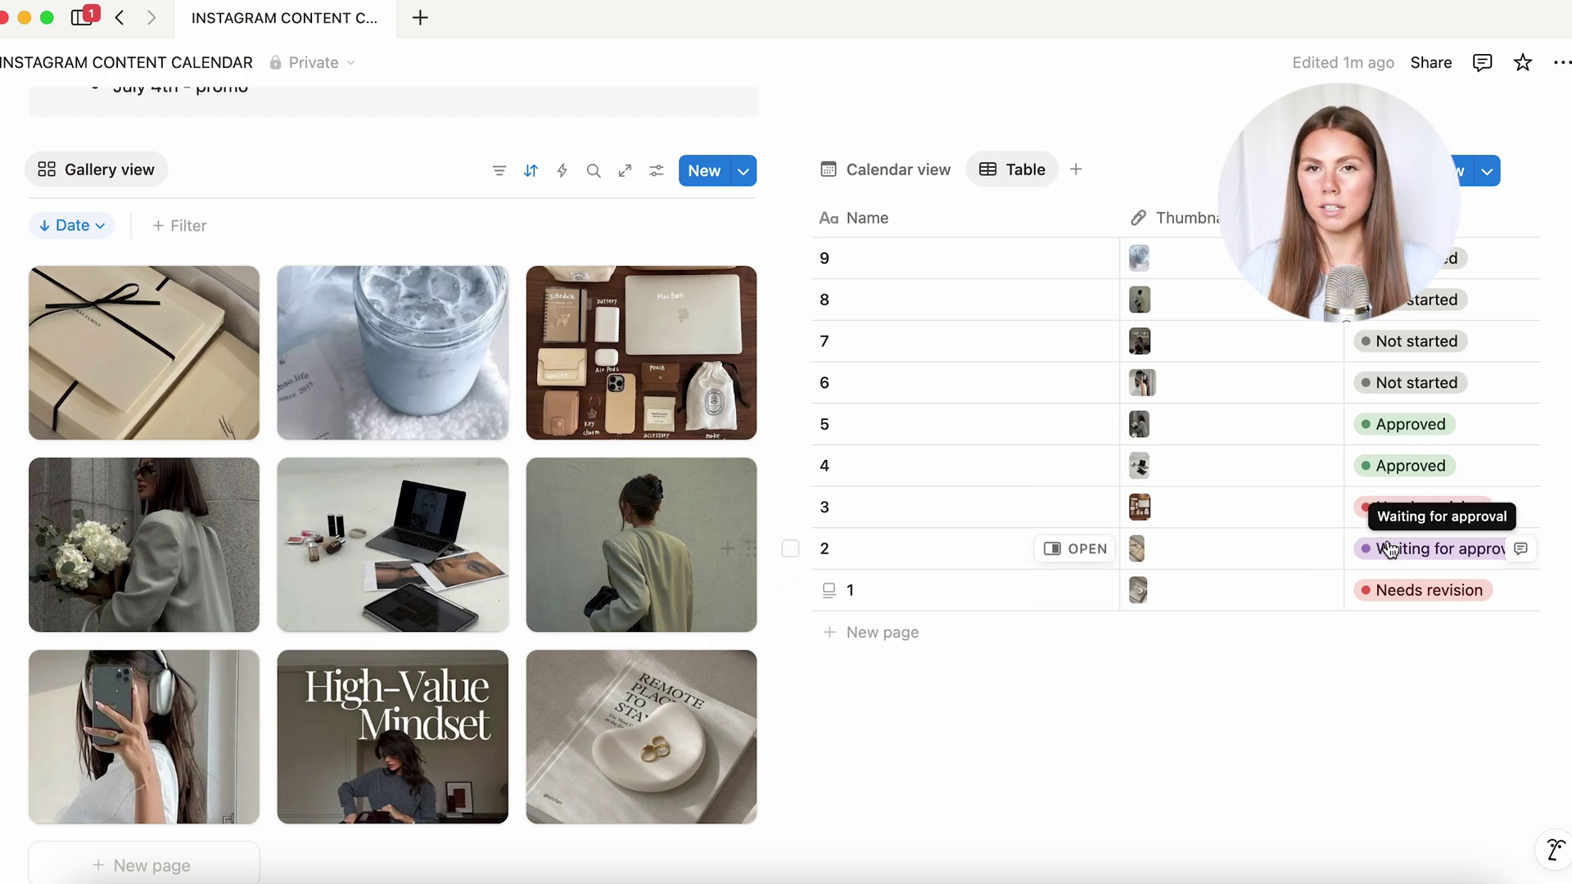
Return to the calendar view and change the status of entry 1 on June 23 to Waiting for approval
{"action": "left_click", "coordinate": [907, 184]}
{"action": "scroll", "coordinate": [1079, 500], "scroll_direction": "down", "scroll_amount": 3}
{"action": "scroll", "coordinate": [1079, 500], "scroll_direction": "up", "scroll_amount": 4}
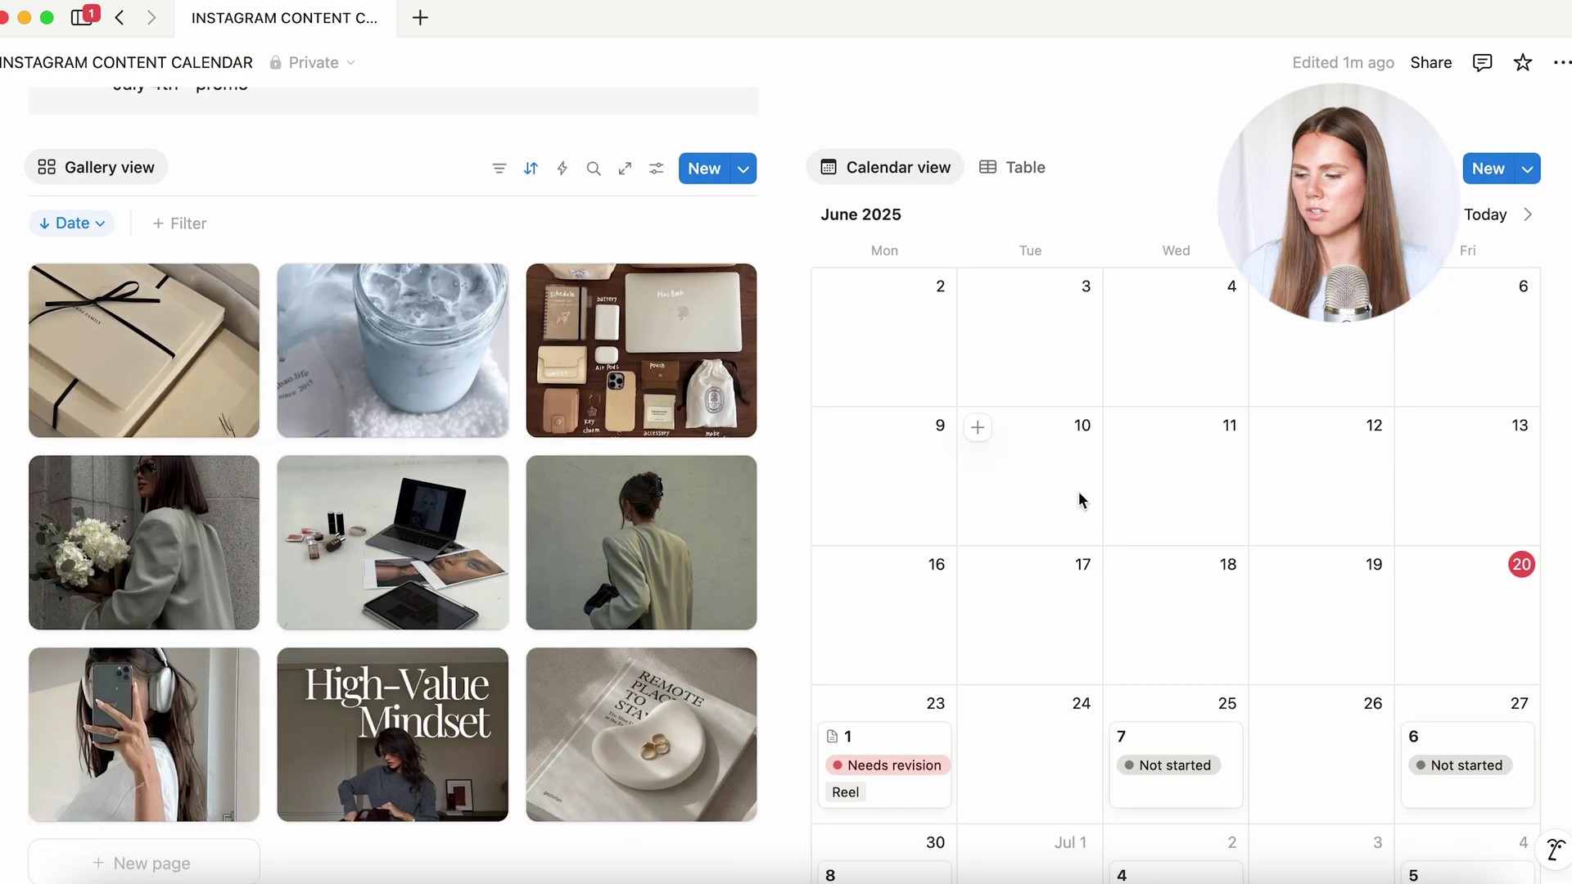
{"action": "scroll", "coordinate": [1079, 491], "scroll_direction": "down", "scroll_amount": 2}
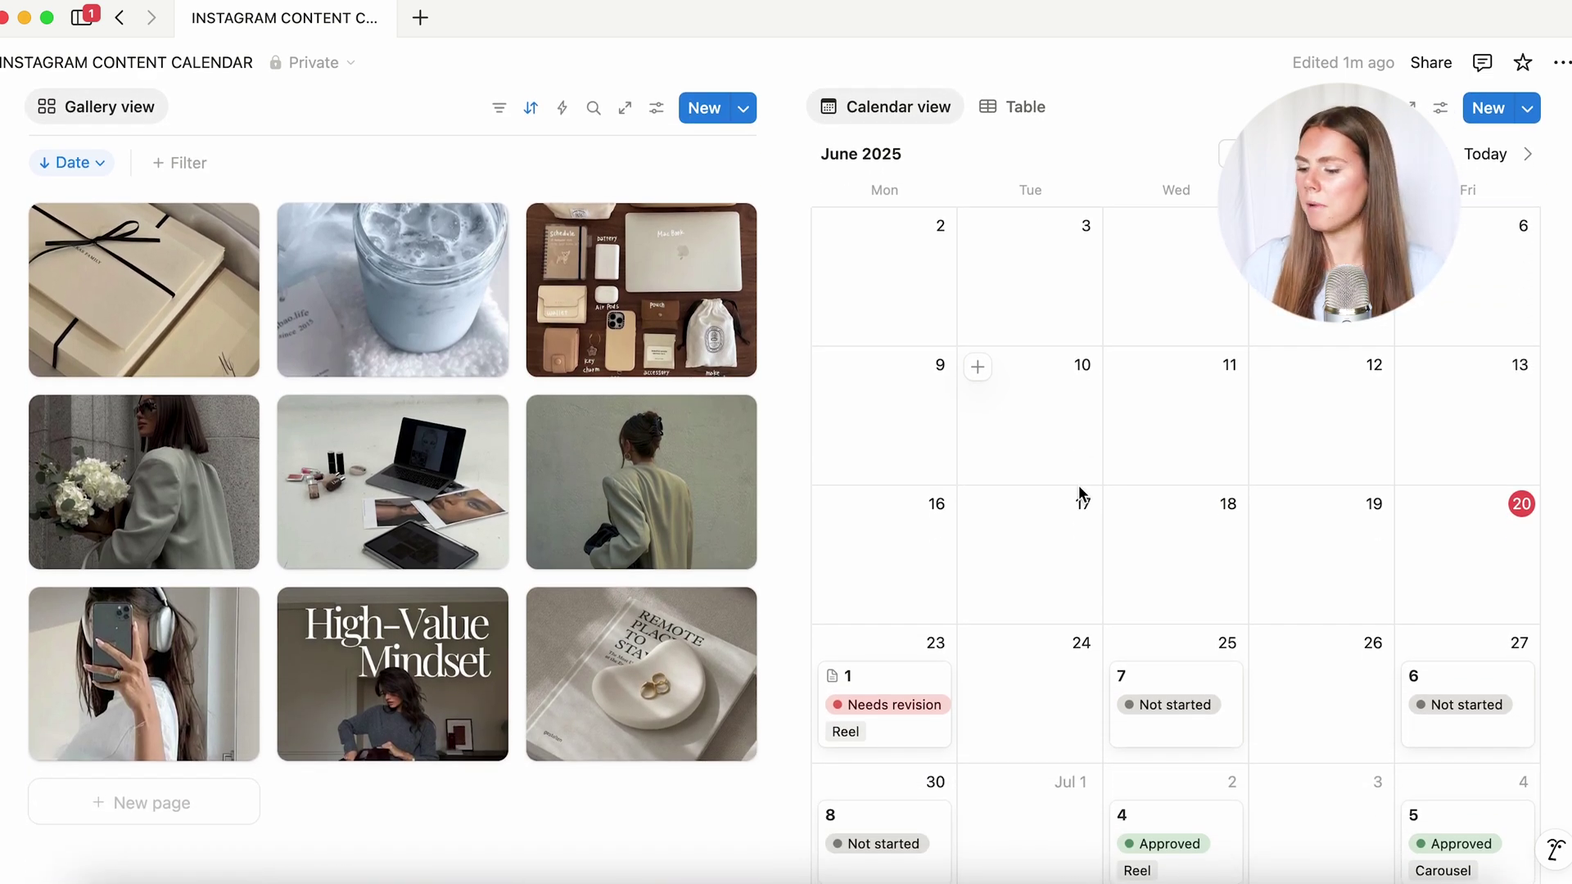
{"action": "scroll", "coordinate": [1080, 494], "scroll_direction": "down", "scroll_amount": 1}
{"action": "left_click", "coordinate": [924, 673]}
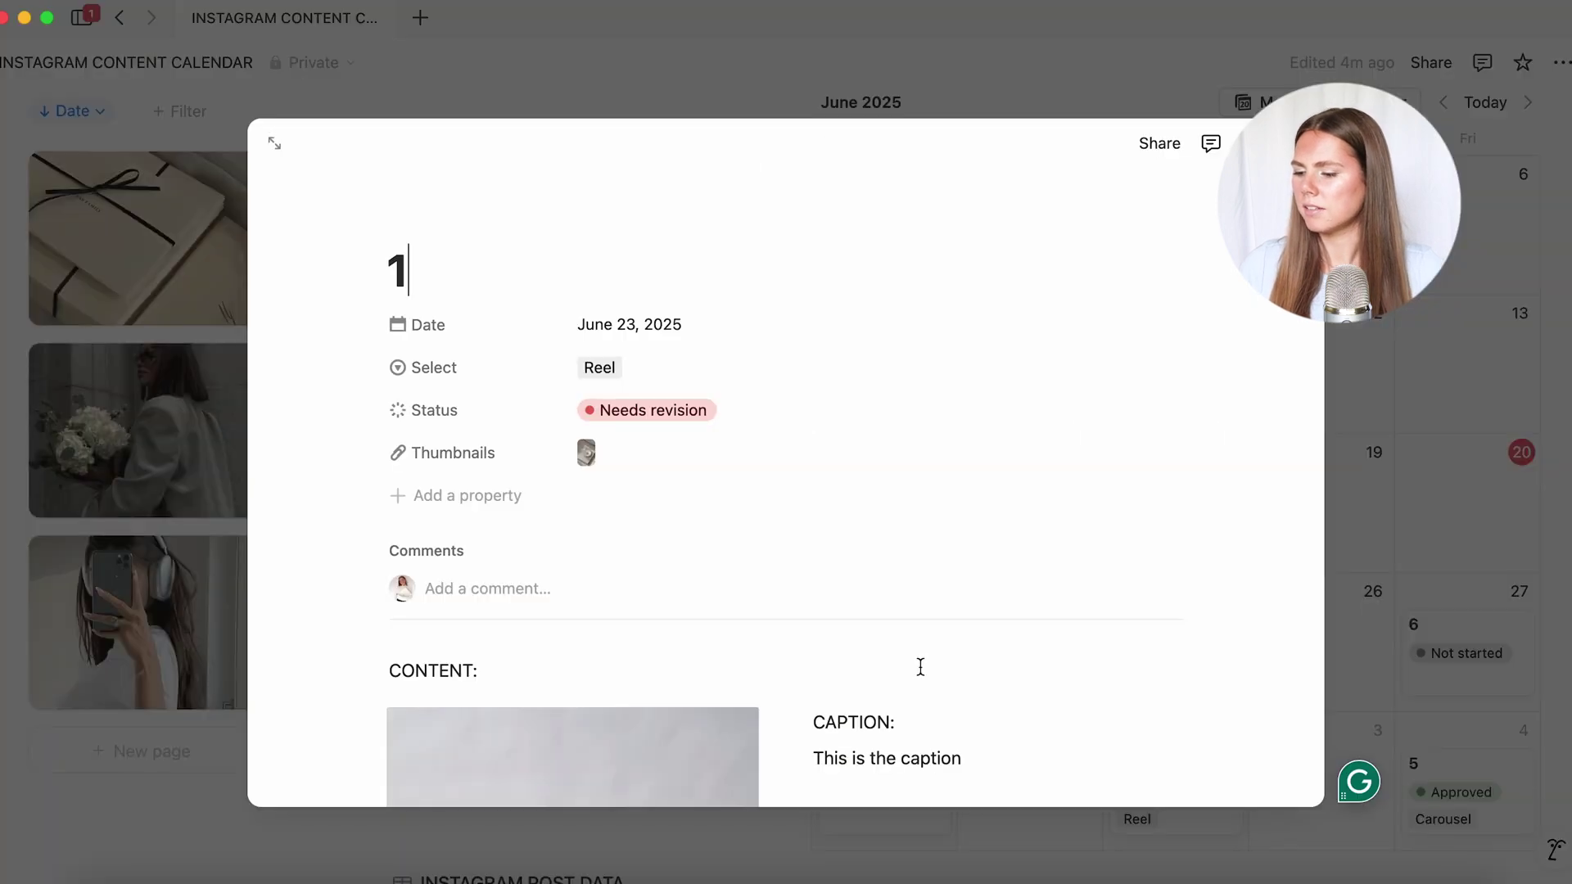
{"action": "left_click", "coordinate": [658, 415]}
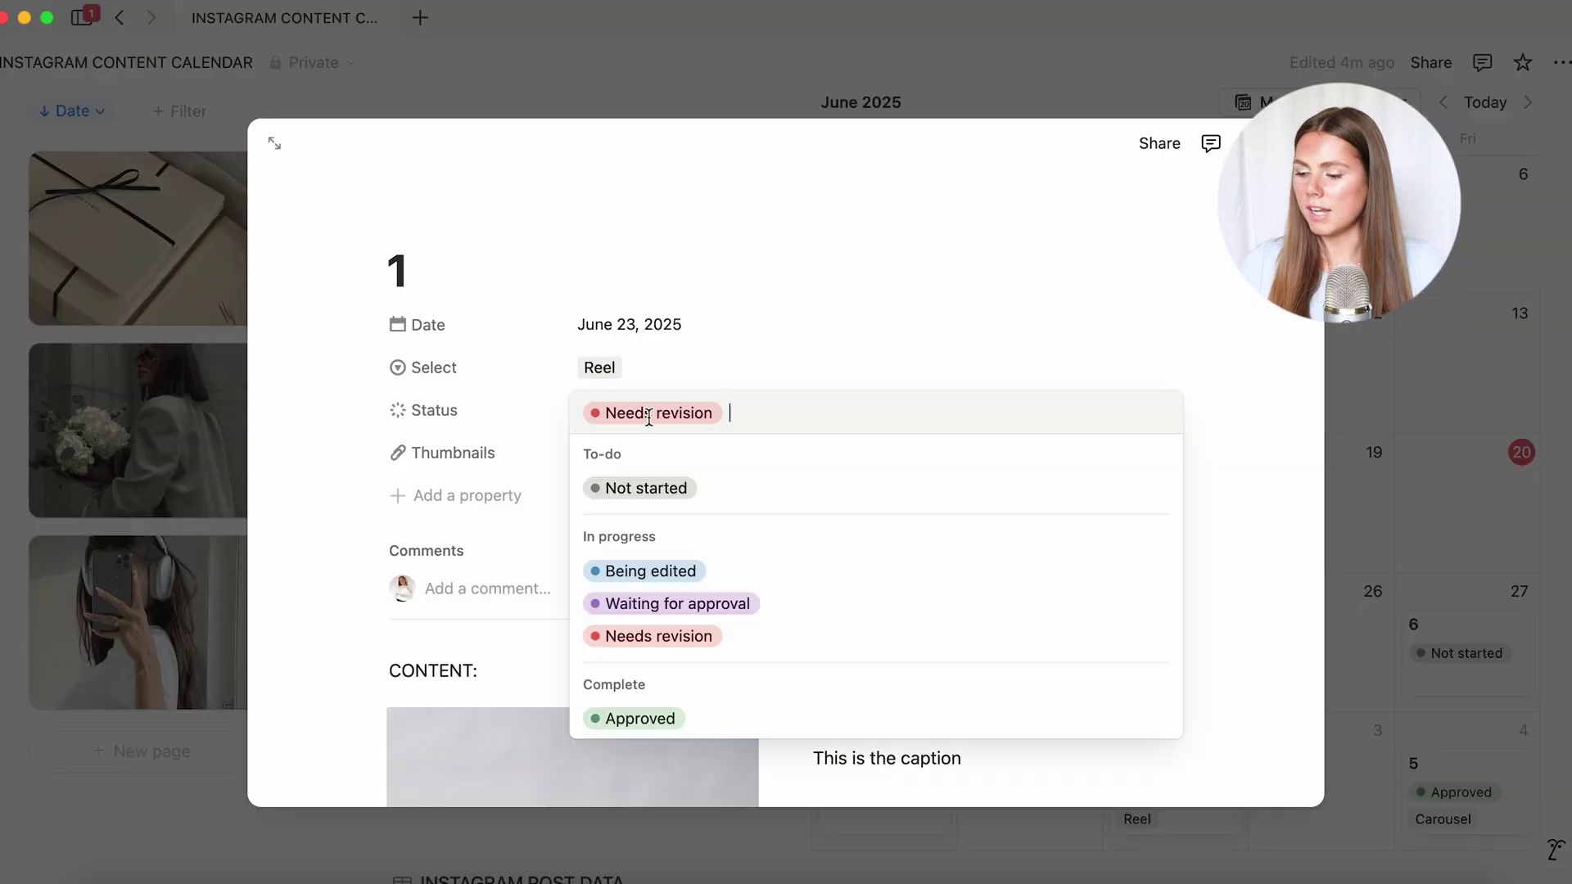
{"action": "left_click", "coordinate": [678, 612]}
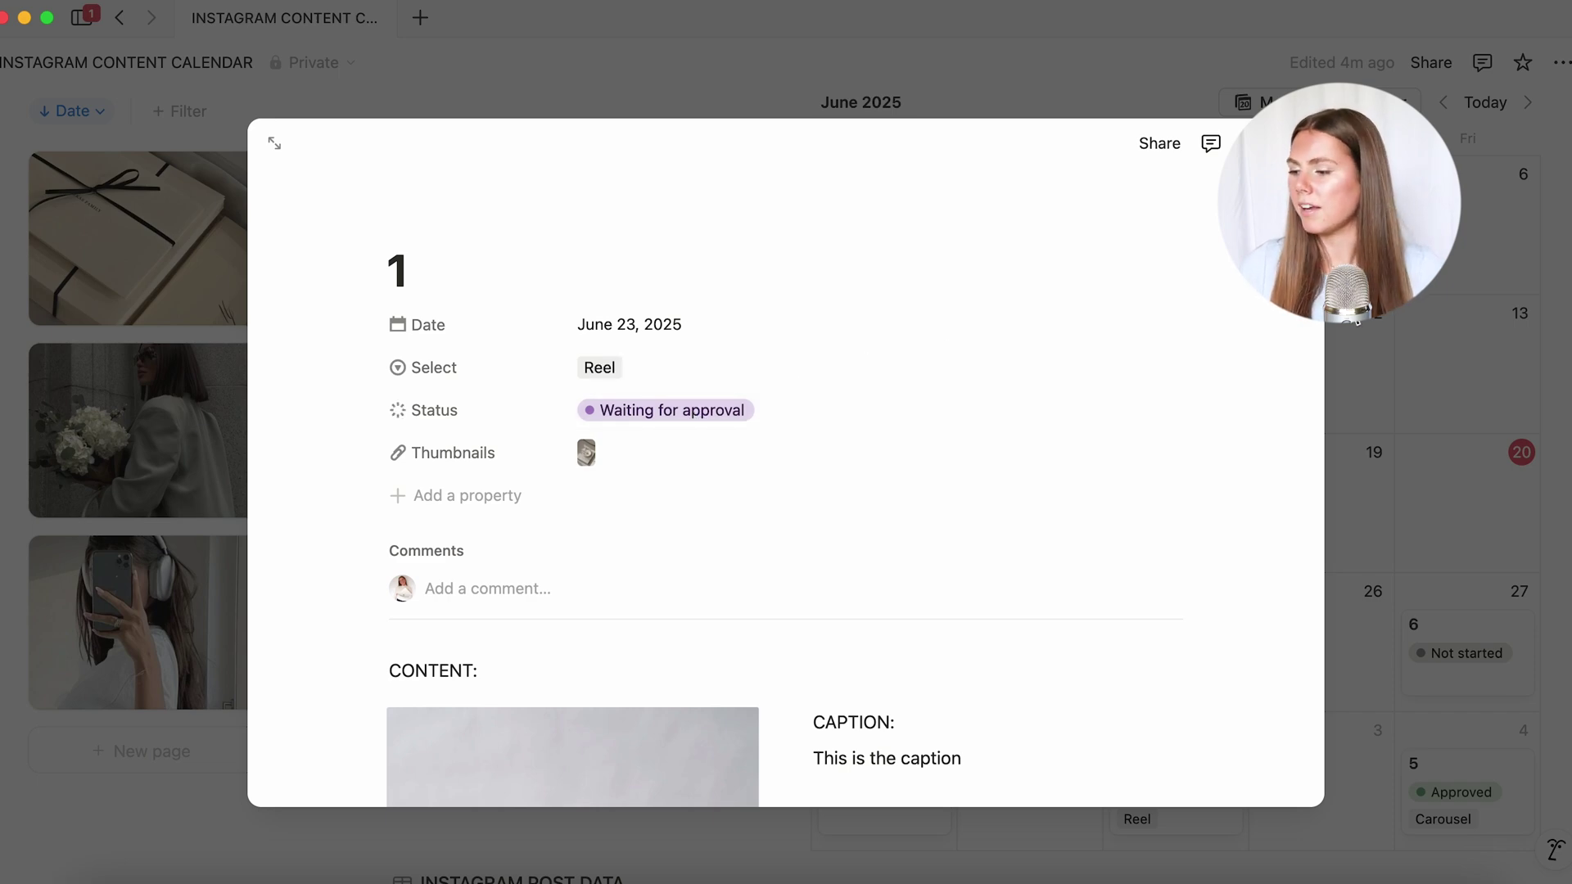
Close entry 1 and start a post database automation triggered when Status is set to Waiting for approval
{"action": "left_click", "coordinate": [1375, 316]}
{"action": "scroll", "coordinate": [1375, 315], "scroll_direction": "up", "scroll_amount": 1}
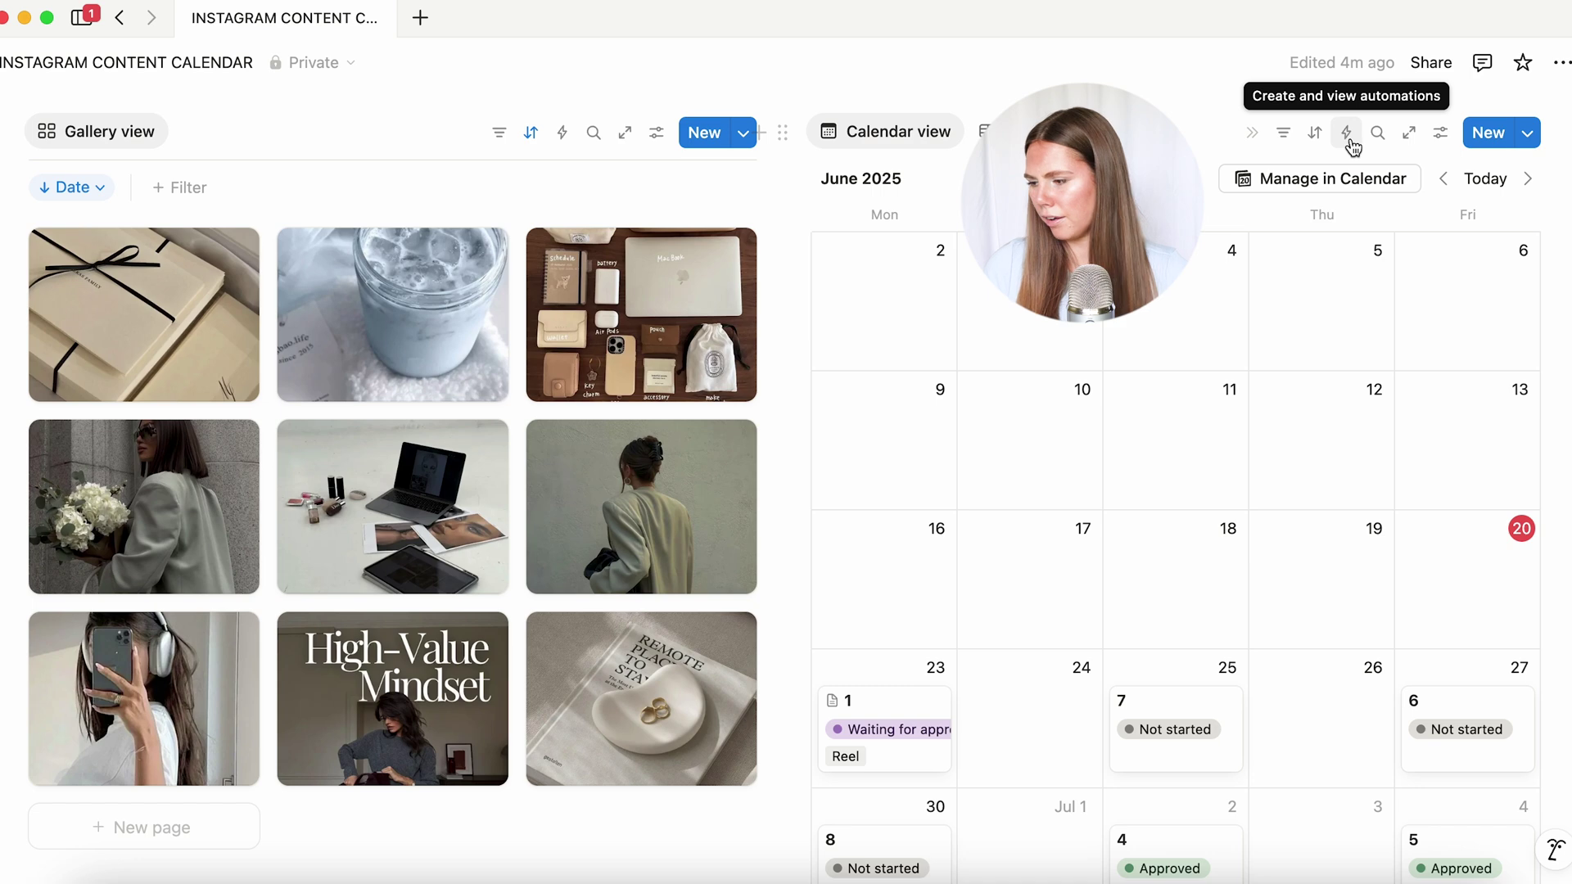
{"action": "left_click", "coordinate": [1348, 133]}
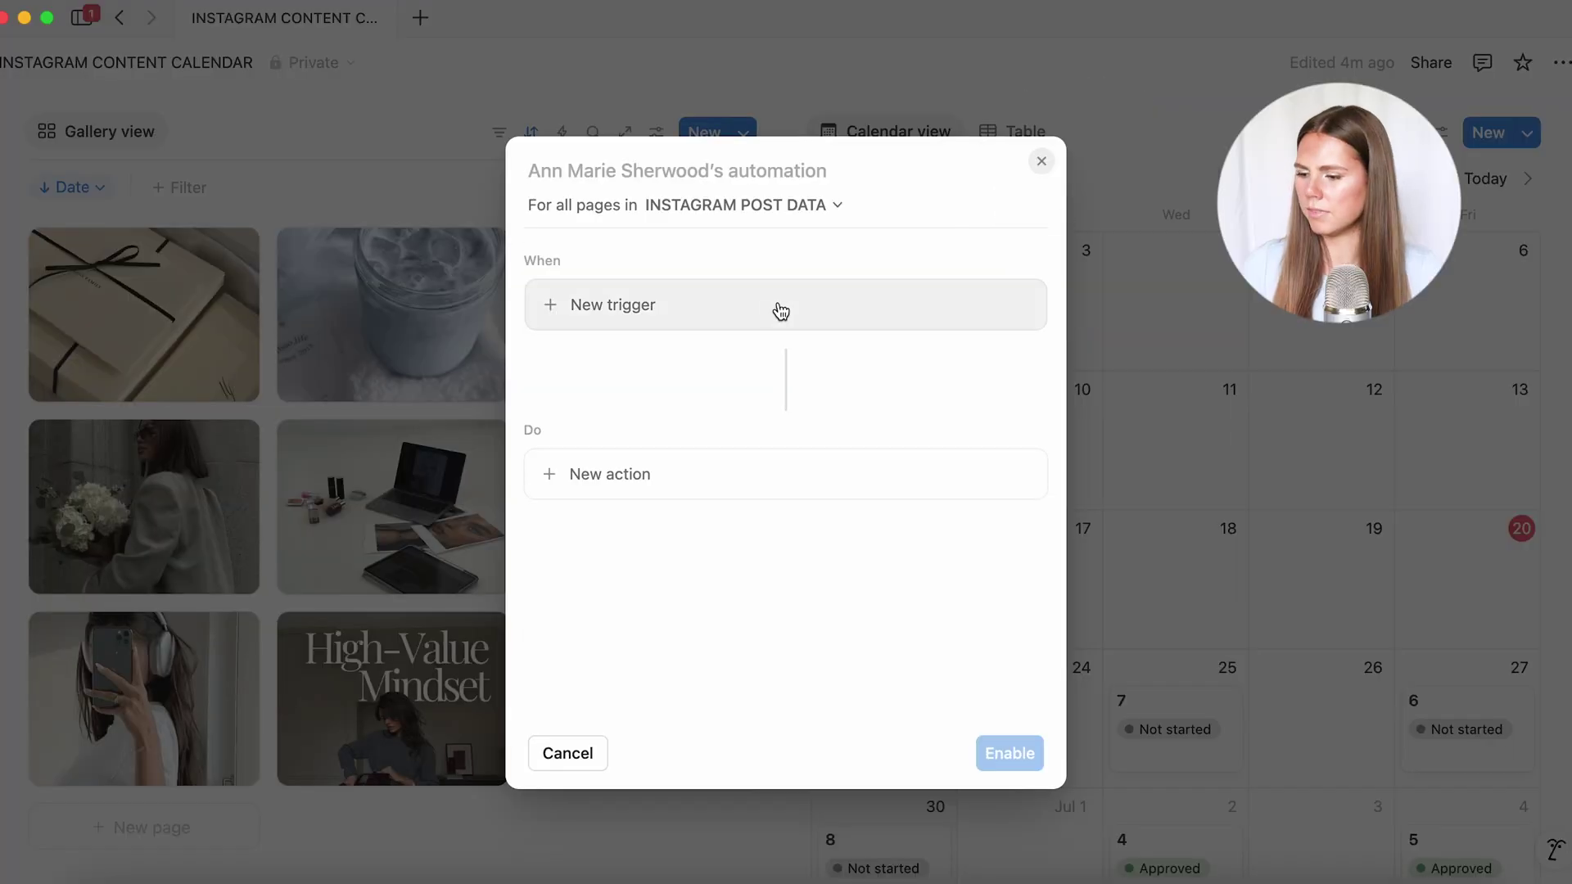
{"action": "left_click", "coordinate": [771, 316]}
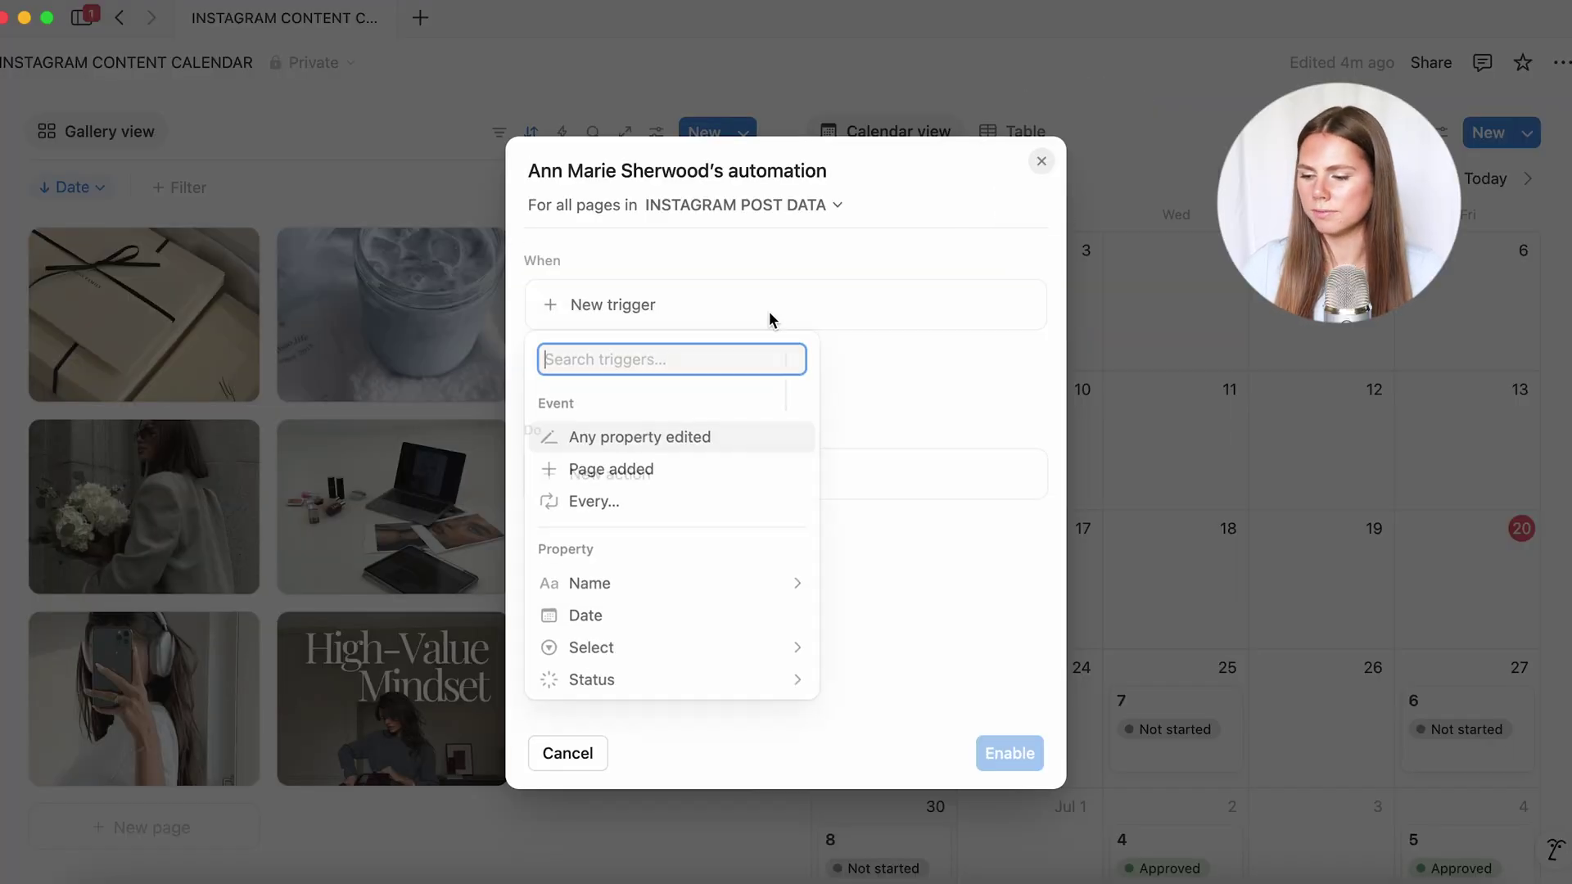
{"action": "left_click", "coordinate": [640, 684]}
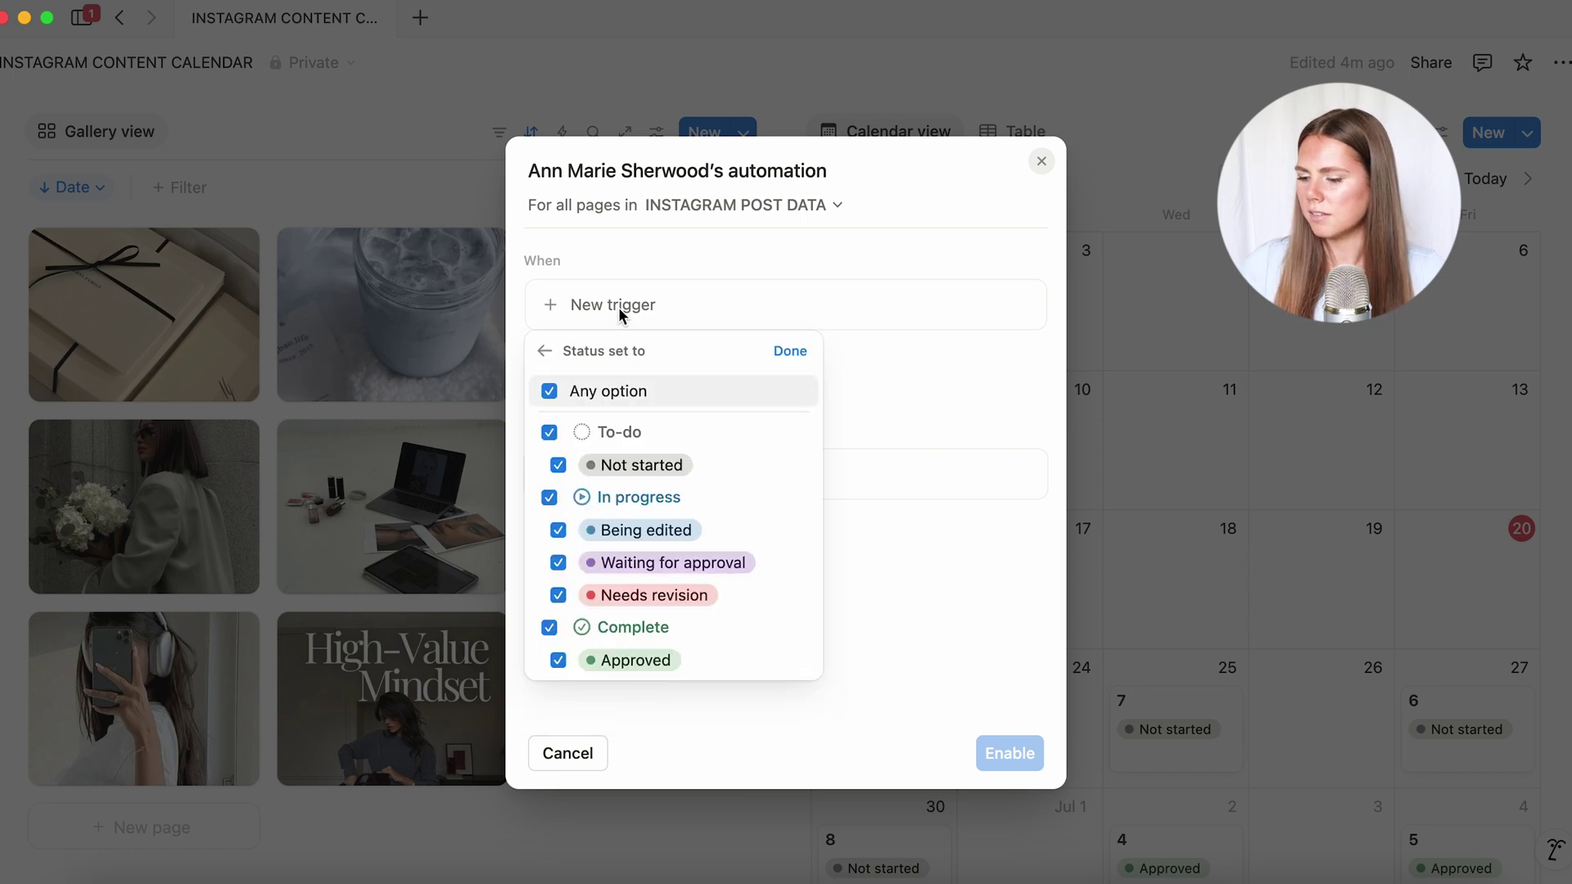
{"action": "left_click", "coordinate": [549, 393]}
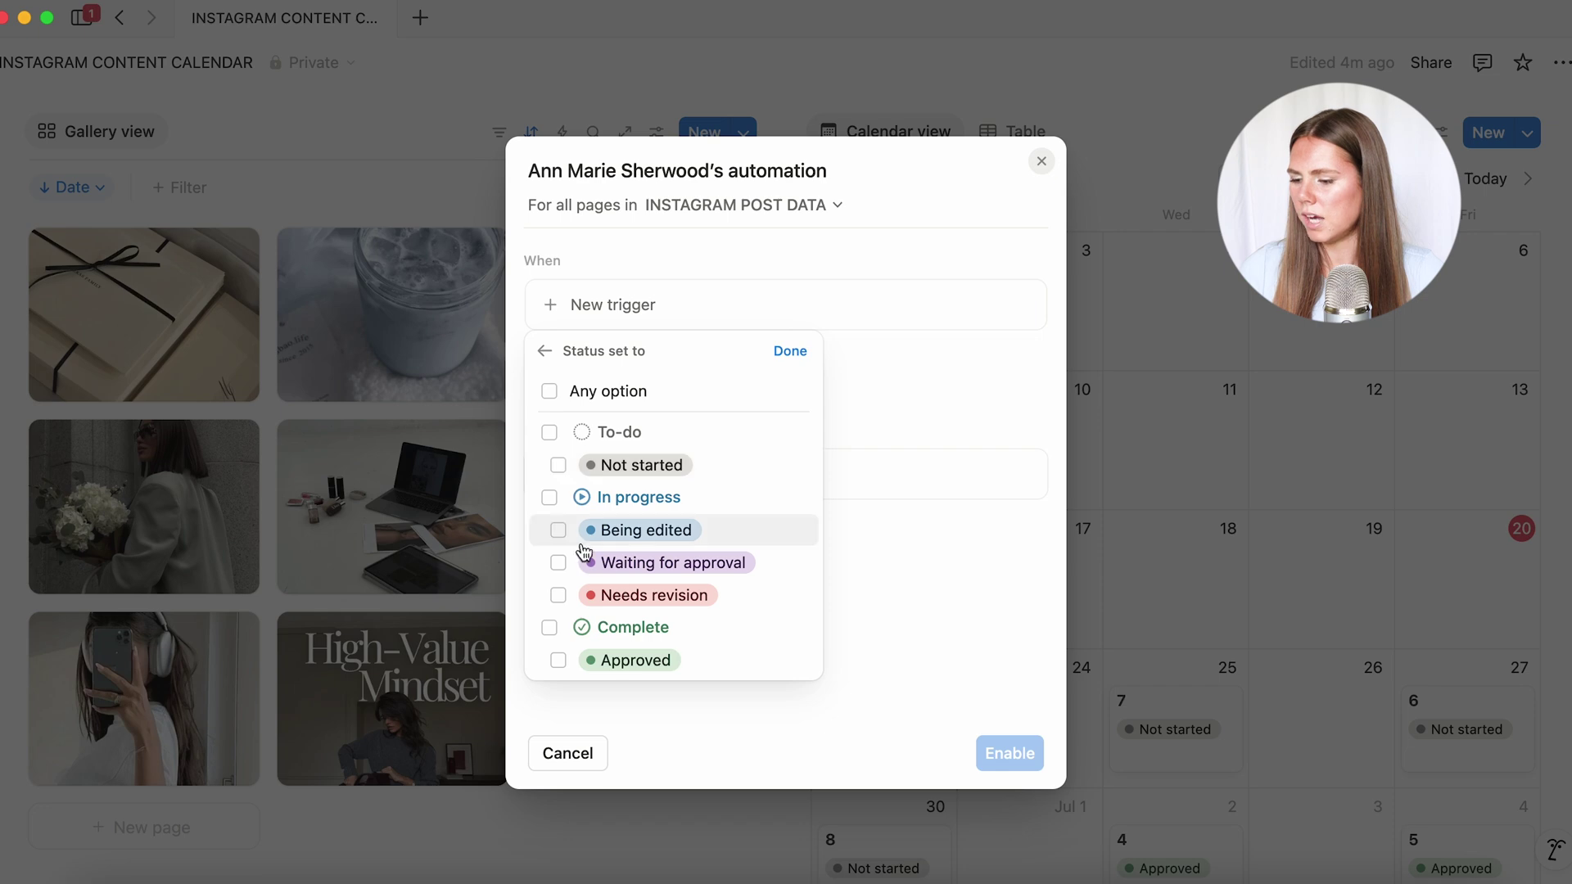
{"action": "left_click", "coordinate": [558, 565]}
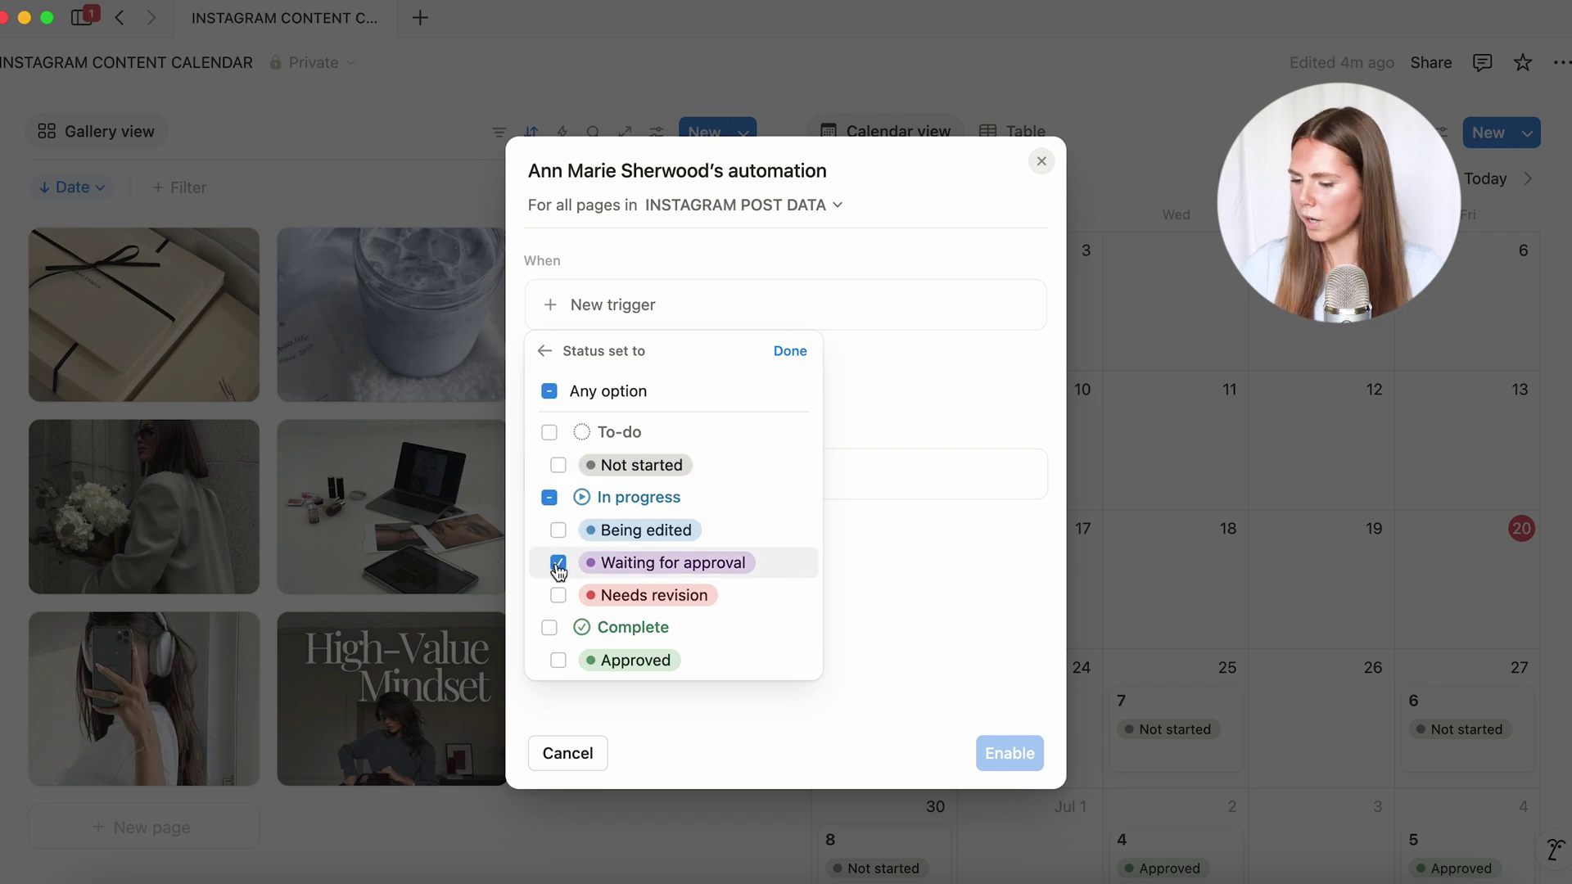
{"action": "left_click", "coordinate": [885, 567]}
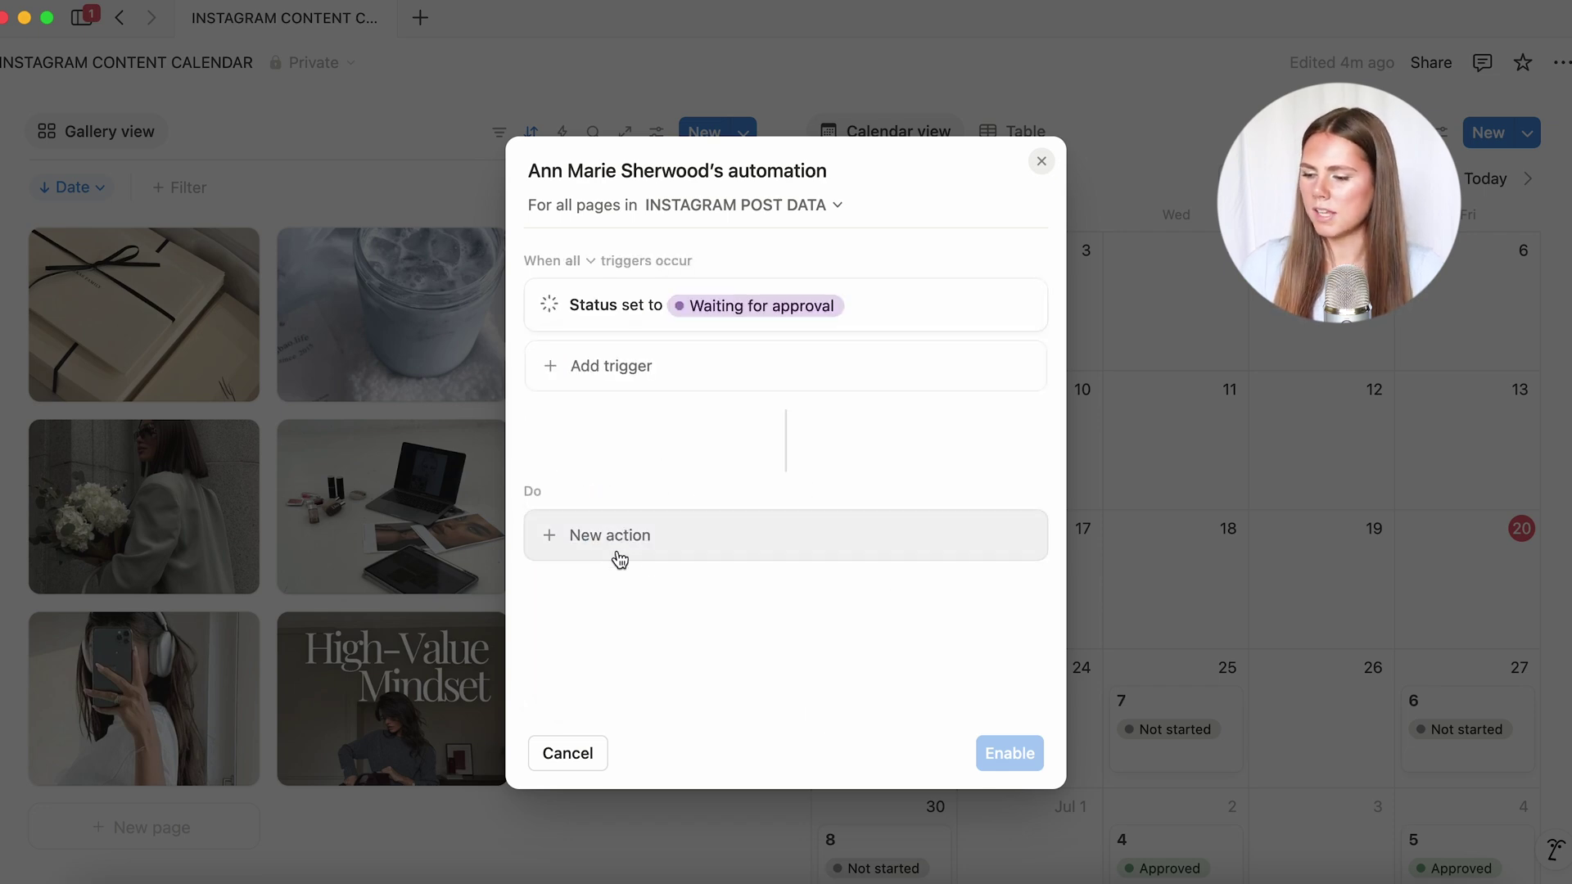
Add a Send mail action to the automation, look over its email fields, try to enable it, and discard the draft
{"action": "left_click", "coordinate": [688, 547]}
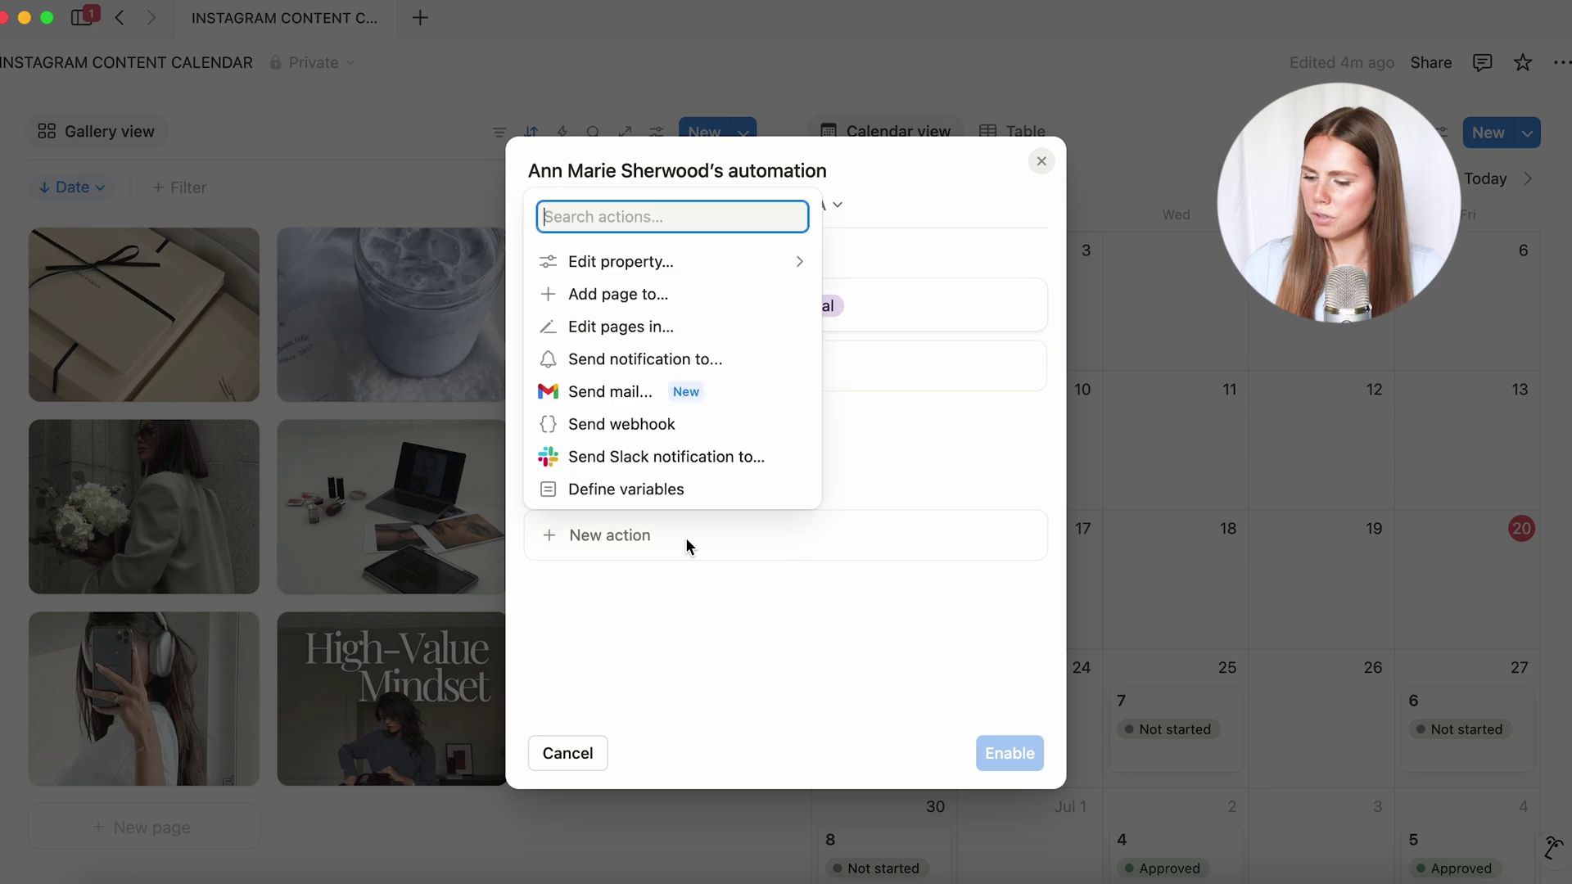
{"action": "left_click", "coordinate": [653, 399]}
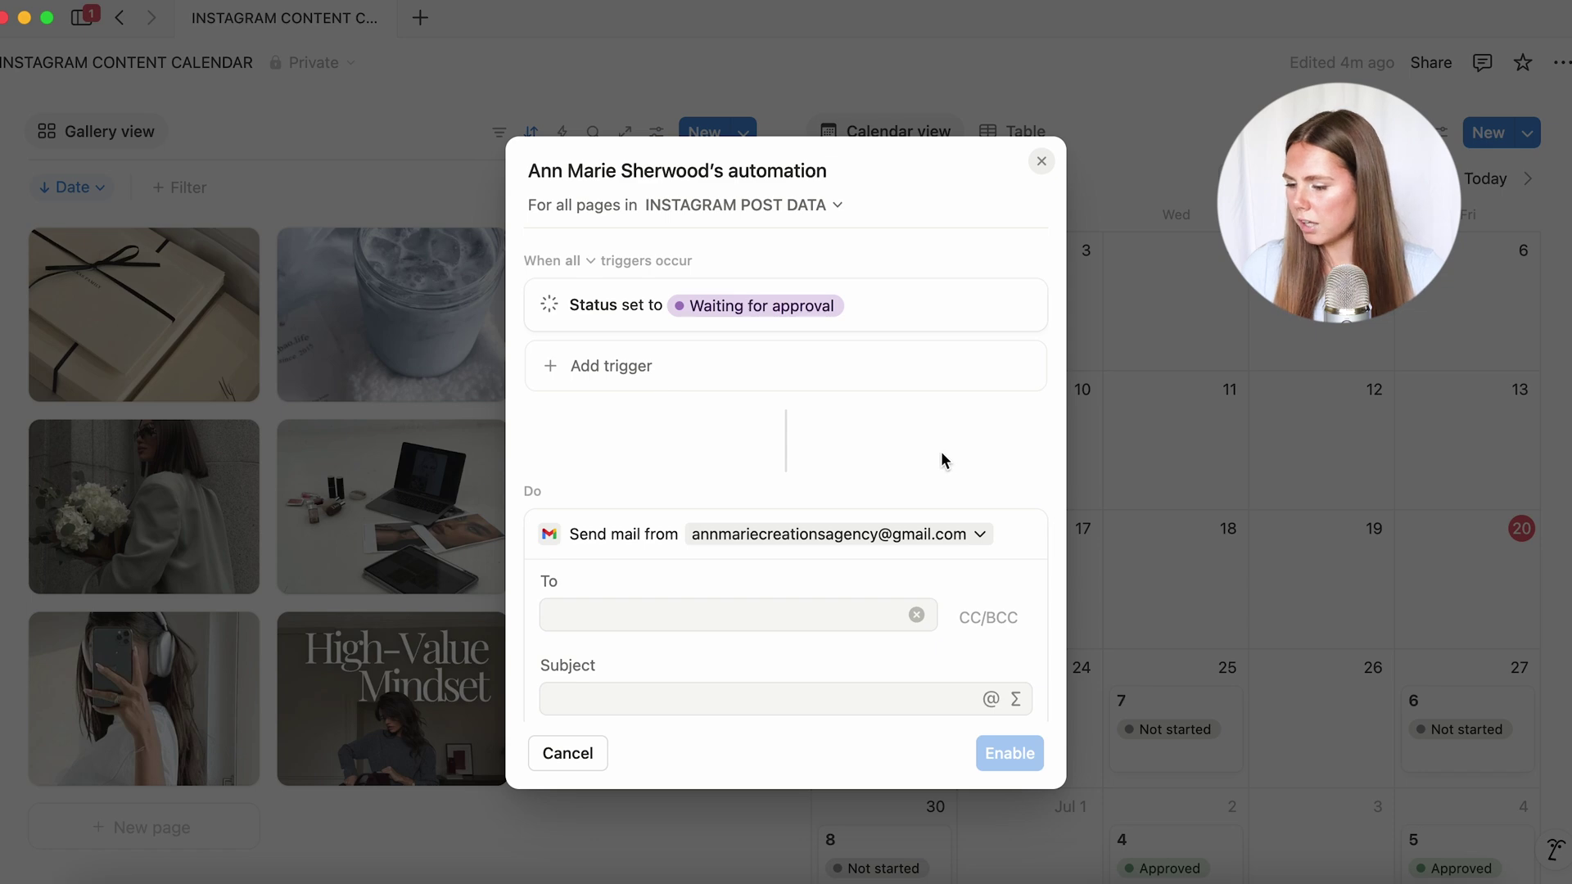
{"action": "scroll", "coordinate": [941, 450], "scroll_direction": "down", "scroll_amount": 3}
{"action": "scroll", "coordinate": [921, 516], "scroll_direction": "down", "scroll_amount": 1}
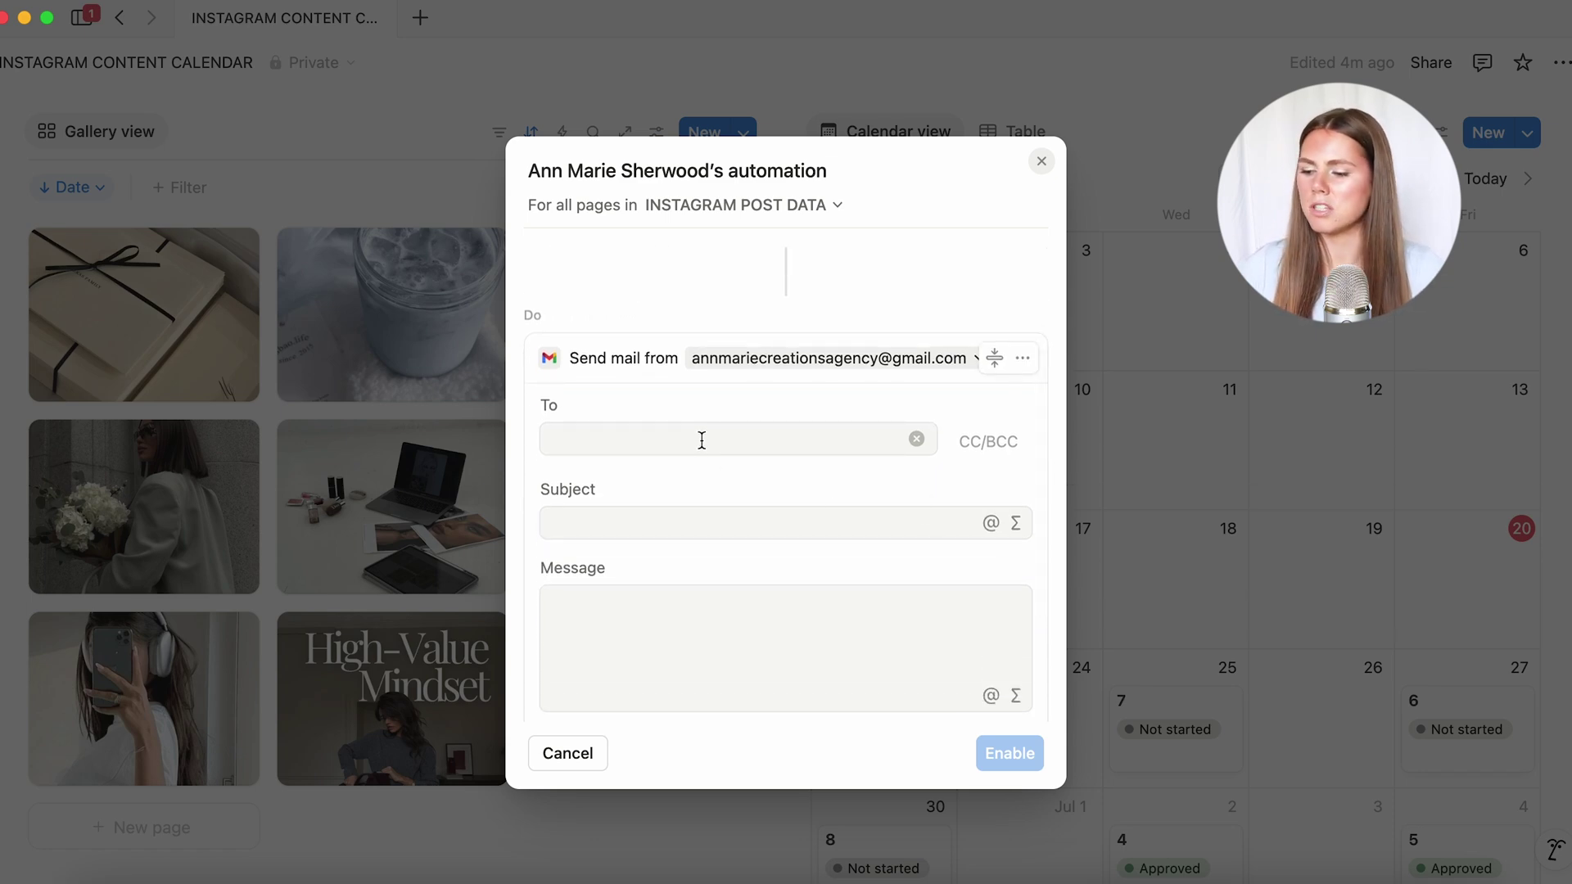
{"action": "scroll", "coordinate": [701, 442], "scroll_direction": "down", "scroll_amount": 2}
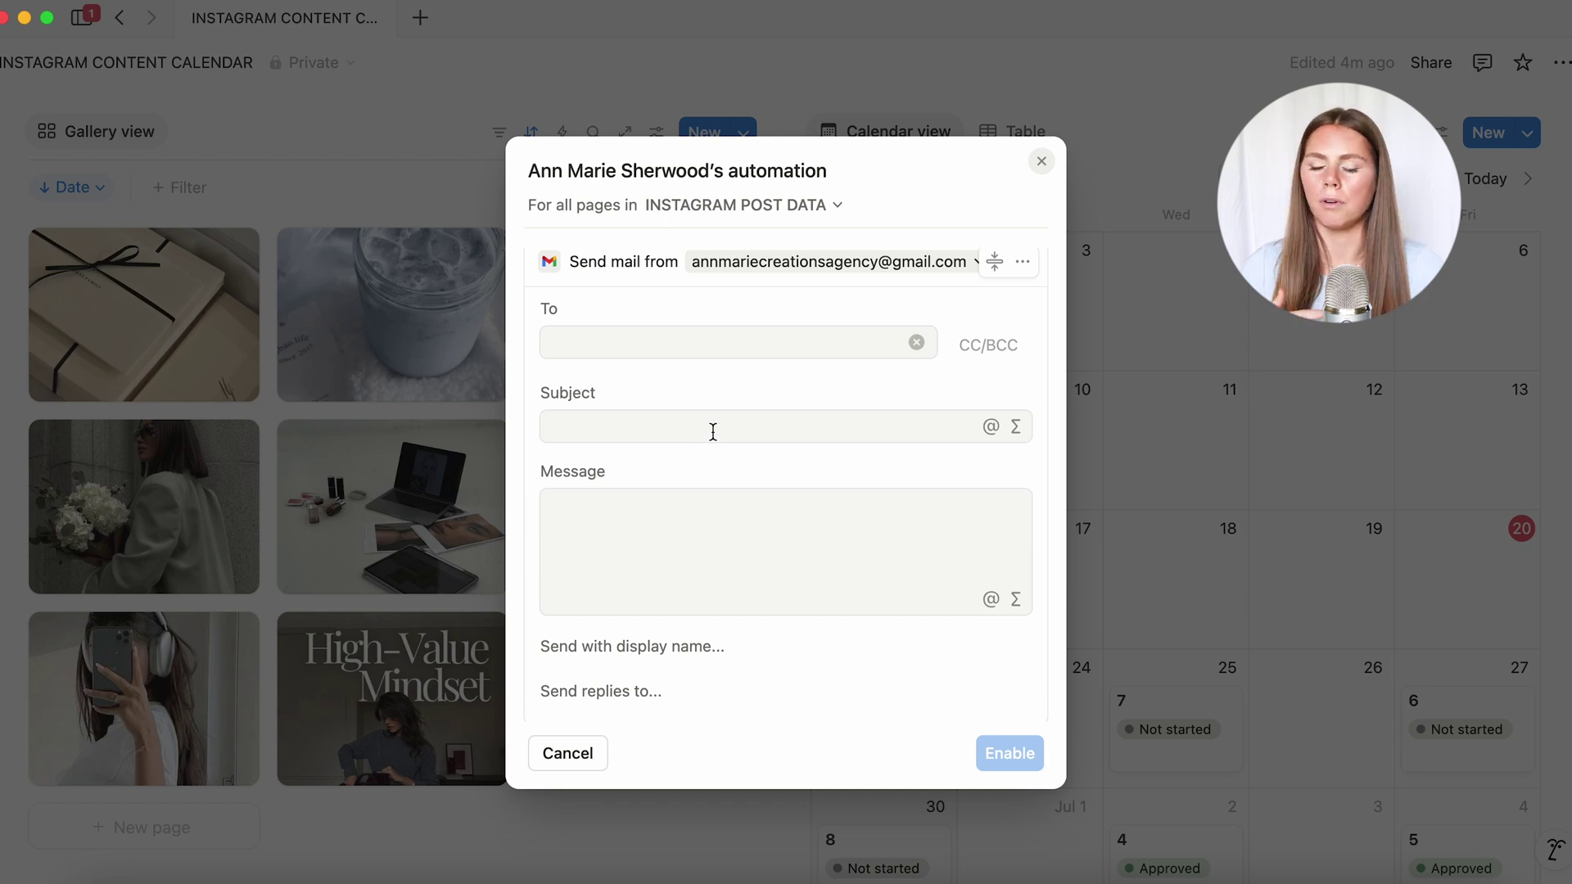
{"action": "scroll", "coordinate": [714, 431], "scroll_direction": "down", "scroll_amount": 2}
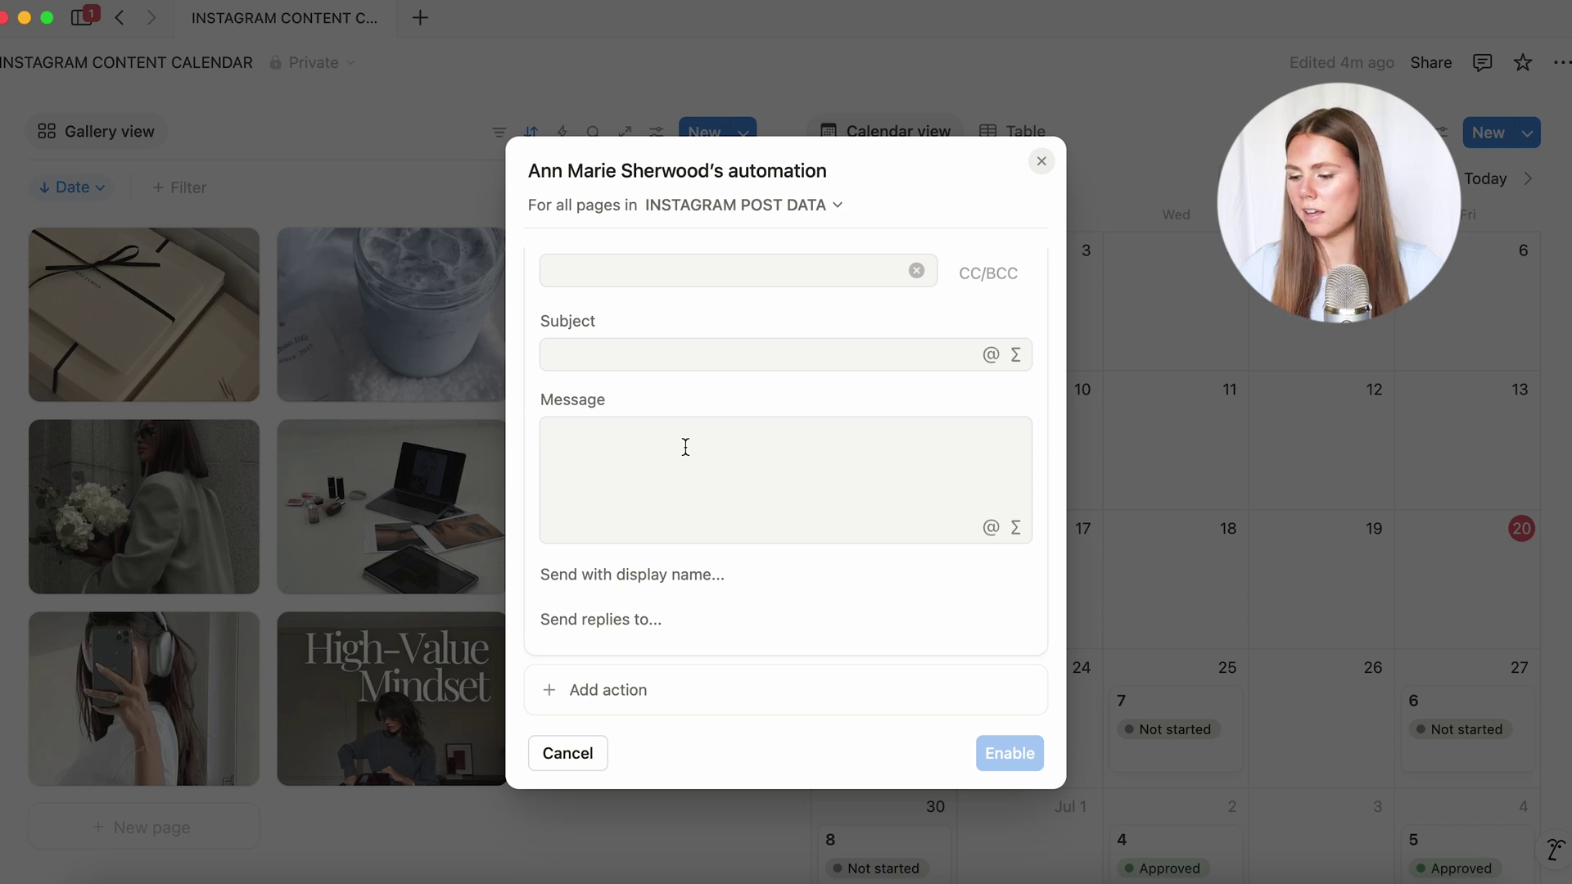
{"action": "scroll", "coordinate": [686, 447], "scroll_direction": "down", "scroll_amount": 1}
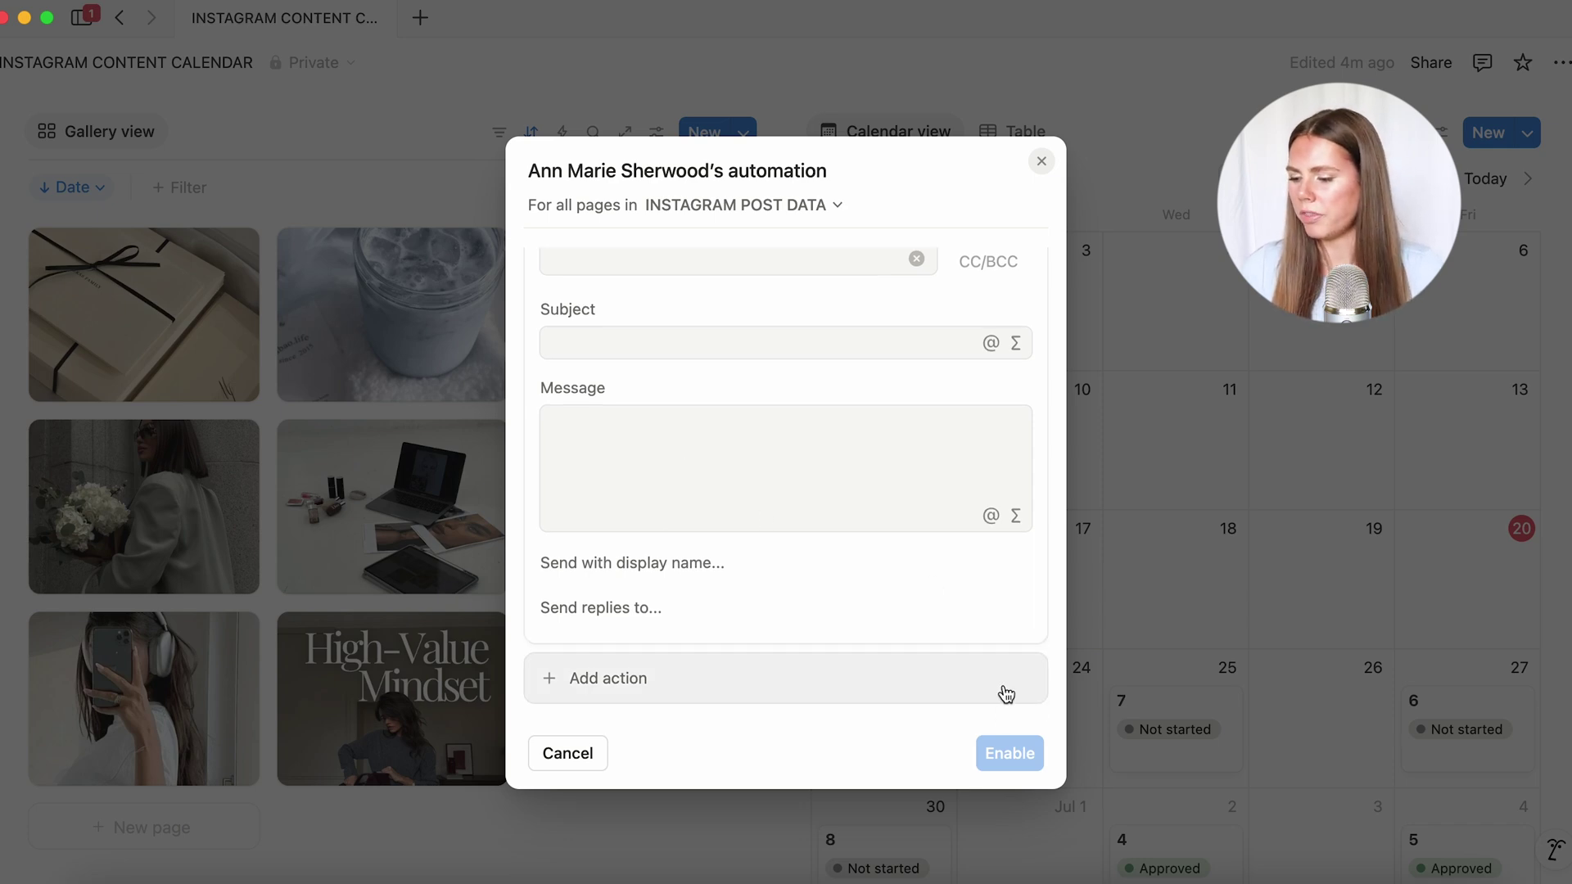
{"action": "left_click", "coordinate": [1010, 760]}
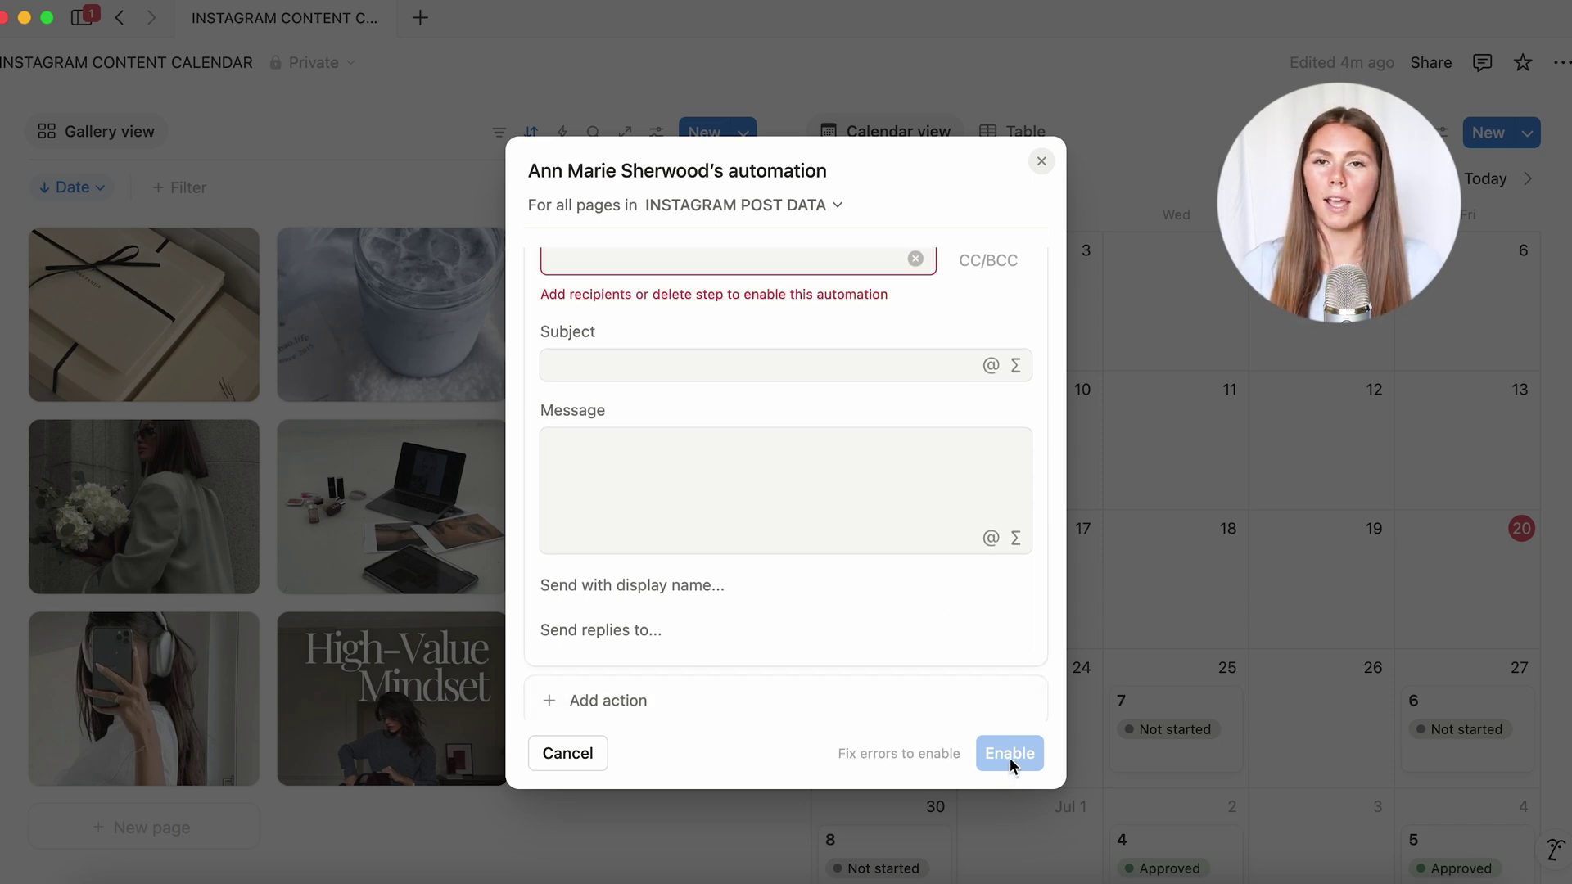
{"action": "left_click", "coordinate": [1042, 161]}
{"action": "left_click", "coordinate": [859, 494]}
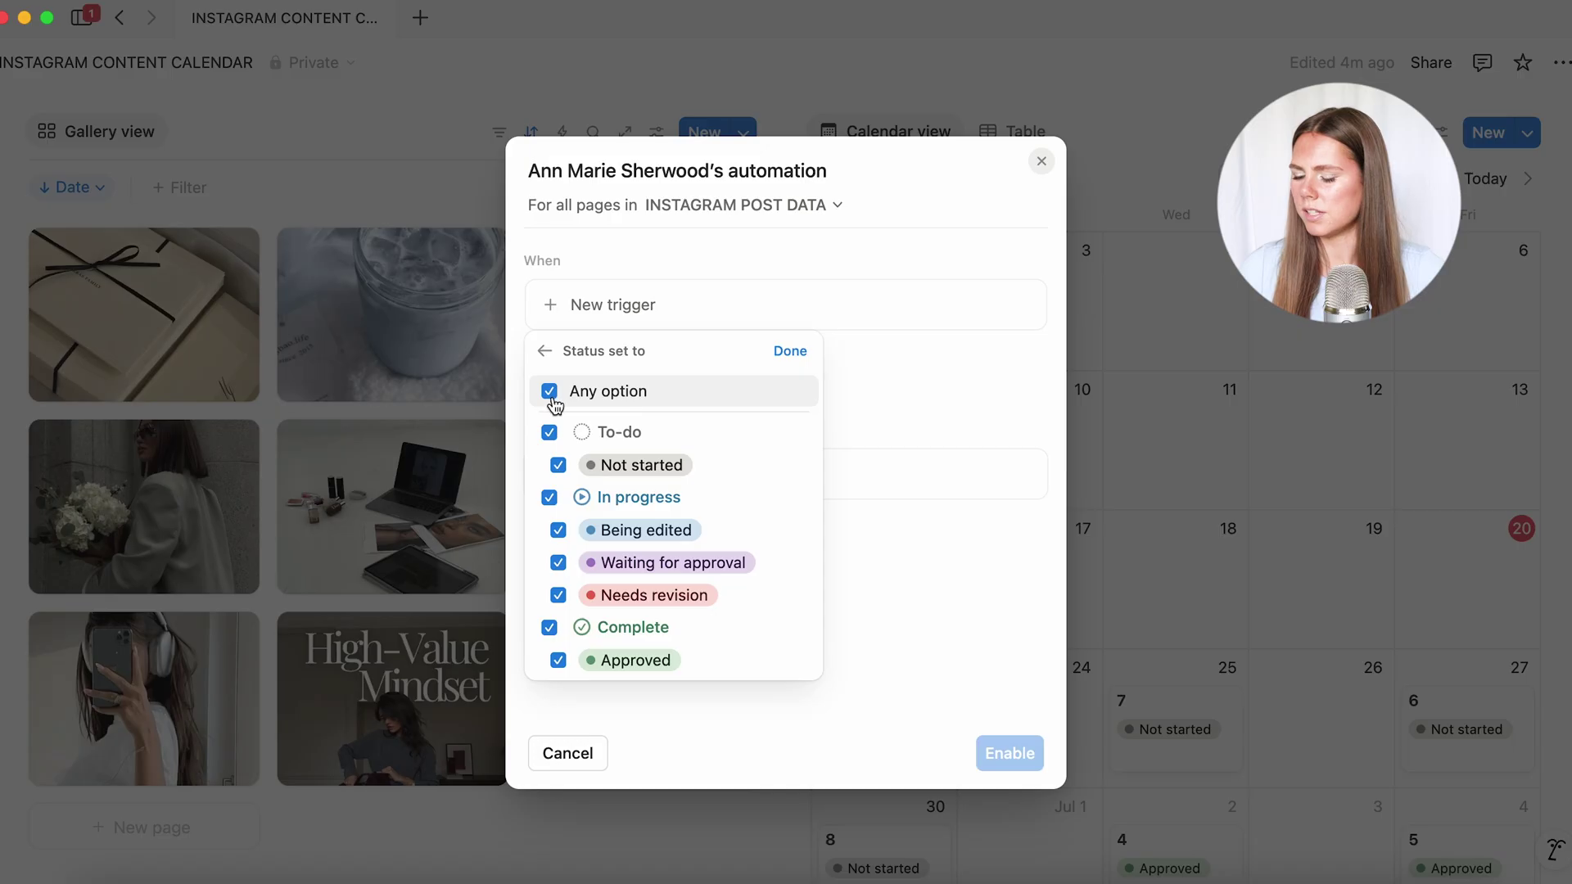
Draft another automation with a Send mail action, triggered when Status is set to Needs revision
{"action": "left_click", "coordinate": [549, 391]}
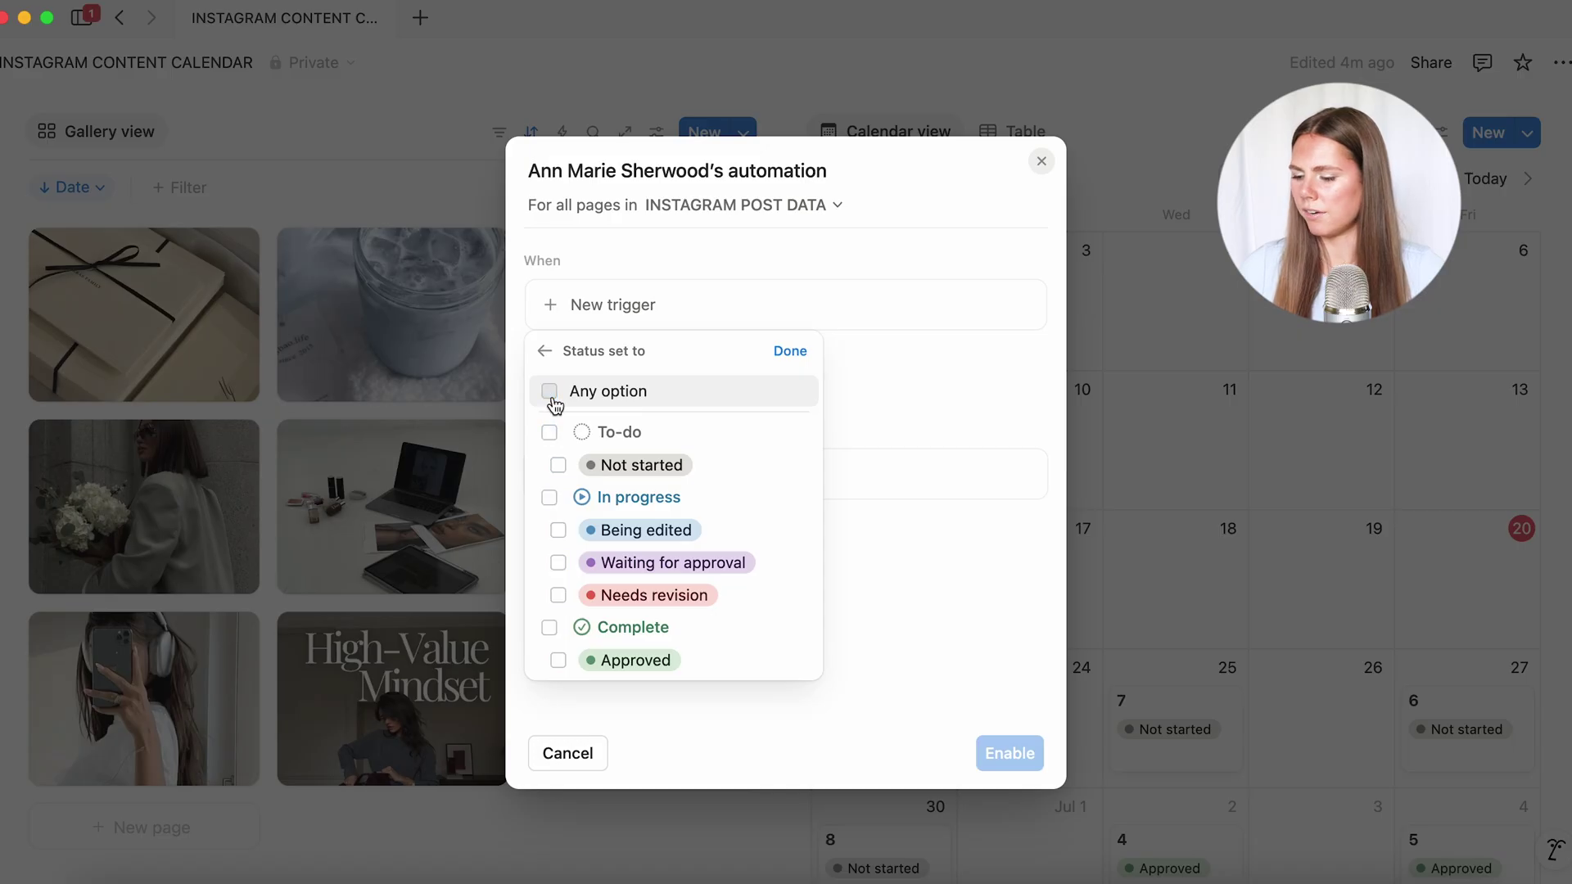
{"action": "left_click", "coordinate": [559, 600]}
{"action": "left_click", "coordinate": [790, 351]}
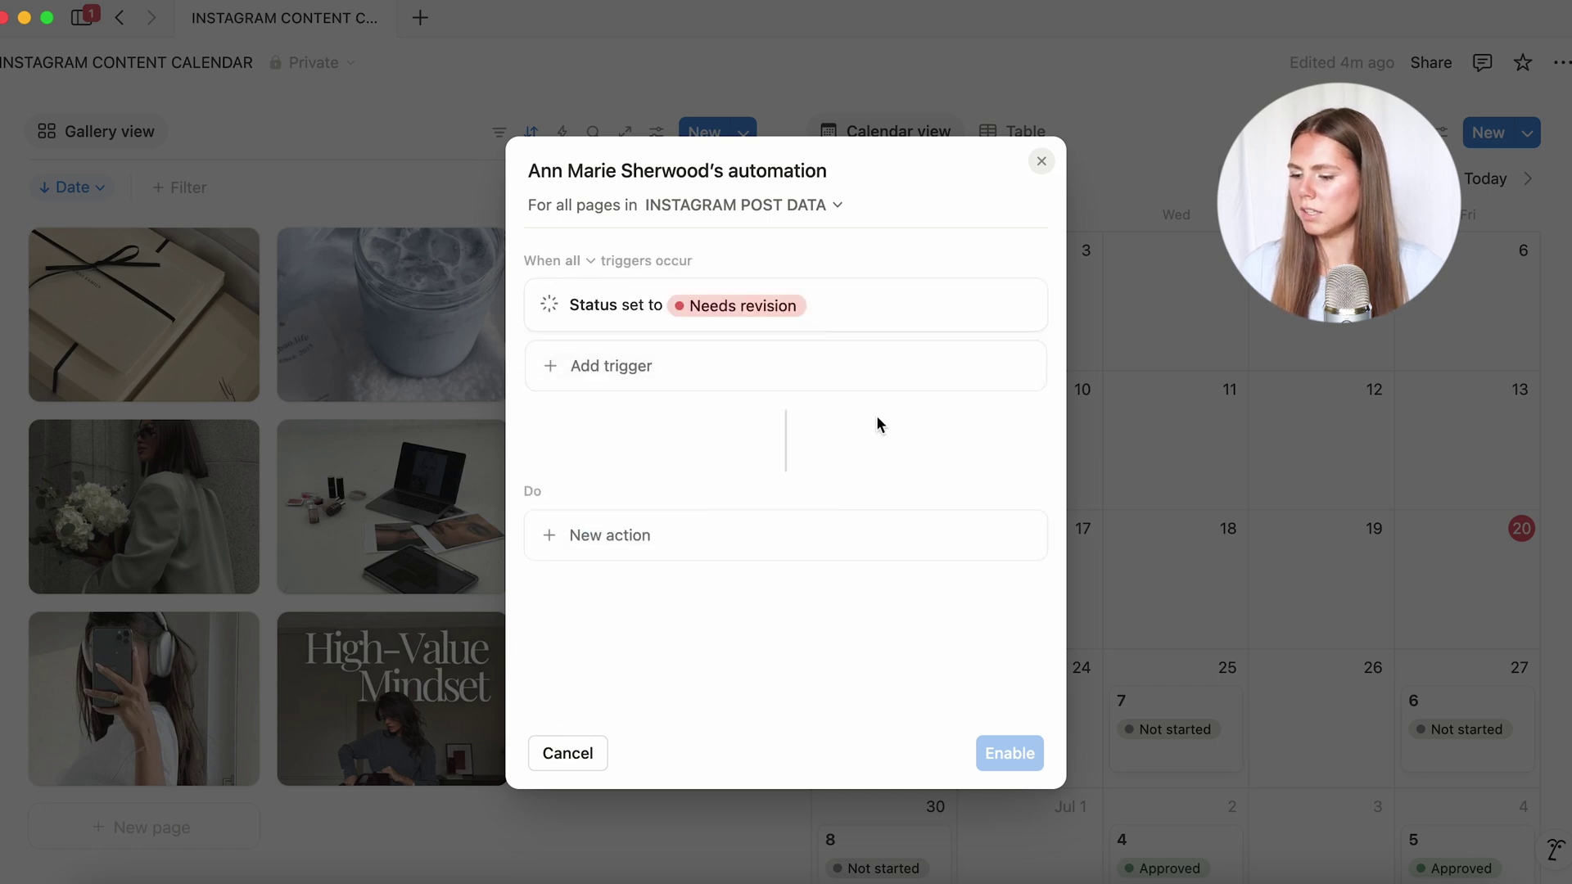
{"action": "left_click", "coordinate": [643, 545]}
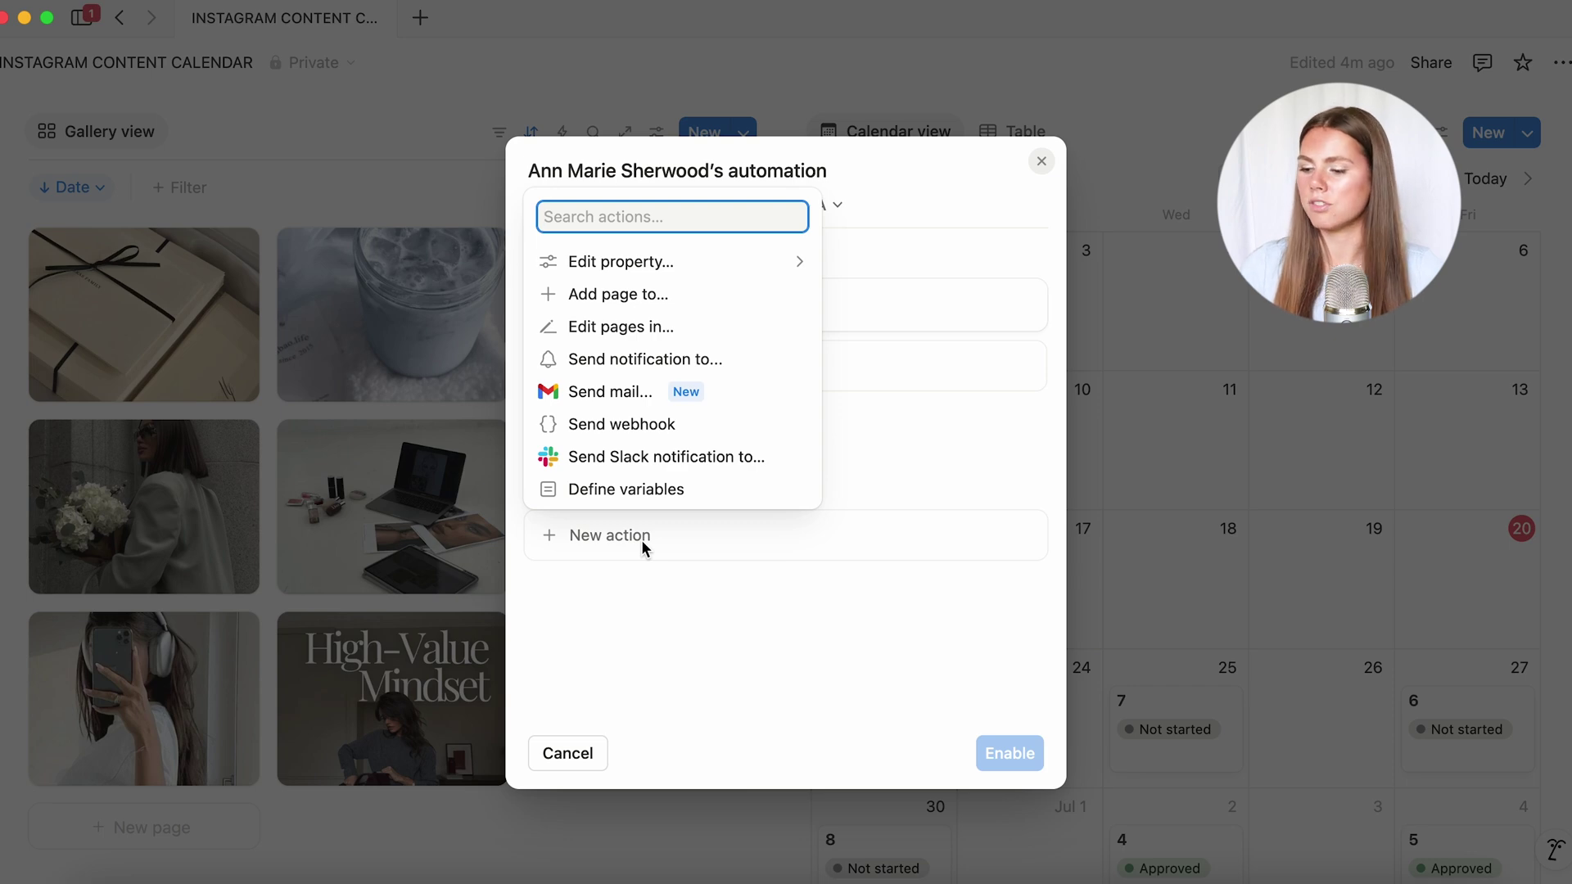
{"action": "left_click", "coordinate": [626, 391]}
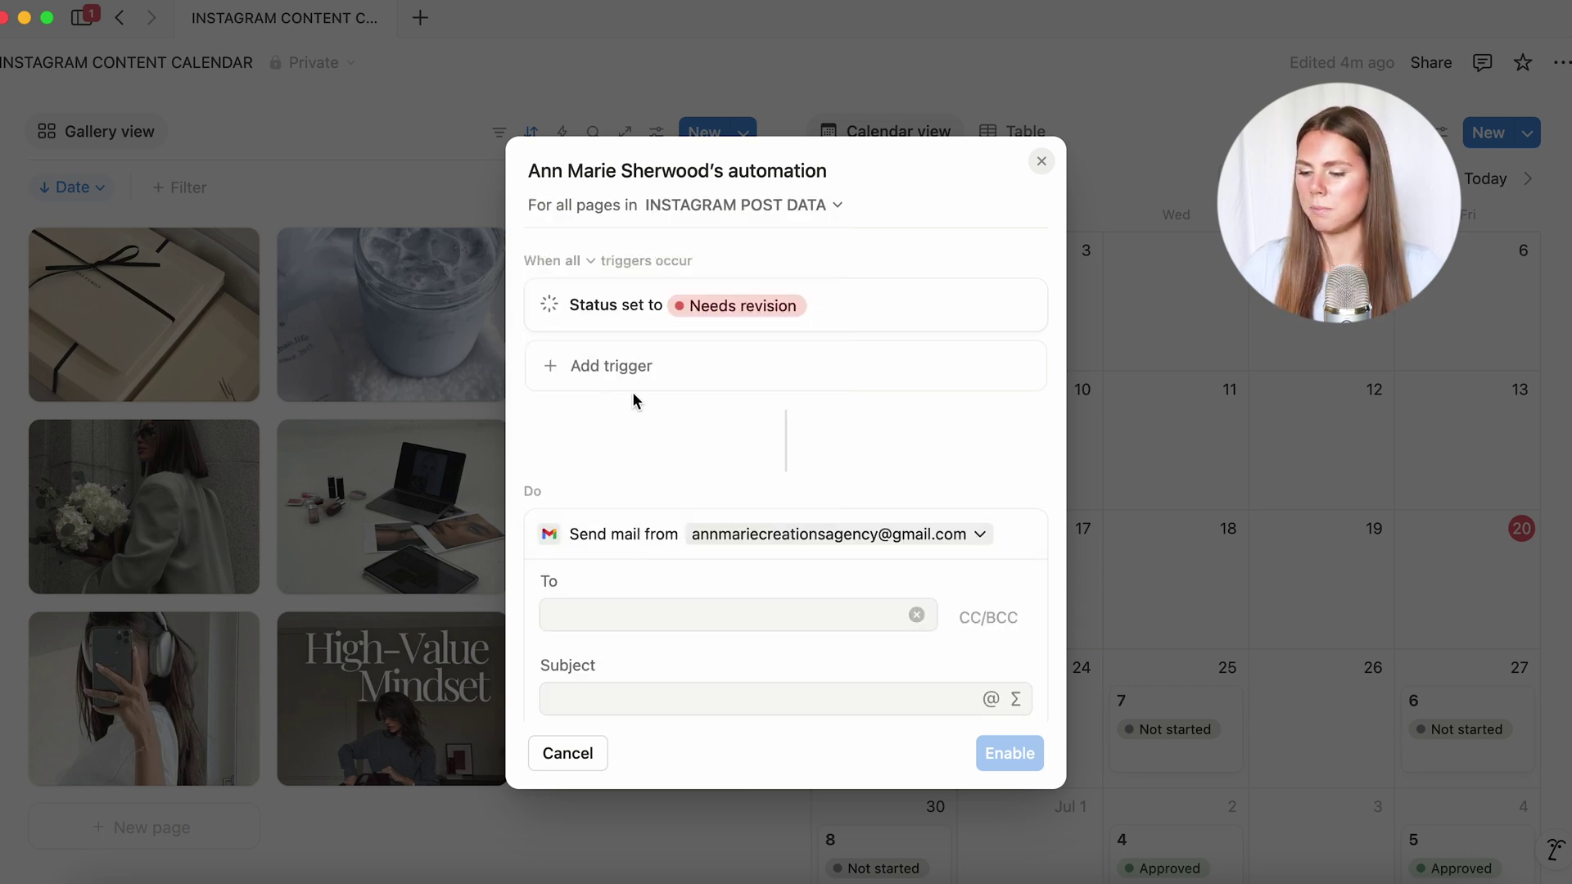
{"action": "scroll", "coordinate": [638, 405], "scroll_direction": "down", "scroll_amount": 2}
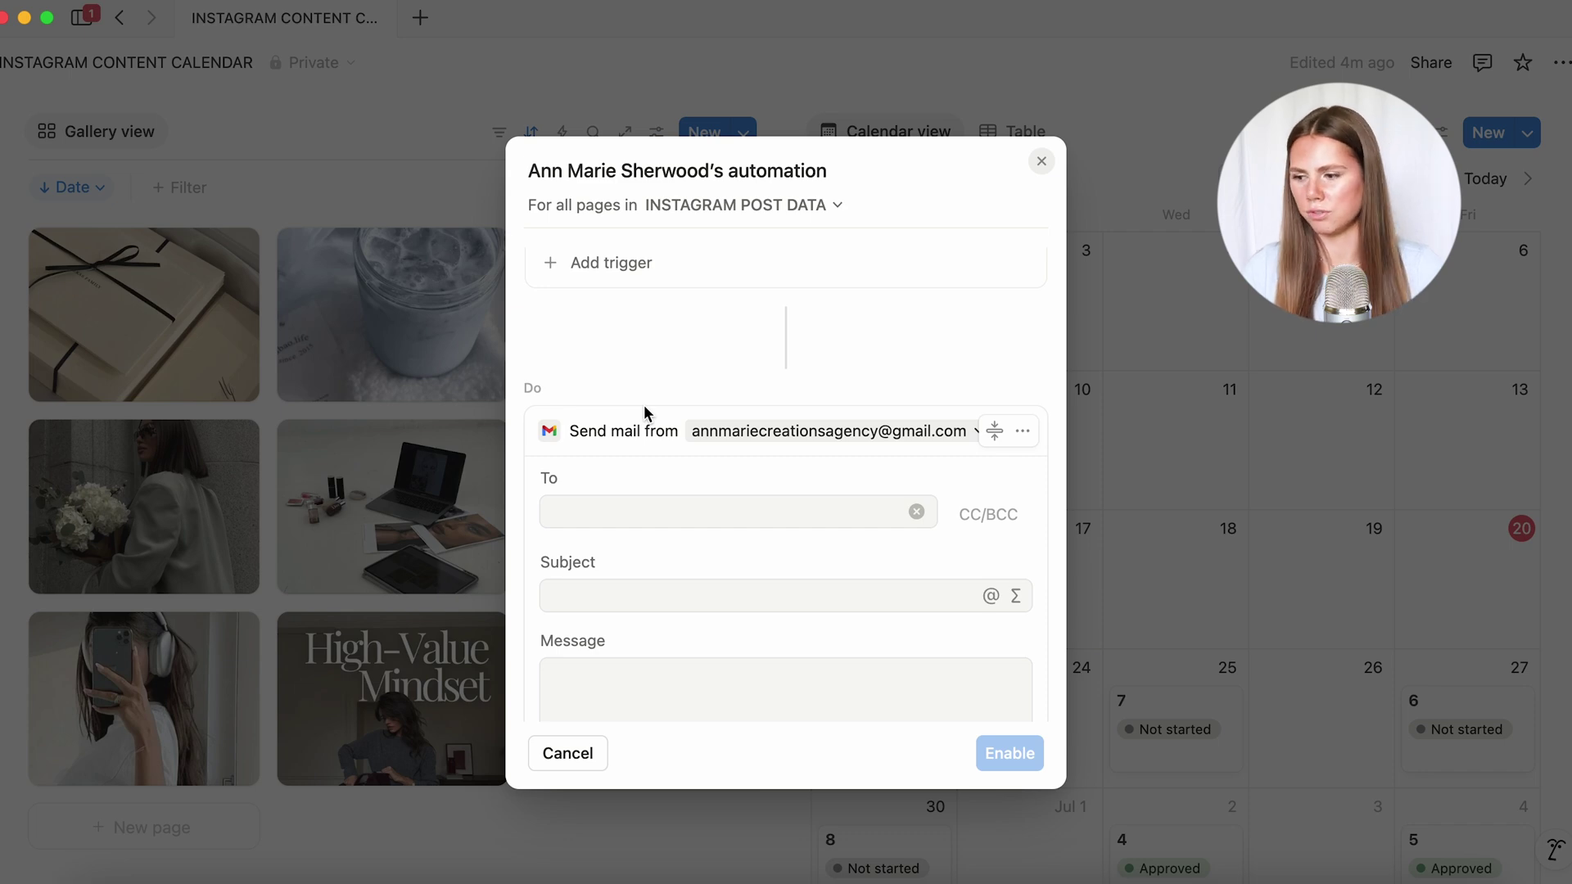
{"action": "scroll", "coordinate": [647, 361], "scroll_direction": "up", "scroll_amount": 2}
Change the draft automation's trigger status to Approved only, and discard the automation
{"action": "left_click", "coordinate": [791, 318]}
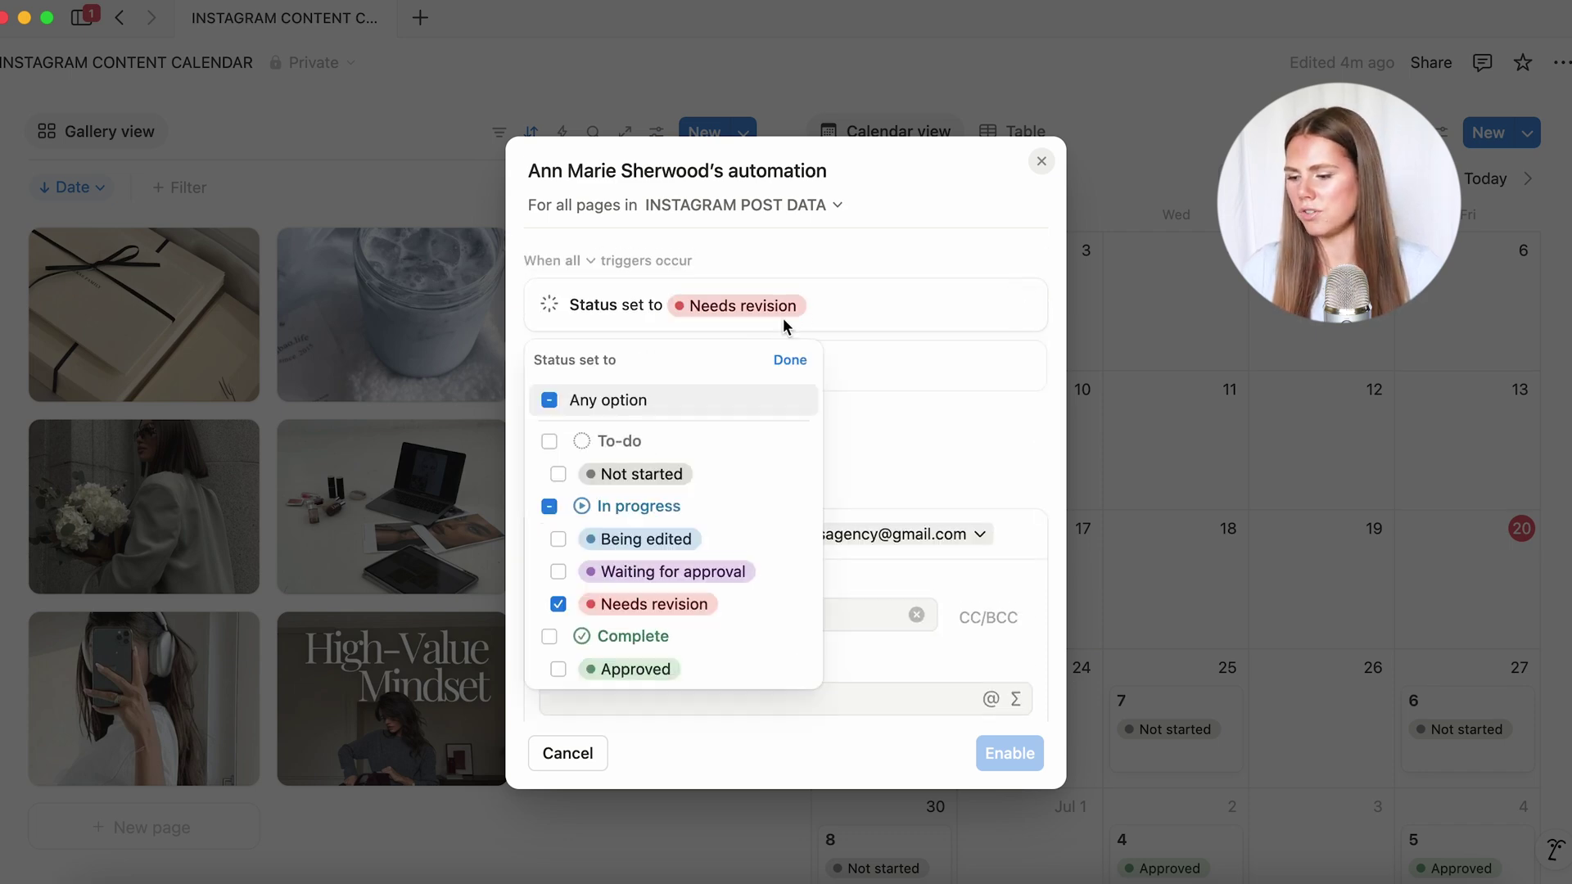
{"action": "left_click", "coordinate": [558, 669]}
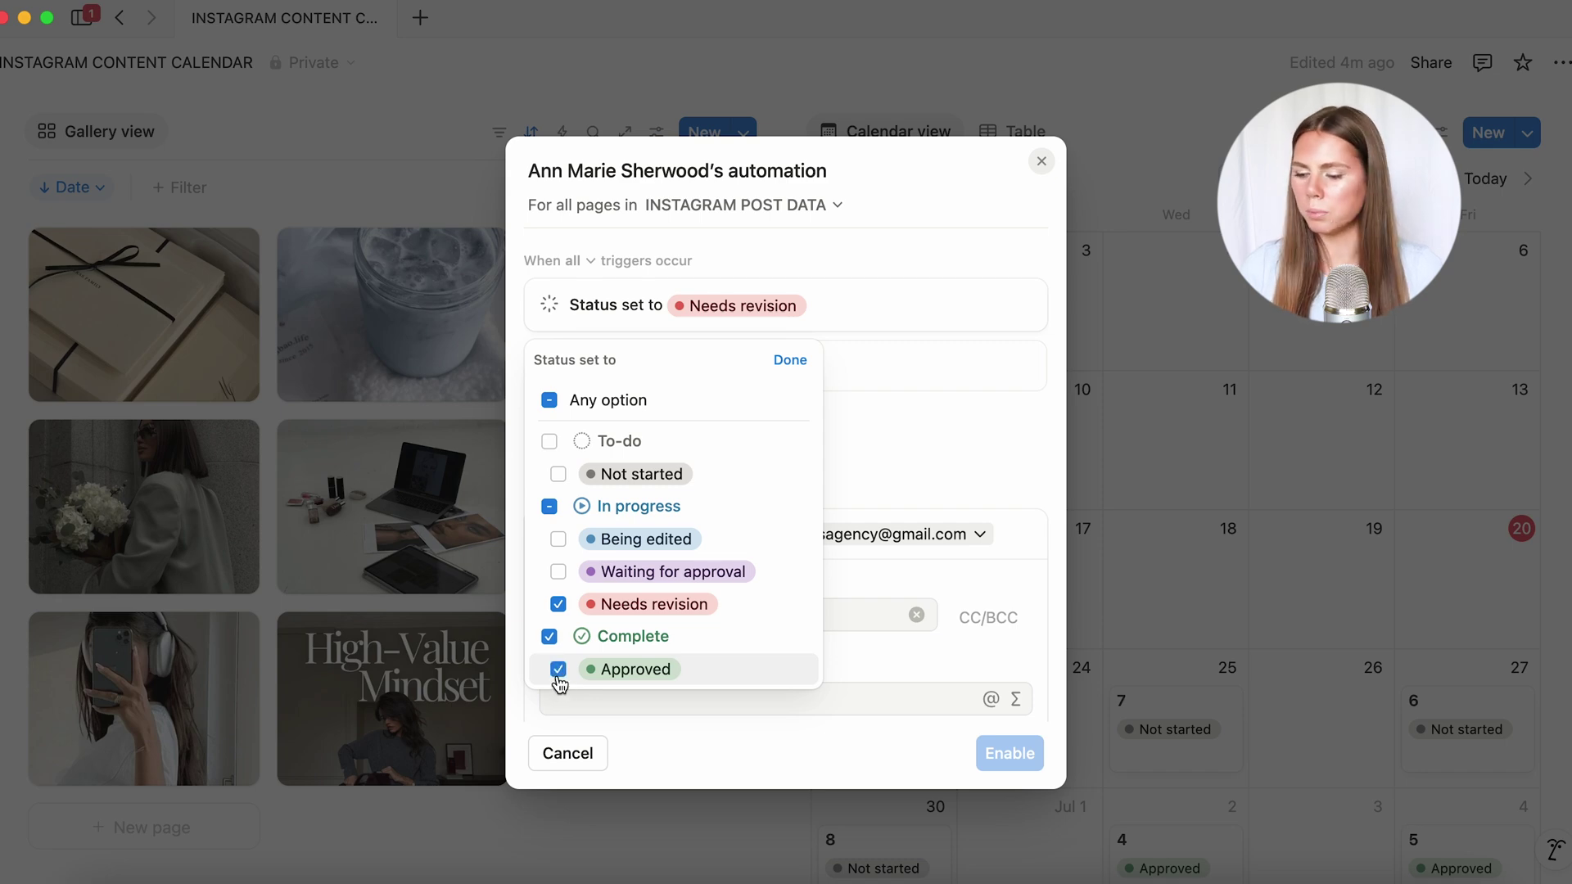
{"action": "left_click", "coordinate": [558, 603]}
{"action": "left_click", "coordinate": [790, 359]}
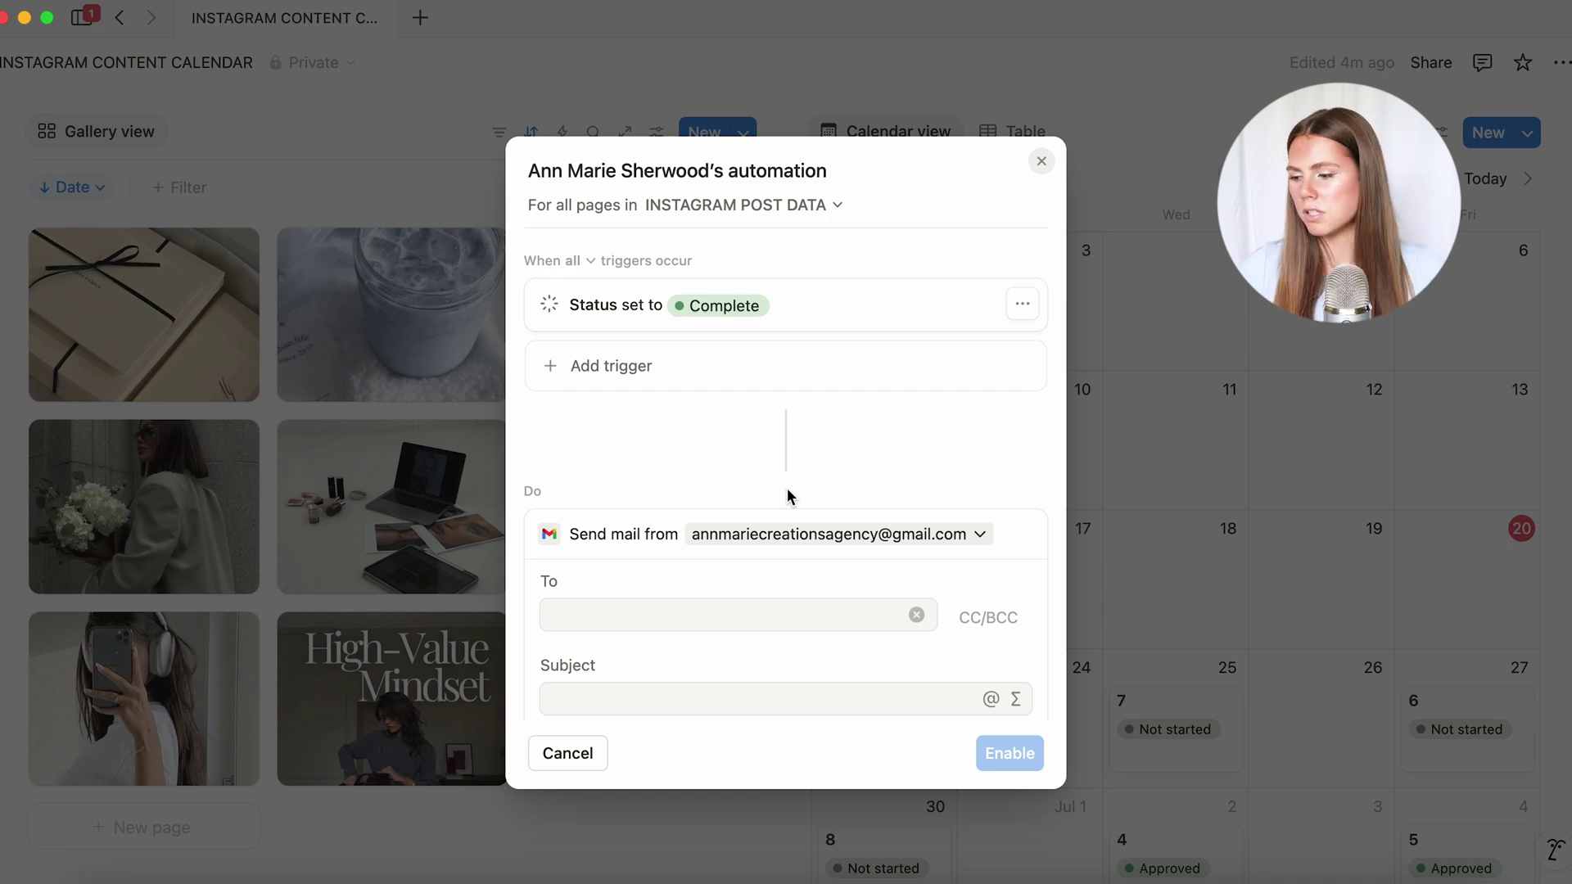
{"action": "left_click", "coordinate": [1042, 164]}
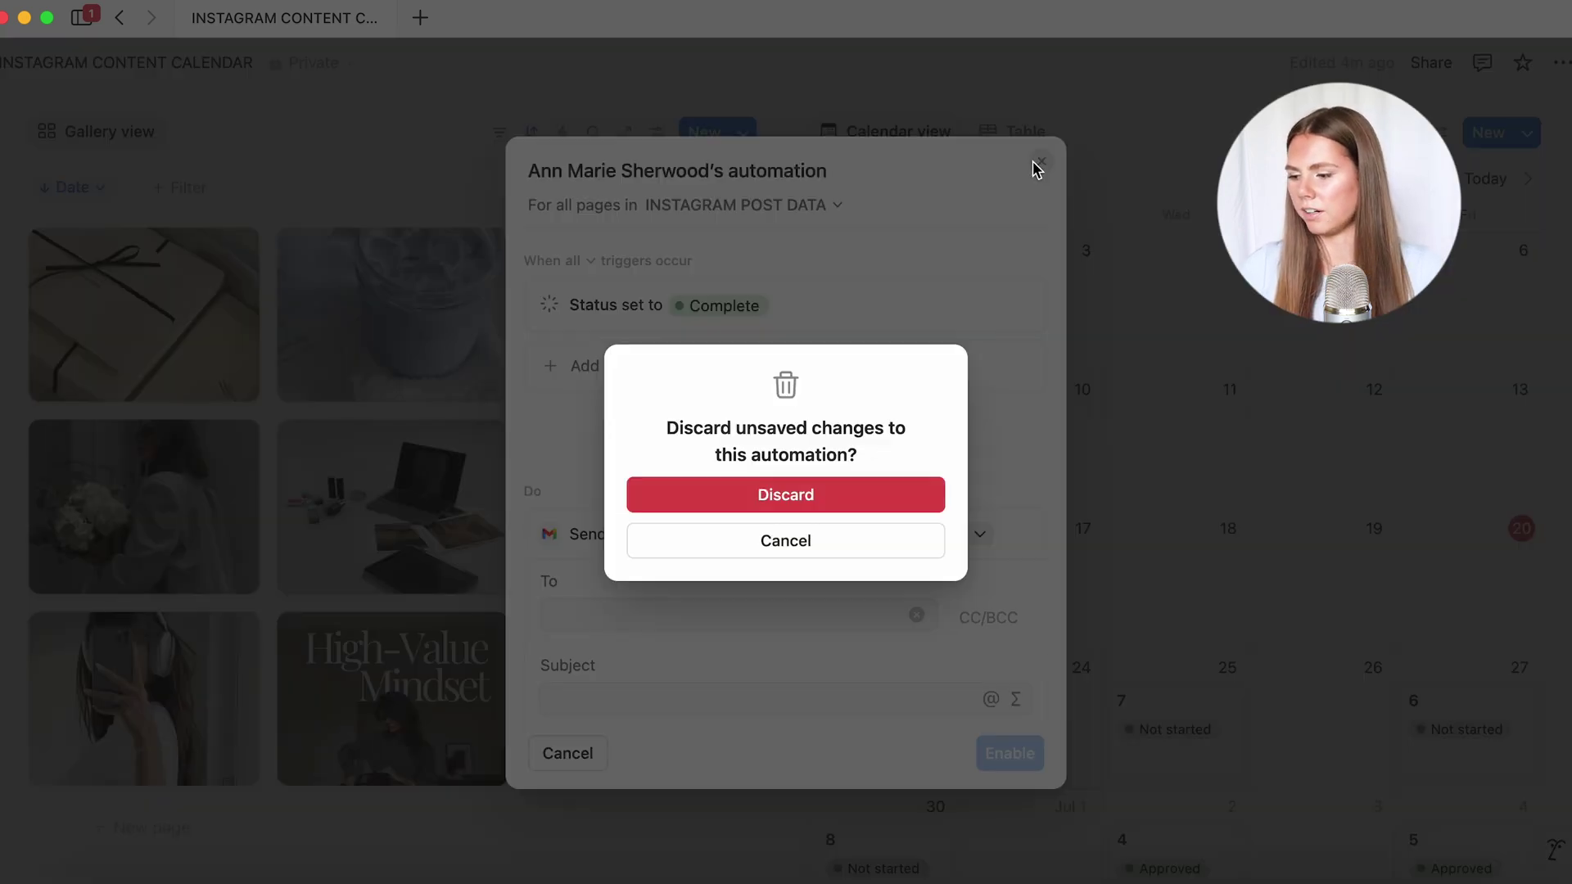
{"action": "left_click", "coordinate": [794, 496]}
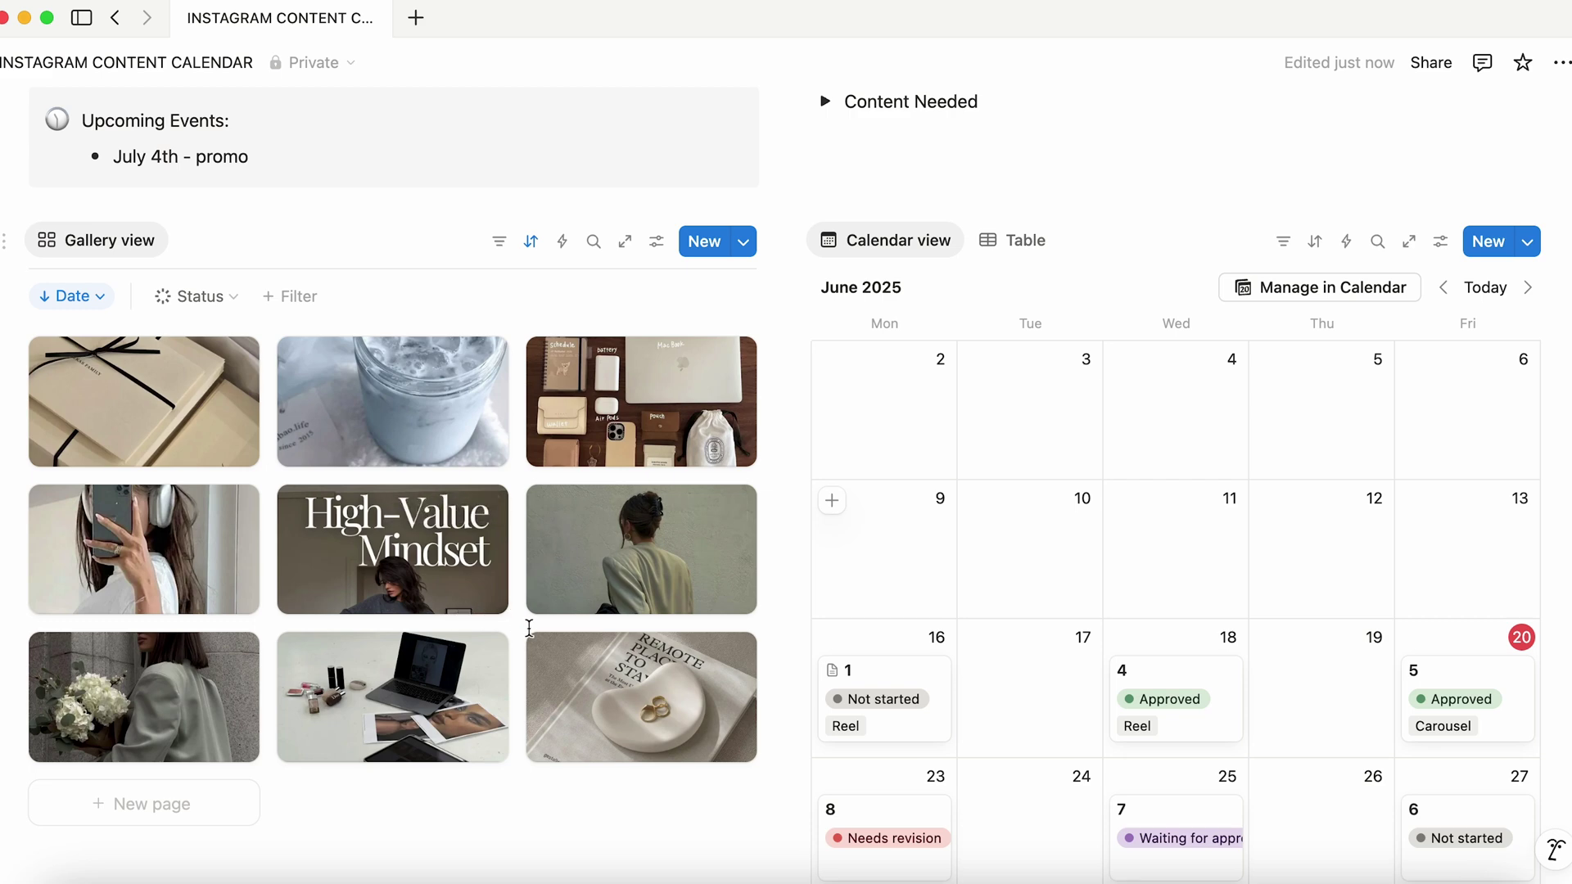
In entry 1 on June 16, add a Posted option below Approved in Status's Complete group and set the entry's status to Posted
{"action": "left_click", "coordinate": [917, 723]}
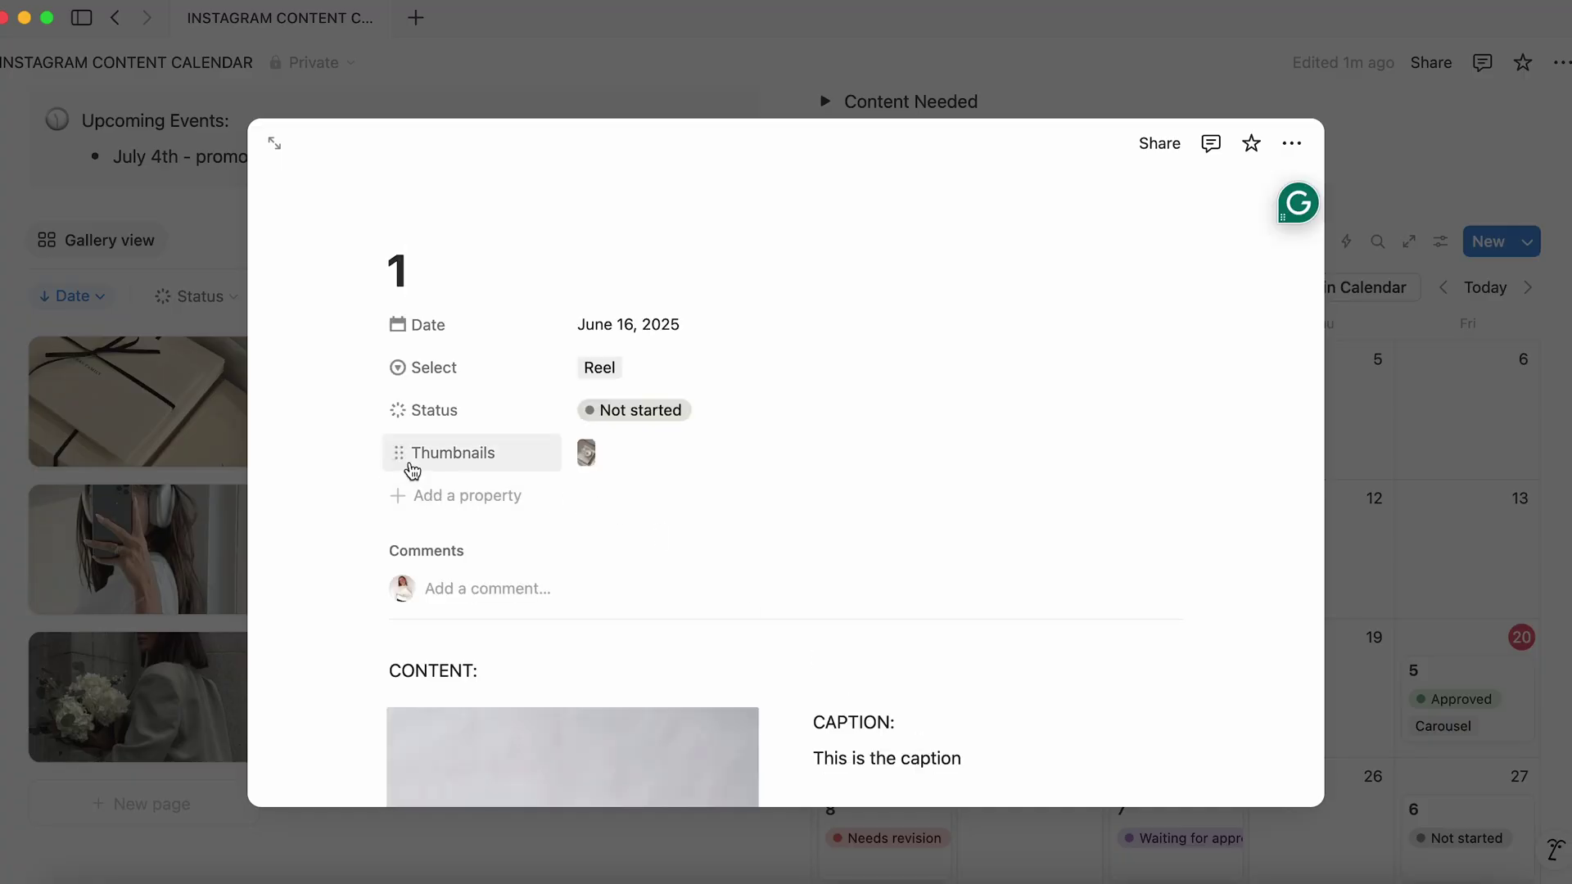
{"action": "left_click", "coordinate": [398, 412]}
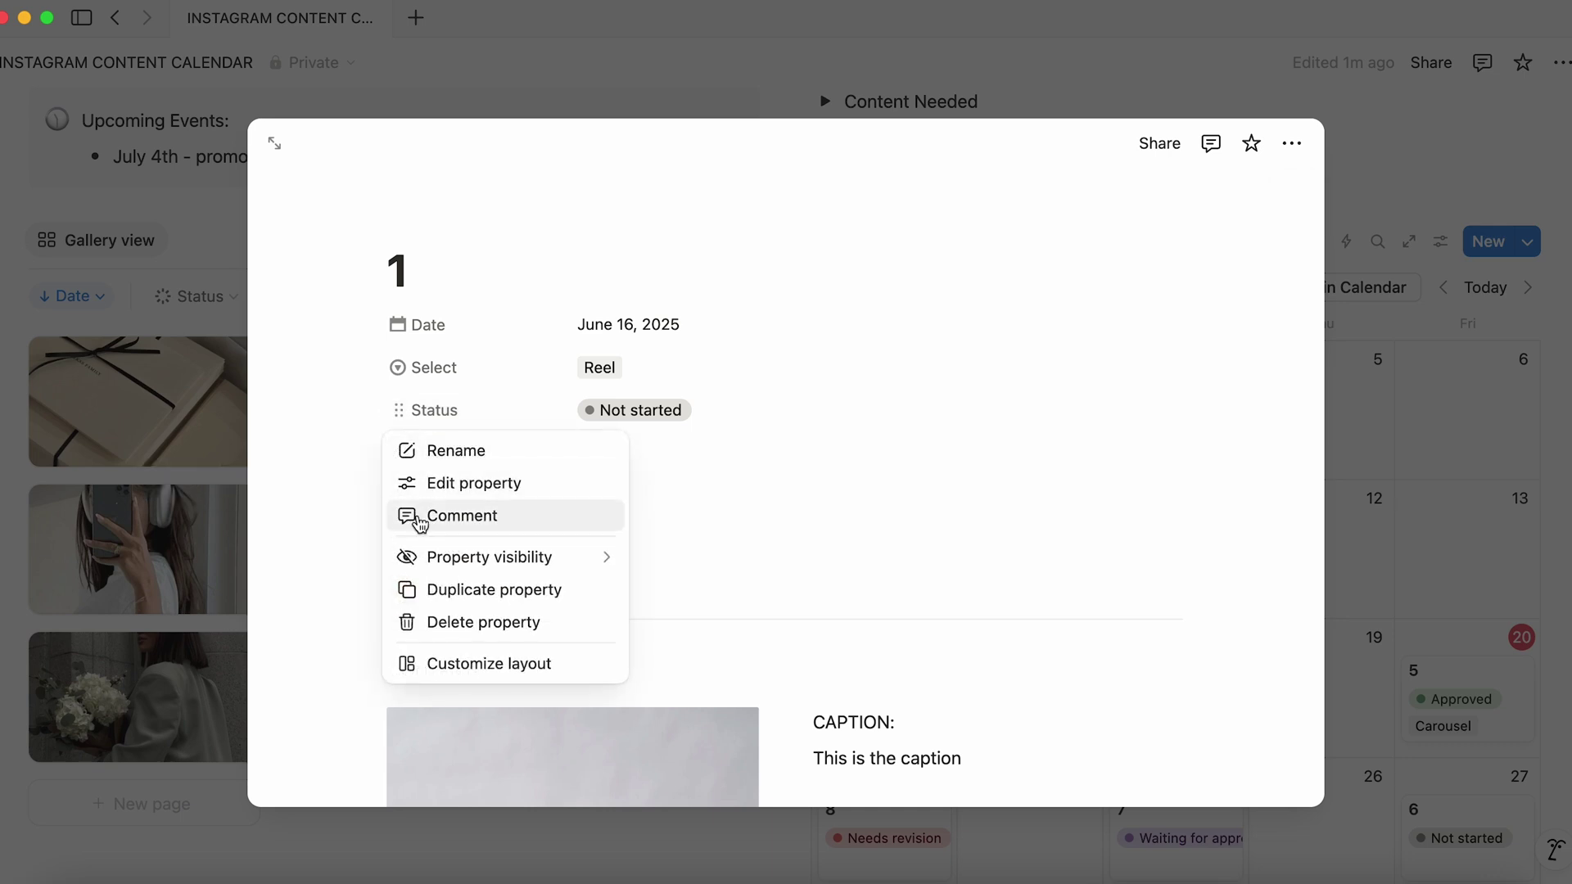
{"action": "left_click", "coordinate": [474, 487]}
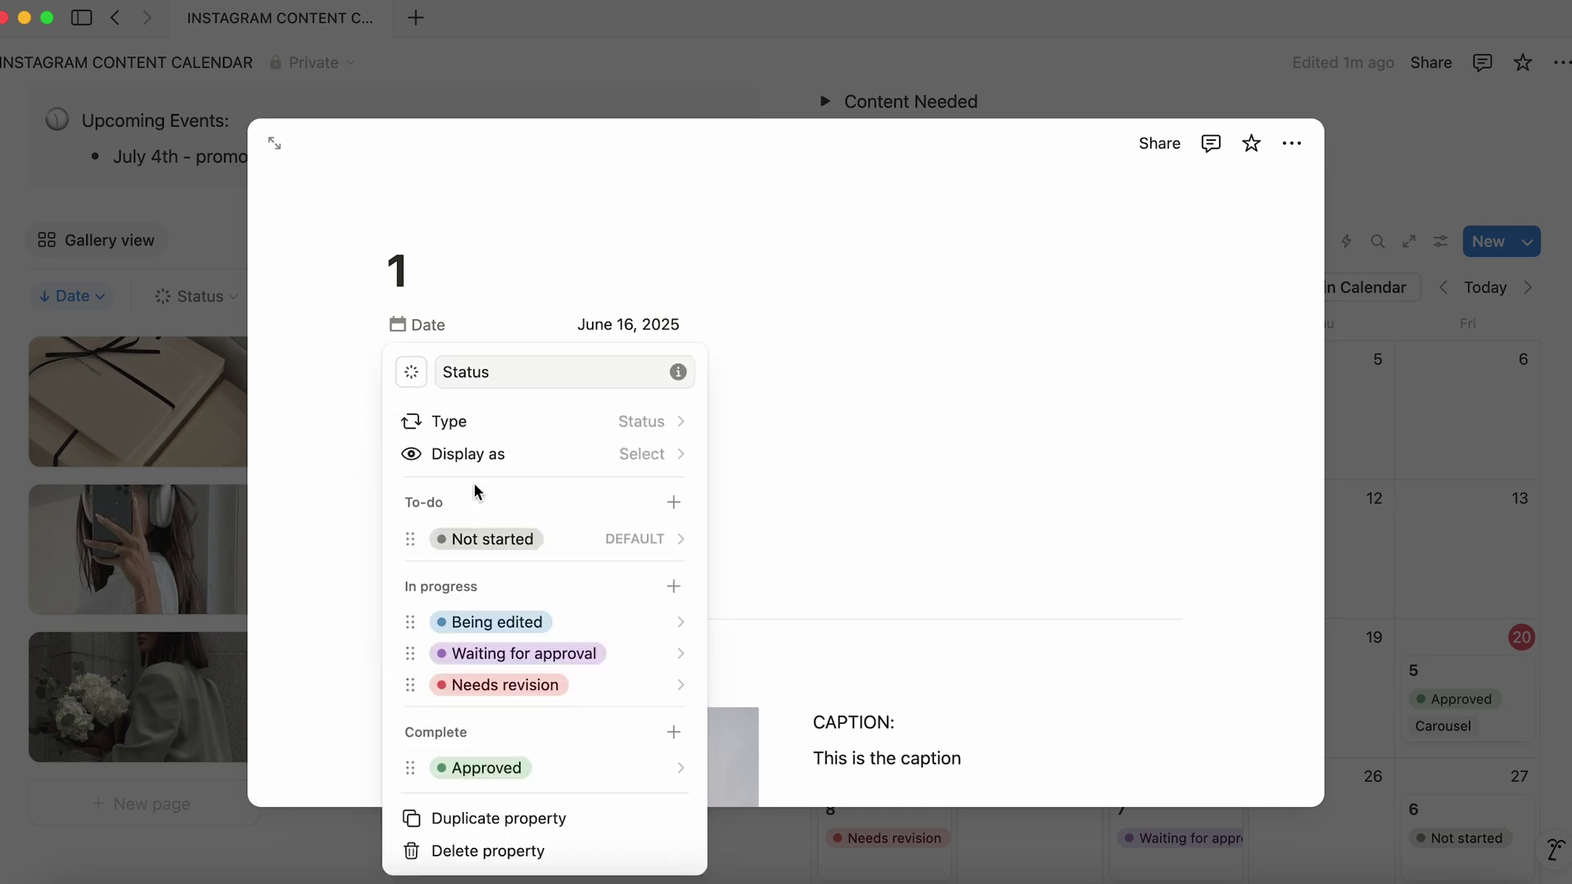
{"action": "left_click", "coordinate": [674, 732]}
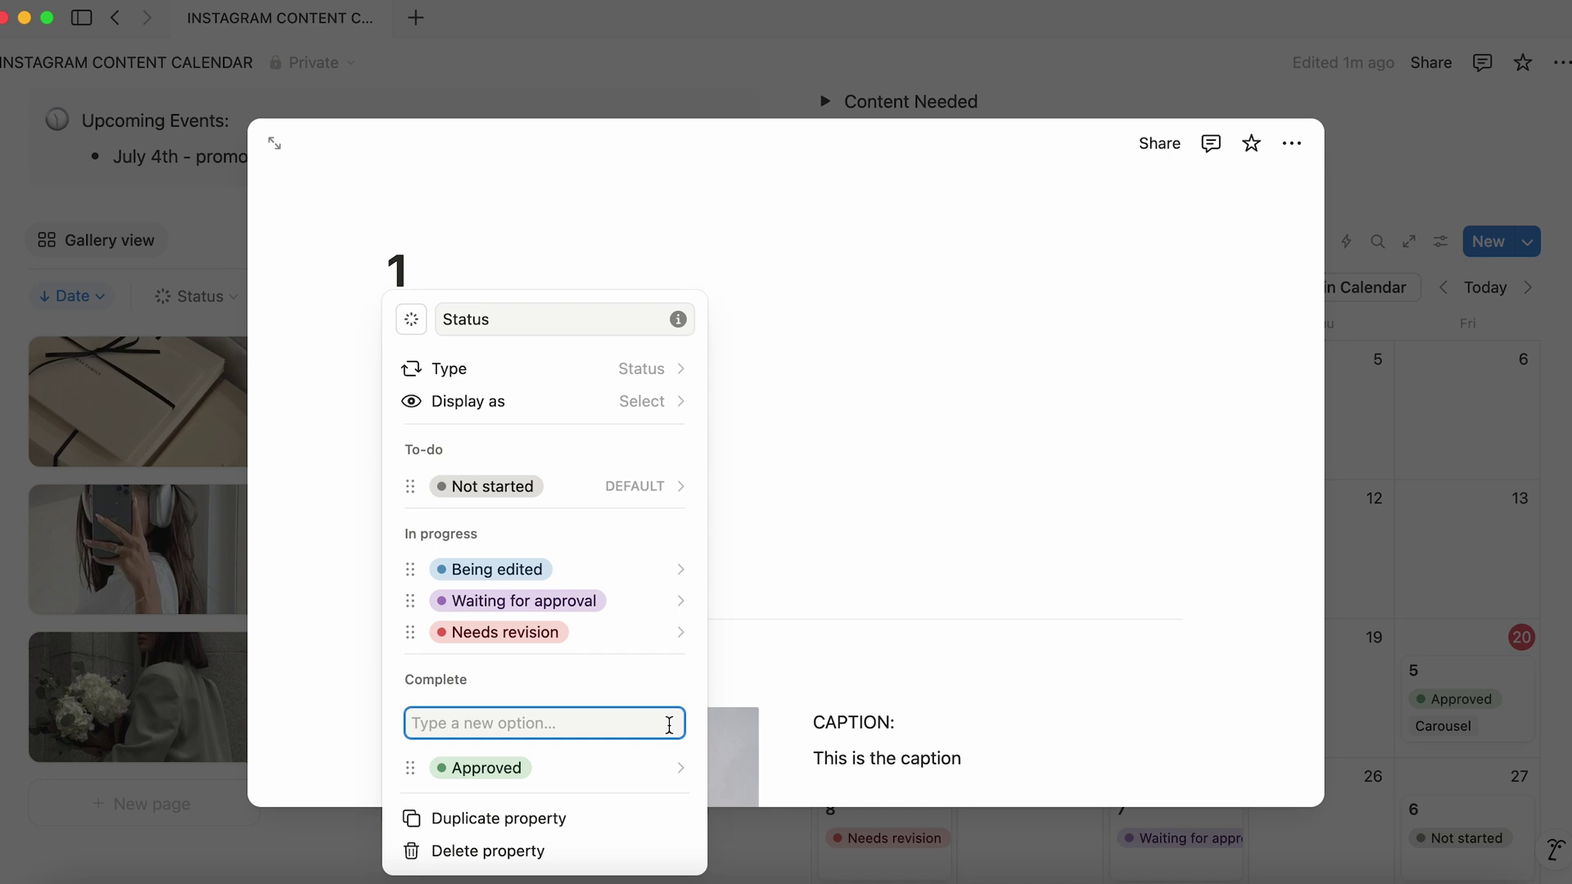
{"action": "type", "text": "Posted"}
{"action": "key", "text": "Return"}
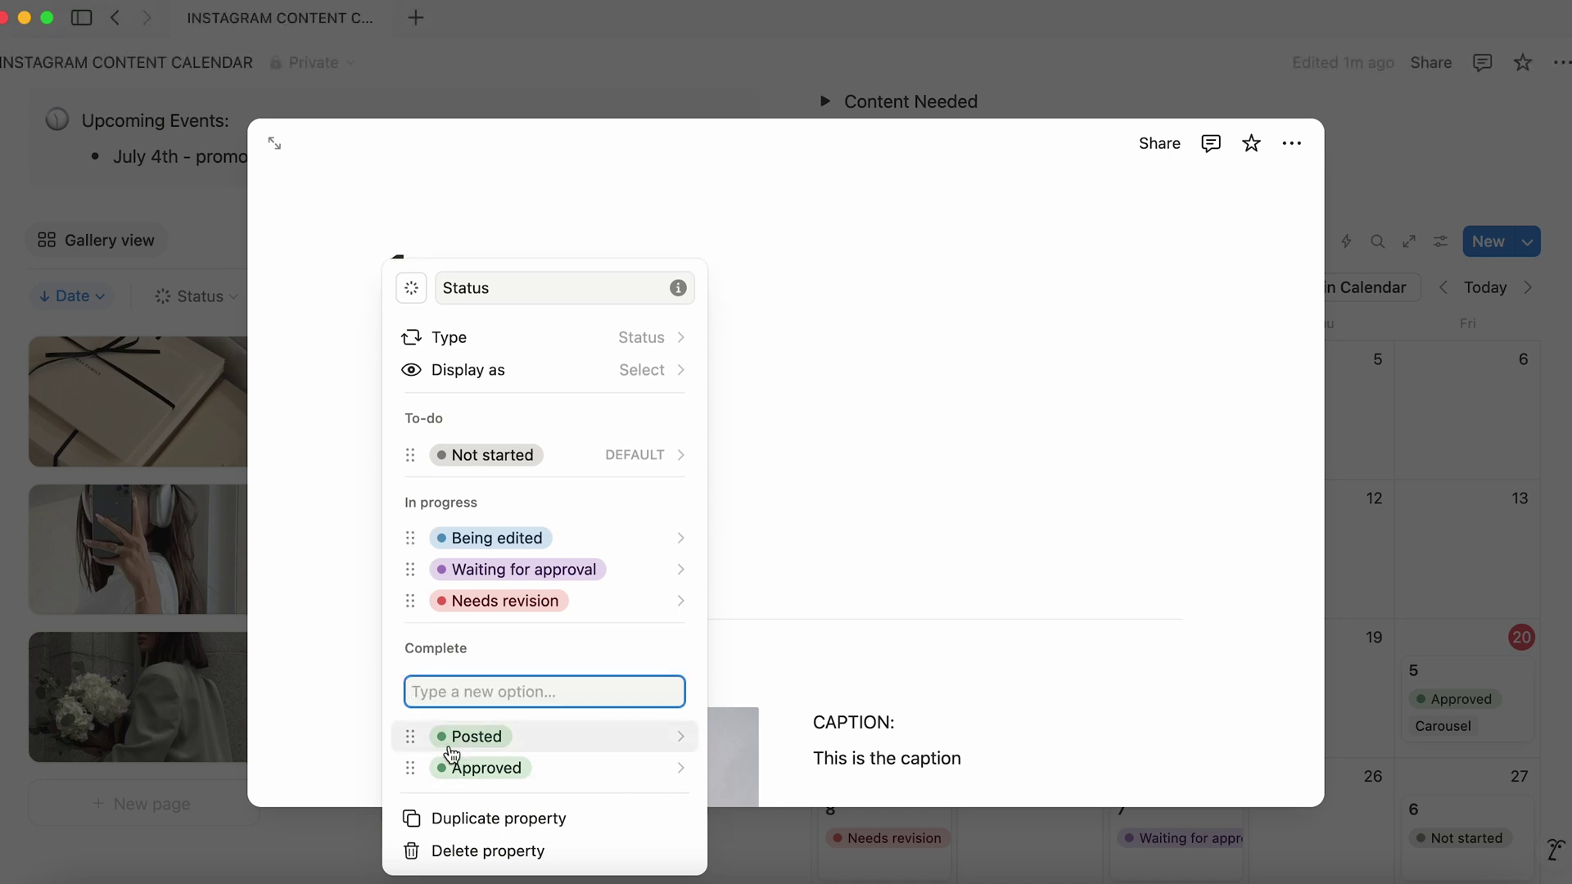
{"action": "left_click_drag", "start_coordinate": [410, 737], "coordinate": [410, 767]}
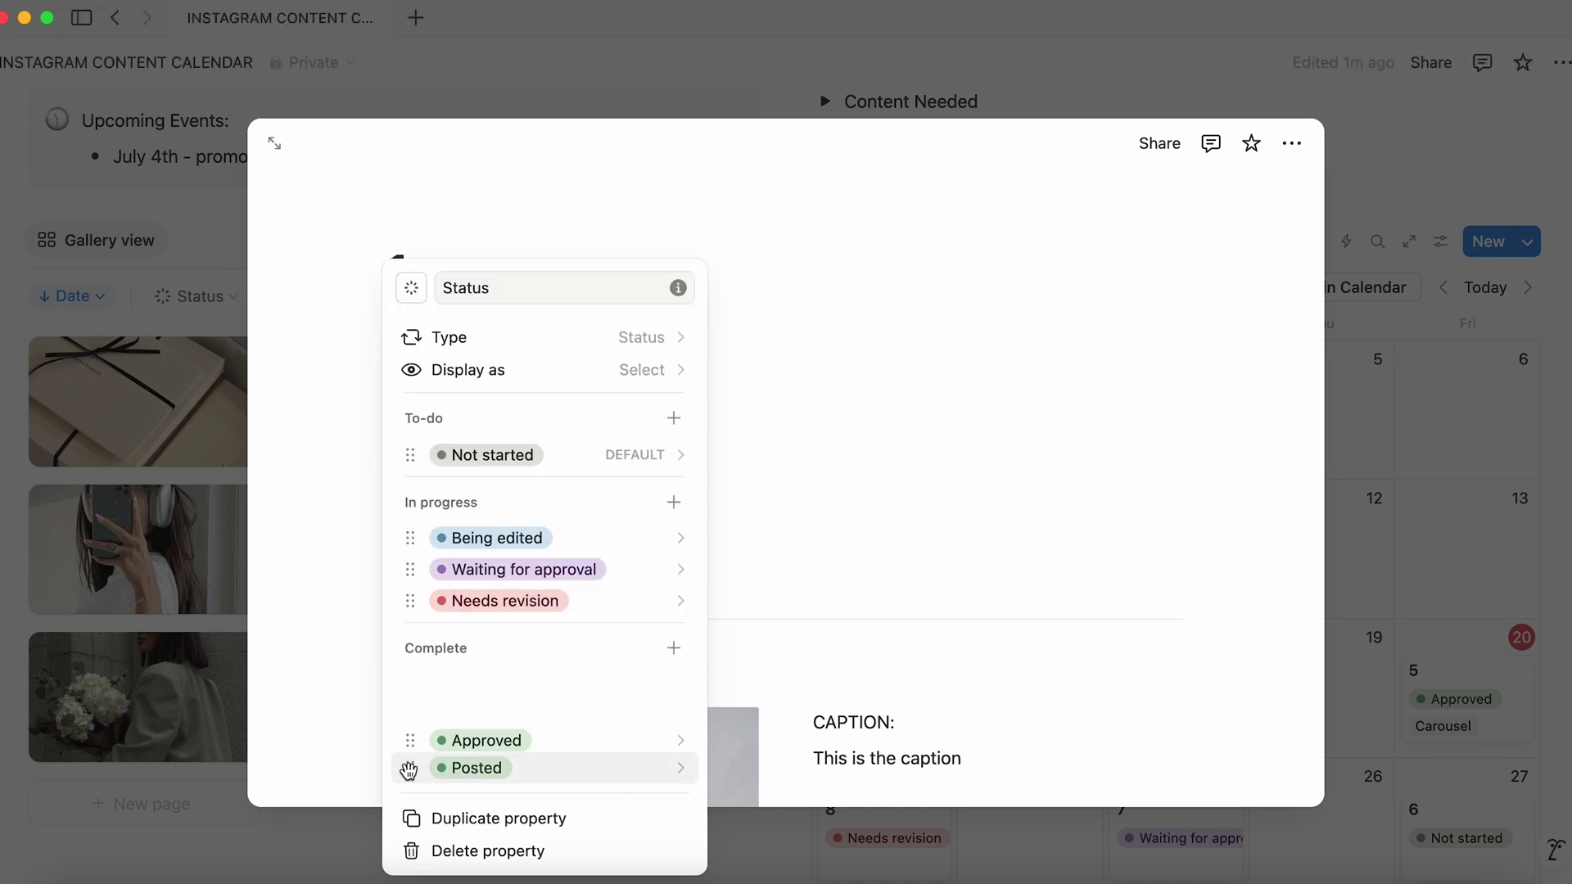
{"action": "left_click", "coordinate": [901, 532]}
{"action": "left_click", "coordinate": [1393, 267]}
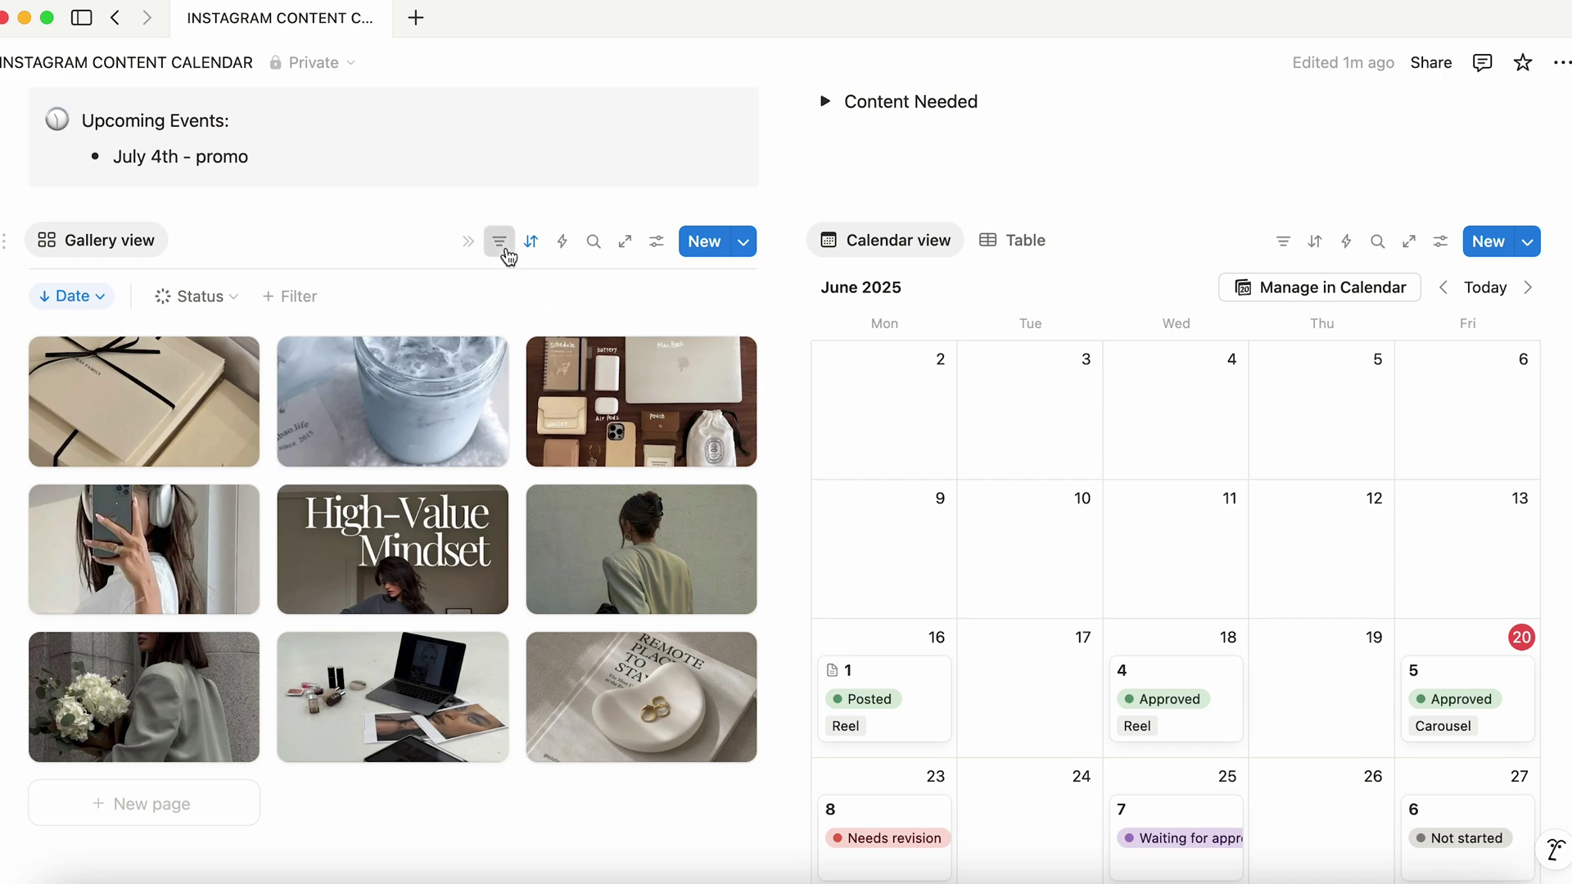
Filter the gallery view to entries whose Status is Posted
{"action": "left_click", "coordinate": [225, 301]}
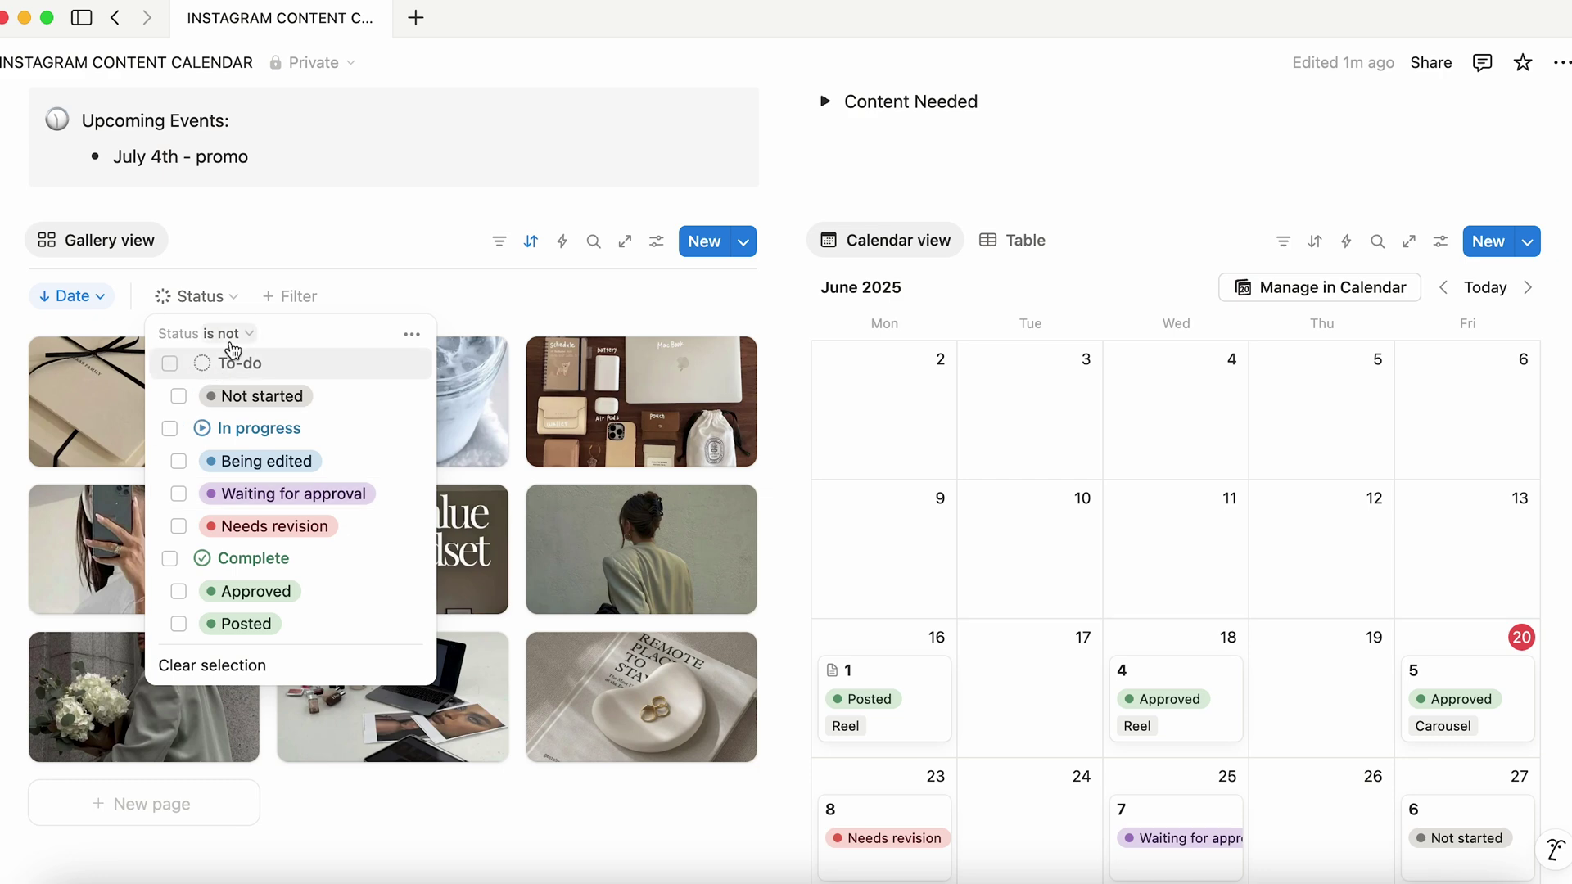
{"action": "left_click", "coordinate": [237, 333]}
{"action": "left_click", "coordinate": [250, 365]}
{"action": "left_click", "coordinate": [180, 625]}
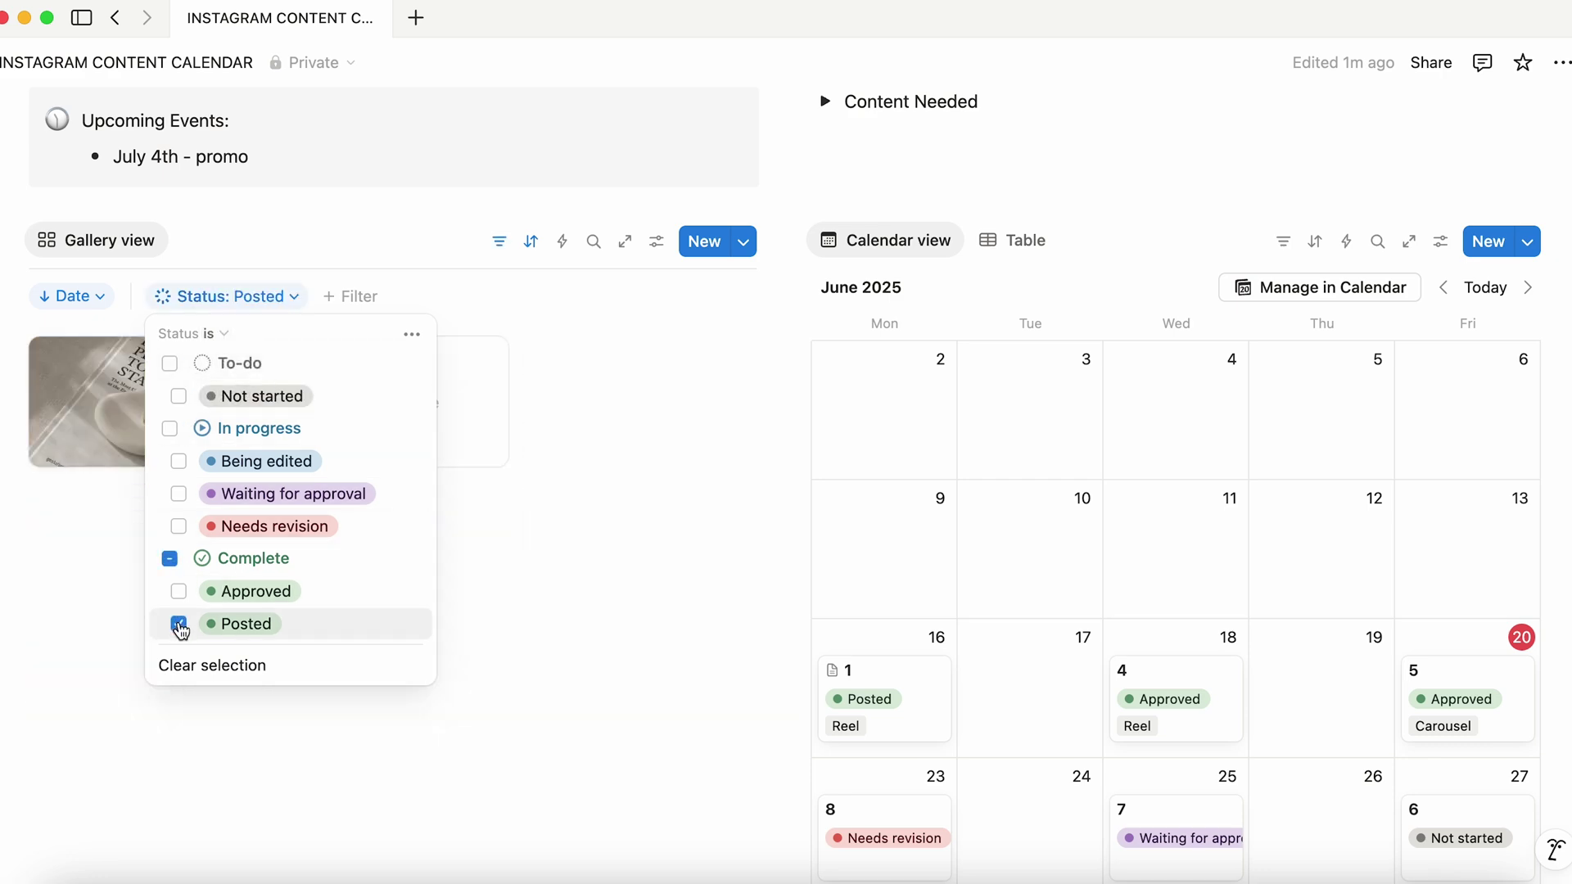
Switch the gallery view's Status filter condition to Is not, so that entries marked Posted are excluded
{"action": "left_click", "coordinate": [296, 302]}
{"action": "left_click", "coordinate": [296, 303]}
{"action": "left_click", "coordinate": [221, 331]}
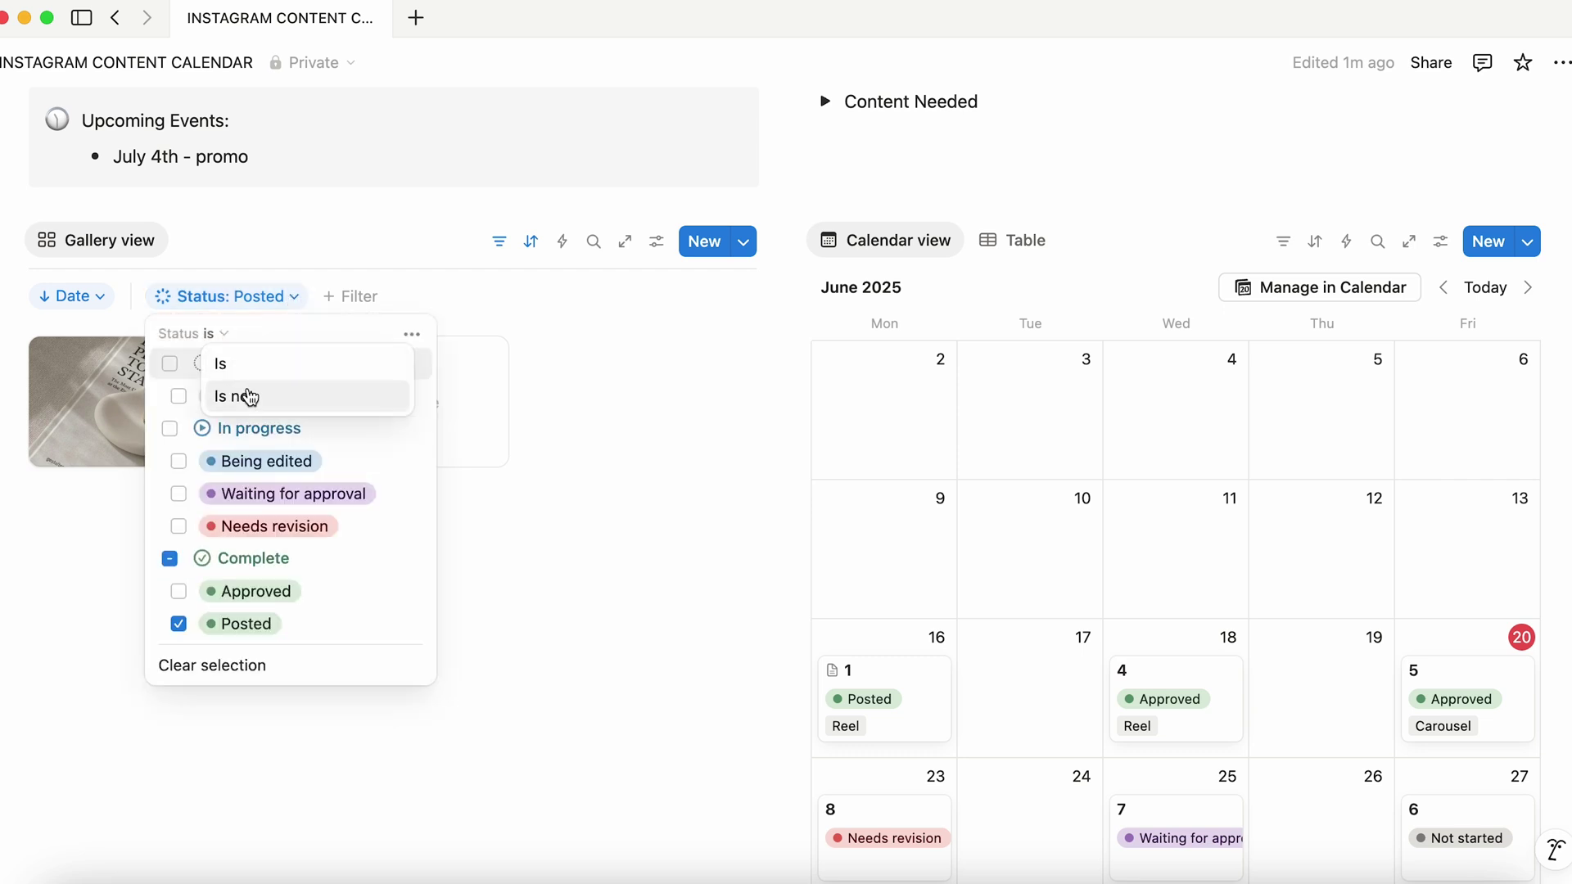
{"action": "left_click", "coordinate": [246, 397]}
{"action": "left_click", "coordinate": [874, 491]}
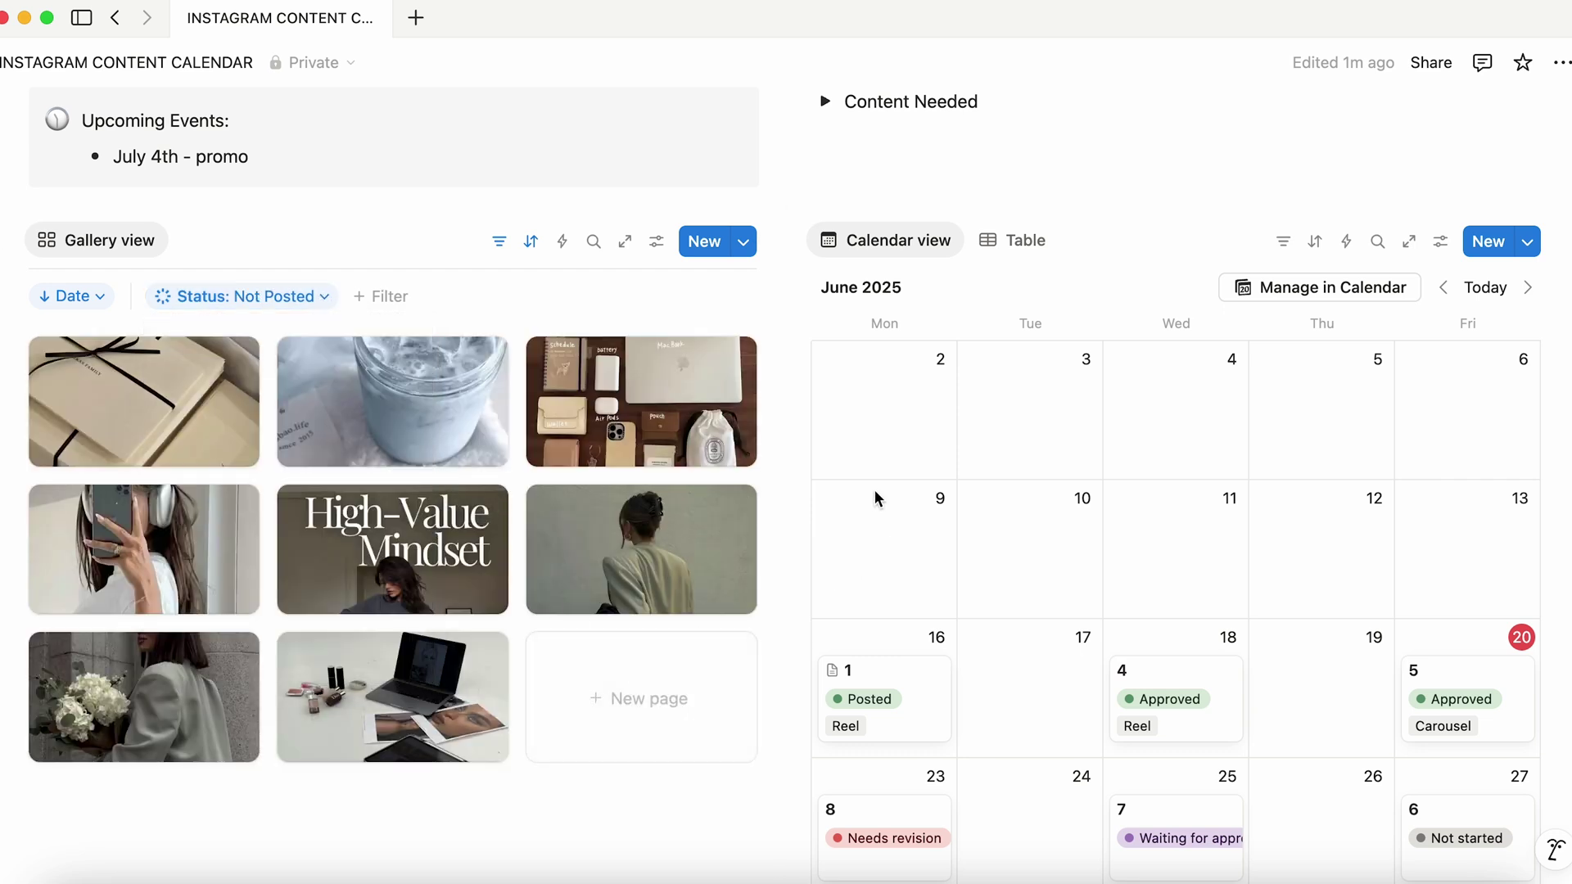
Set the status of entry 4 on June 18 to Posted and close the entry
{"action": "left_click", "coordinate": [1182, 711]}
{"action": "left_click", "coordinate": [979, 400]}
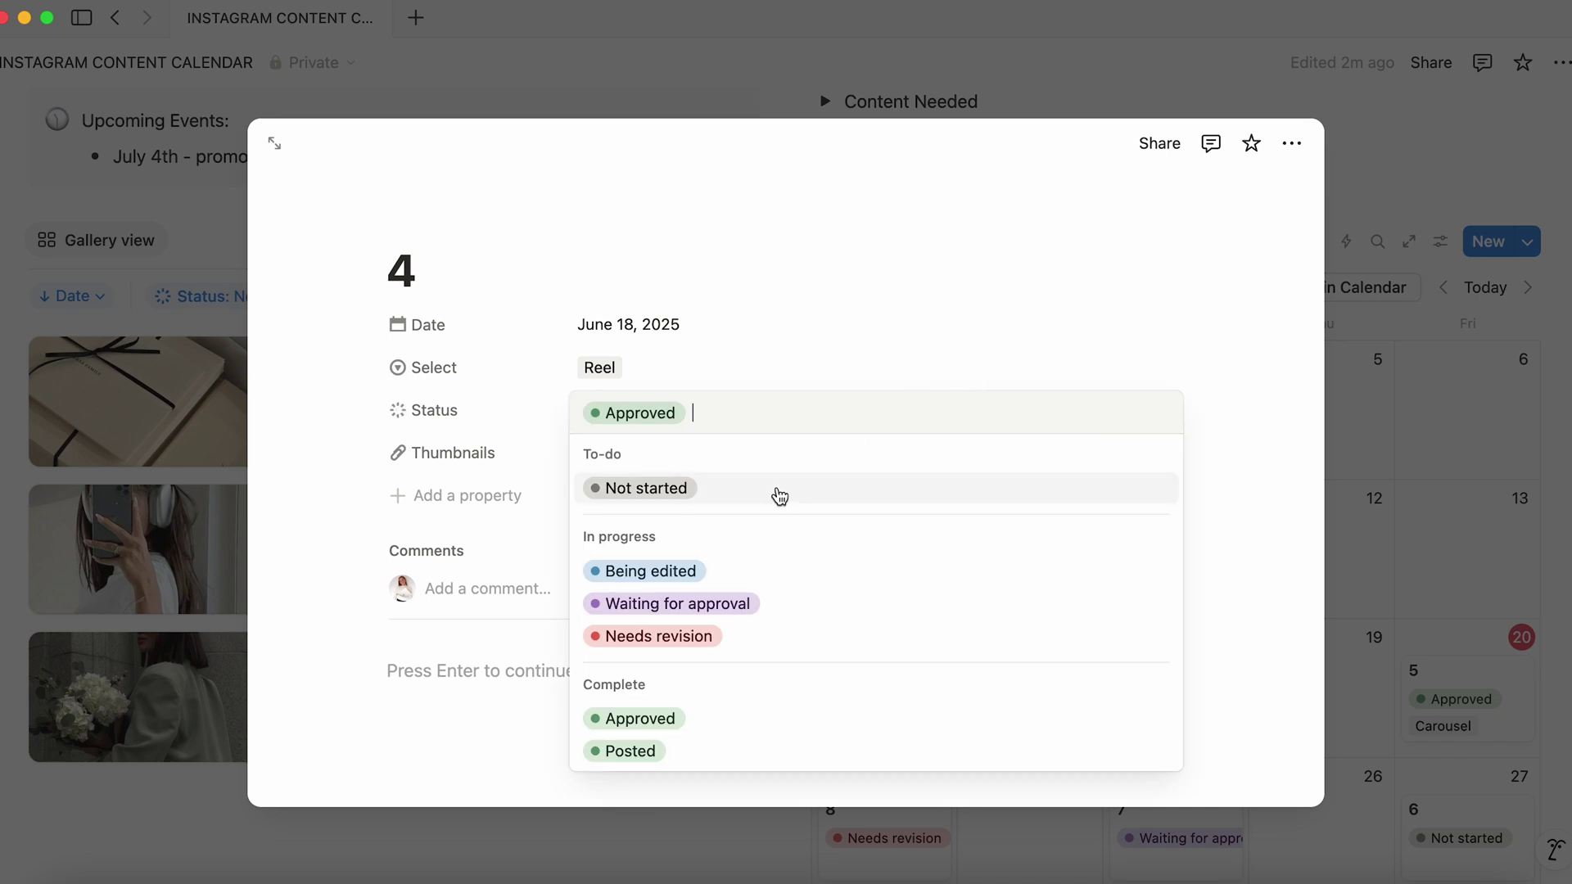
{"action": "left_click", "coordinate": [746, 752]}
{"action": "left_click", "coordinate": [1428, 485]}
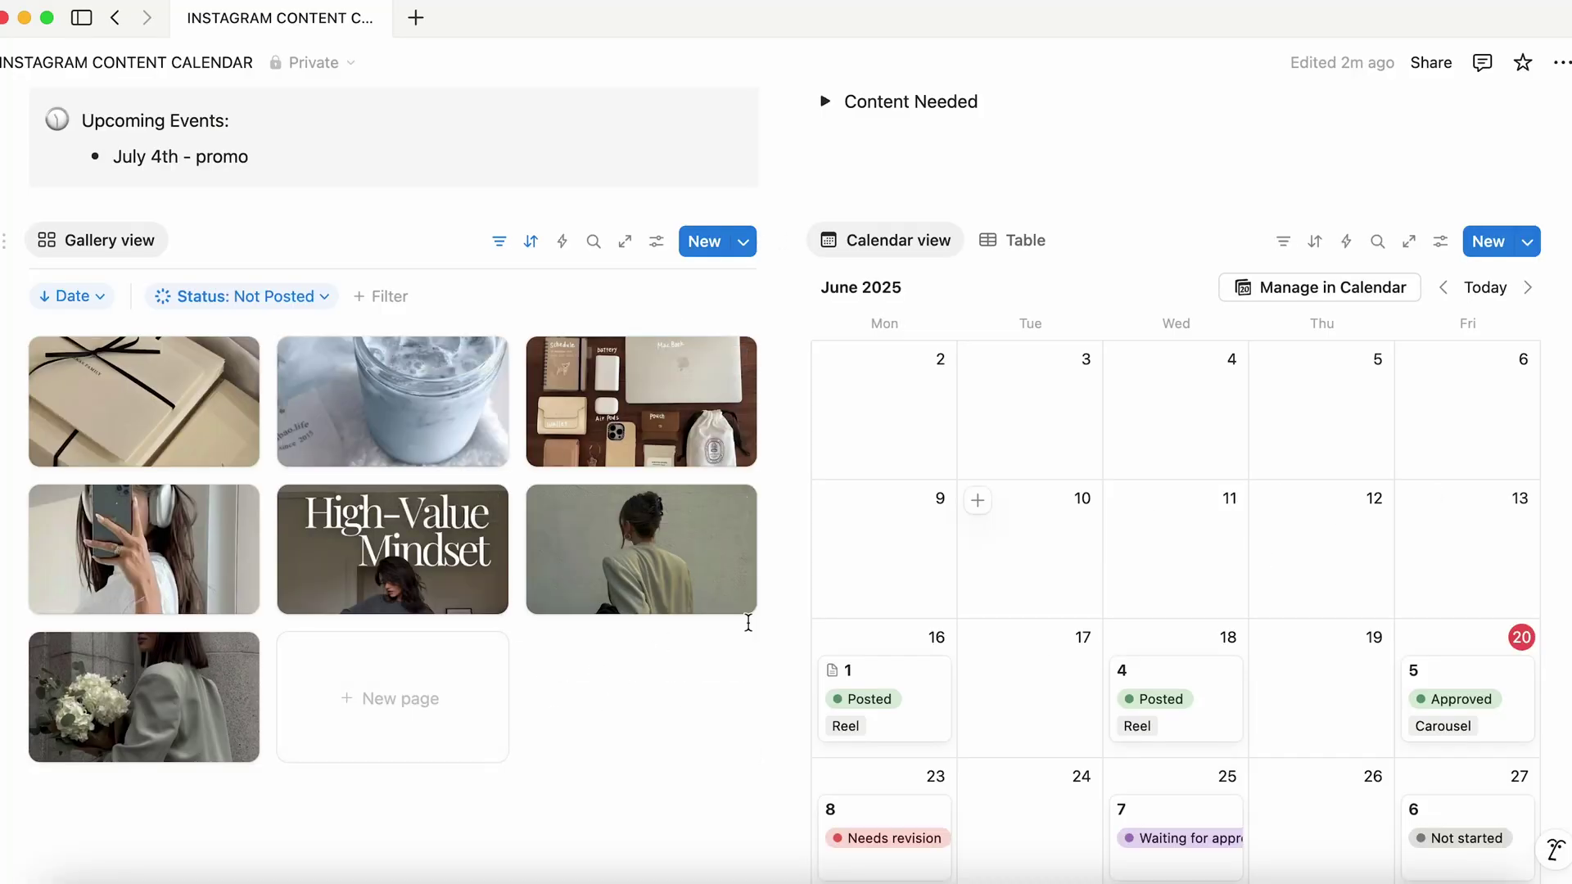
{"action": "scroll", "coordinate": [1073, 496], "scroll_direction": "down", "scroll_amount": 1}
{"action": "scroll", "coordinate": [1081, 491], "scroll_direction": "down", "scroll_amount": 1}
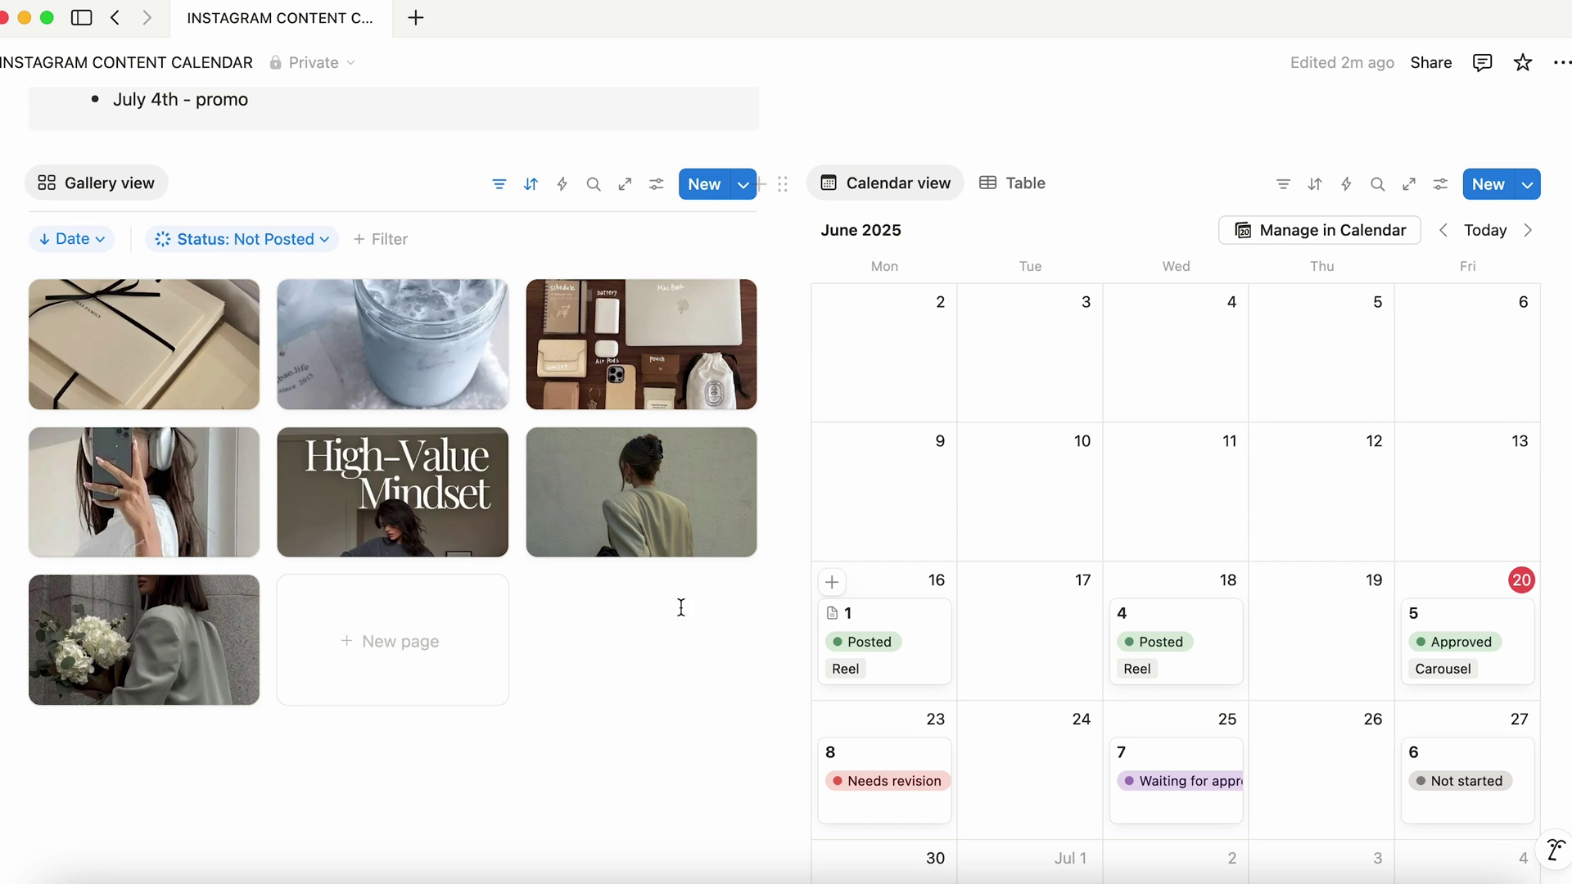
{"action": "scroll", "coordinate": [972, 581], "scroll_direction": "down", "scroll_amount": 3}
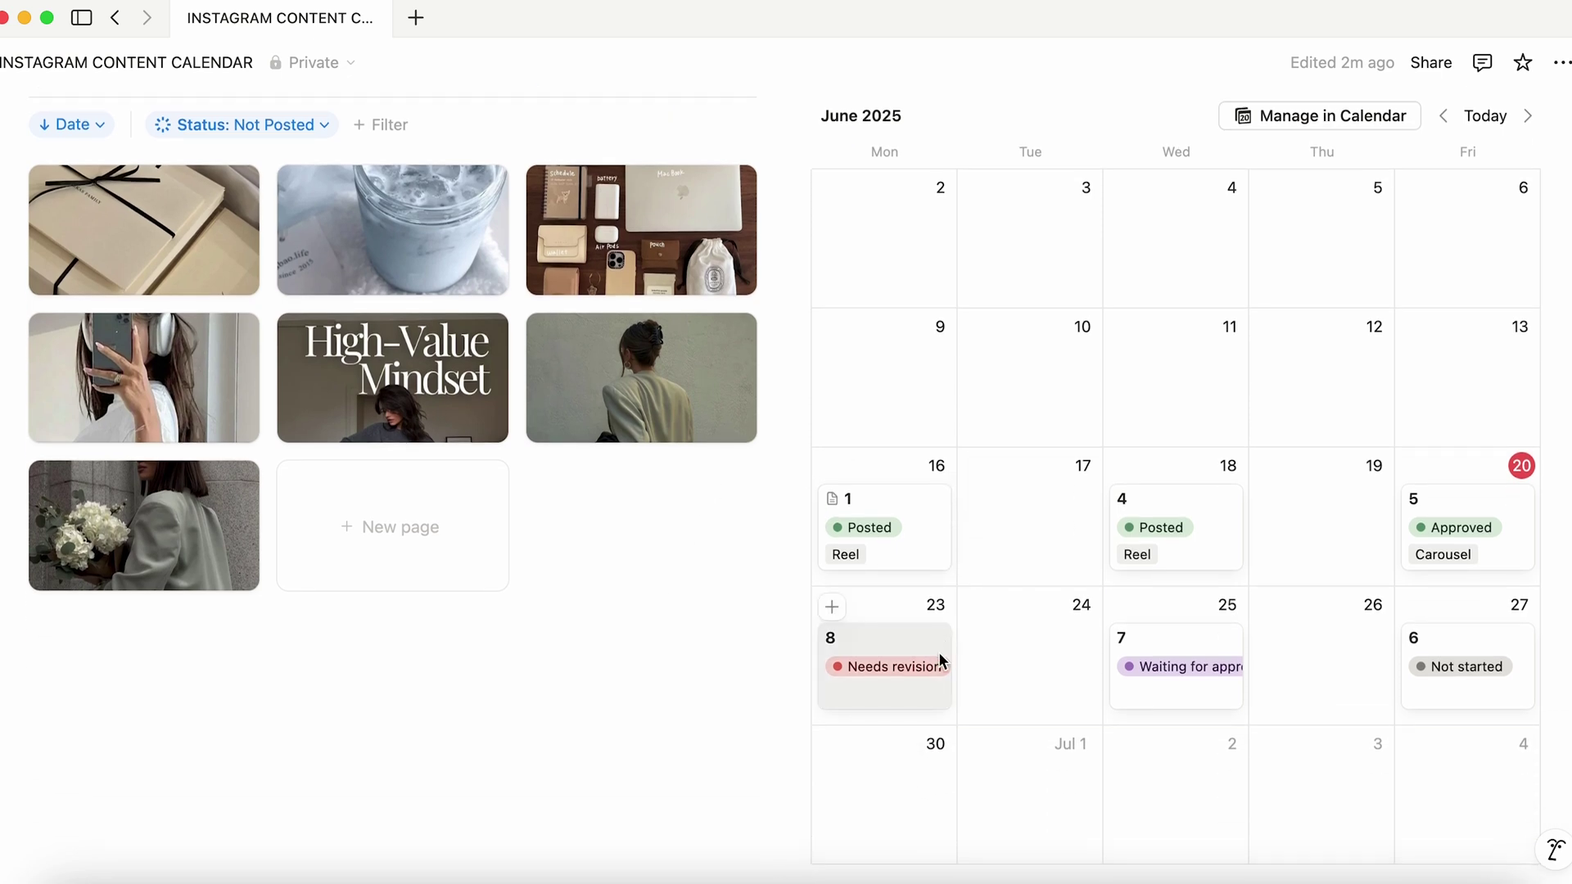
{"action": "scroll", "coordinate": [939, 652], "scroll_direction": "up", "scroll_amount": 5}
{"action": "scroll", "coordinate": [938, 652], "scroll_direction": "up", "scroll_amount": 2}
{"action": "scroll", "coordinate": [940, 654], "scroll_direction": "down", "scroll_amount": 2}
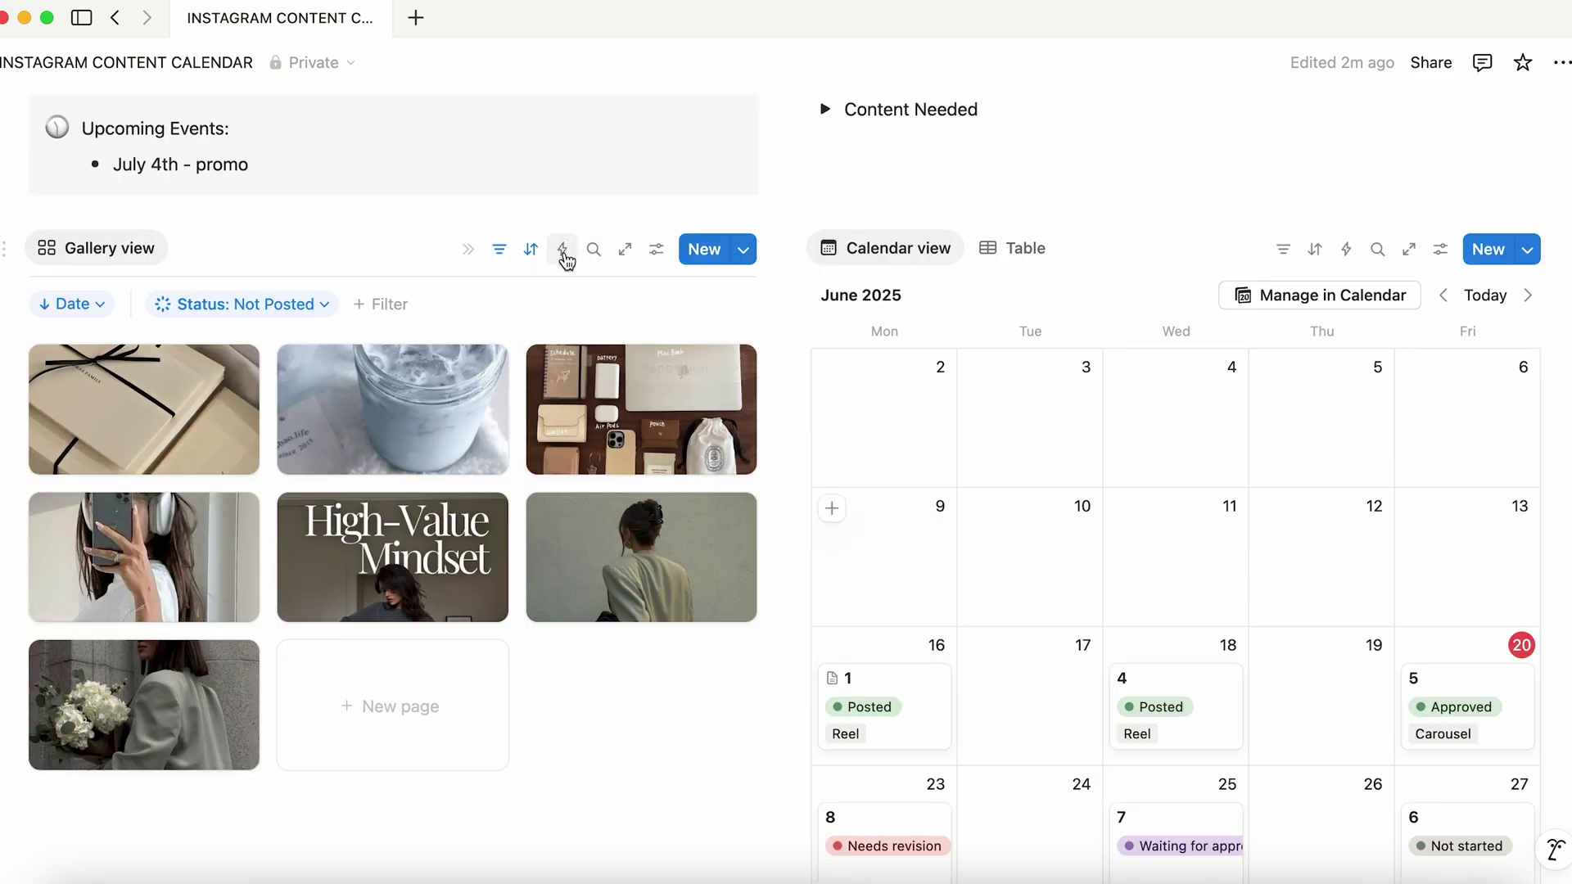